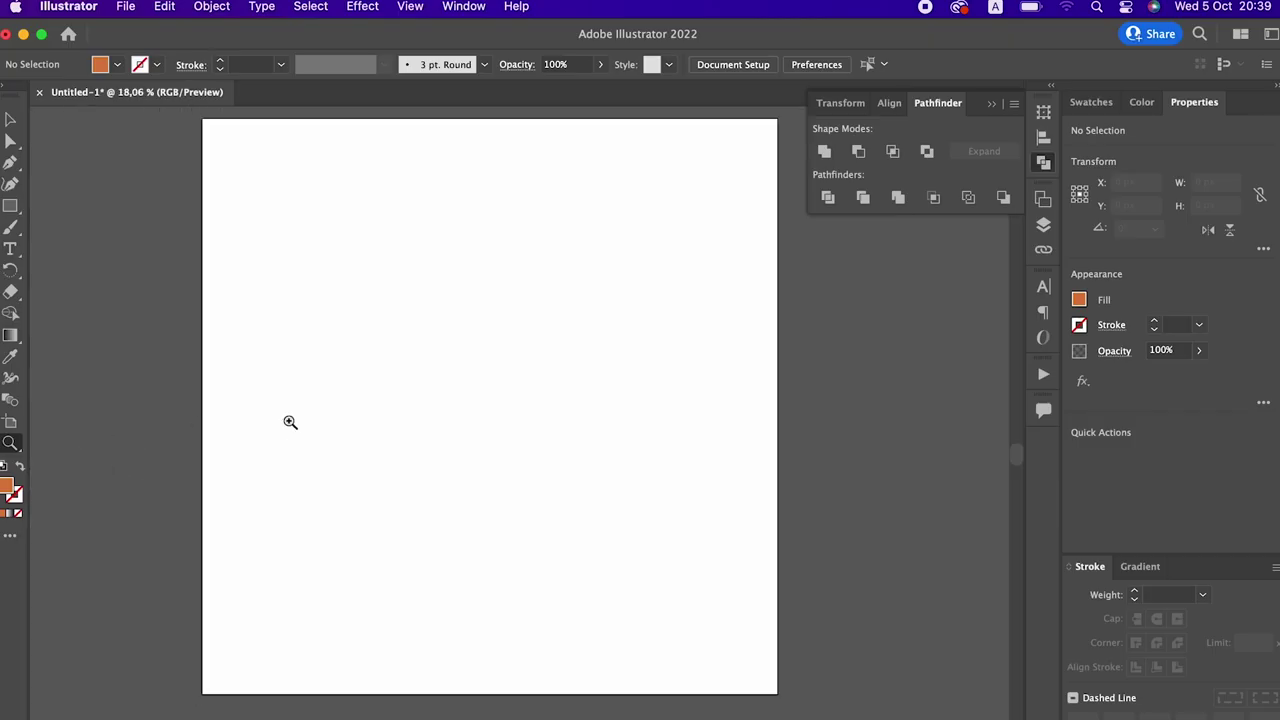
Draw an orange rectangle and centre it on the artboard
{"action": "left_click_drag", "start_coordinate": [406, 457], "coordinate": [553, 507]}
{"action": "left_click", "coordinate": [10, 205]}
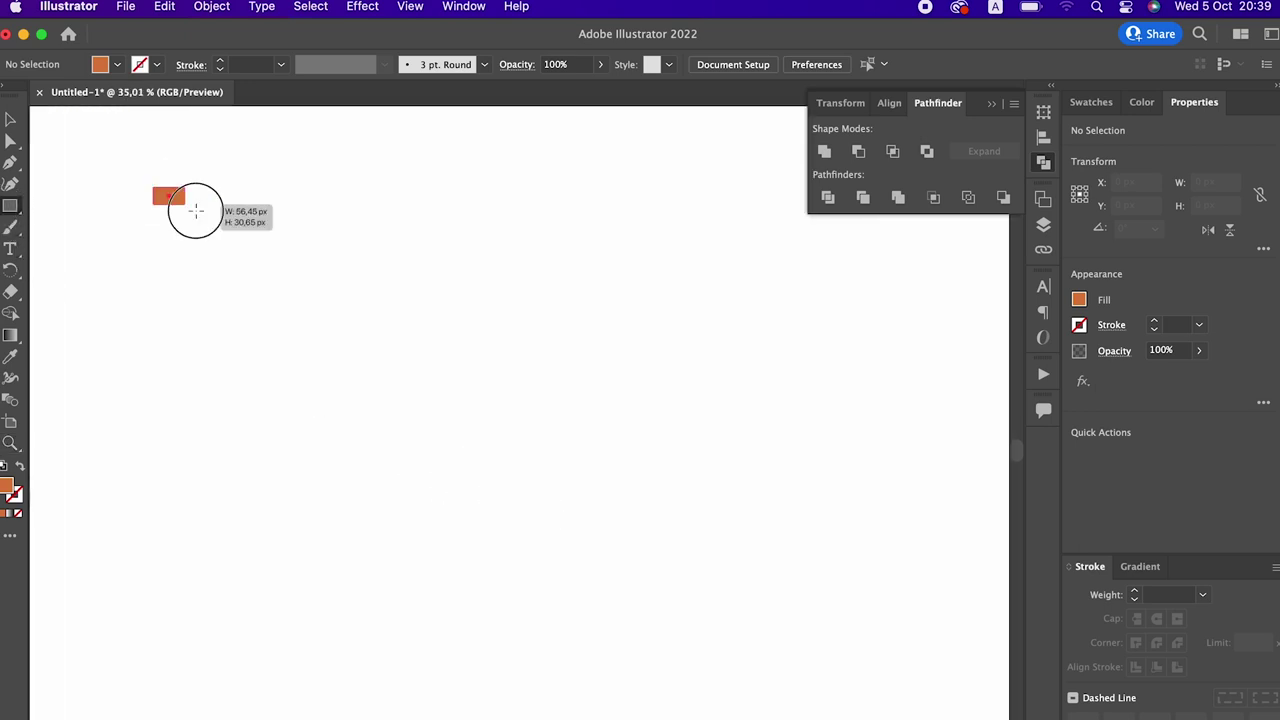
{"action": "left_click_drag", "start_coordinate": [153, 187], "coordinate": [497, 460]}
{"action": "left_click", "coordinate": [10, 118]}
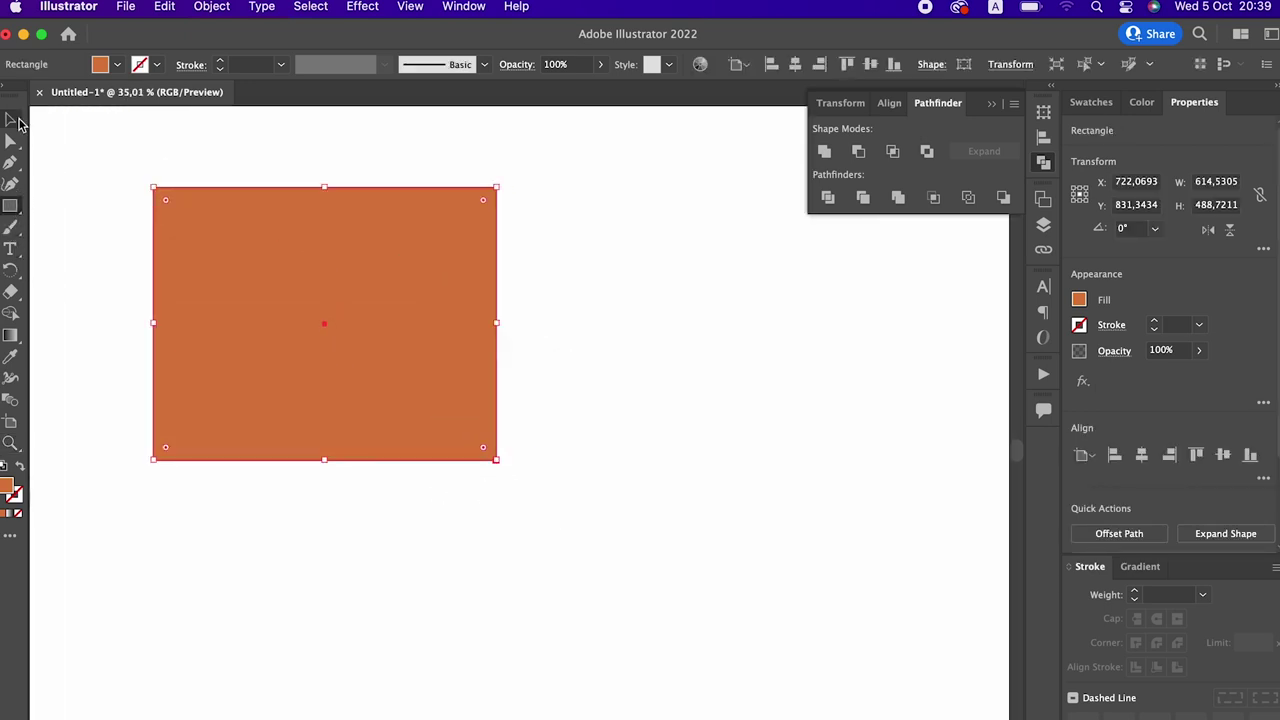
{"action": "left_click", "coordinate": [797, 66]}
{"action": "left_click", "coordinate": [870, 64]}
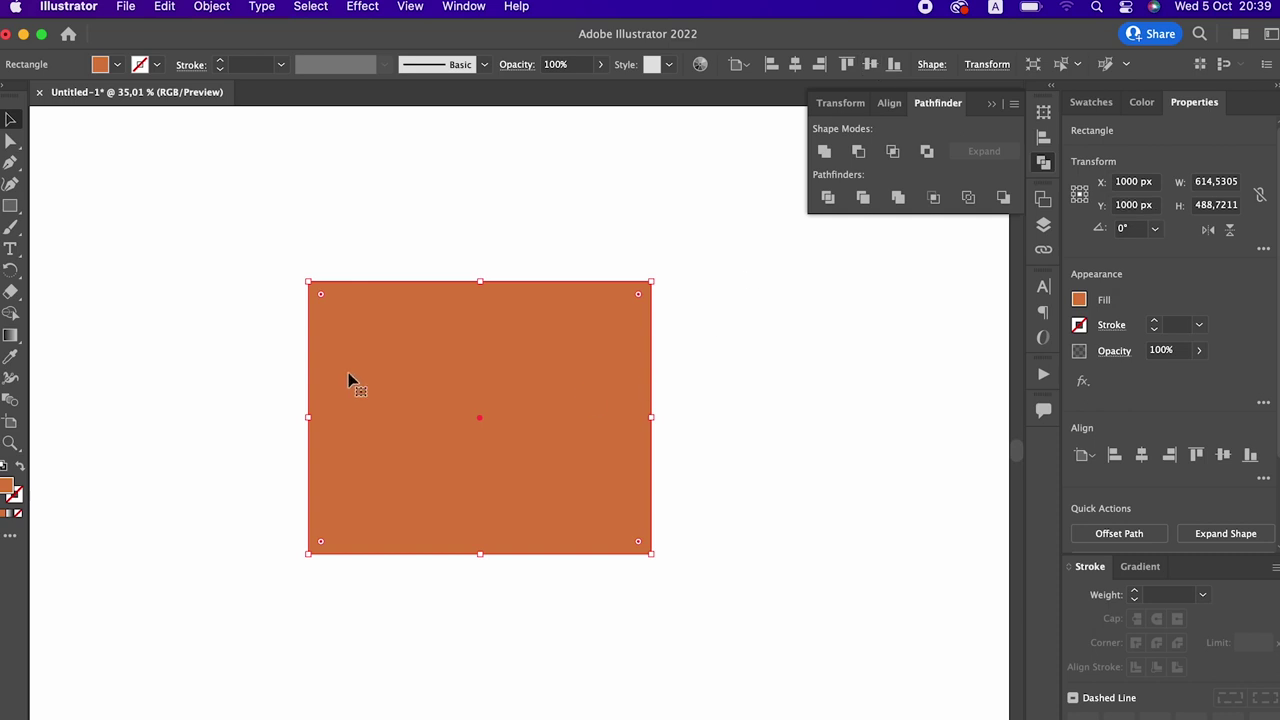
Slide the top-left anchor 225.31 px right and widen the right edge into a trapezoid
{"action": "left_click", "coordinate": [10, 141]}
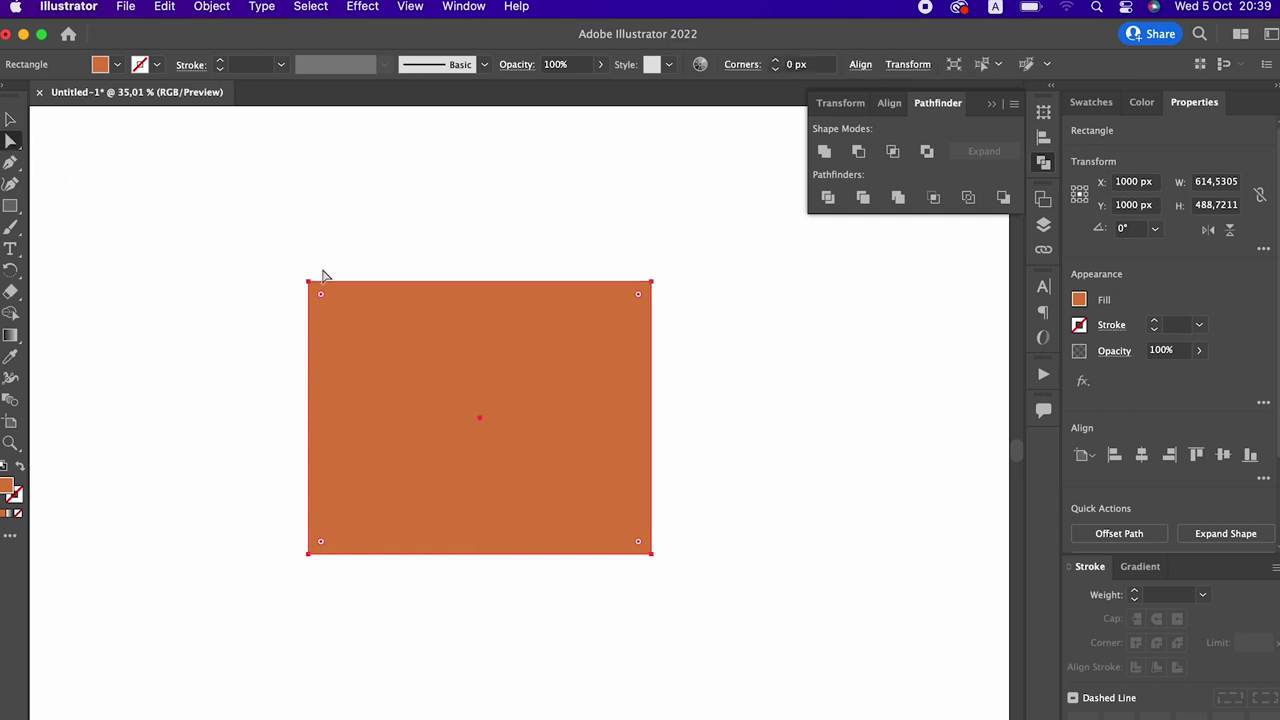
{"action": "left_click_drag", "start_coordinate": [315, 287], "coordinate": [435, 305]}
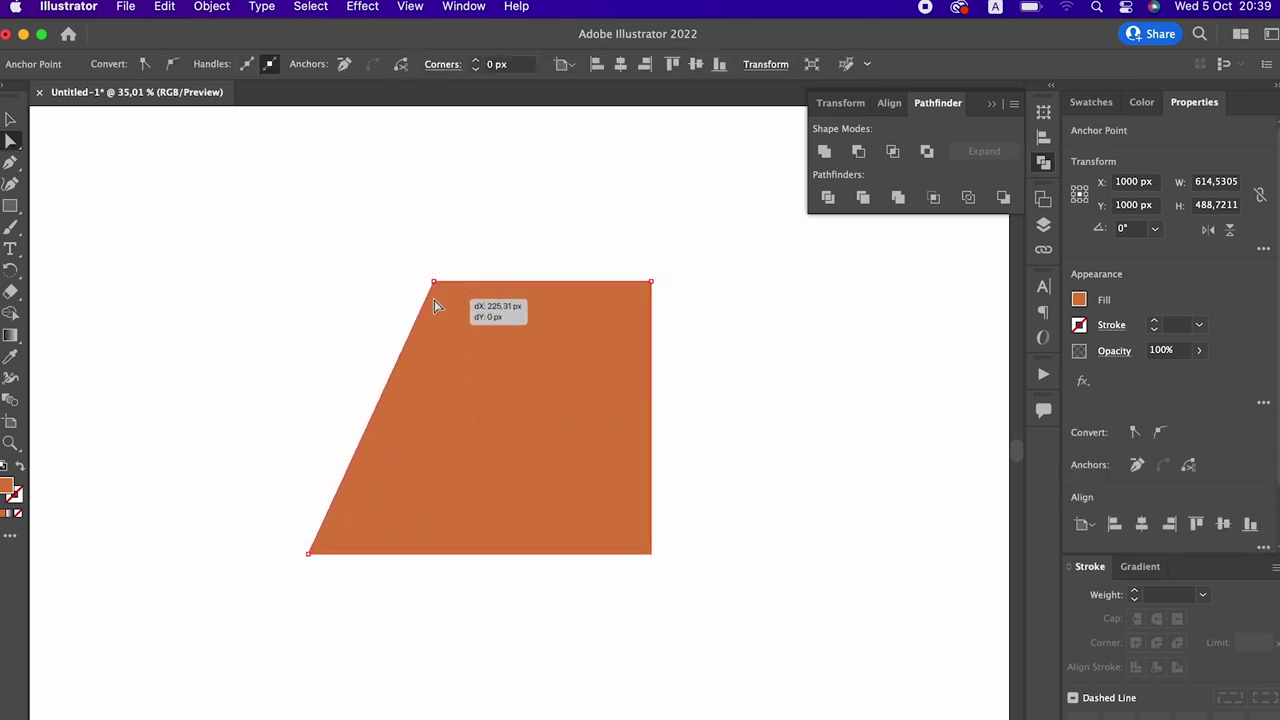
{"action": "left_click_drag", "start_coordinate": [682, 564], "coordinate": [494, 255]}
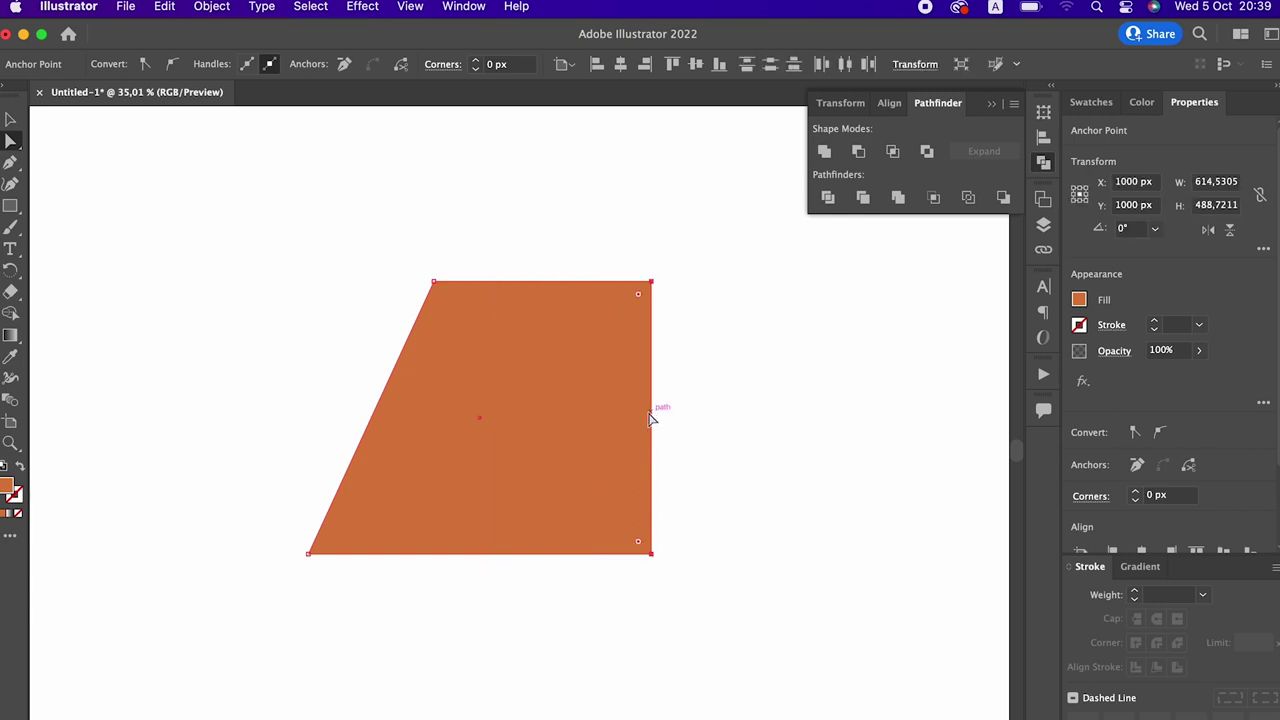
{"action": "left_click_drag", "start_coordinate": [649, 418], "coordinate": [747, 418]}
{"action": "key", "text": "v"}
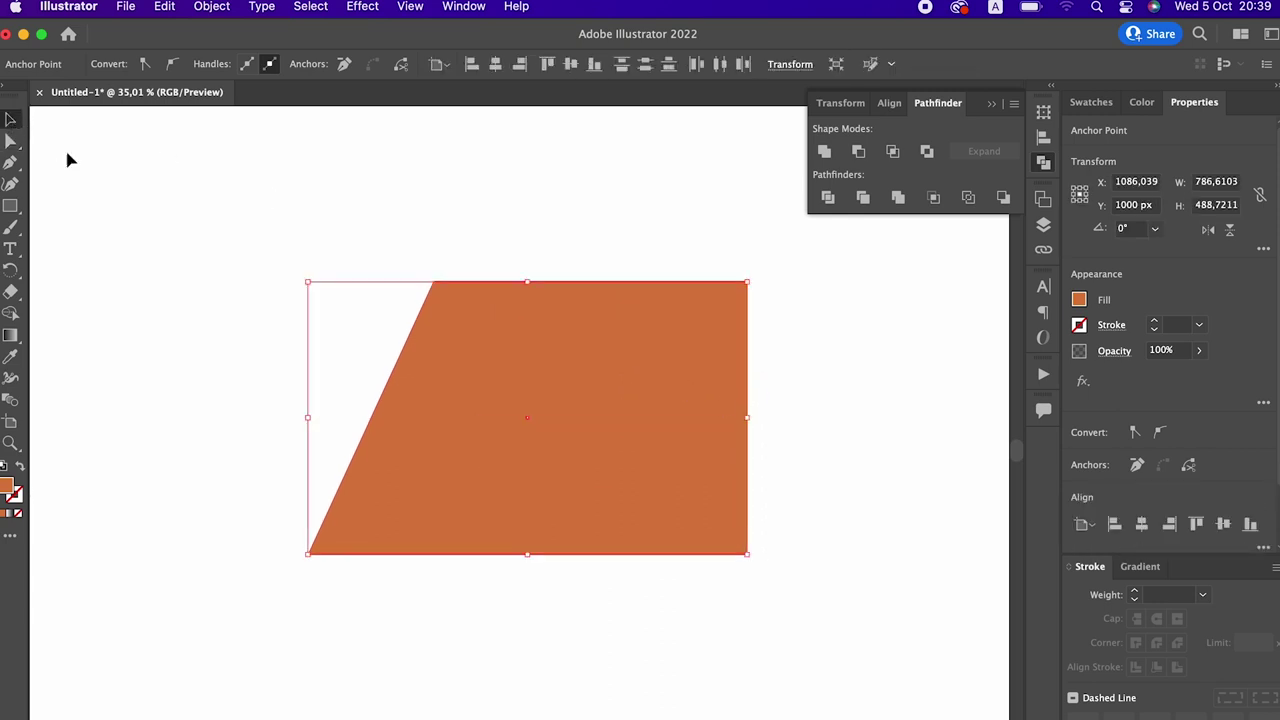
{"action": "left_click", "coordinate": [551, 457]}
{"action": "left_click", "coordinate": [797, 64]}
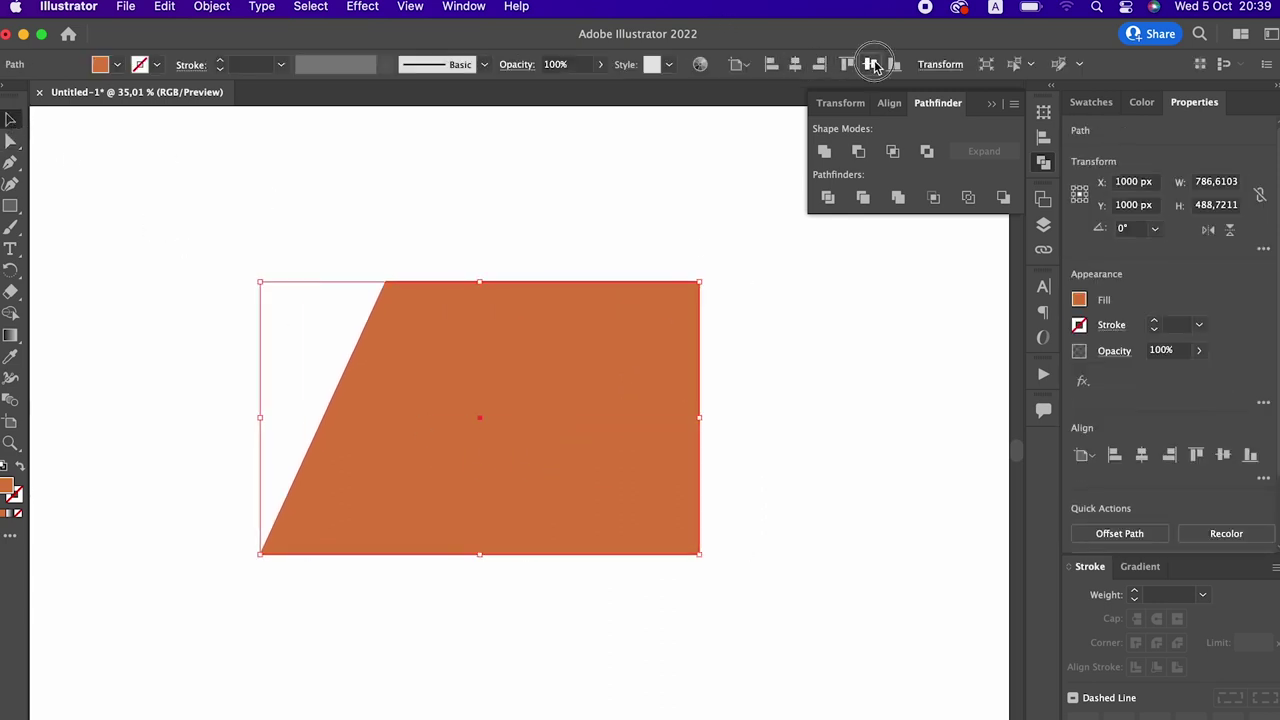
Zoom out and move the trapezoid up and left on the artboard
{"action": "key", "text": "z"}
{"action": "left_click_drag", "start_coordinate": [646, 409], "coordinate": [698, 377]}
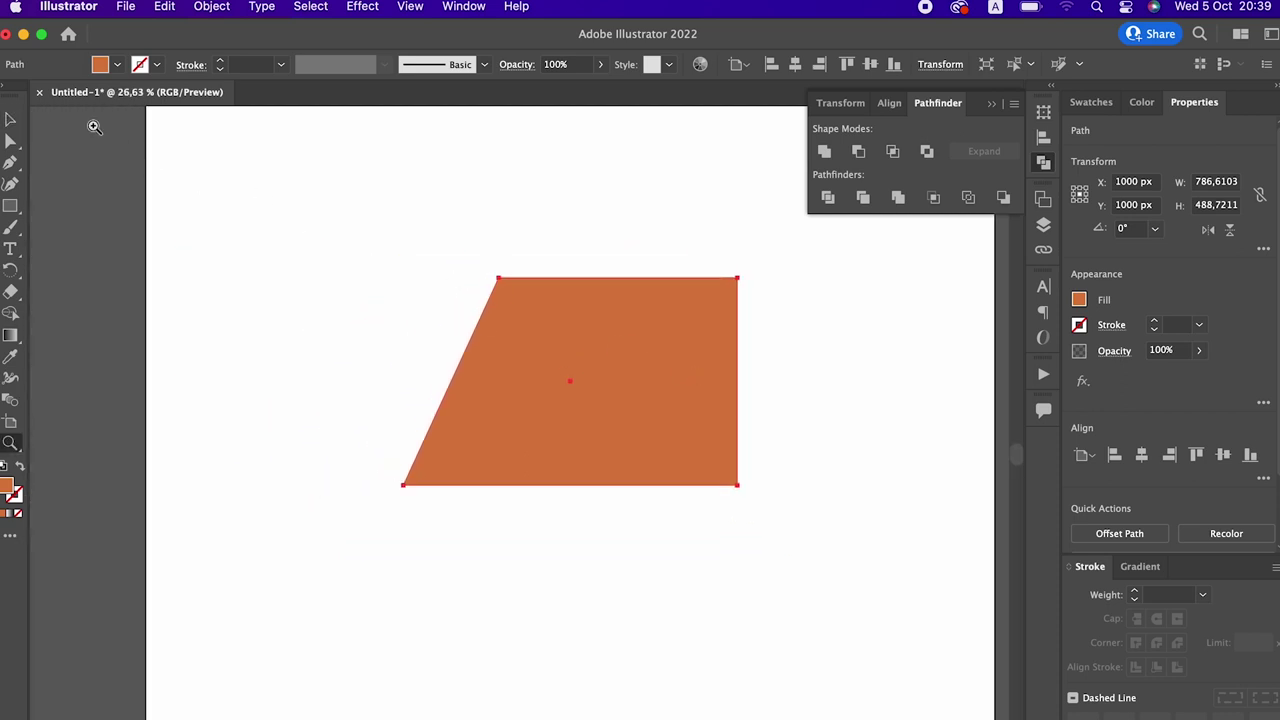
{"action": "left_click", "coordinate": [12, 119]}
{"action": "left_click_drag", "start_coordinate": [527, 425], "coordinate": [415, 314]}
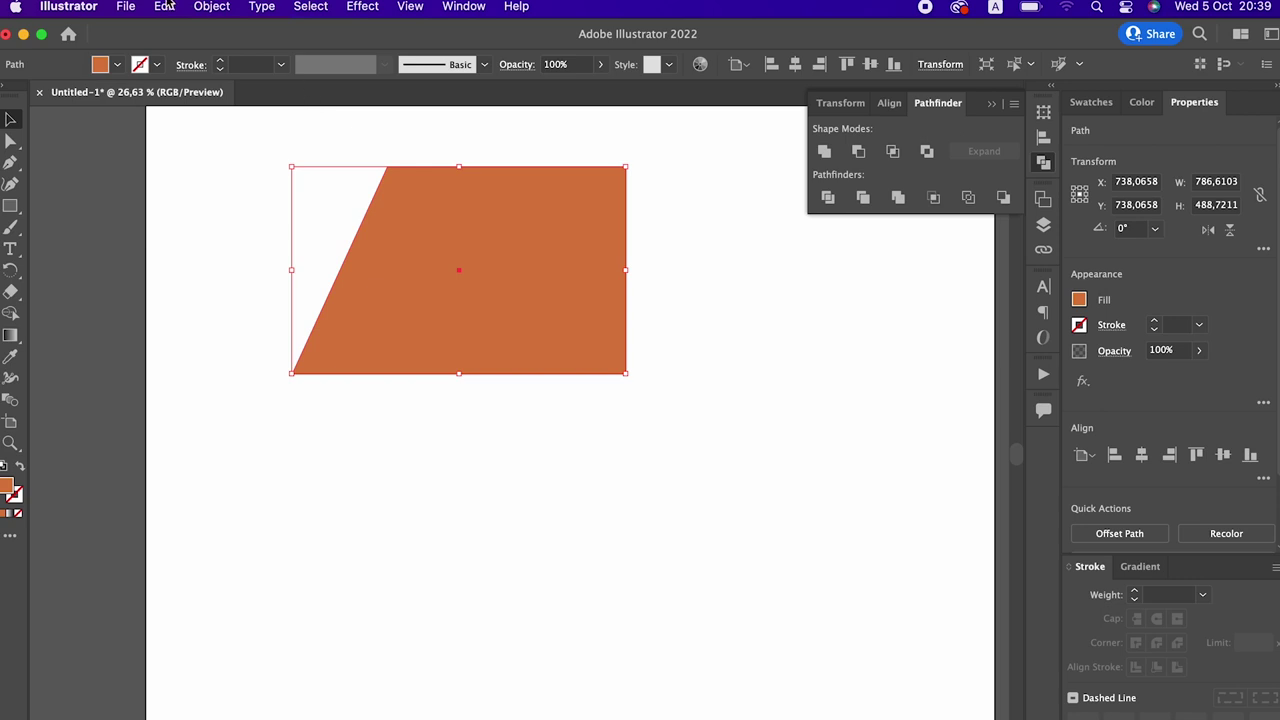
{"action": "left_click", "coordinate": [203, 8]}
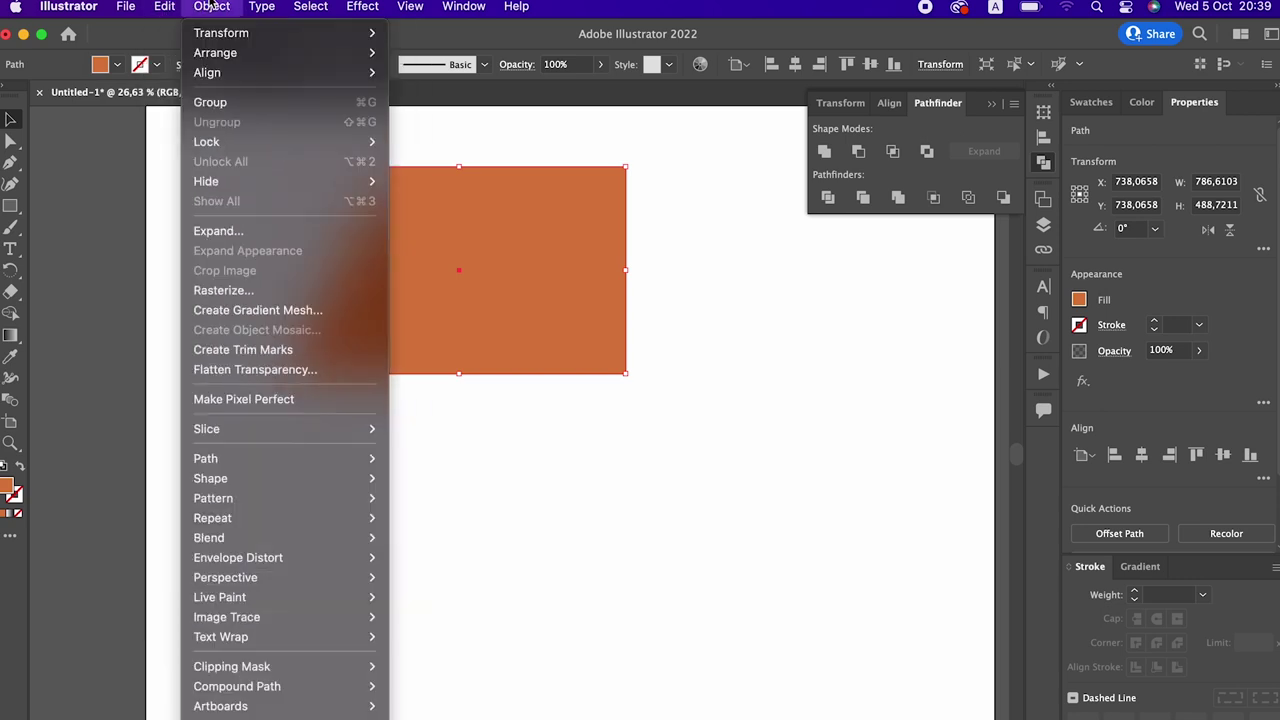
Mirror a copy of the trapezoid, unite both halves, and centre the result on the artboard
{"action": "mouse_move", "coordinate": [221, 33]}
{"action": "left_click", "coordinate": [495, 111]}
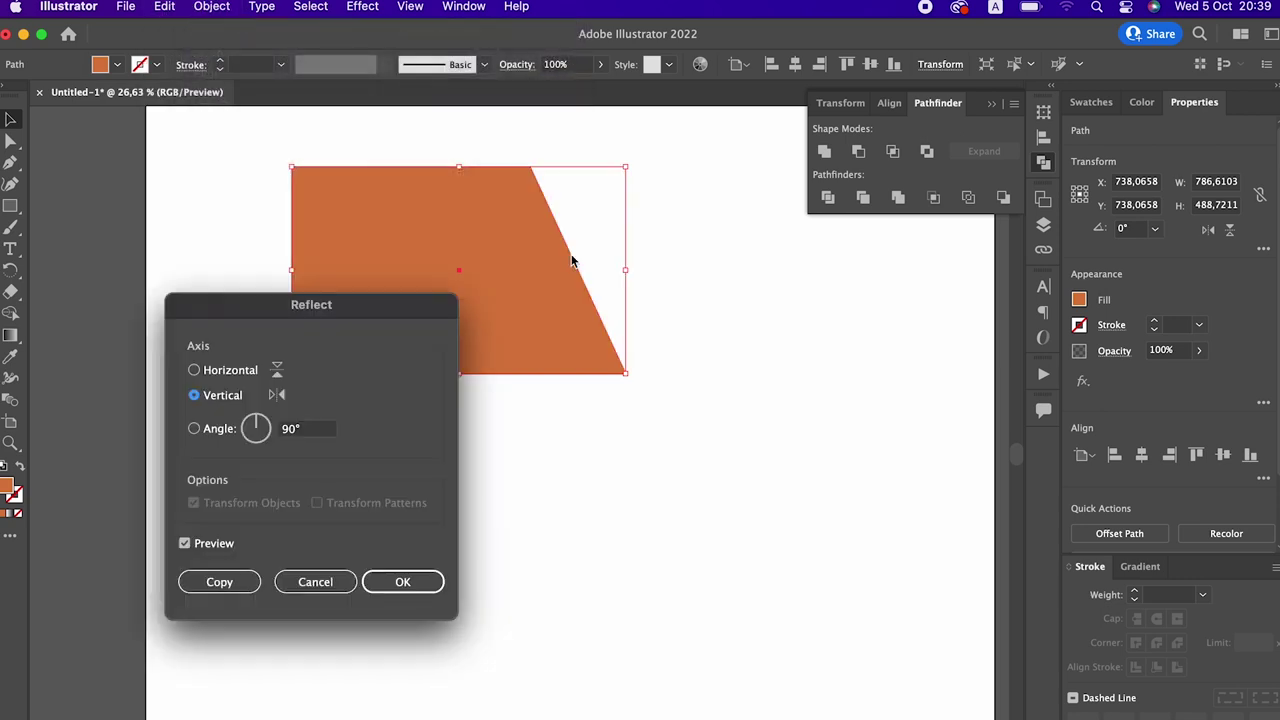
{"action": "left_click", "coordinate": [229, 581]}
{"action": "left_click_drag", "start_coordinate": [440, 344], "coordinate": [783, 300]}
{"action": "left_click", "coordinate": [780, 491]}
{"action": "mouse_move", "coordinate": [780, 491]}
{"action": "left_mouse_down"}
{"action": "mouse_move", "coordinate": [697, 564]}
{"action": "mouse_move", "coordinate": [383, 346]}
{"action": "left_mouse_up"}
{"action": "left_click", "coordinate": [833, 152]}
{"action": "left_click", "coordinate": [796, 66]}
{"action": "left_click", "coordinate": [869, 65]}
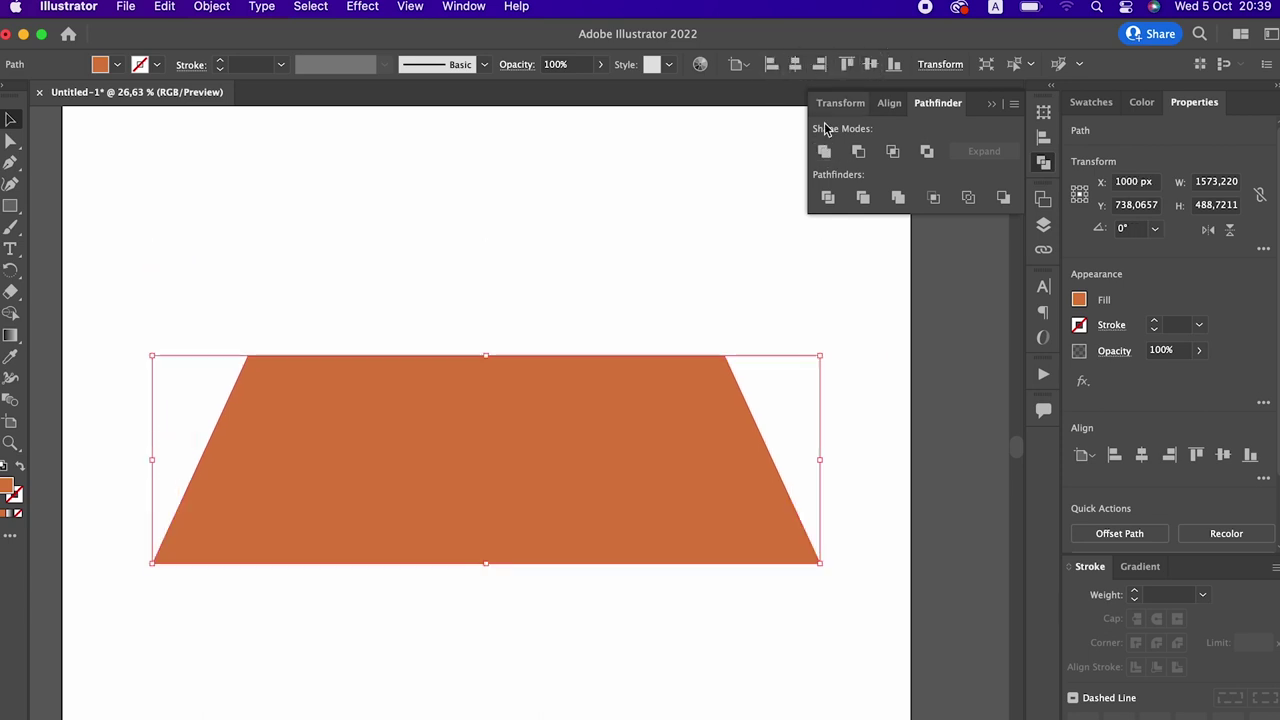
Scale the cap to about 756 × 235 px, dome its top corners and slightly round the bottom
{"action": "left_click_drag", "start_coordinate": [820, 564], "coordinate": [694, 503]}
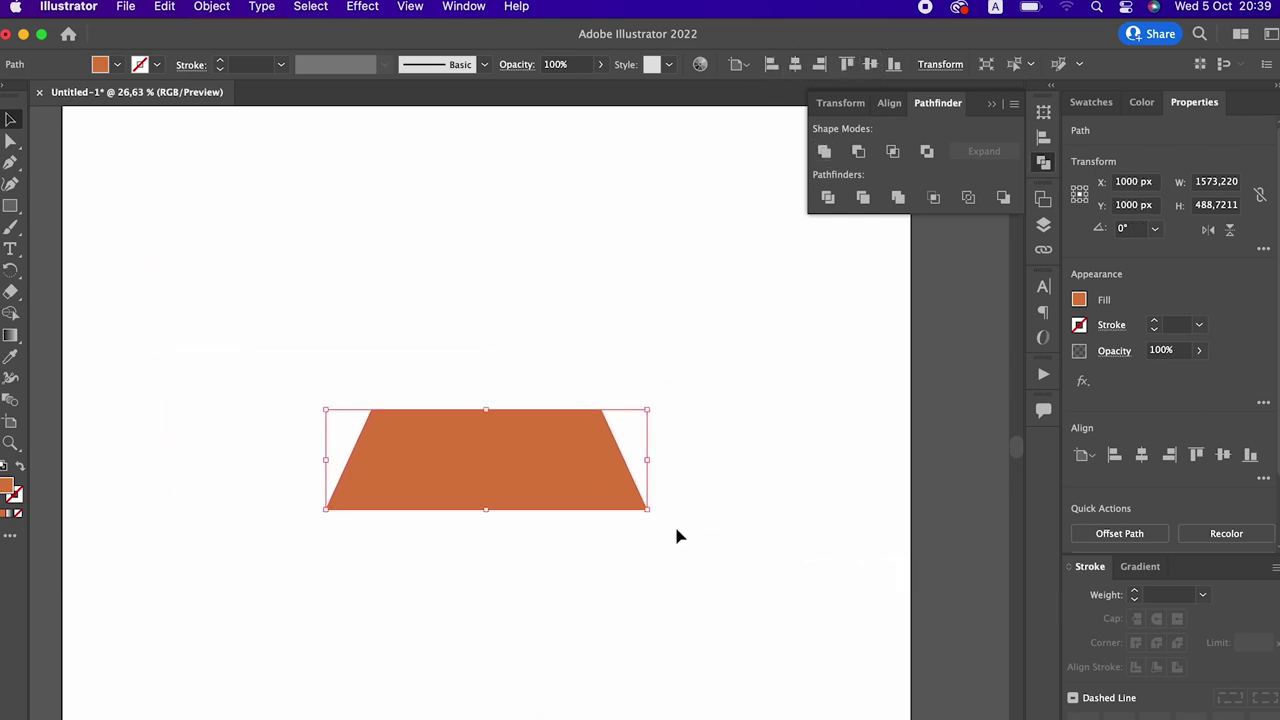
{"action": "scroll", "coordinate": [566, 543], "scroll_direction": "up", "scroll_amount": 3}
{"action": "scroll", "coordinate": [624, 449], "scroll_direction": "down", "scroll_amount": 2}
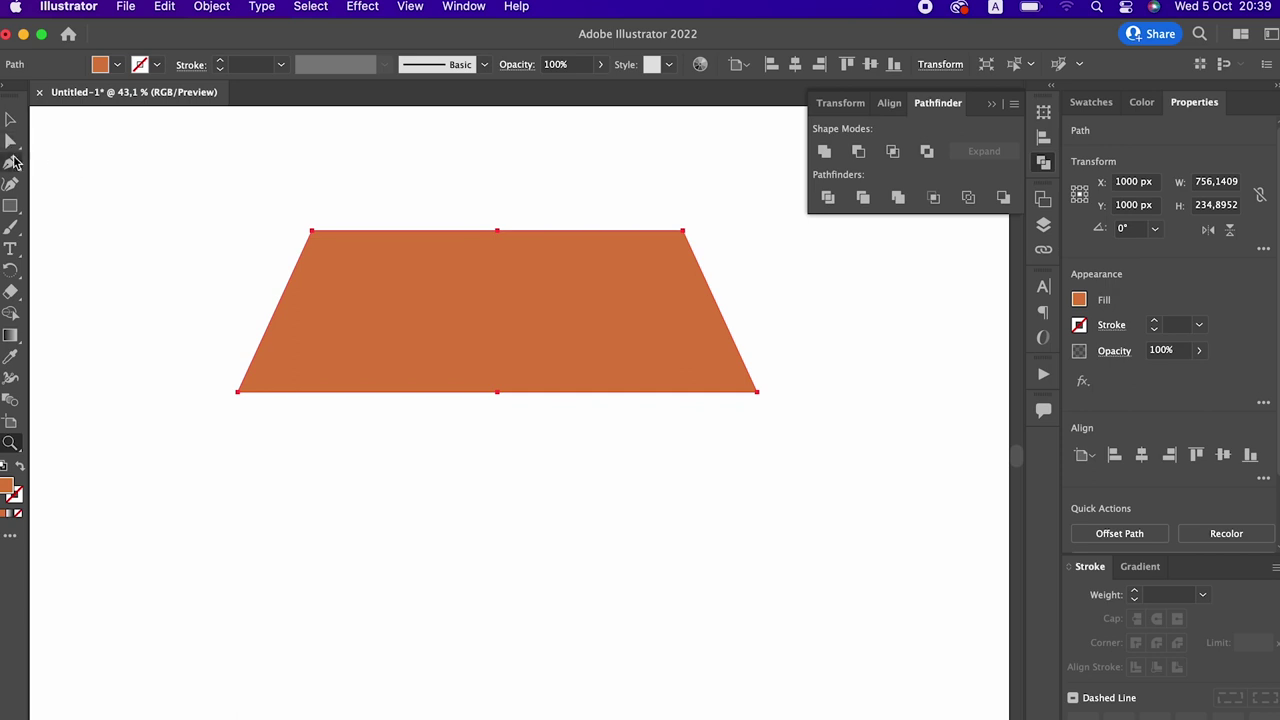
{"action": "left_click", "coordinate": [10, 141]}
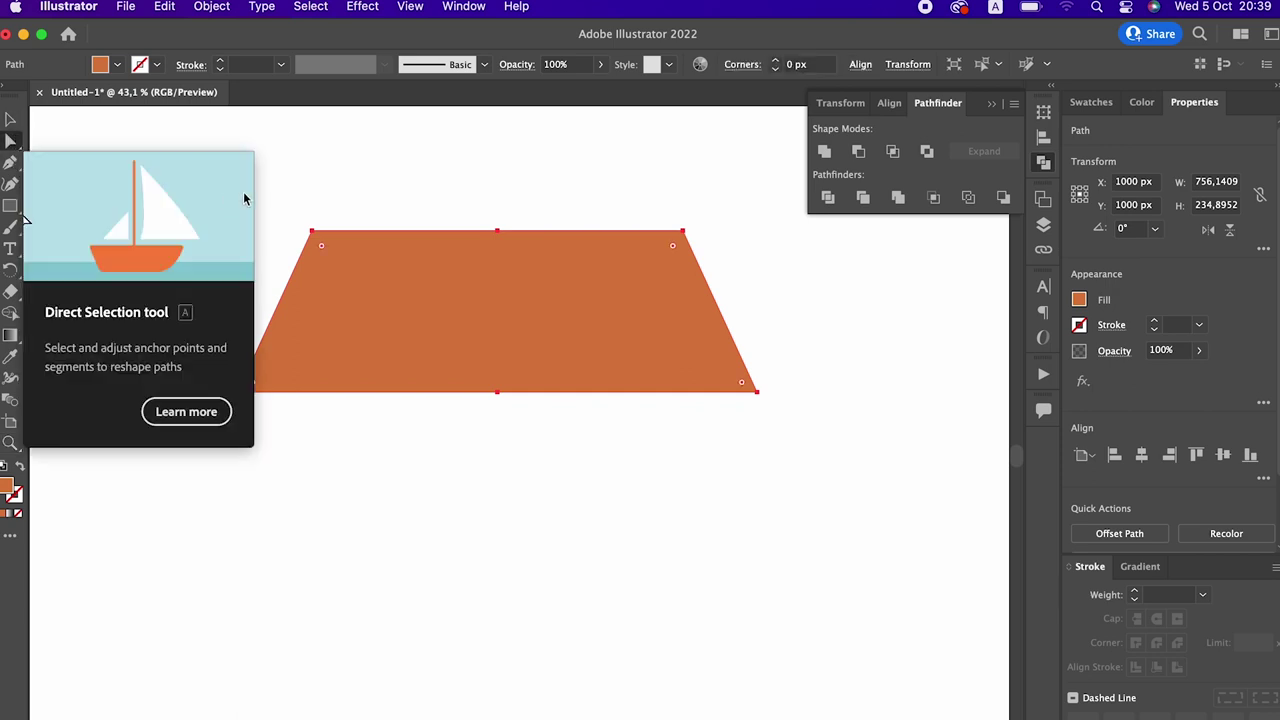
{"action": "left_click_drag", "start_coordinate": [263, 180], "coordinate": [350, 245]}
{"action": "left_click", "coordinate": [682, 231], "text": "shift"}
{"action": "left_click_drag", "start_coordinate": [668, 249], "coordinate": [655, 470]}
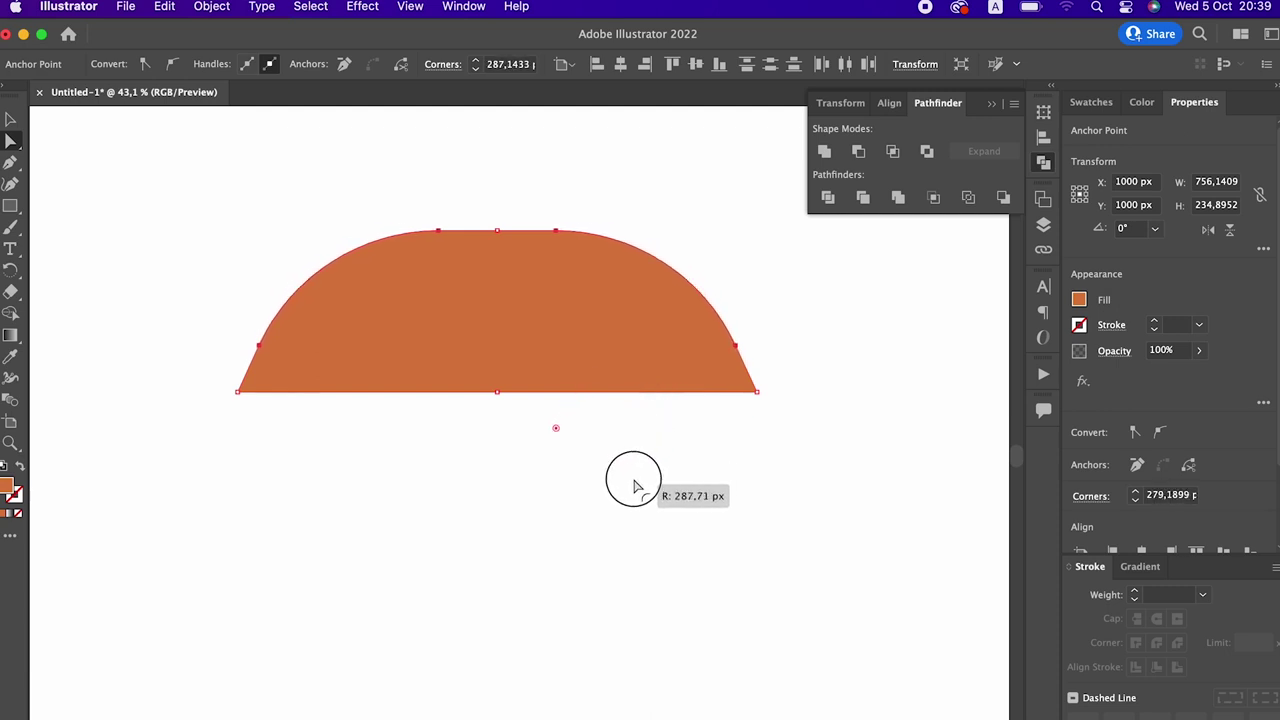
{"action": "mouse_move", "coordinate": [838, 414]}
{"action": "left_mouse_down"}
{"action": "mouse_move", "coordinate": [191, 380]}
{"action": "mouse_move", "coordinate": [371, 371]}
{"action": "left_mouse_up"}
{"action": "left_click", "coordinate": [646, 534]}
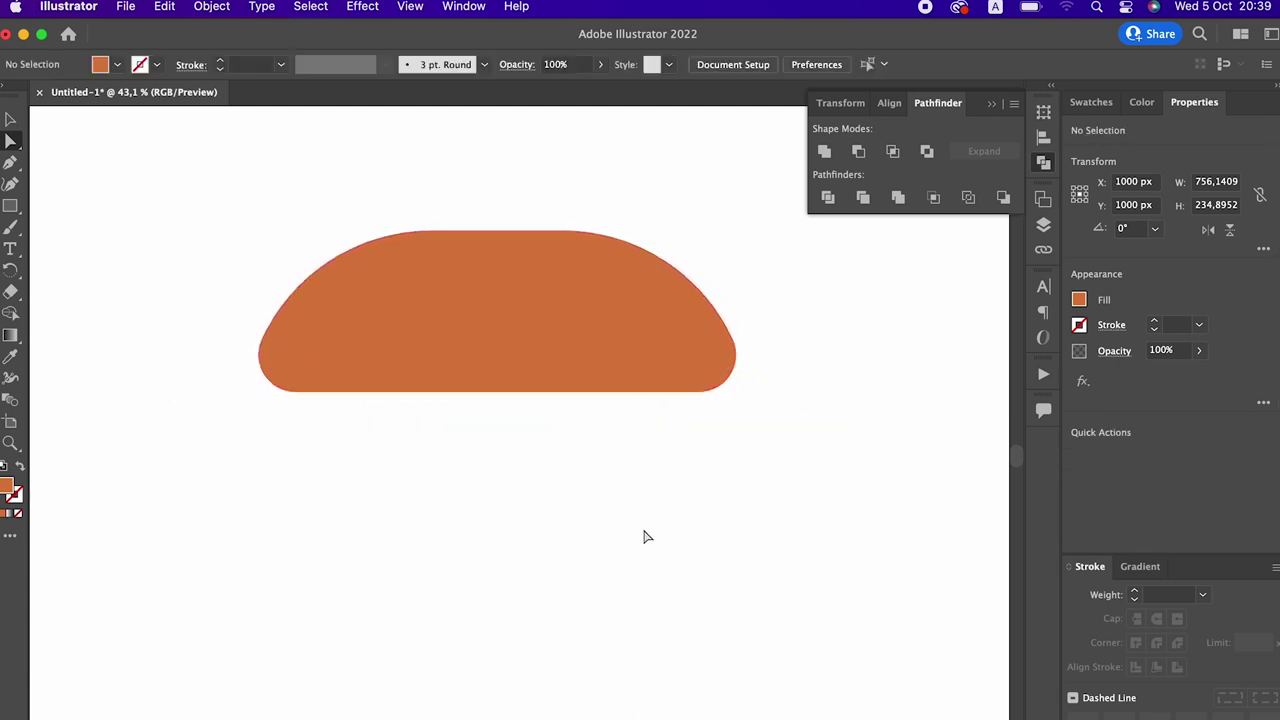
Draw a dark brown rectangle about 279 px wide below the cap
{"action": "left_click", "coordinate": [10, 119]}
{"action": "left_click", "coordinate": [468, 334]}
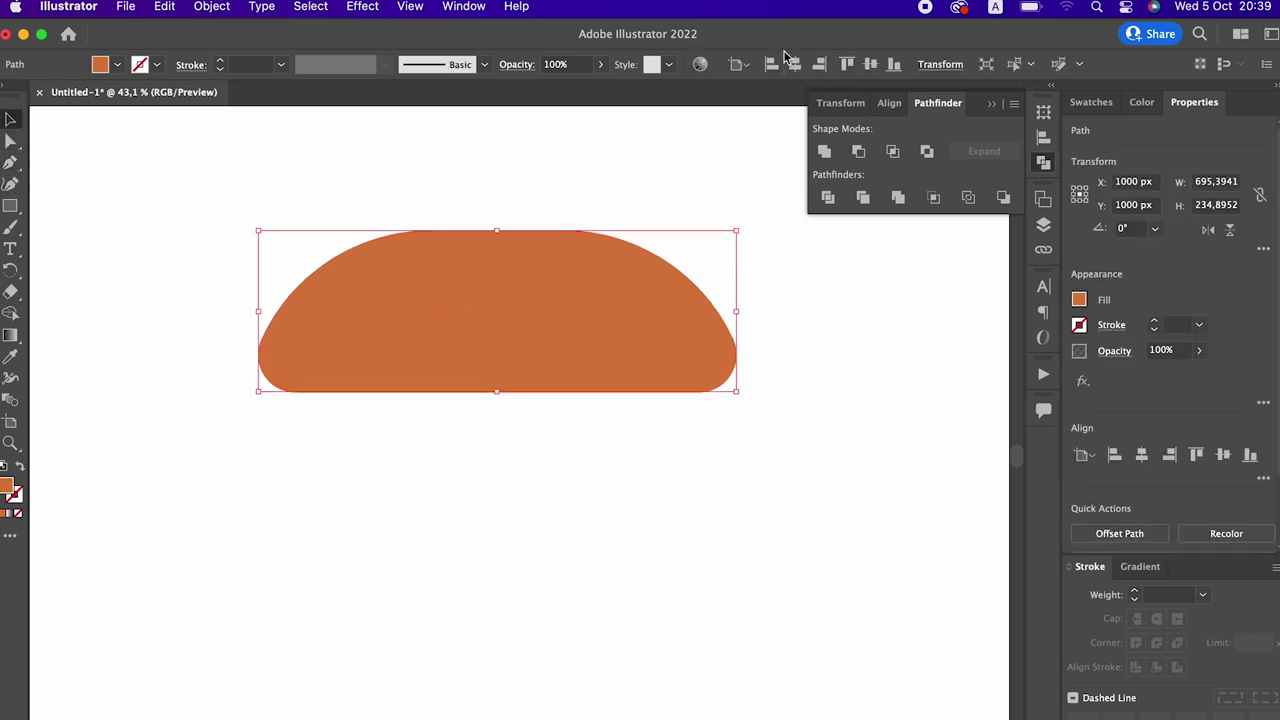
{"action": "key", "text": "z"}
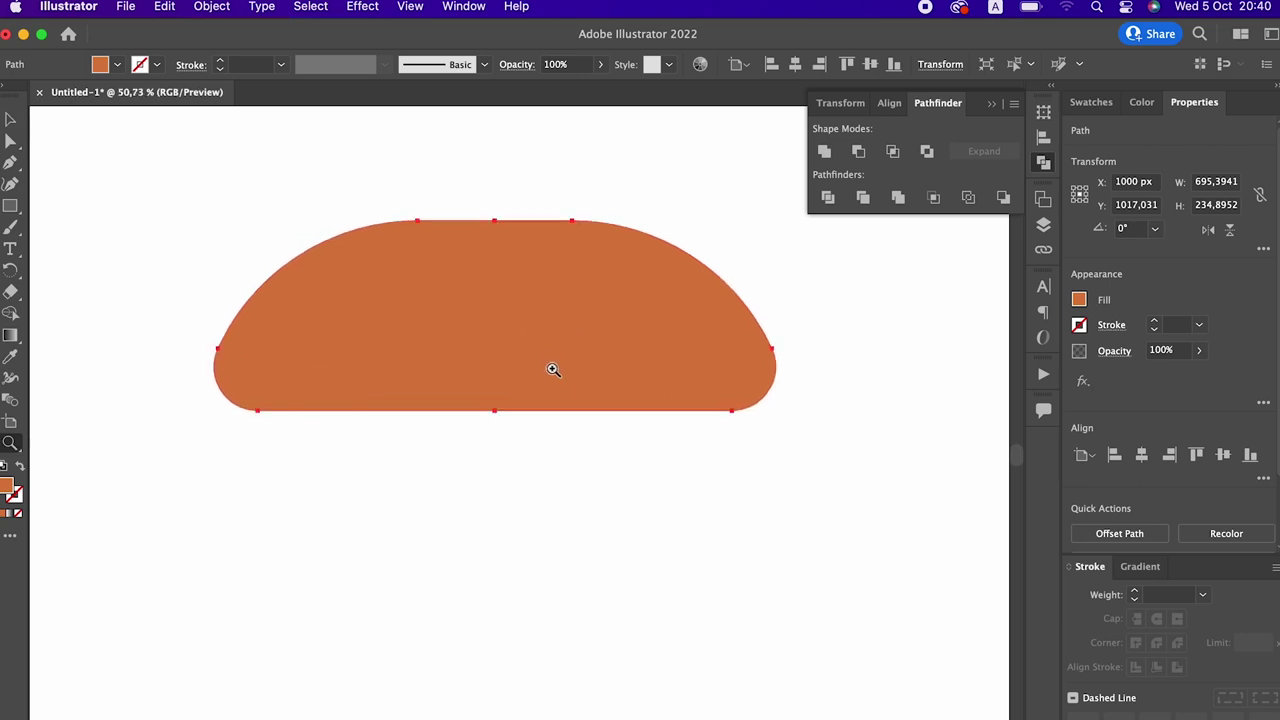
{"action": "left_click_drag", "start_coordinate": [551, 366], "coordinate": [472, 259]}
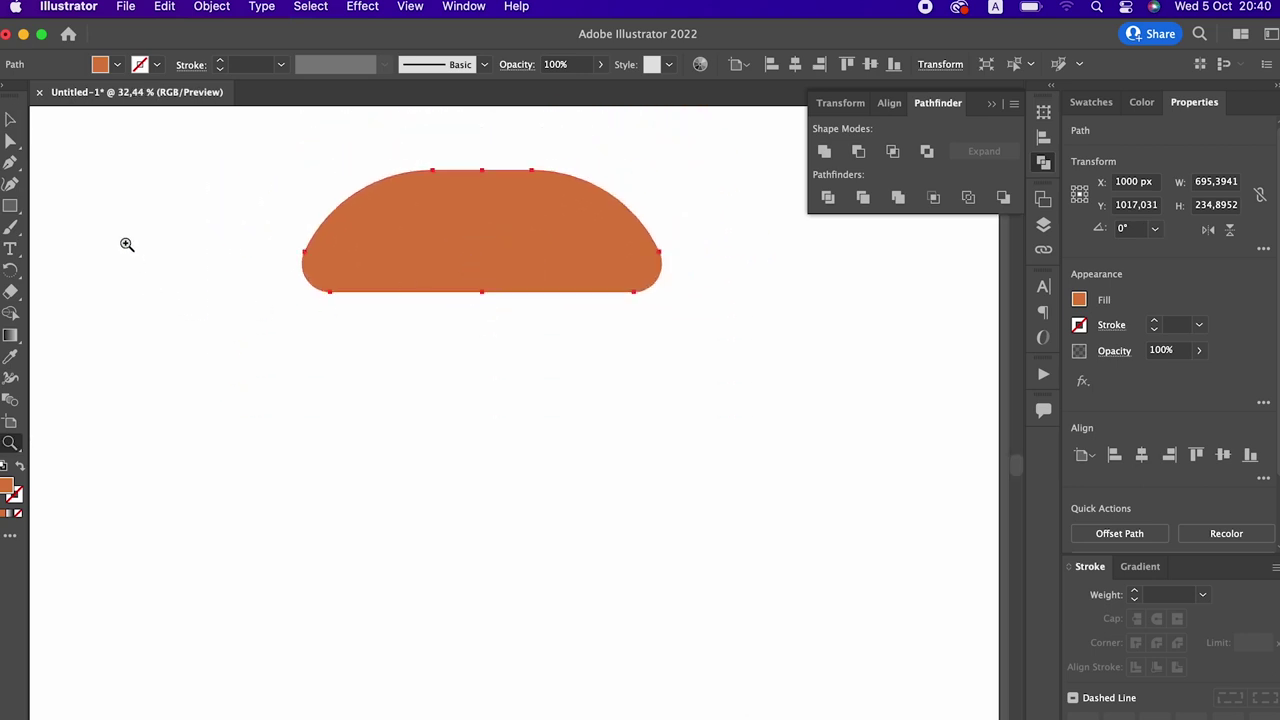
{"action": "left_click", "coordinate": [11, 183]}
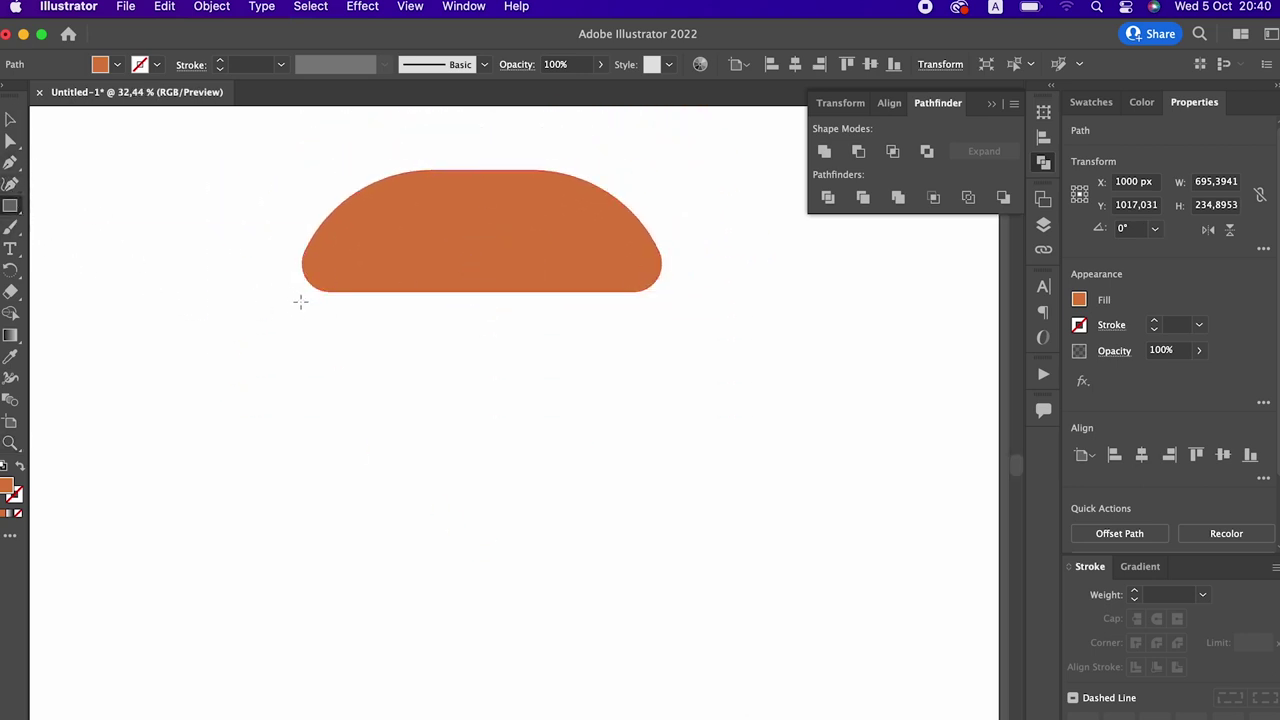
{"action": "left_click_drag", "start_coordinate": [339, 290], "coordinate": [503, 522]}
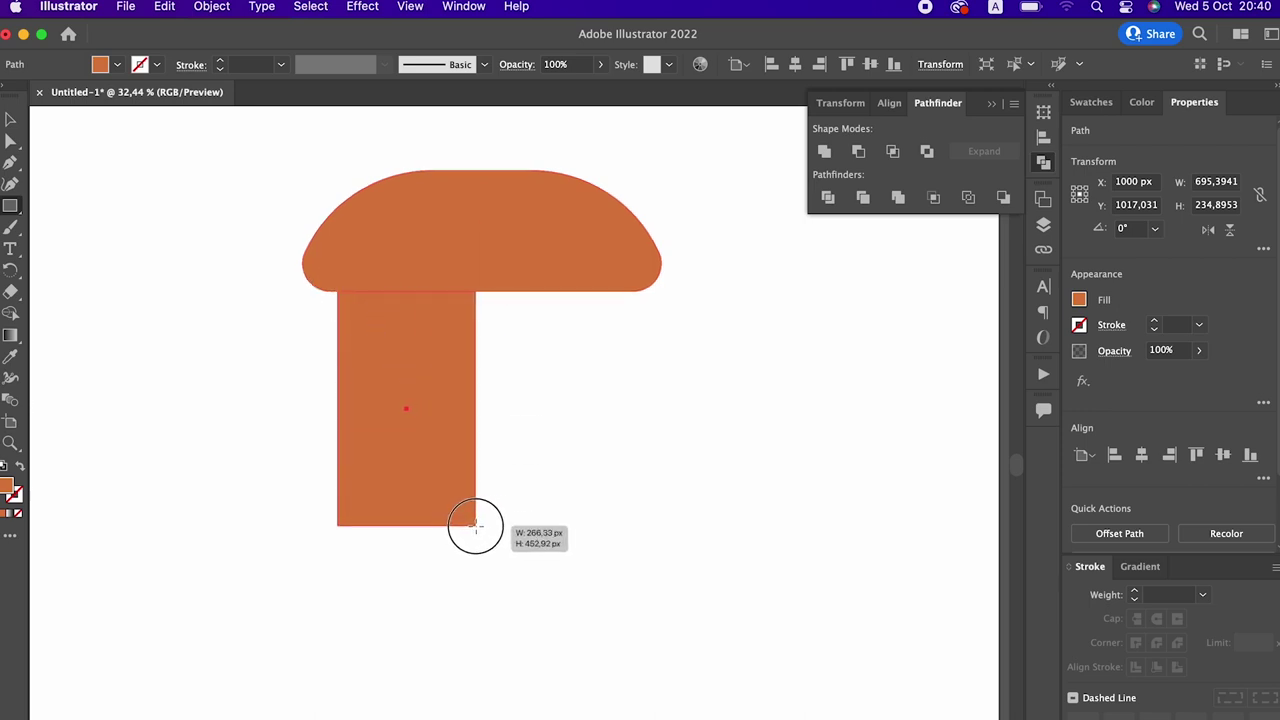
{"action": "left_click_drag", "start_coordinate": [503, 522], "coordinate": [482, 525]}
{"action": "double_click", "coordinate": [6, 489]}
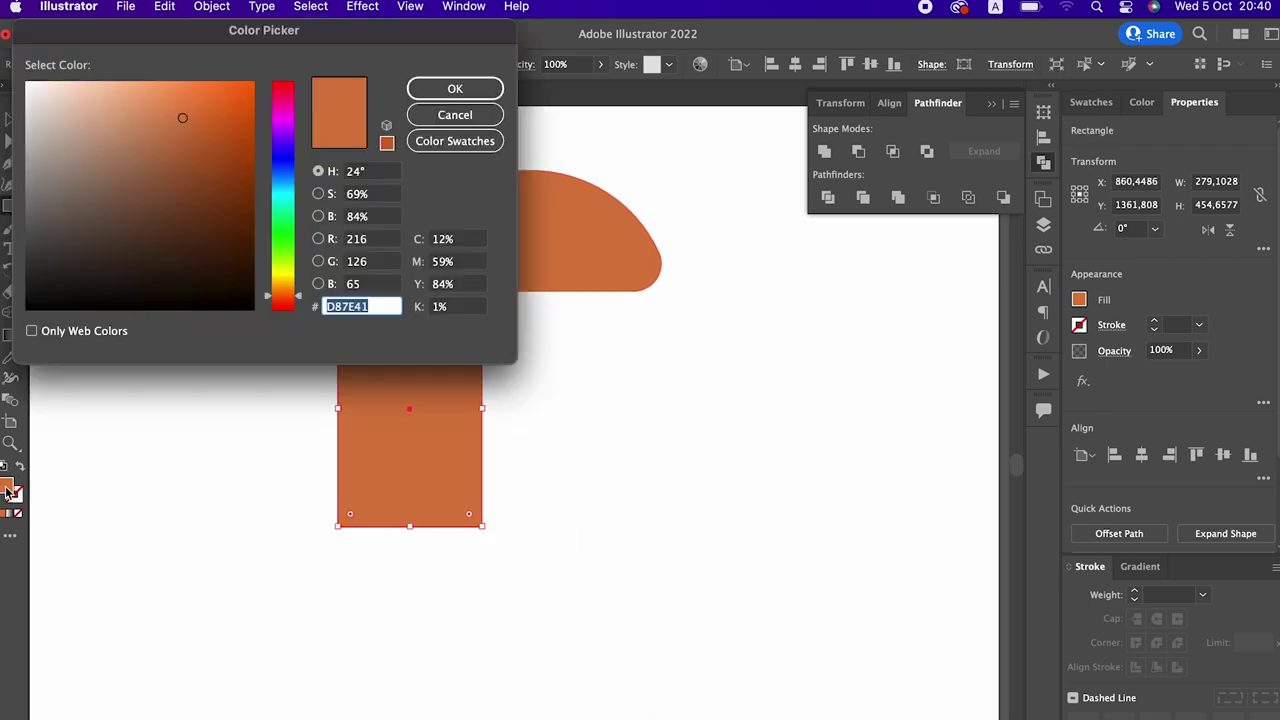
{"action": "left_click_drag", "start_coordinate": [194, 175], "coordinate": [197, 185]}
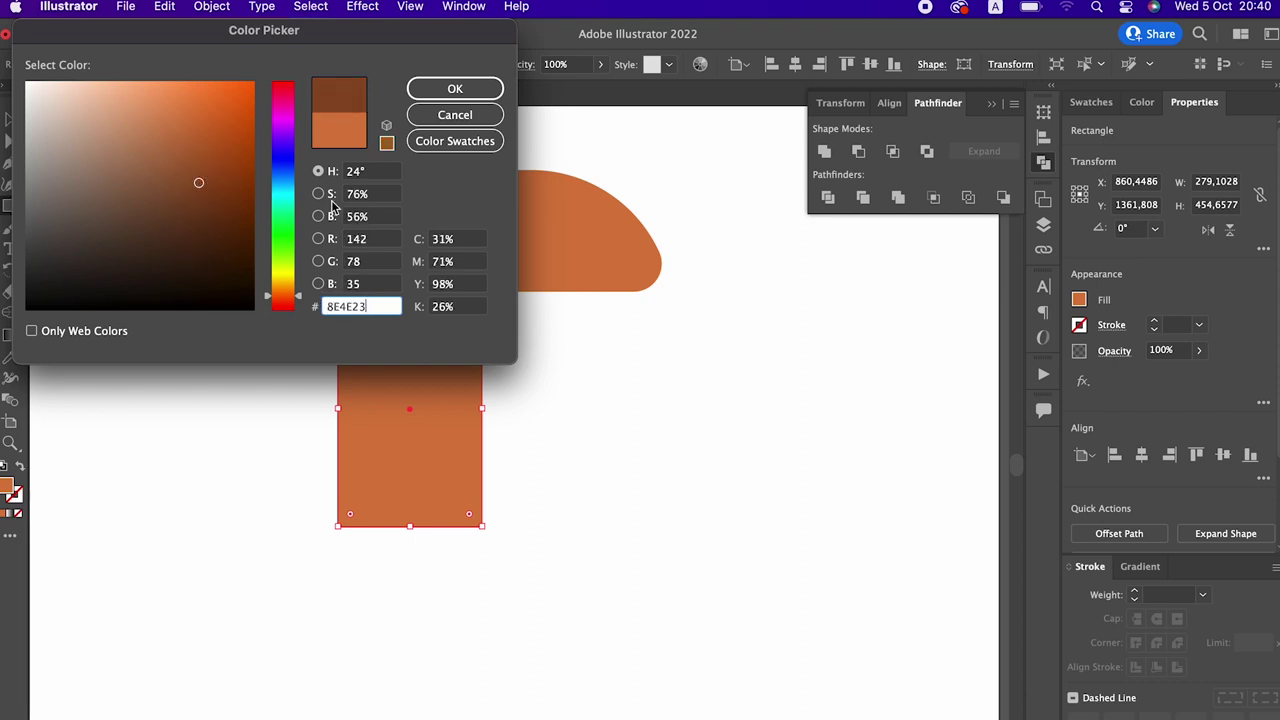
{"action": "left_click", "coordinate": [452, 88]}
Taper the brown body by sliding its bottom-left corner inward
{"action": "left_click", "coordinate": [12, 141]}
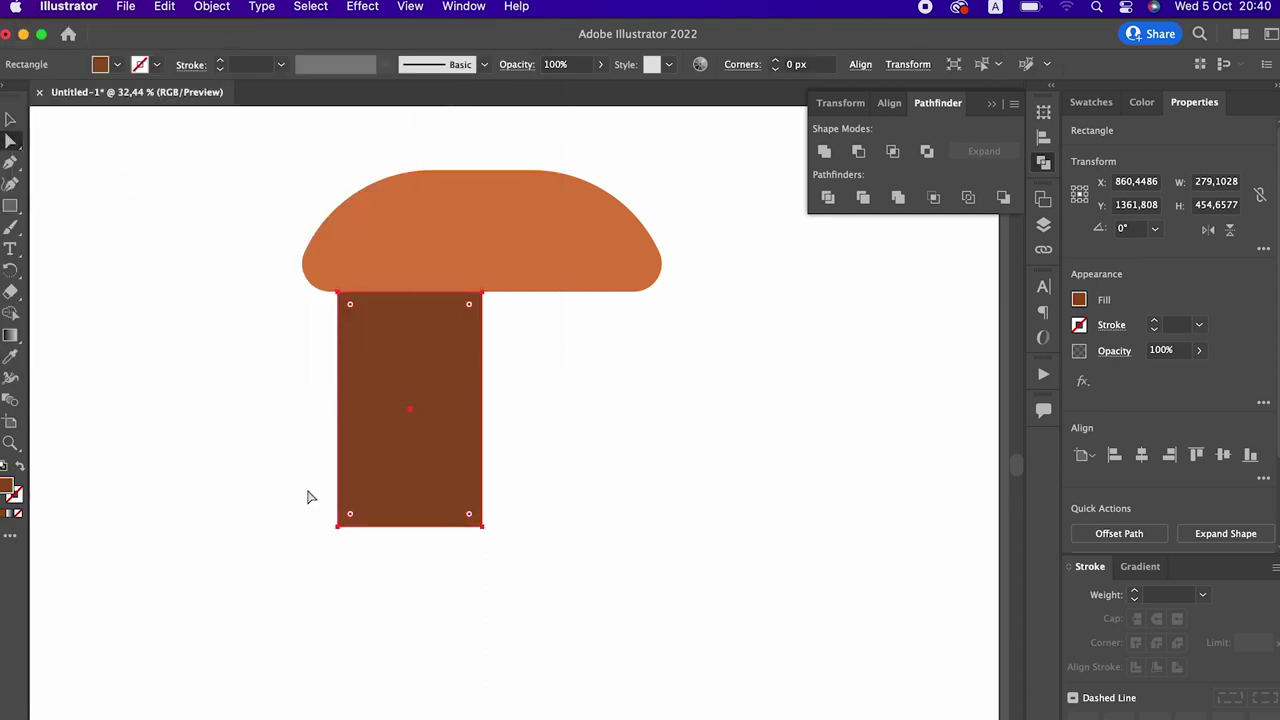
{"action": "left_click_drag", "start_coordinate": [338, 525], "coordinate": [396, 525]}
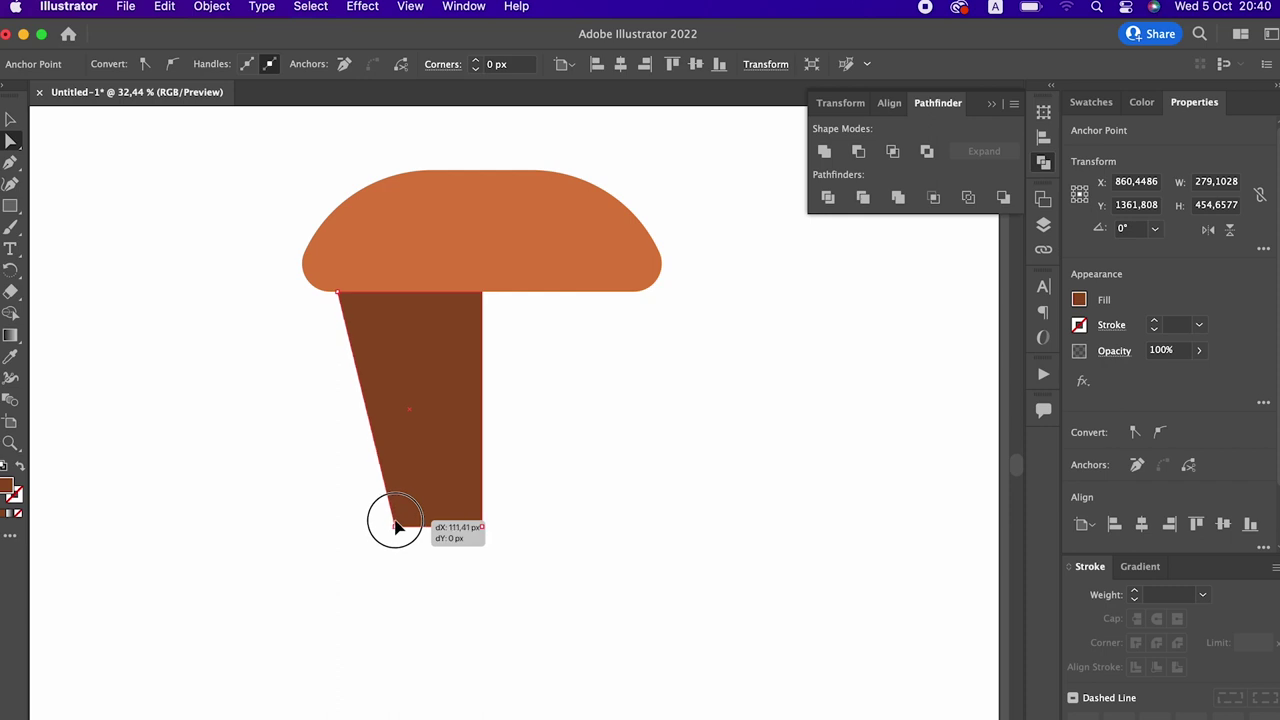
{"action": "left_click", "coordinate": [10, 119]}
{"action": "left_click", "coordinate": [408, 392]}
Mirror a copy of the body half, fit the halves together, and unite them
{"action": "left_click", "coordinate": [195, 8]}
{"action": "mouse_move", "coordinate": [221, 33]}
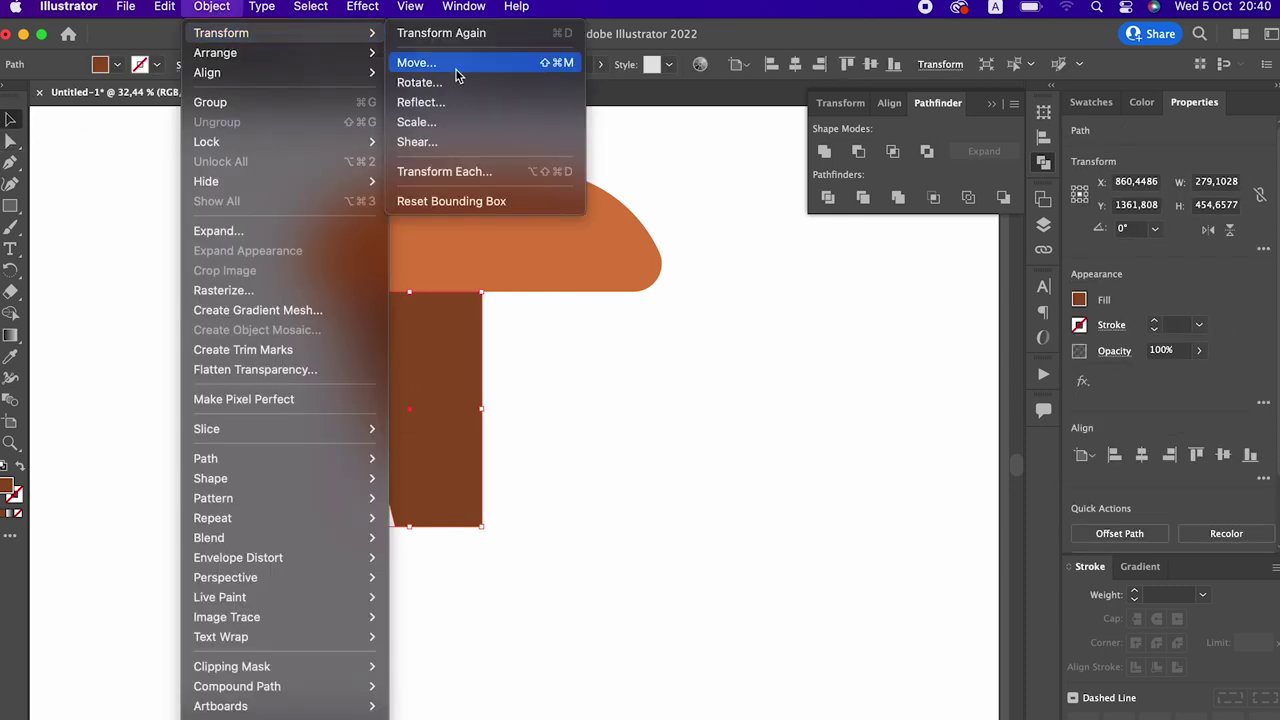
{"action": "left_click", "coordinate": [420, 101]}
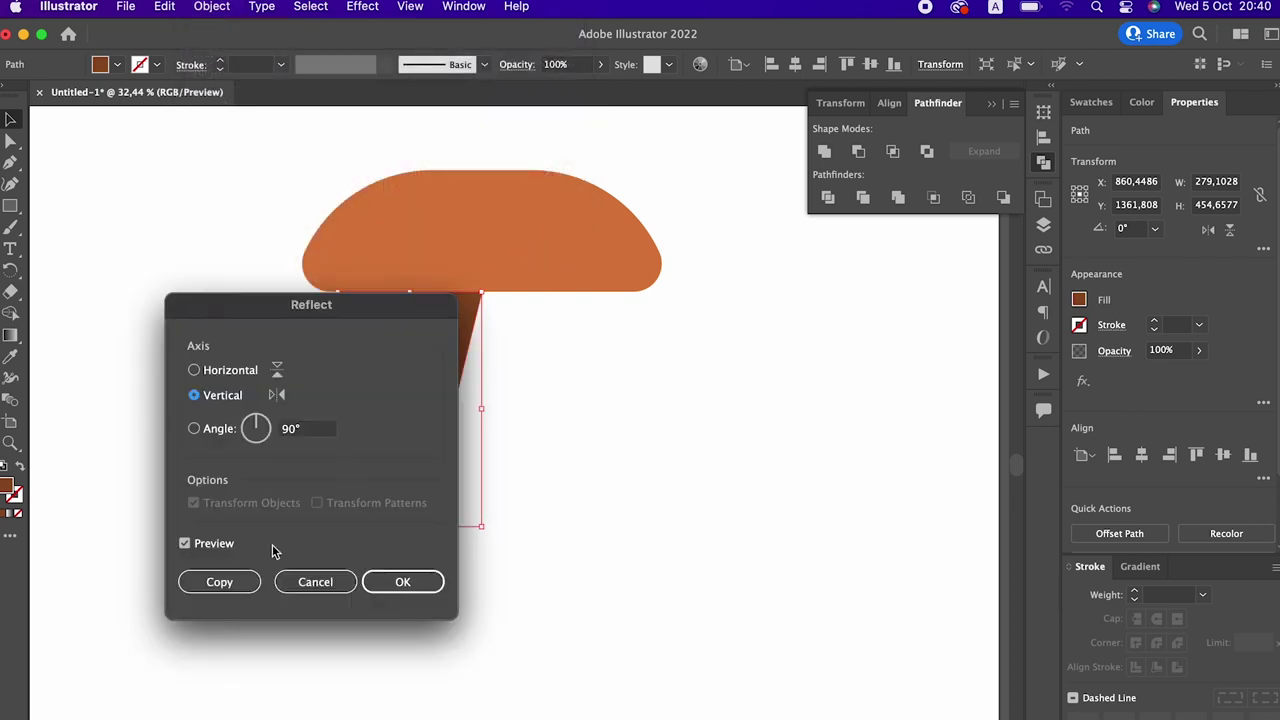
{"action": "left_click", "coordinate": [219, 581]}
{"action": "left_click_drag", "start_coordinate": [461, 457], "coordinate": [631, 466]}
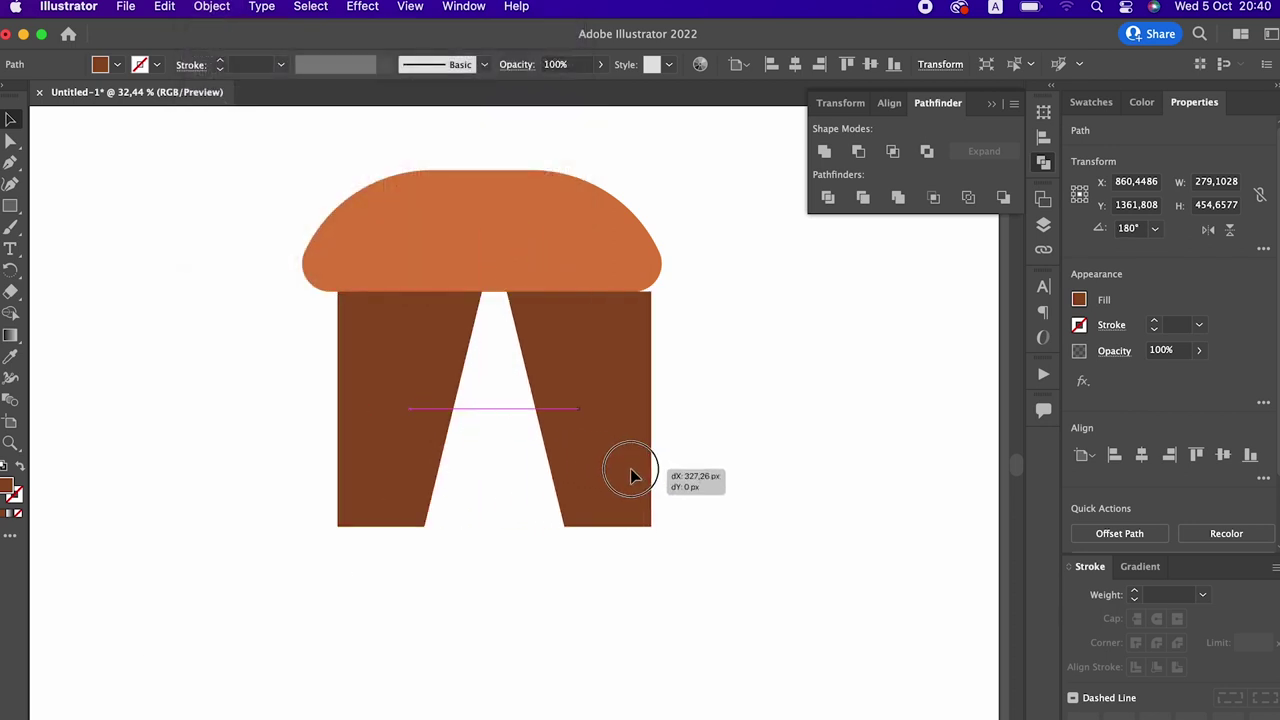
{"action": "key", "text": "ctrl+z"}
{"action": "mouse_move", "coordinate": [368, 400]}
{"action": "left_mouse_down"}
{"action": "mouse_move", "coordinate": [452, 447]}
{"action": "mouse_move", "coordinate": [488, 445]}
{"action": "left_mouse_up"}
{"action": "left_click_drag", "start_coordinate": [670, 563], "coordinate": [300, 470]}
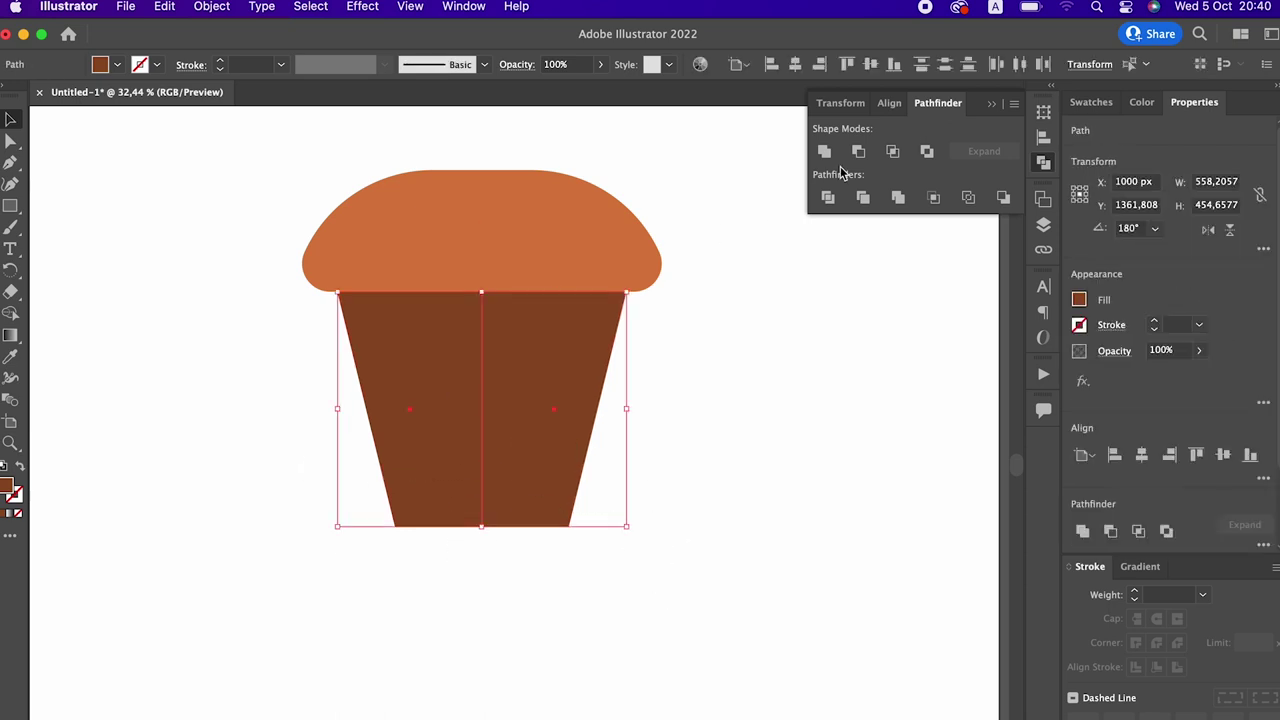
{"action": "left_click", "coordinate": [826, 151]}
Fully round the bottom corners of the brown body
{"action": "left_click", "coordinate": [11, 140]}
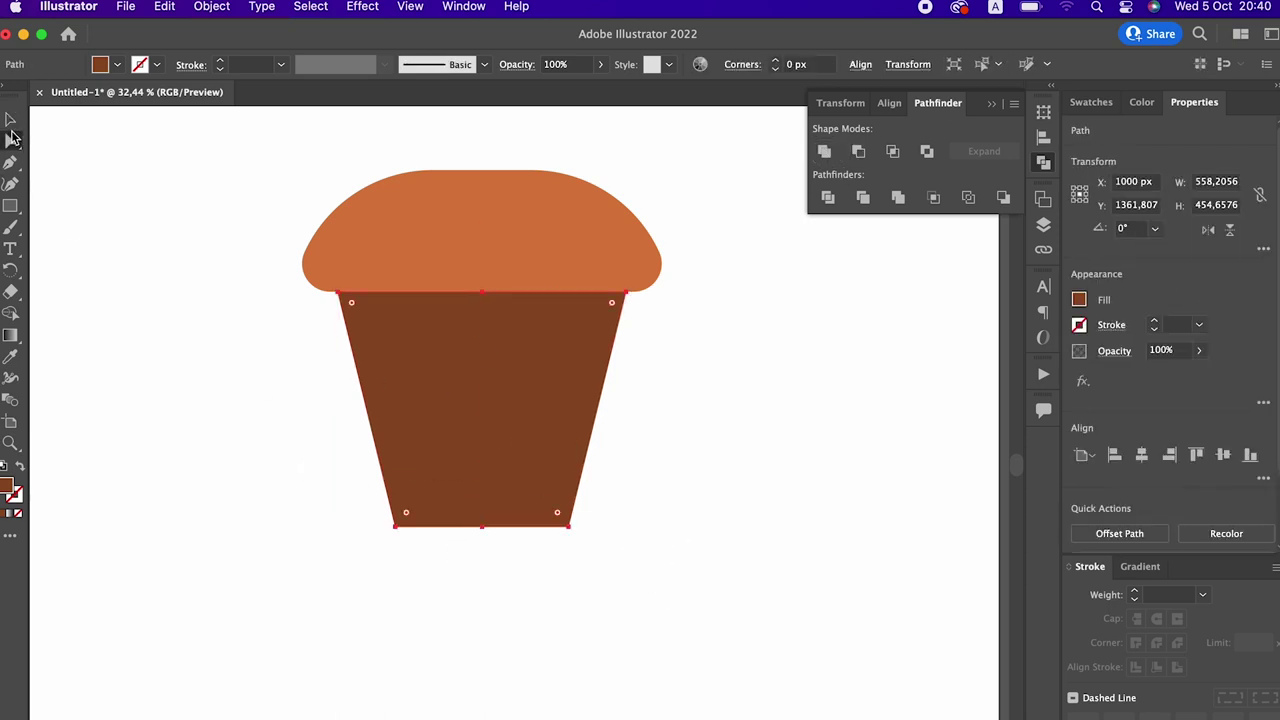
{"action": "mouse_move", "coordinate": [615, 560]}
{"action": "left_mouse_down"}
{"action": "mouse_move", "coordinate": [412, 508]}
{"action": "mouse_move", "coordinate": [475, 410]}
{"action": "left_mouse_up"}
{"action": "left_click", "coordinate": [680, 506]}
{"action": "key", "text": "z"}
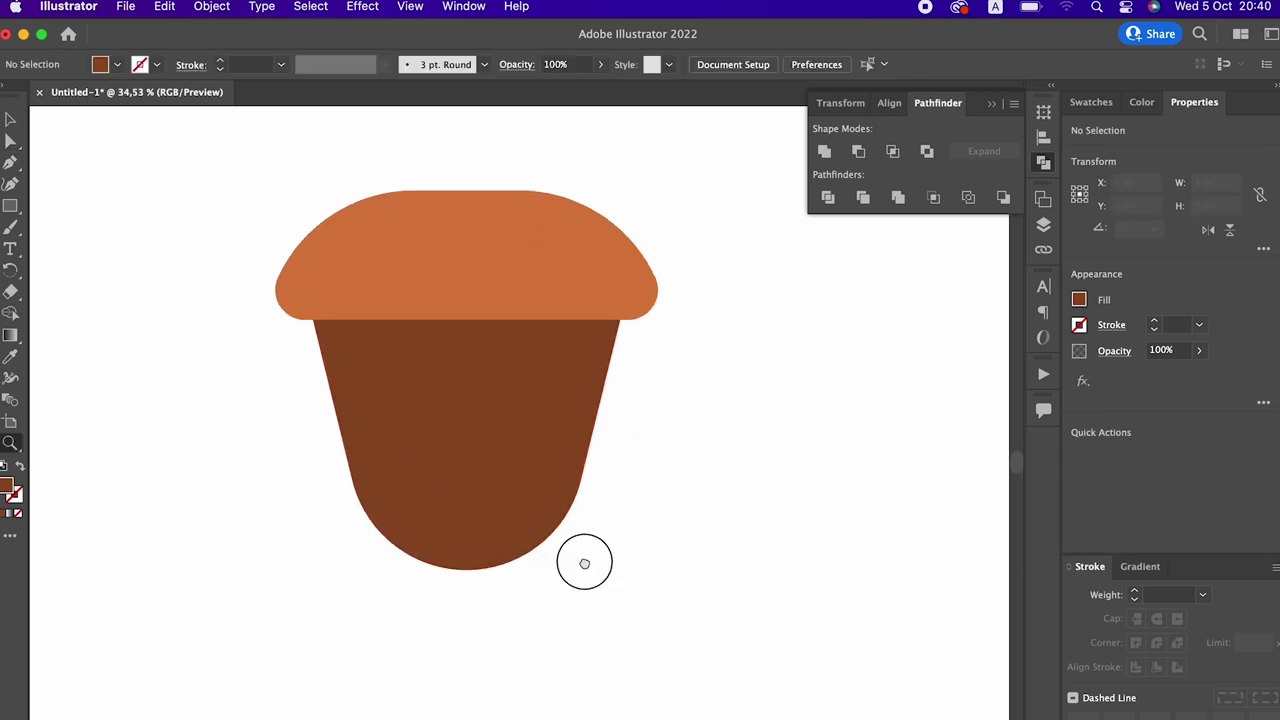
{"action": "scroll", "coordinate": [589, 491], "scroll_direction": "up", "scroll_amount": 2}
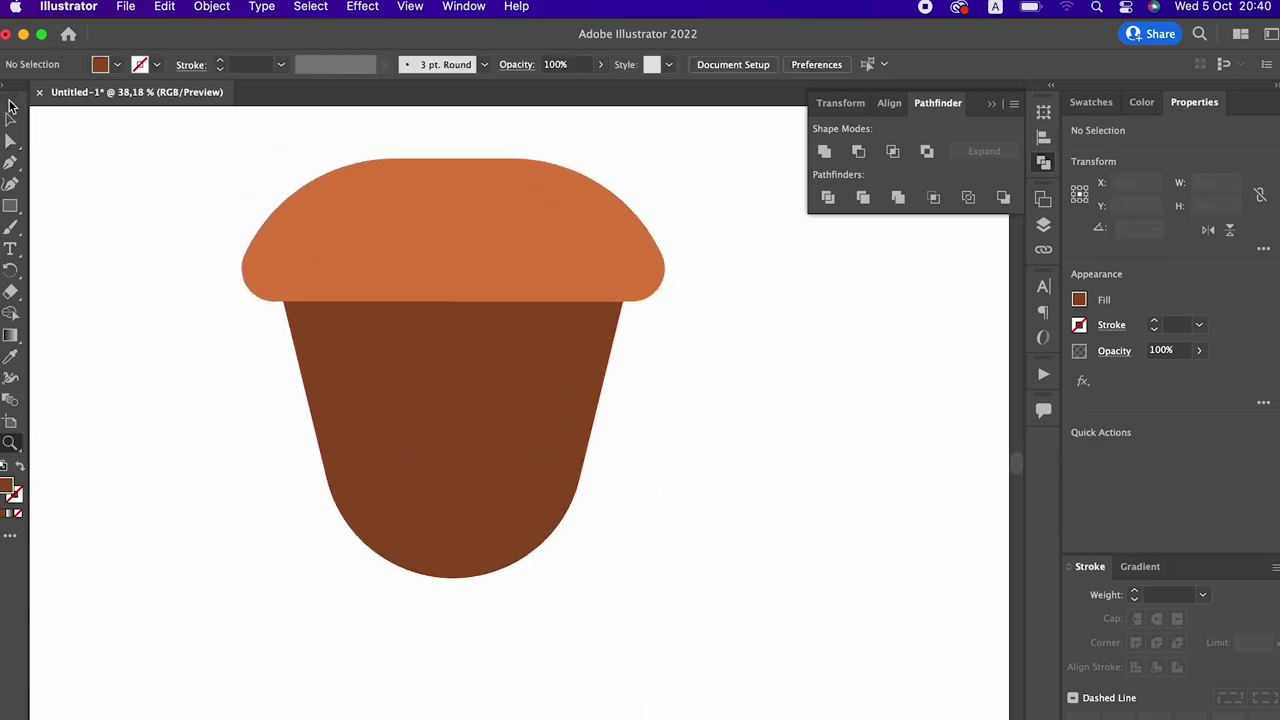
Add a softly rounded raised peak at the top centre of the orange cap
{"action": "left_click", "coordinate": [8, 120]}
{"action": "left_click", "coordinate": [508, 194]}
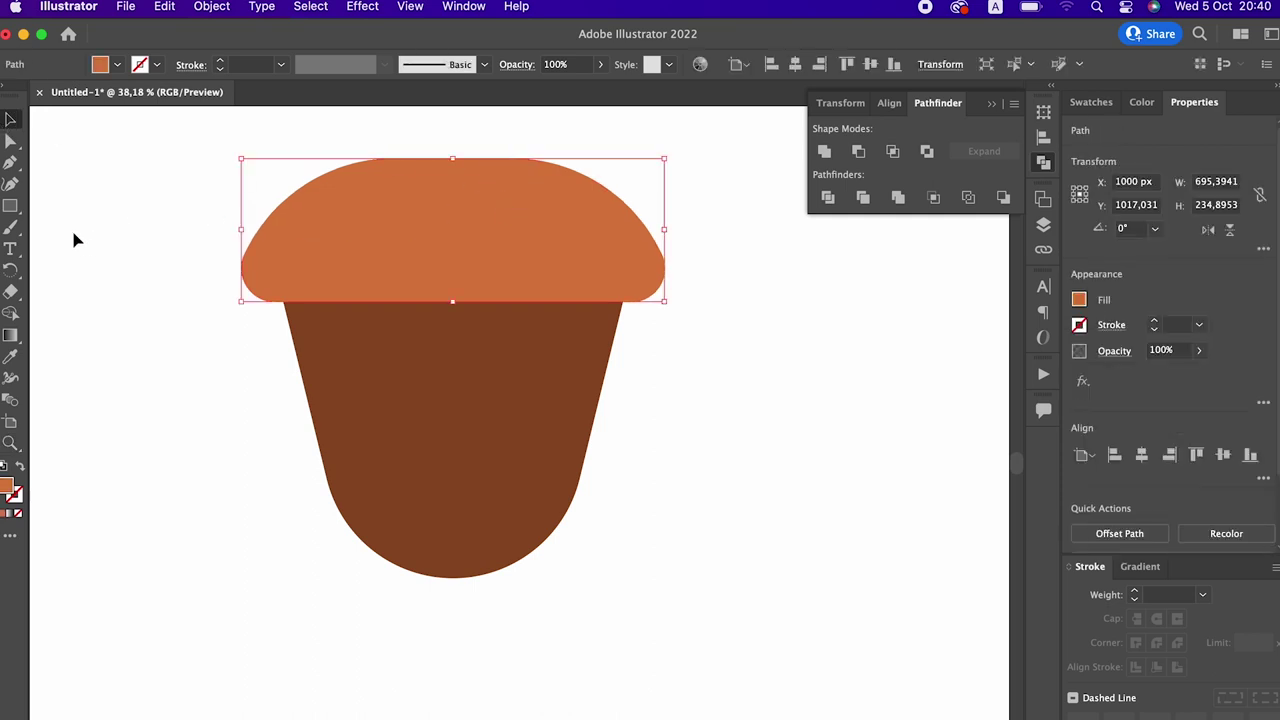
{"action": "left_click", "coordinate": [14, 185]}
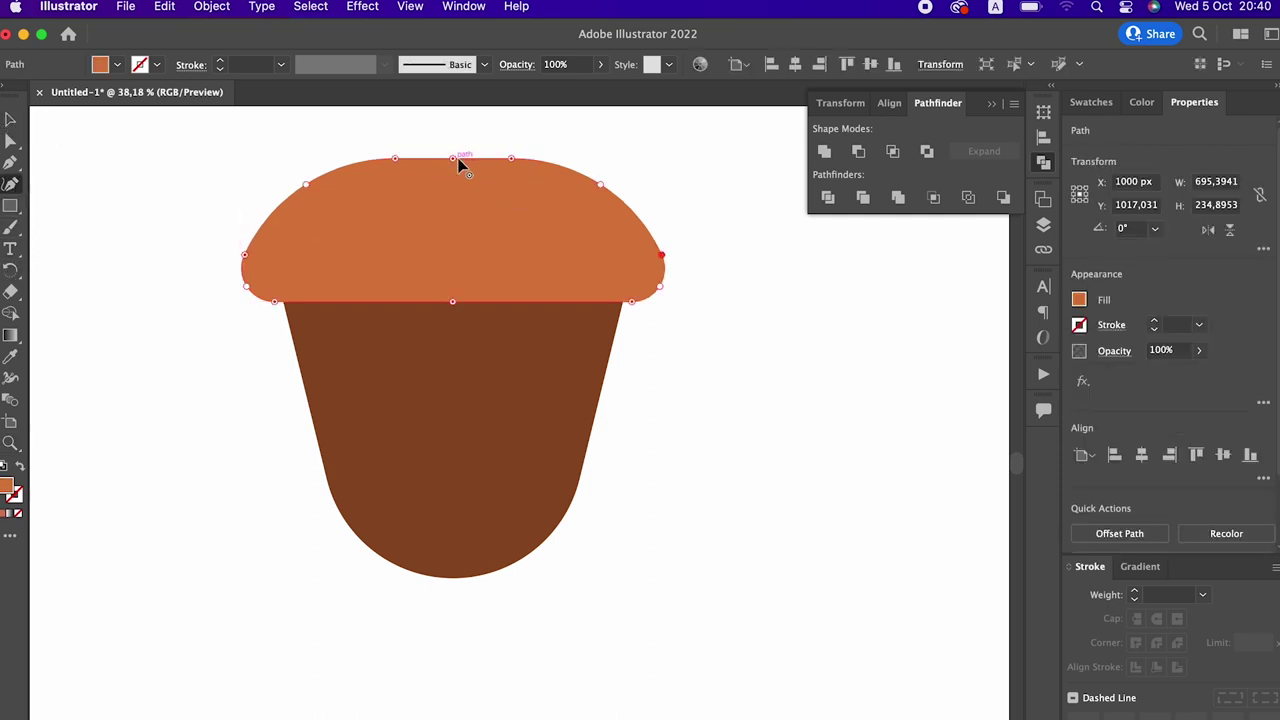
{"action": "left_click_drag", "start_coordinate": [455, 158], "coordinate": [457, 148]}
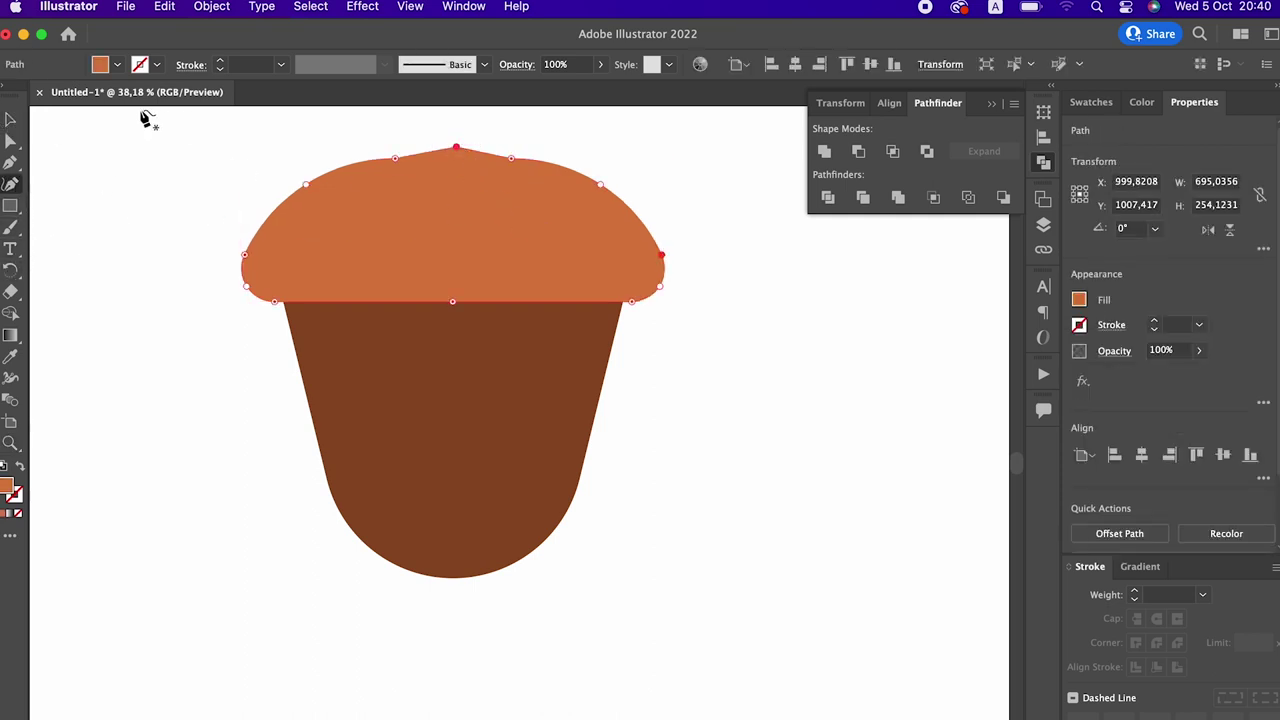
{"action": "left_click", "coordinate": [10, 141]}
{"action": "left_click_drag", "start_coordinate": [457, 143], "coordinate": [595, 608]}
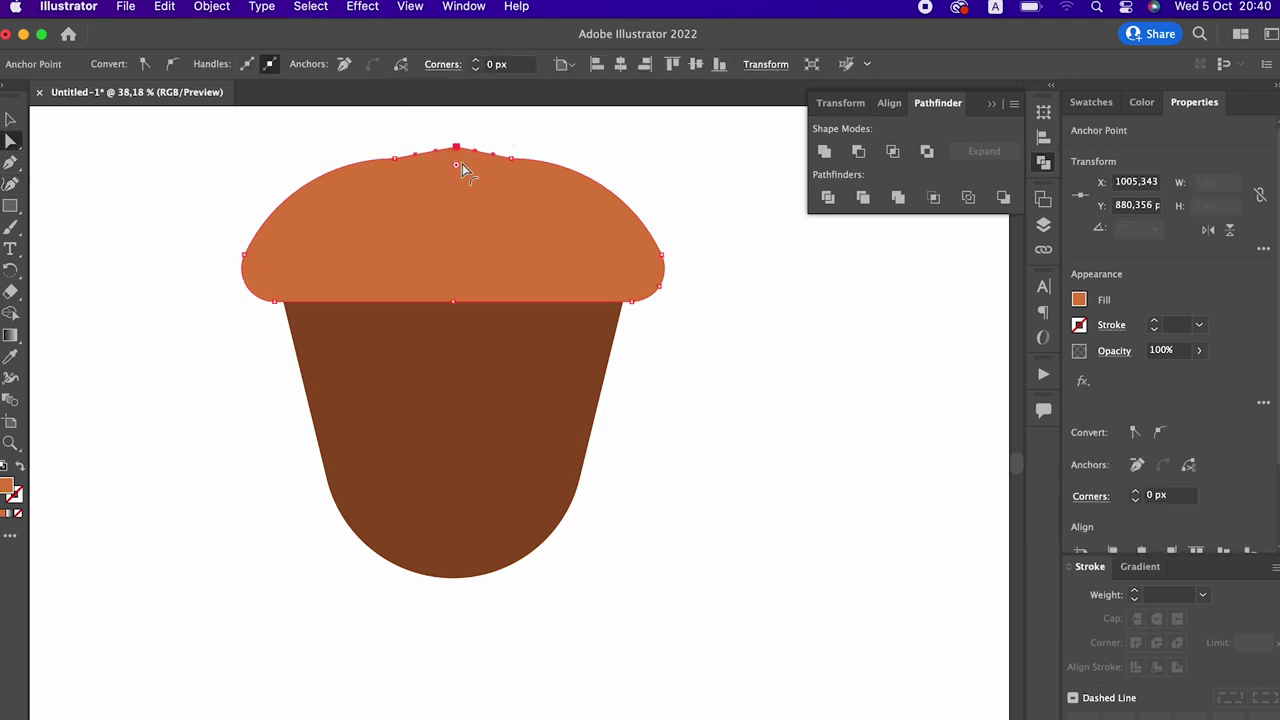
{"action": "left_click", "coordinate": [686, 535]}
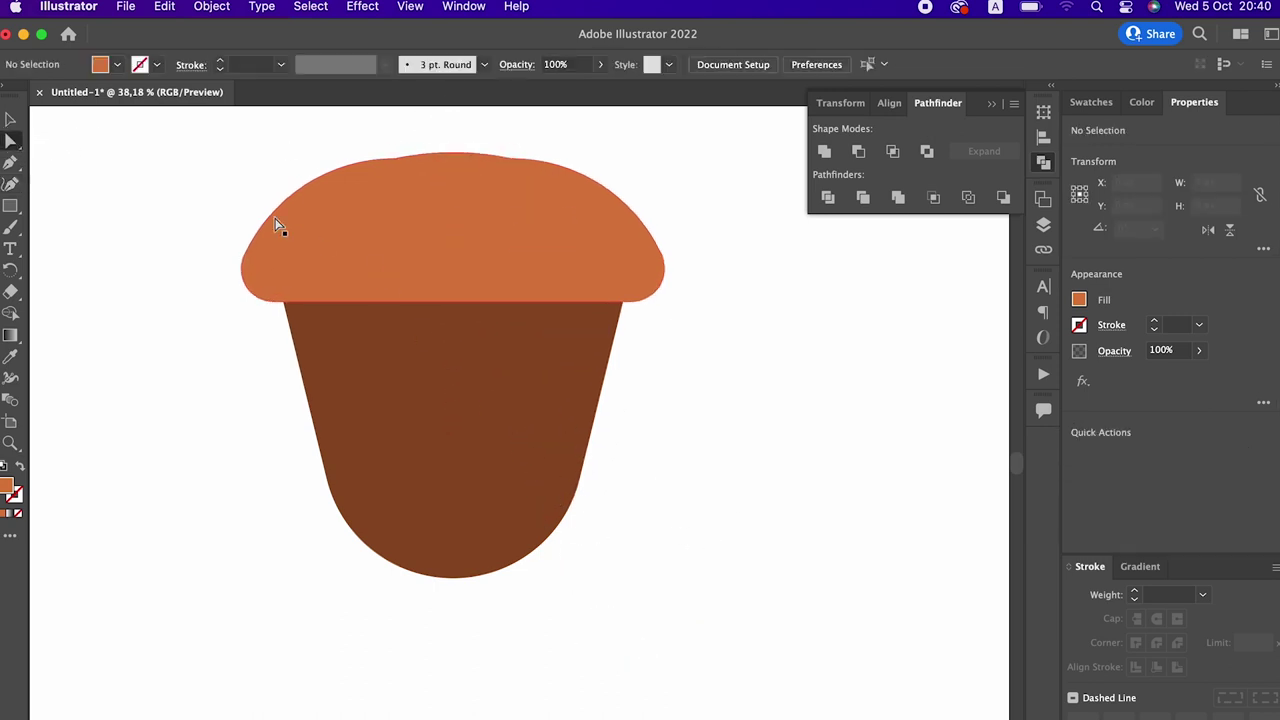
Move the body up under the cap and widen it evenly on both sides
{"action": "key", "text": "v"}
{"action": "left_click", "coordinate": [543, 429]}
{"action": "left_click_drag", "start_coordinate": [543, 458], "coordinate": [543, 446]}
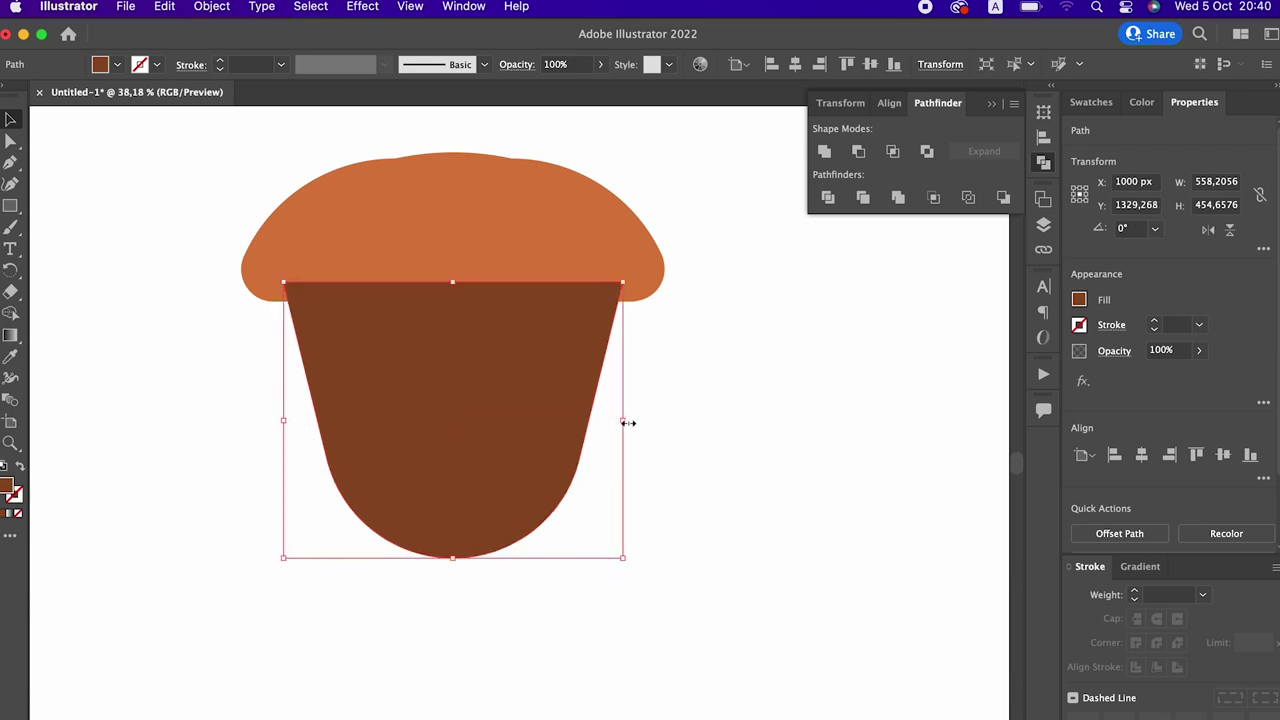
{"action": "left_click_drag", "start_coordinate": [623, 423], "coordinate": [641, 421]}
{"action": "left_click", "coordinate": [616, 214]}
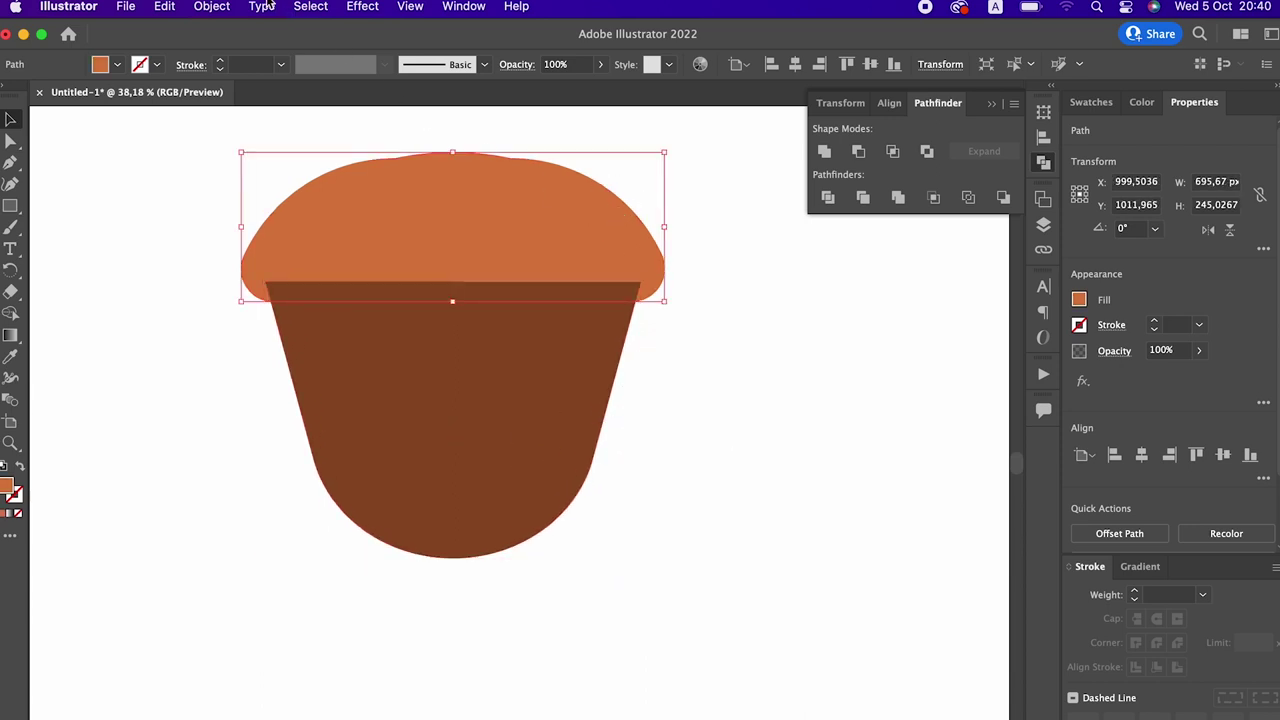
Bring the orange cap in front of the brown body
{"action": "left_click", "coordinate": [213, 7]}
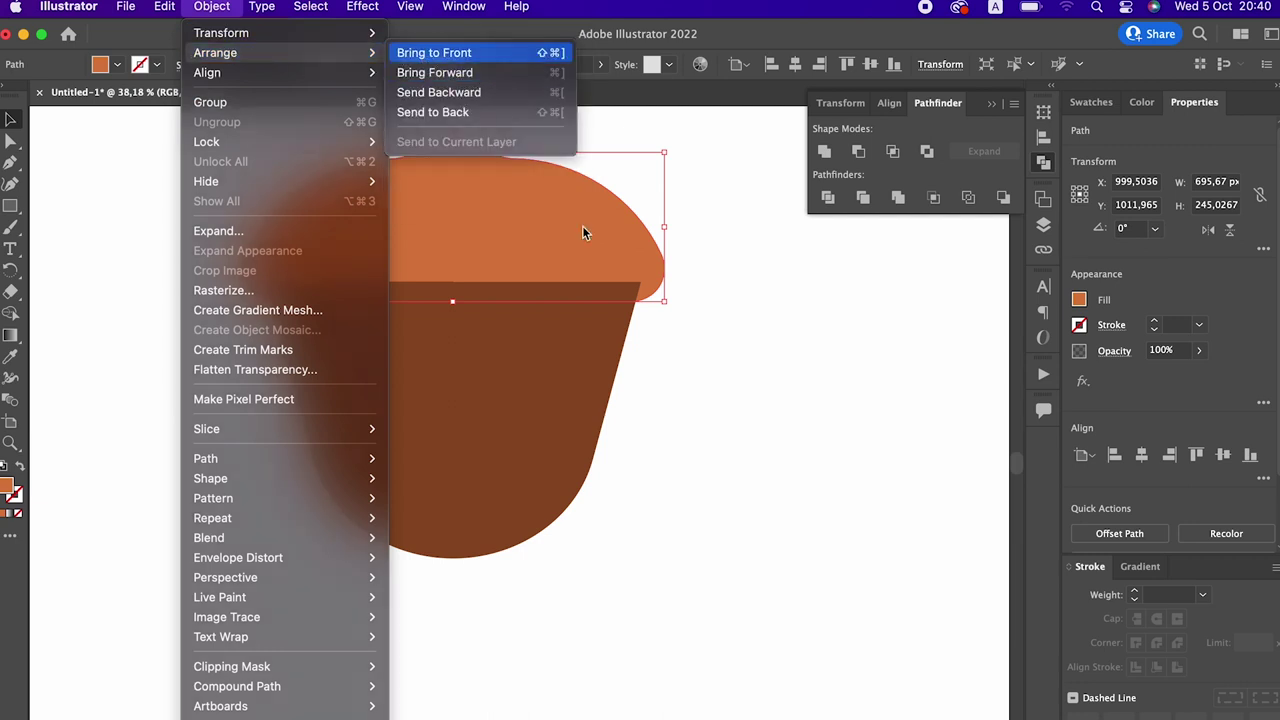
{"action": "key", "text": "super+shift+bracketright"}
{"action": "left_click", "coordinate": [714, 457]}
{"action": "key", "text": "z"}
{"action": "left_click_drag", "start_coordinate": [554, 429], "coordinate": [563, 452]}
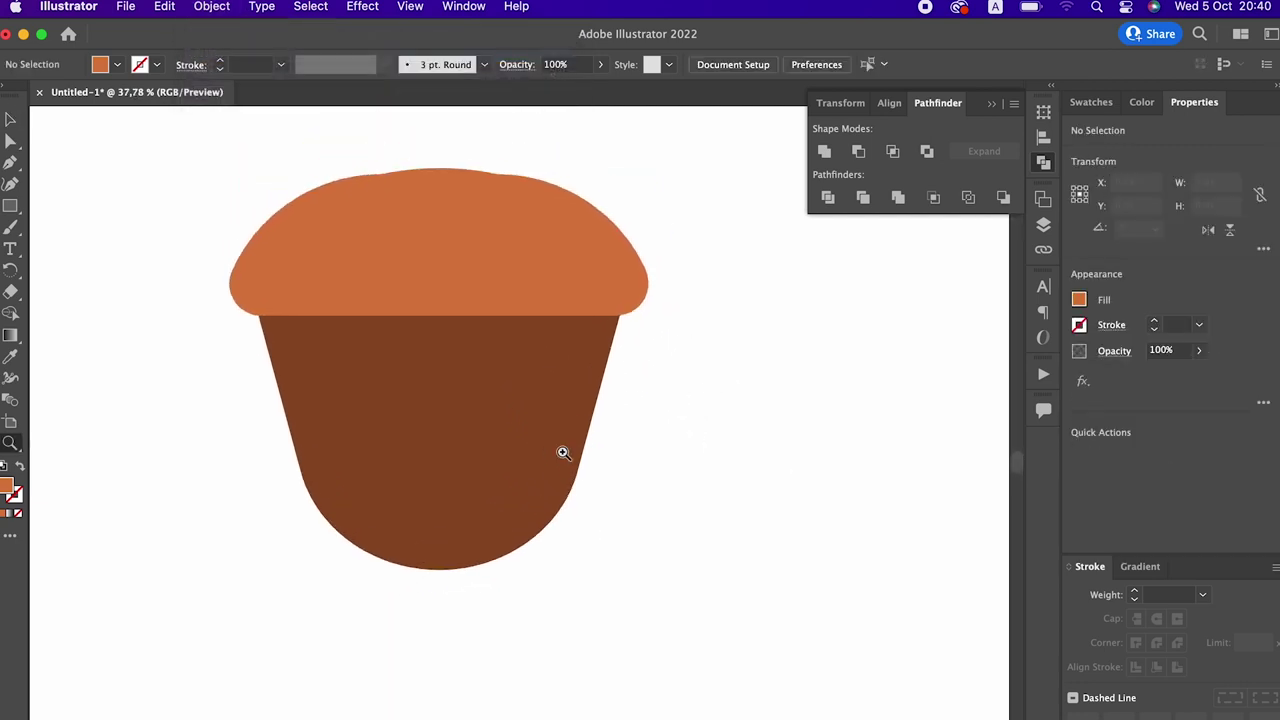
Draw a 42.56 × 94.16 px rectangle below the acorn and fill it with the body's dark brown
{"action": "left_click", "coordinate": [438, 612]}
{"action": "left_click", "coordinate": [598, 454]}
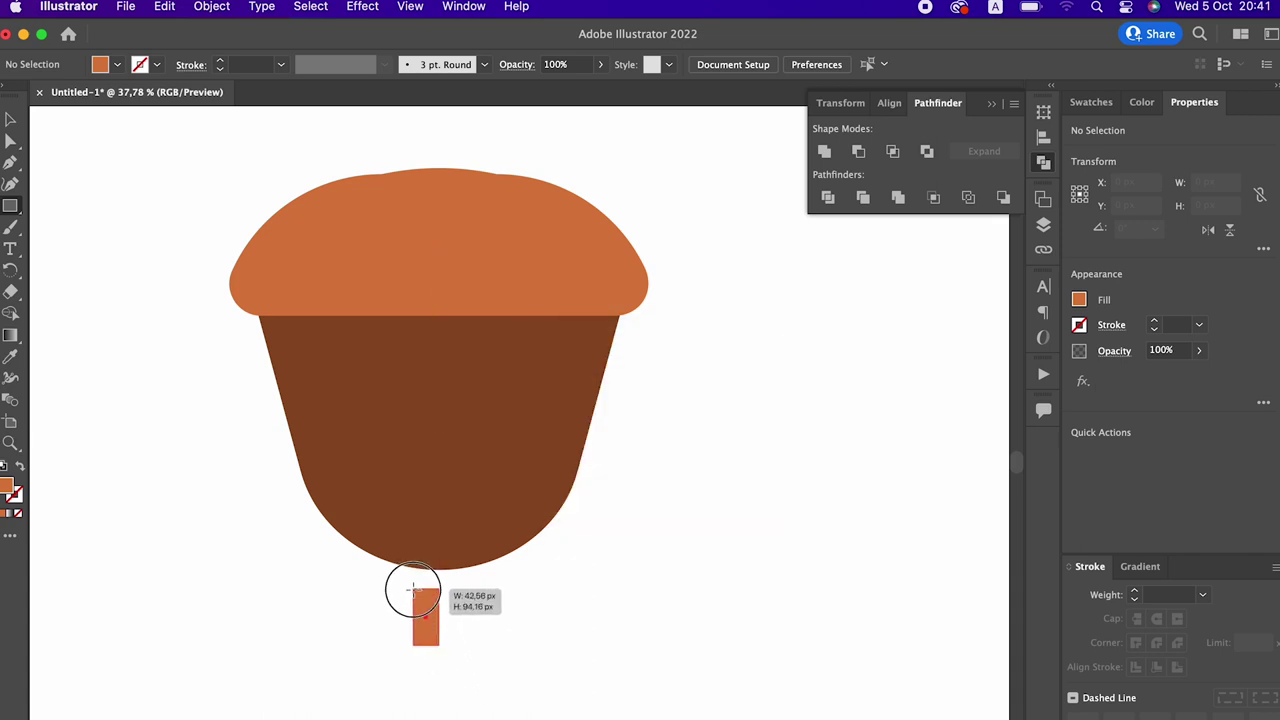
{"action": "left_click_drag", "start_coordinate": [439, 647], "coordinate": [412, 588]}
{"action": "left_click", "coordinate": [10, 356]}
{"action": "left_click", "coordinate": [500, 491]}
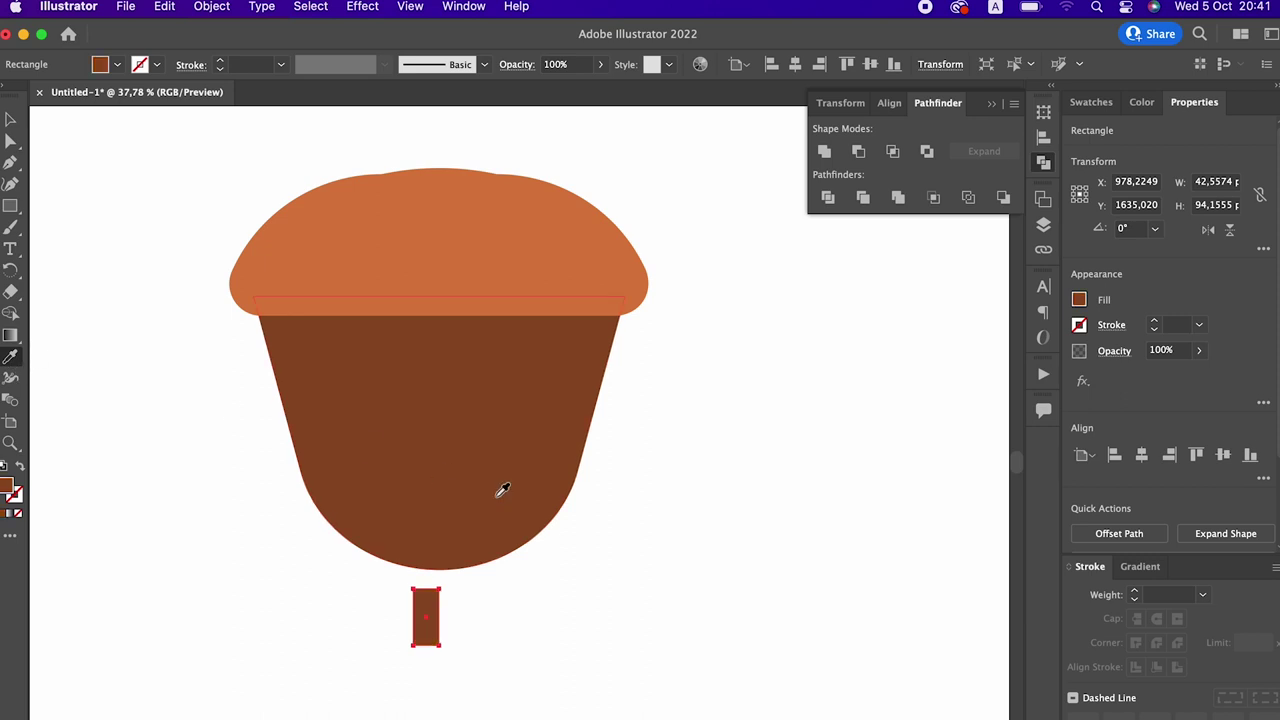
Taper the small rectangle by moving its bottom-left anchor inward
{"action": "scroll", "coordinate": [493, 622], "scroll_direction": "up", "scroll_amount": 5}
{"action": "left_click", "coordinate": [19, 145]}
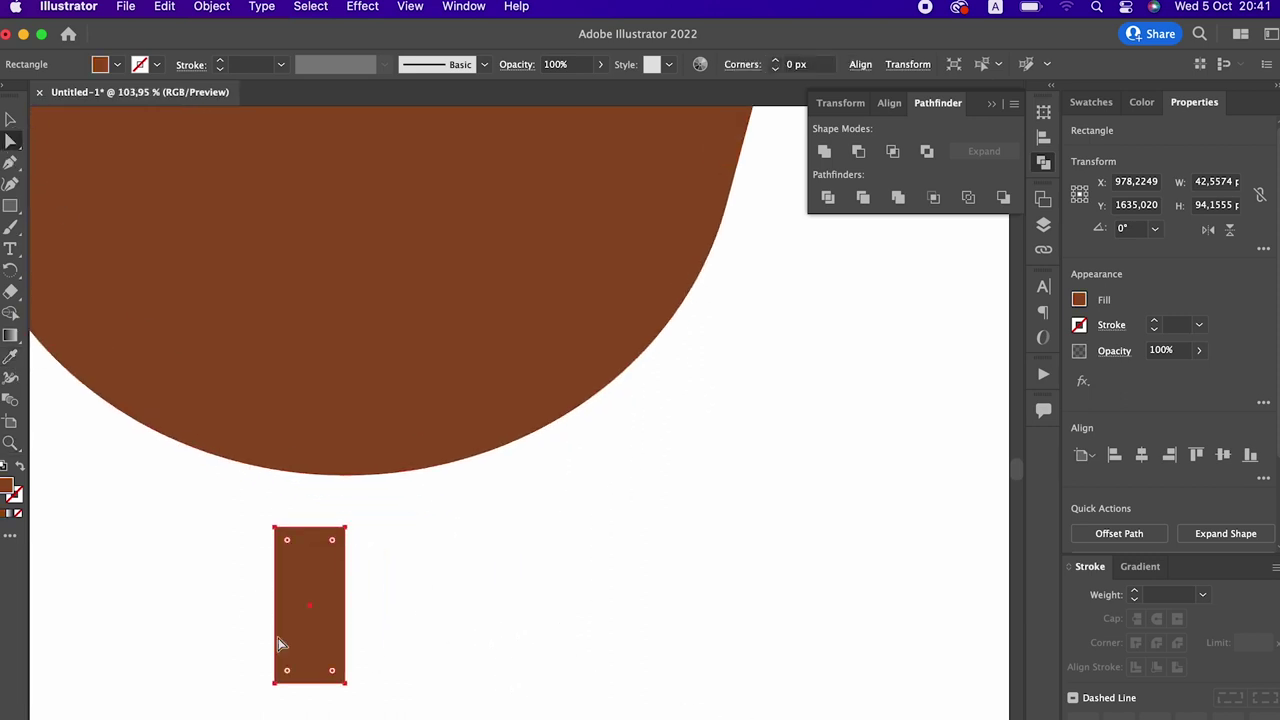
{"action": "left_click_drag", "start_coordinate": [281, 685], "coordinate": [316, 685]}
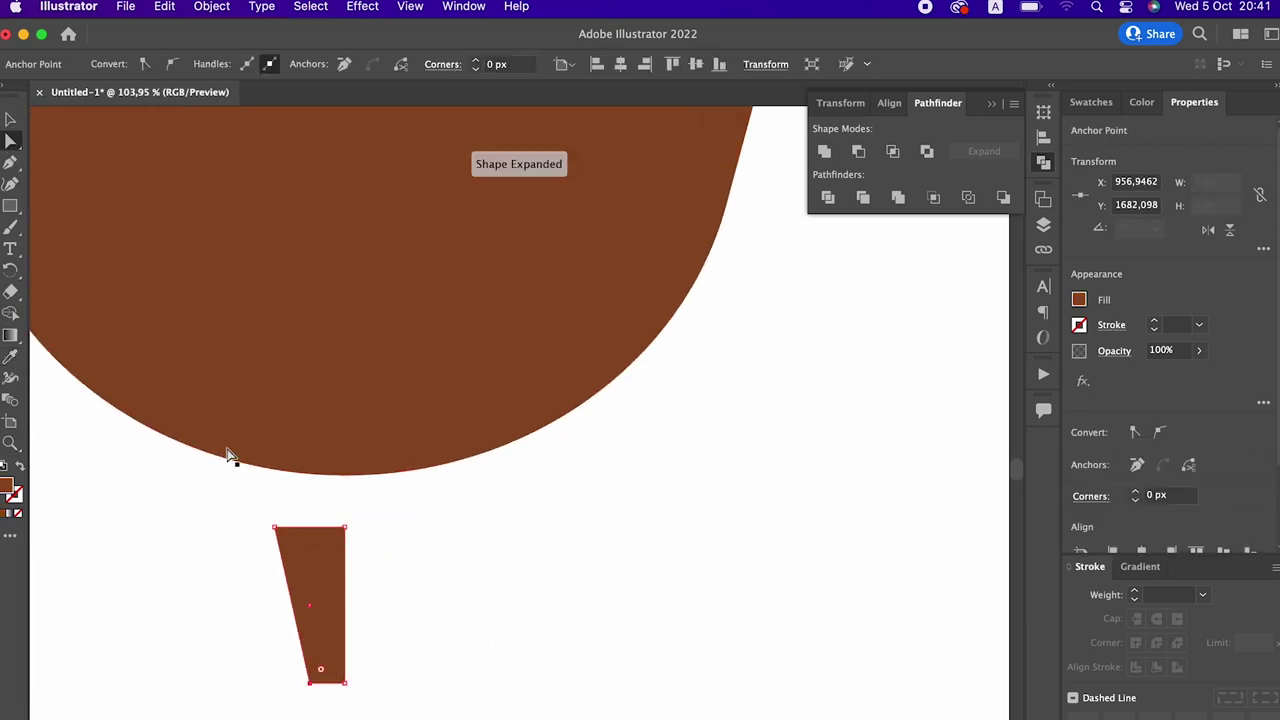
{"action": "left_click", "coordinate": [12, 122]}
{"action": "left_click_drag", "start_coordinate": [465, 525], "coordinate": [150, 557]}
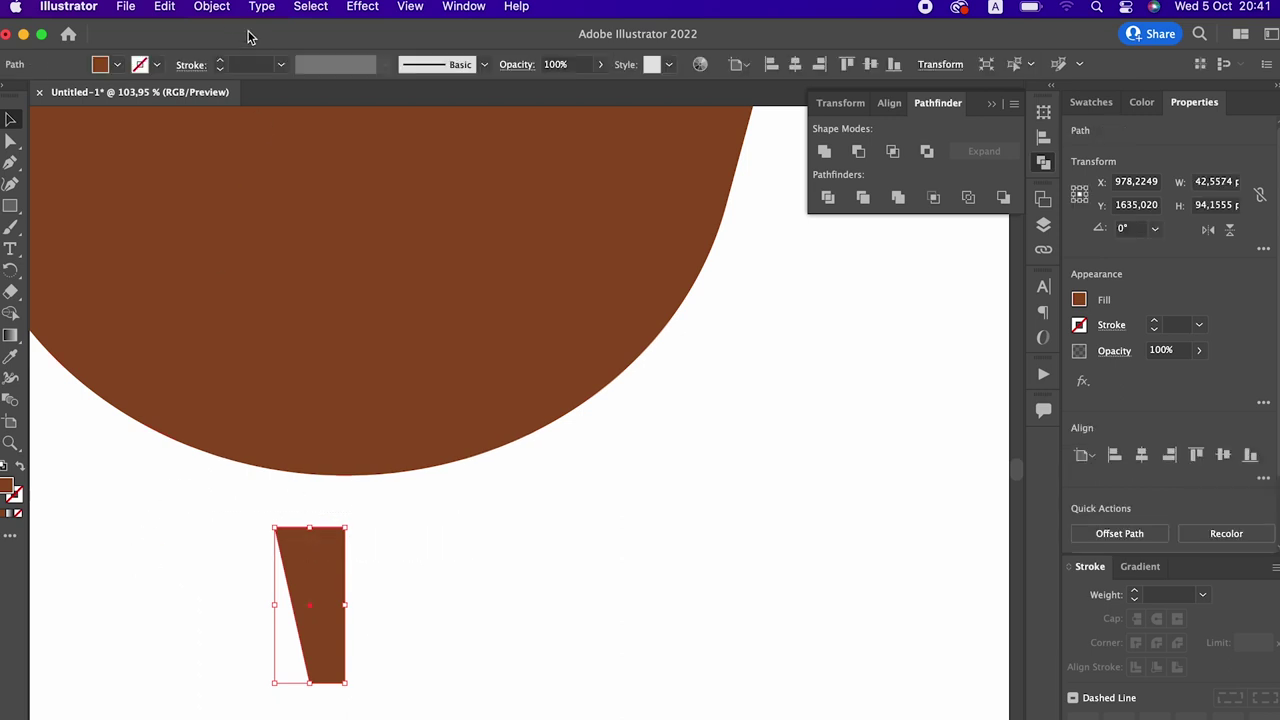
Mirror a copy and unite the halves into an 85 × 94 px tapered tip
{"action": "left_click", "coordinate": [211, 6]}
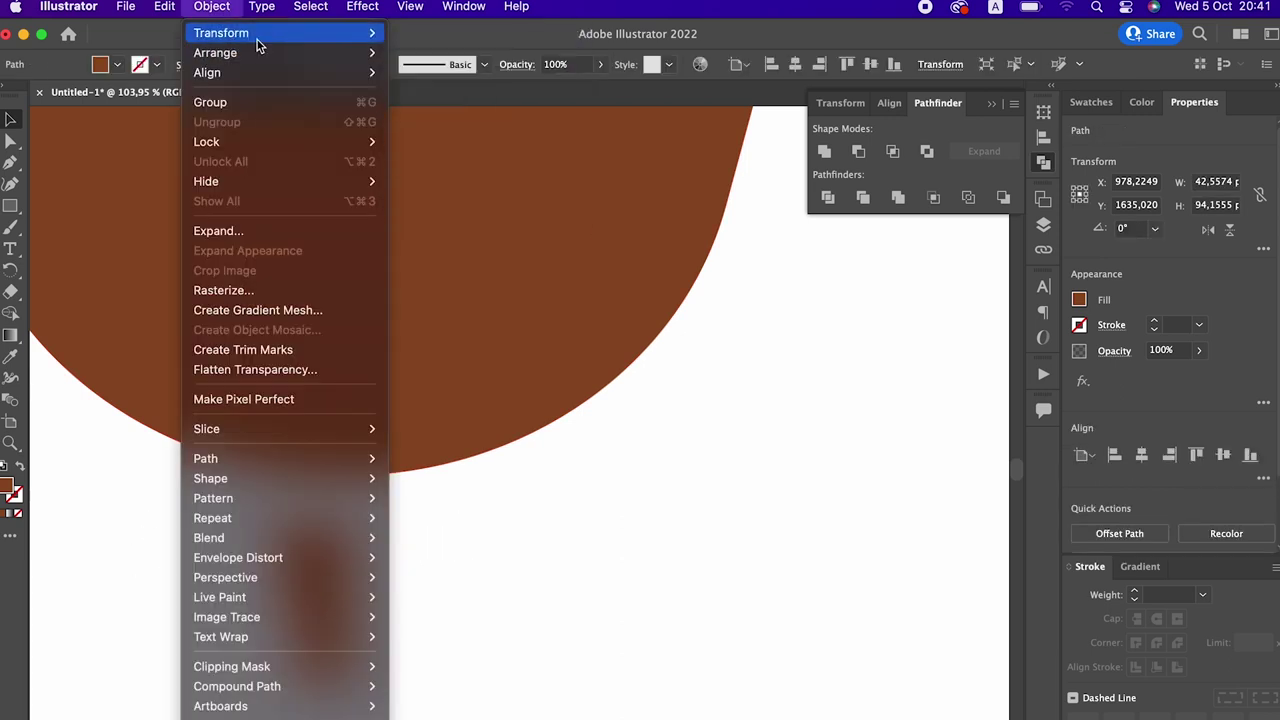
{"action": "left_click", "coordinate": [490, 101]}
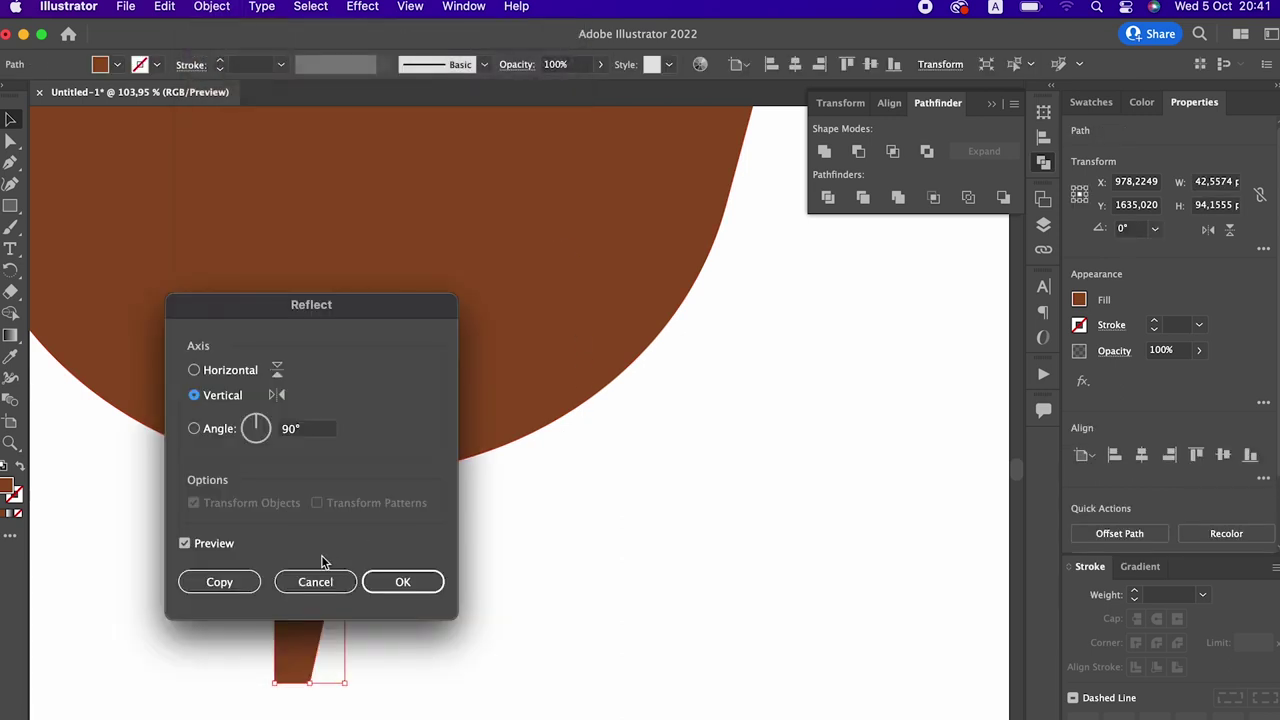
{"action": "left_click", "coordinate": [219, 581]}
{"action": "mouse_move", "coordinate": [294, 630]}
{"action": "left_mouse_down"}
{"action": "mouse_move", "coordinate": [366, 630]}
{"action": "mouse_move", "coordinate": [385, 508]}
{"action": "left_mouse_up"}
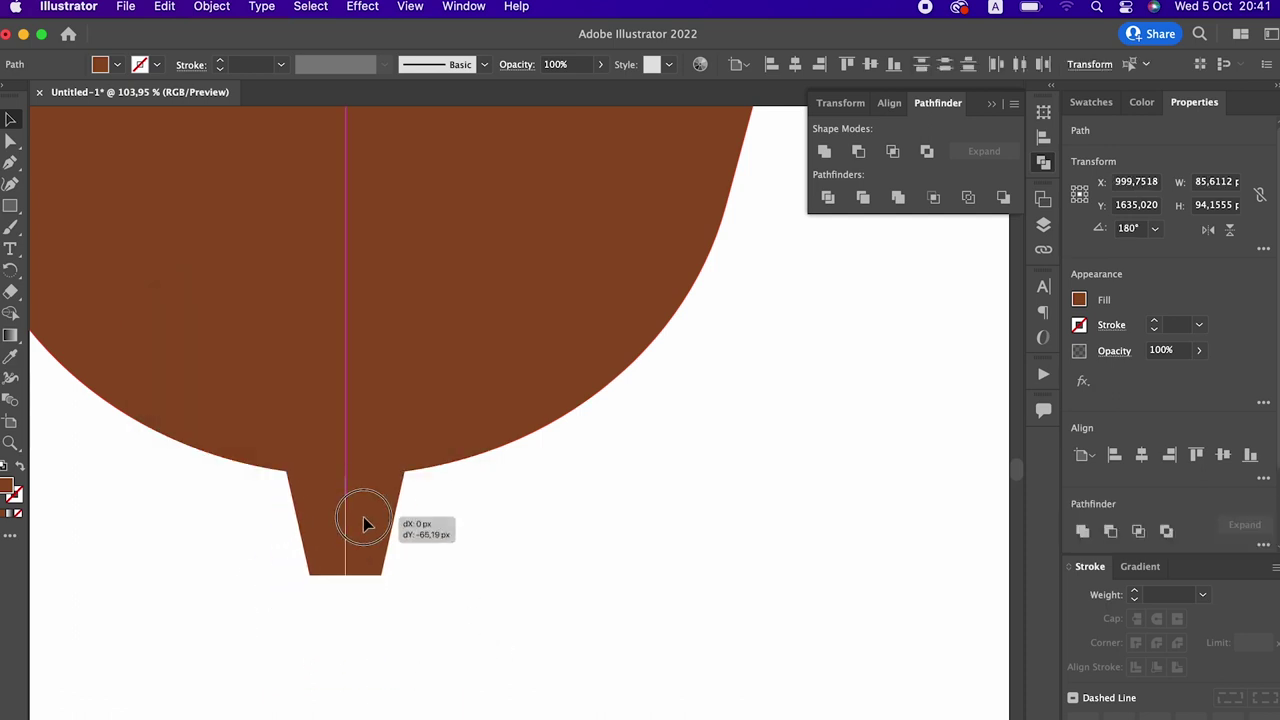
{"action": "left_click", "coordinate": [824, 151]}
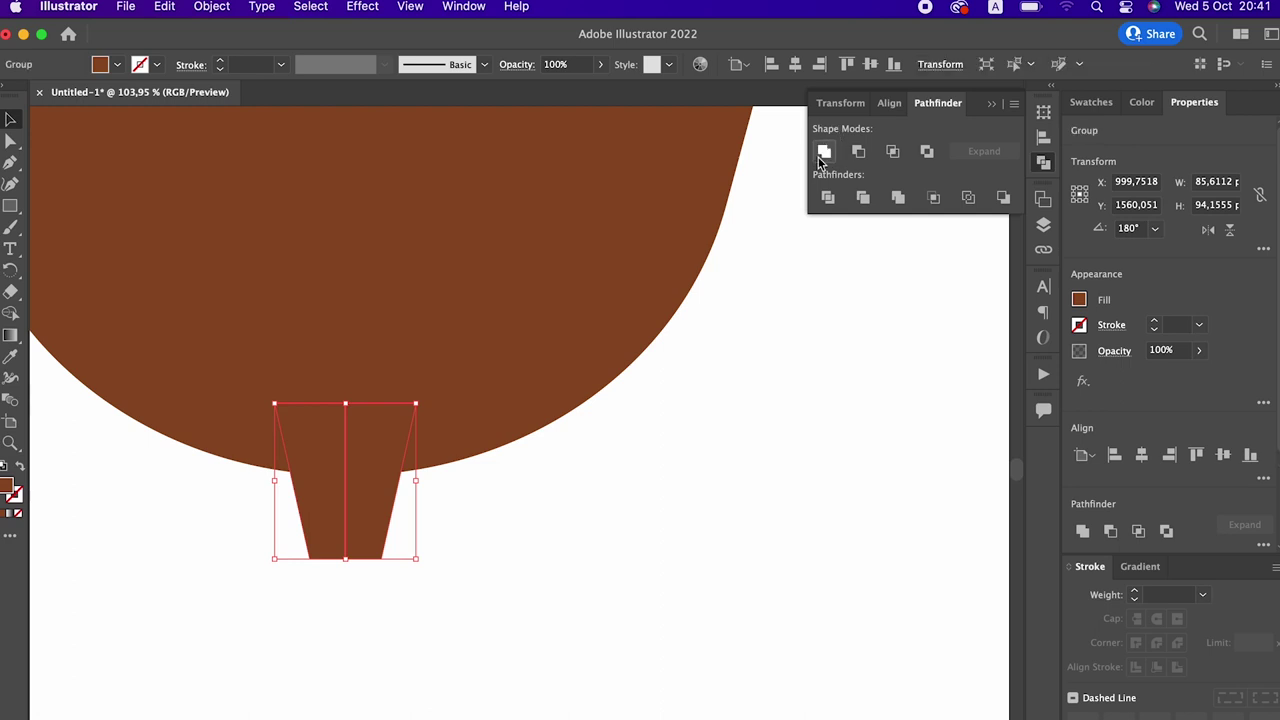
{"action": "scroll", "coordinate": [514, 371], "scroll_direction": "down", "scroll_amount": 2}
{"action": "scroll", "coordinate": [457, 366], "scroll_direction": "down", "scroll_amount": 3}
{"action": "left_click", "coordinate": [622, 650]}
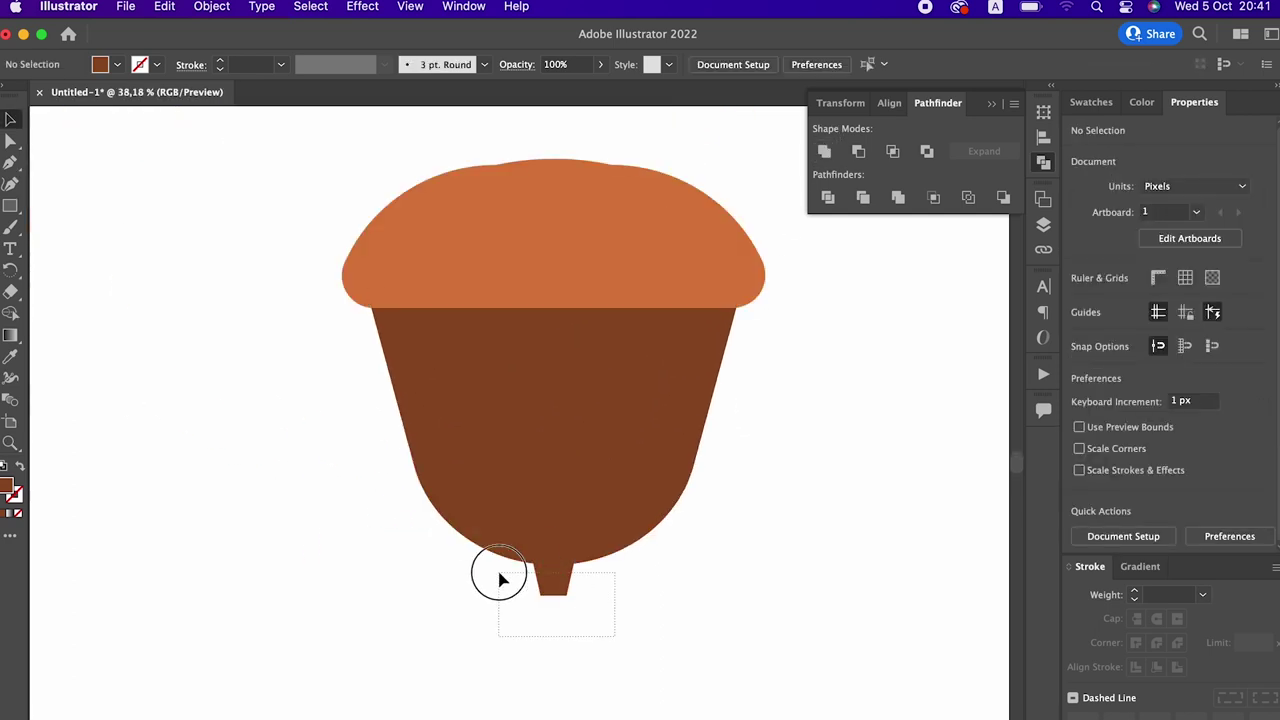
{"action": "left_click_drag", "start_coordinate": [501, 578], "coordinate": [500, 576]}
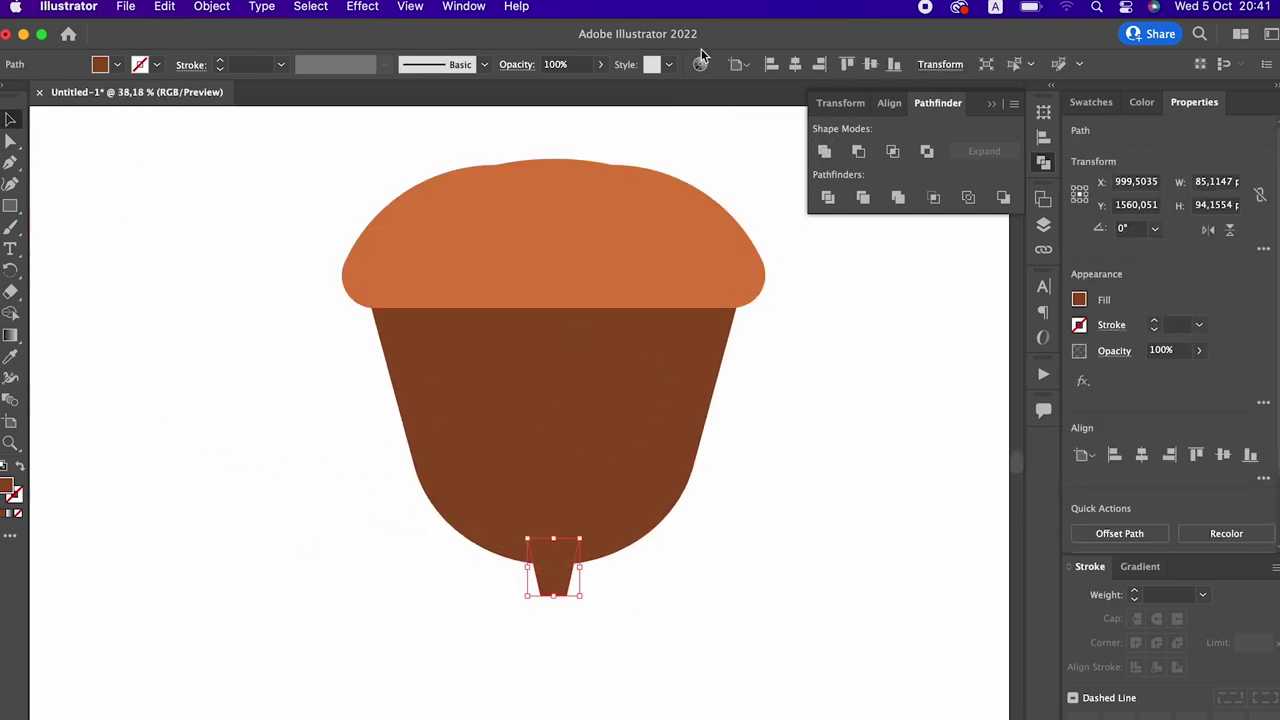
{"action": "left_click", "coordinate": [889, 103]}
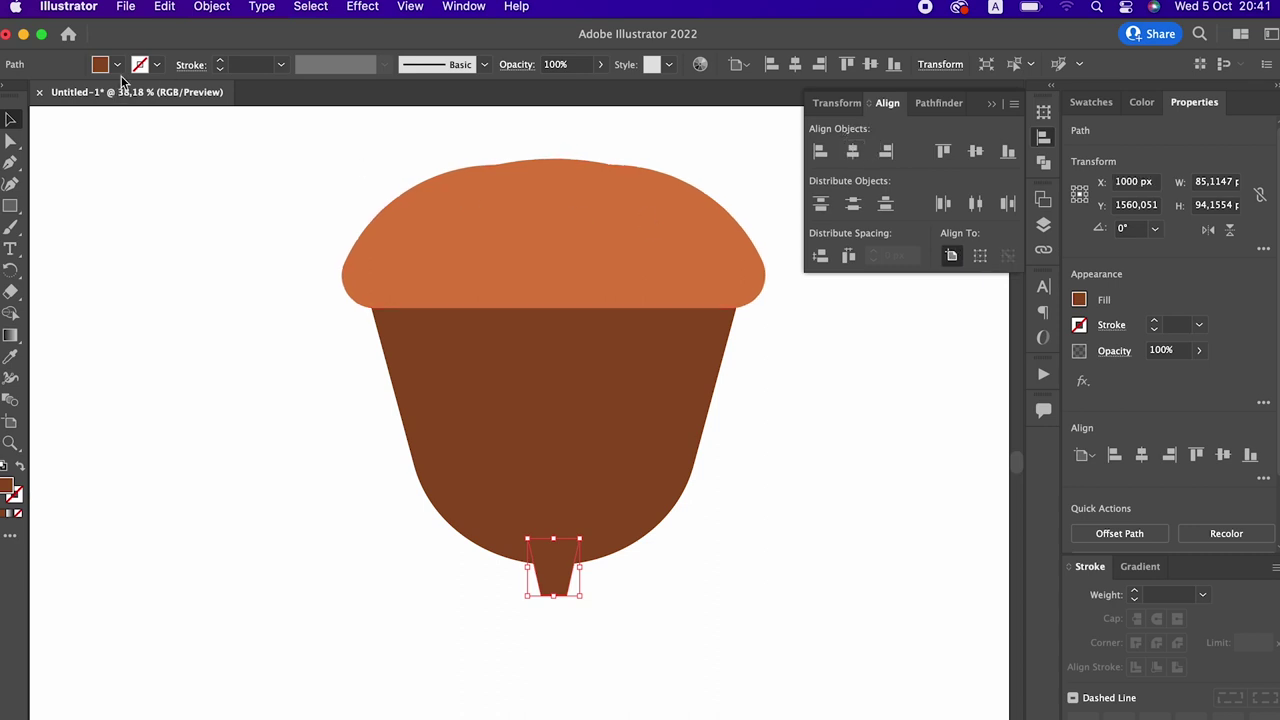
Place an upside-down copy of the tip on top of the orange cap as the stem
{"action": "left_click", "coordinate": [197, 6]}
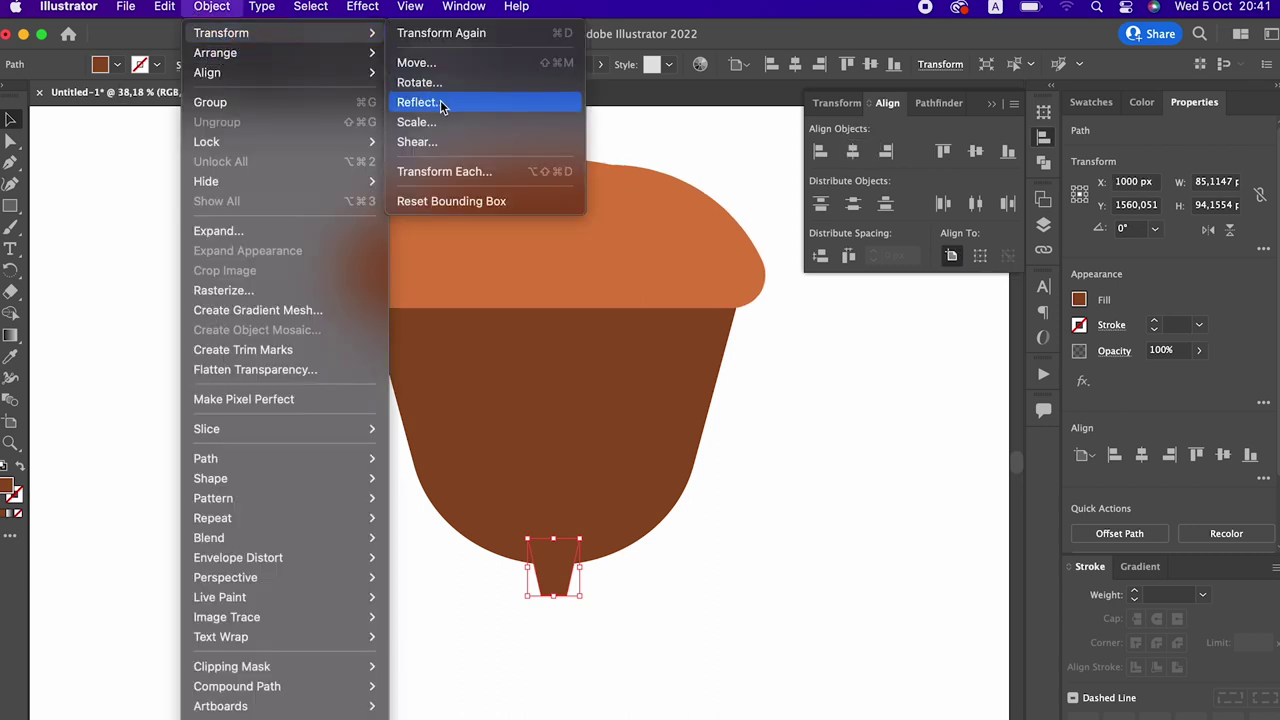
{"action": "left_click", "coordinate": [417, 103]}
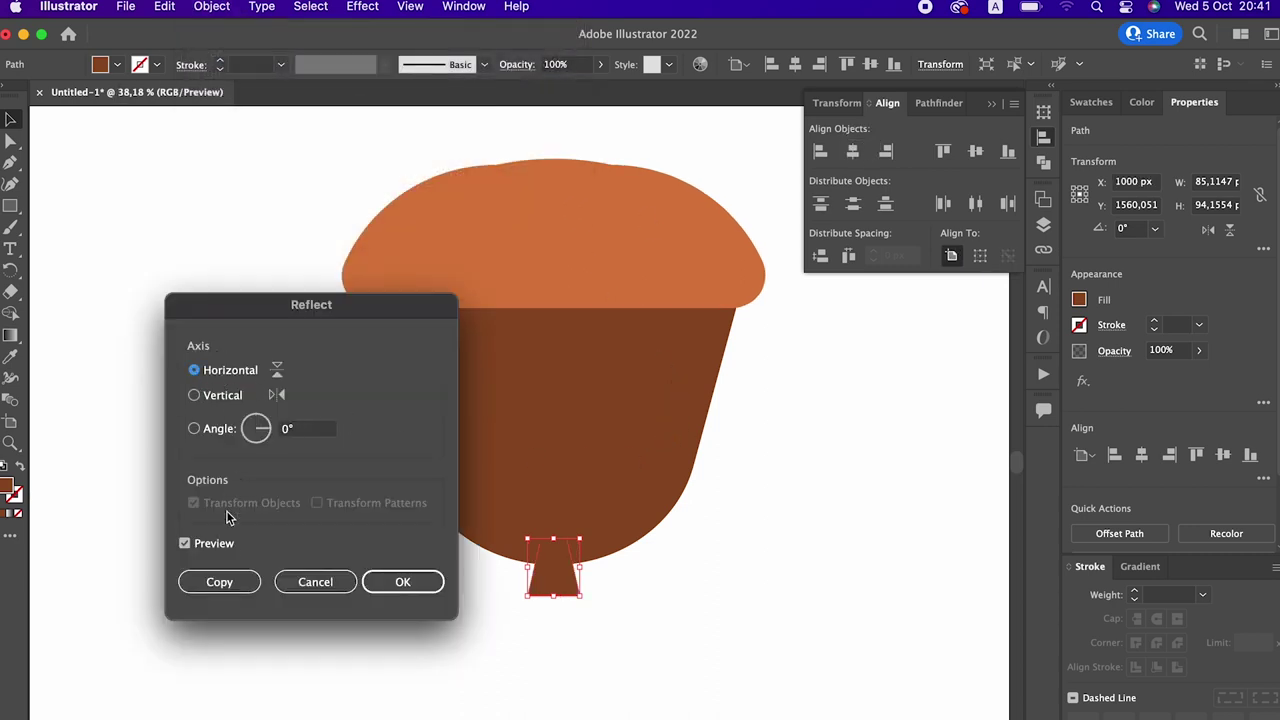
{"action": "left_click", "coordinate": [225, 579]}
{"action": "left_click_drag", "start_coordinate": [551, 585], "coordinate": [571, 157]}
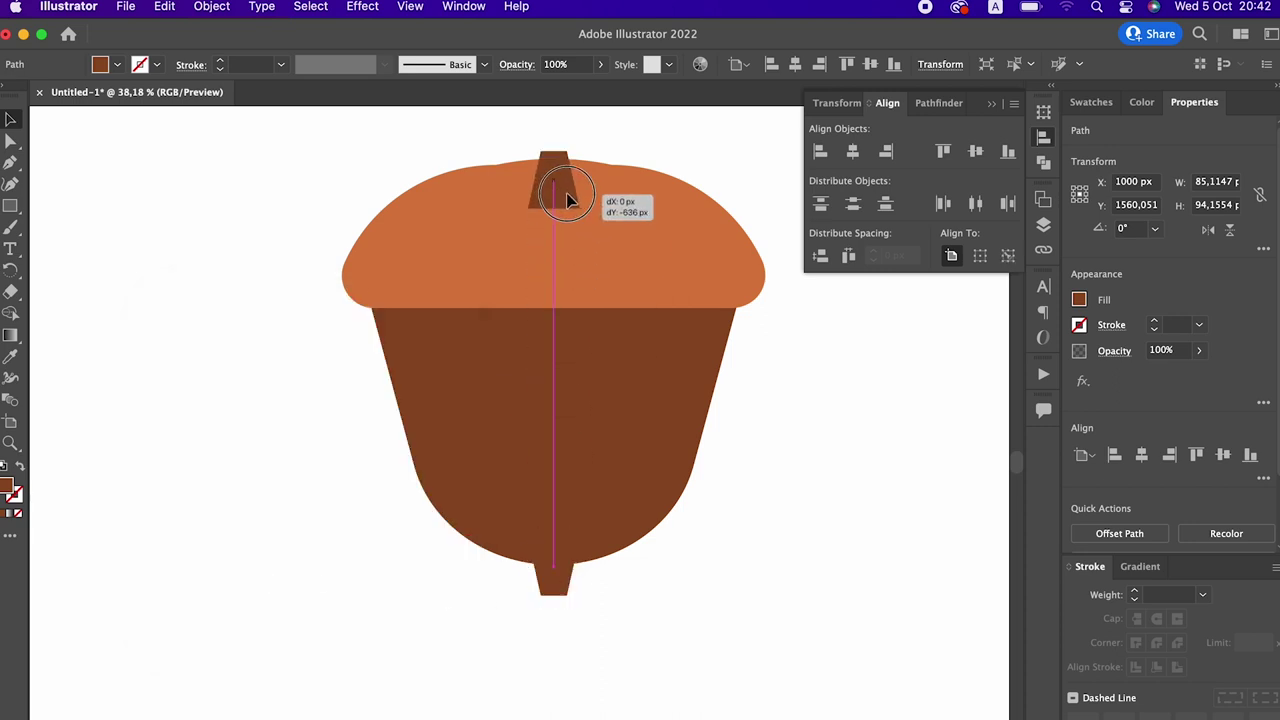
Send the bottom tip behind the acorn body and unite them into one shape
{"action": "key", "text": "z"}
{"action": "scroll", "coordinate": [677, 640], "scroll_direction": "up", "scroll_amount": 5}
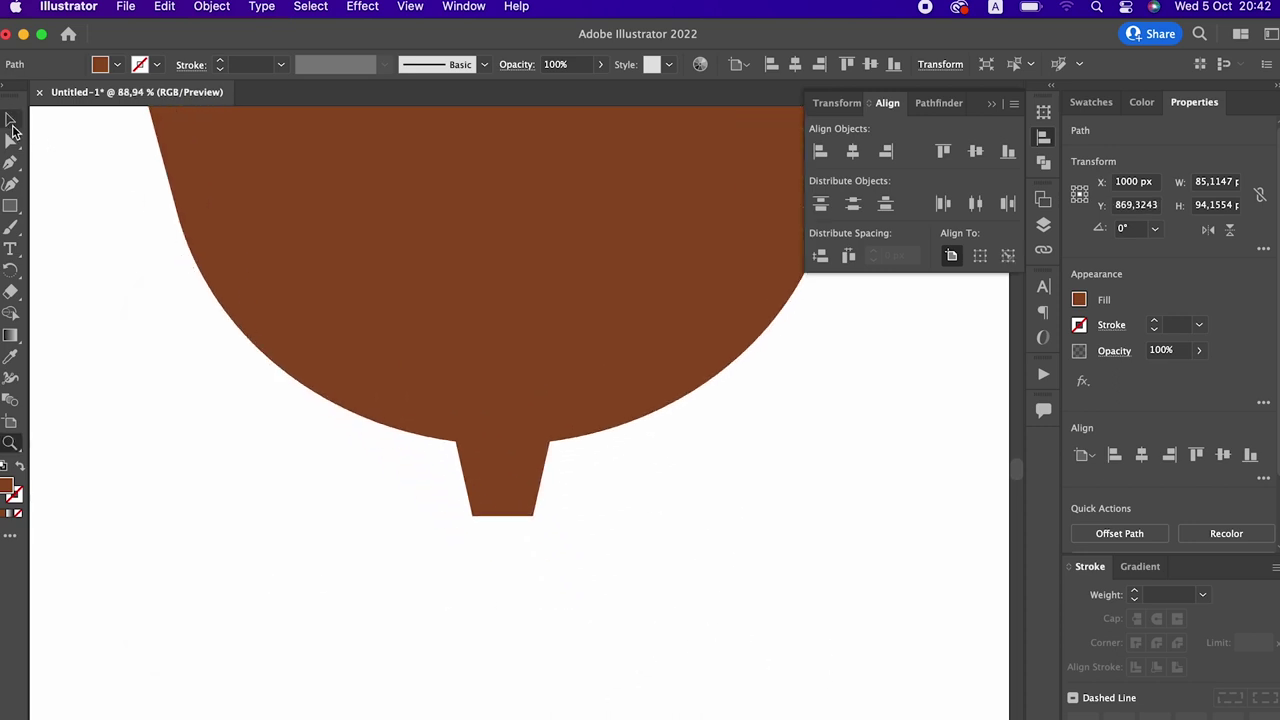
{"action": "left_click", "coordinate": [321, 348], "text": "shift"}
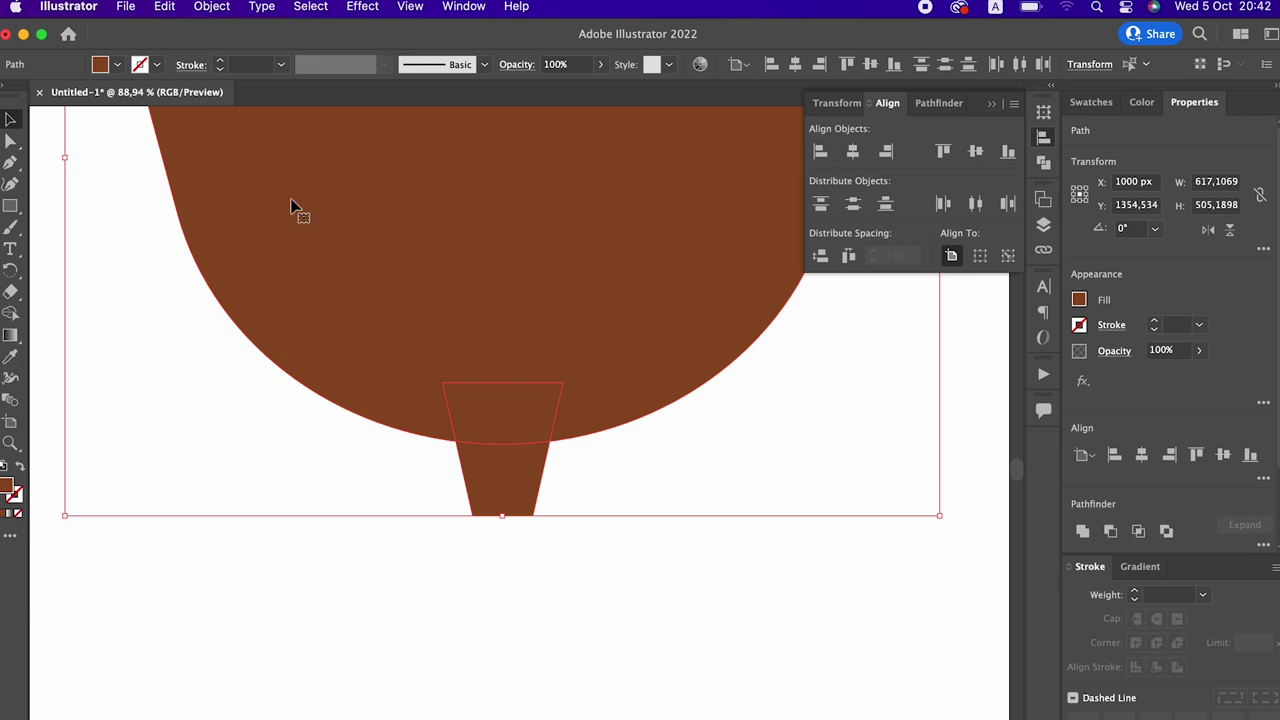
{"action": "left_click", "coordinate": [211, 6]}
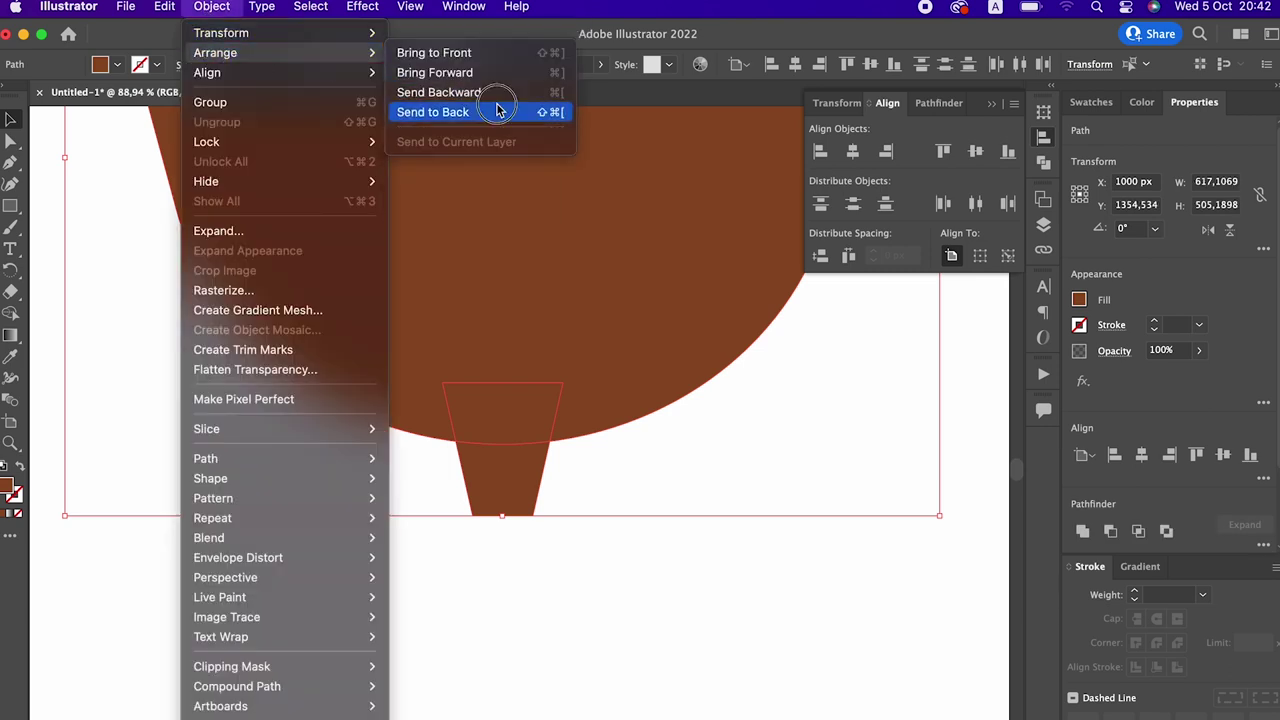
{"action": "left_click", "coordinate": [487, 112]}
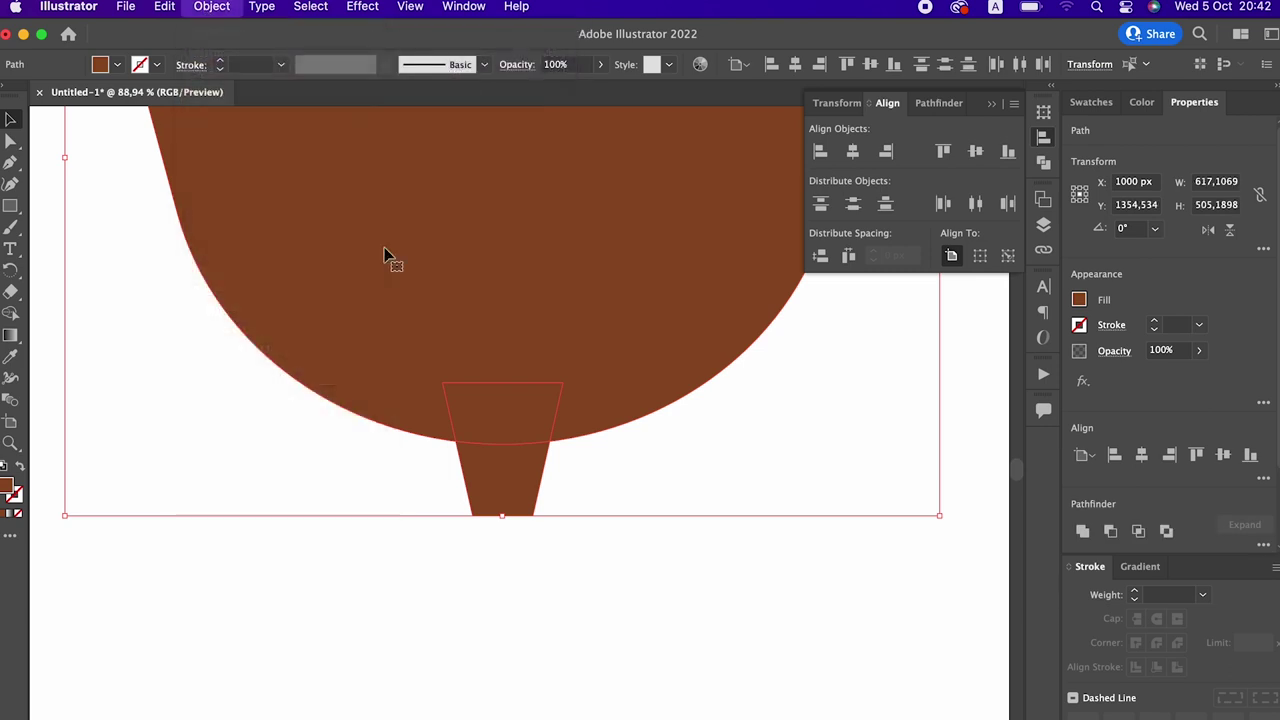
{"action": "left_click", "coordinate": [923, 104]}
{"action": "left_click", "coordinate": [824, 151]}
Round the tip's corners and zoom in on the cap and stem
{"action": "left_click", "coordinate": [12, 143]}
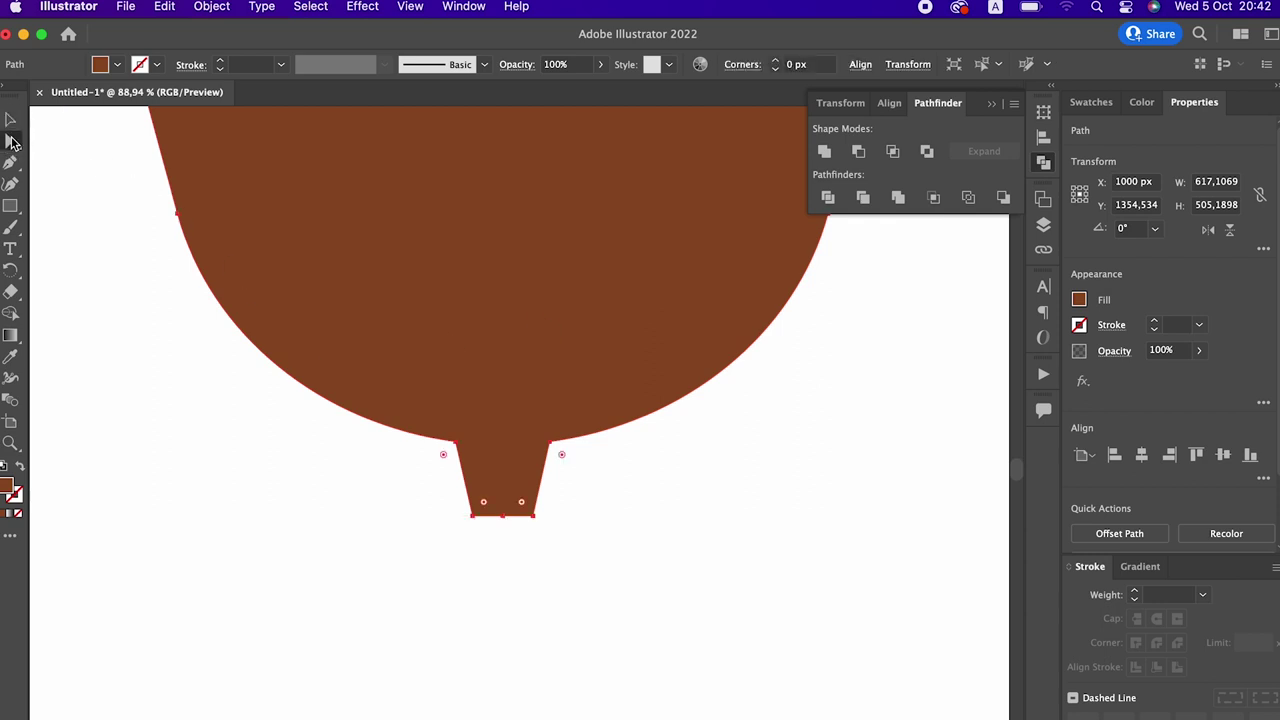
{"action": "left_click_drag", "start_coordinate": [487, 477], "coordinate": [700, 614]}
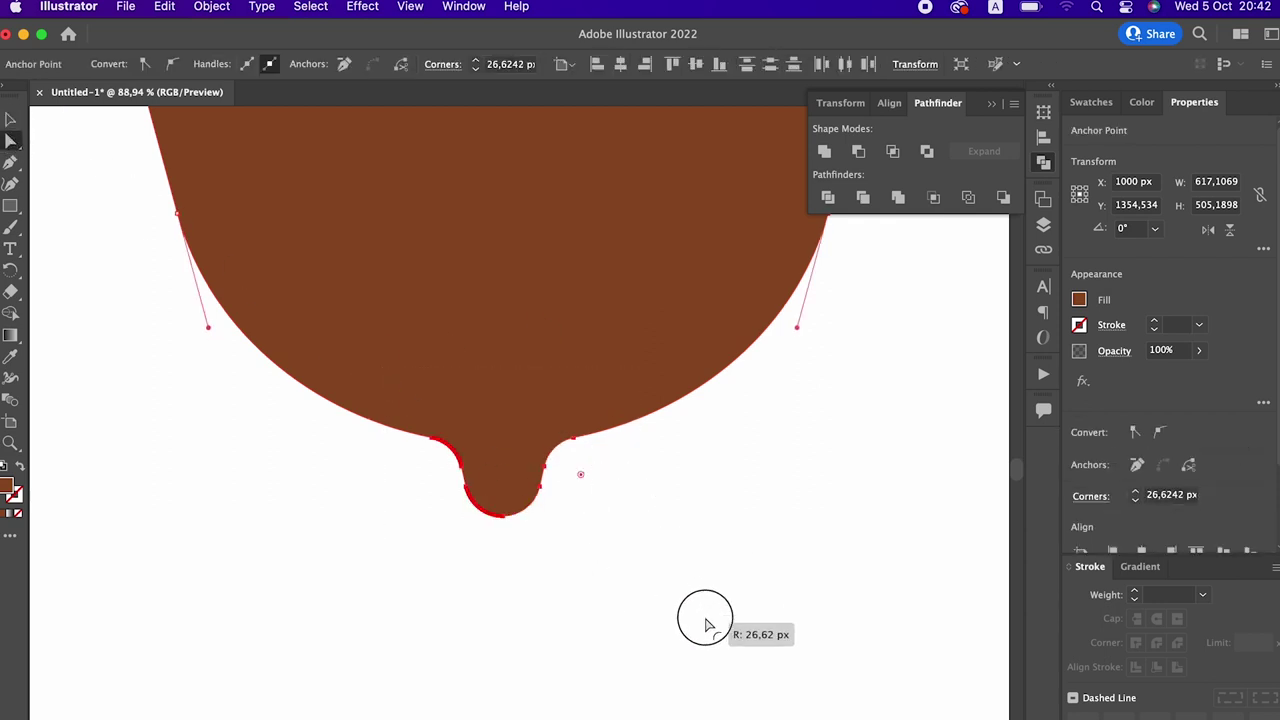
{"action": "left_click", "coordinate": [729, 543]}
{"action": "key", "text": "z"}
{"action": "key", "text": "super+0"}
{"action": "left_click_drag", "start_coordinate": [443, 426], "coordinate": [665, 351]}
{"action": "left_click", "coordinate": [548, 446]}
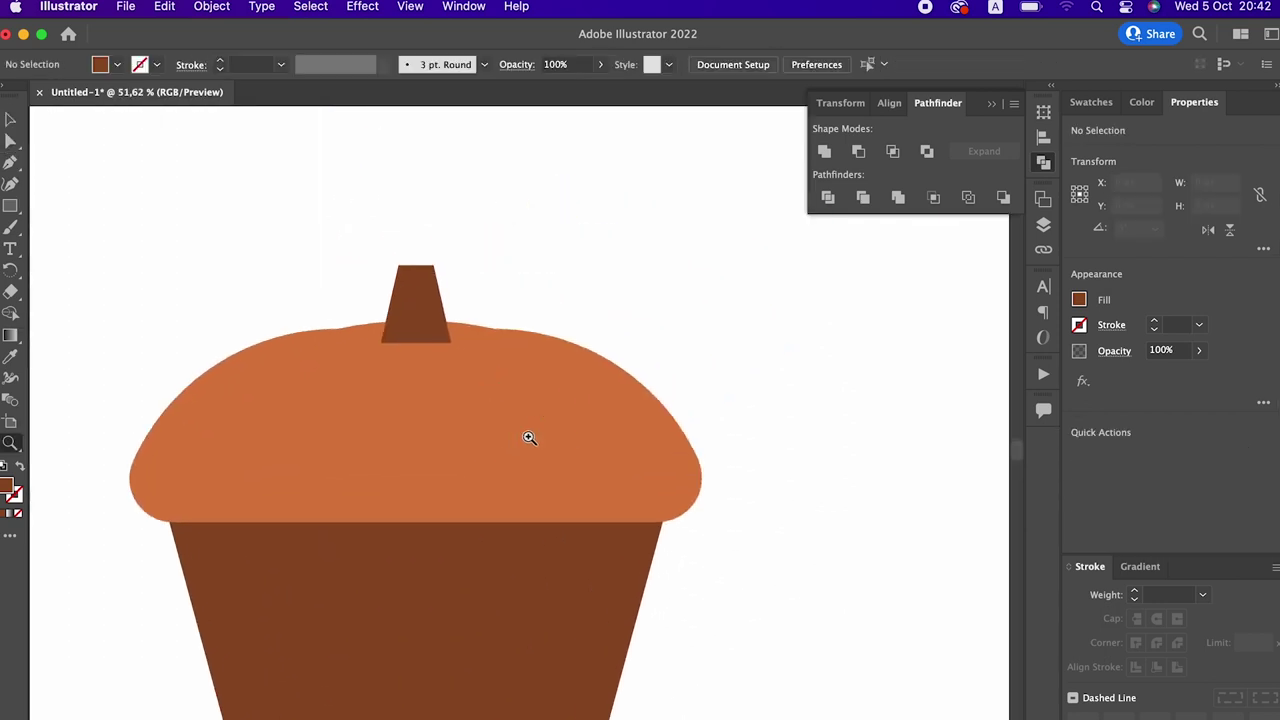
Give the stem the cap's orange fill and lengthen it upward
{"action": "left_click", "coordinate": [10, 119]}
{"action": "left_click", "coordinate": [417, 437]}
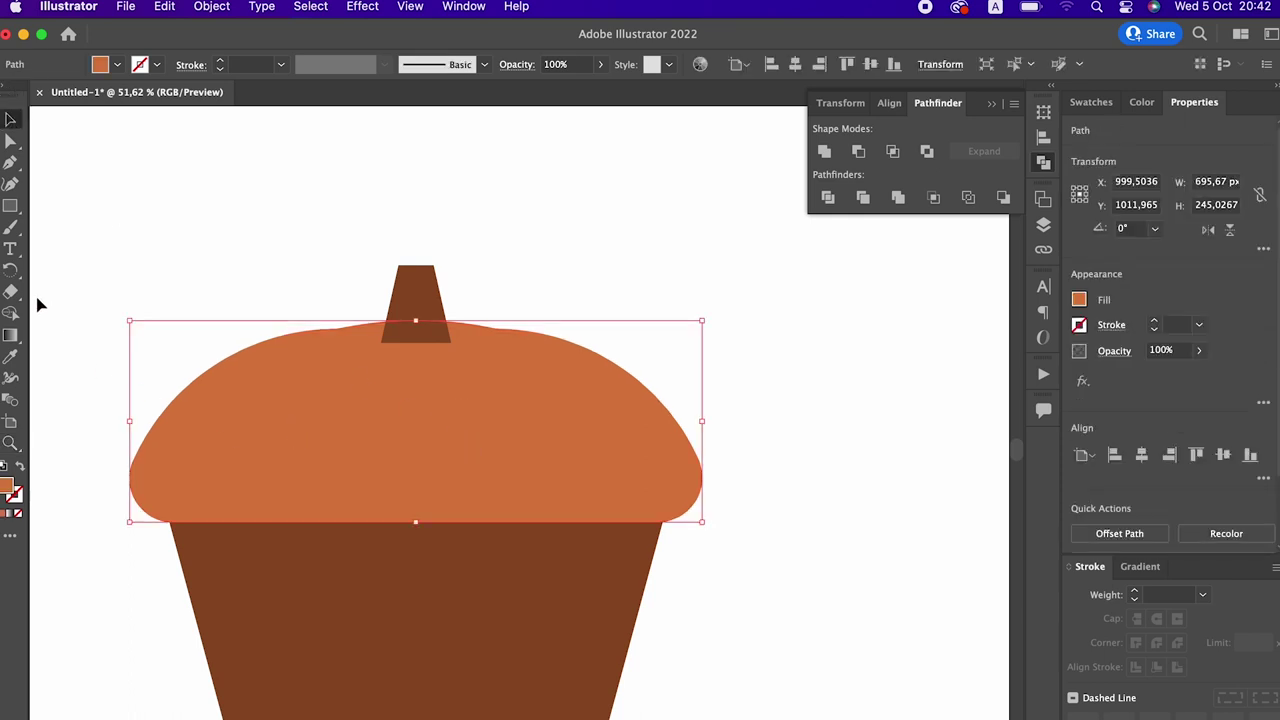
{"action": "left_click", "coordinate": [10, 357]}
{"action": "left_click", "coordinate": [11, 121]}
{"action": "left_click", "coordinate": [435, 278]}
{"action": "left_click", "coordinate": [10, 357]}
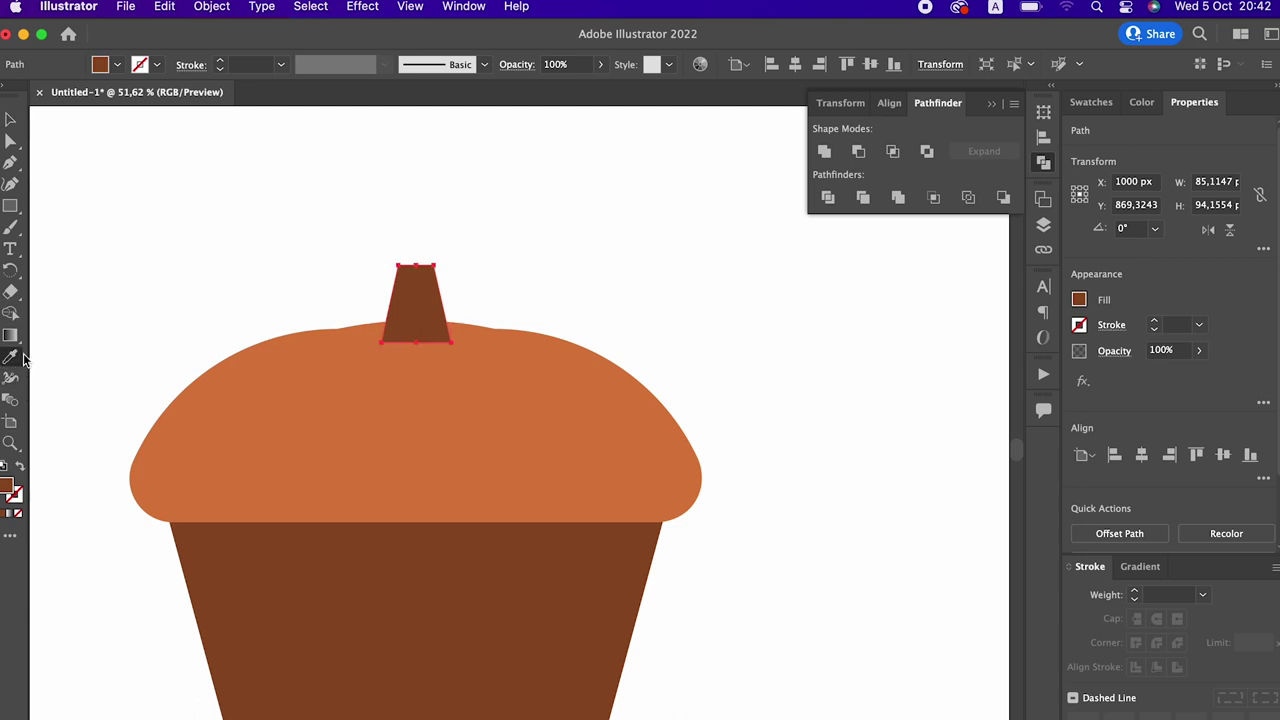
{"action": "left_click", "coordinate": [190, 400]}
{"action": "left_click", "coordinate": [9, 120]}
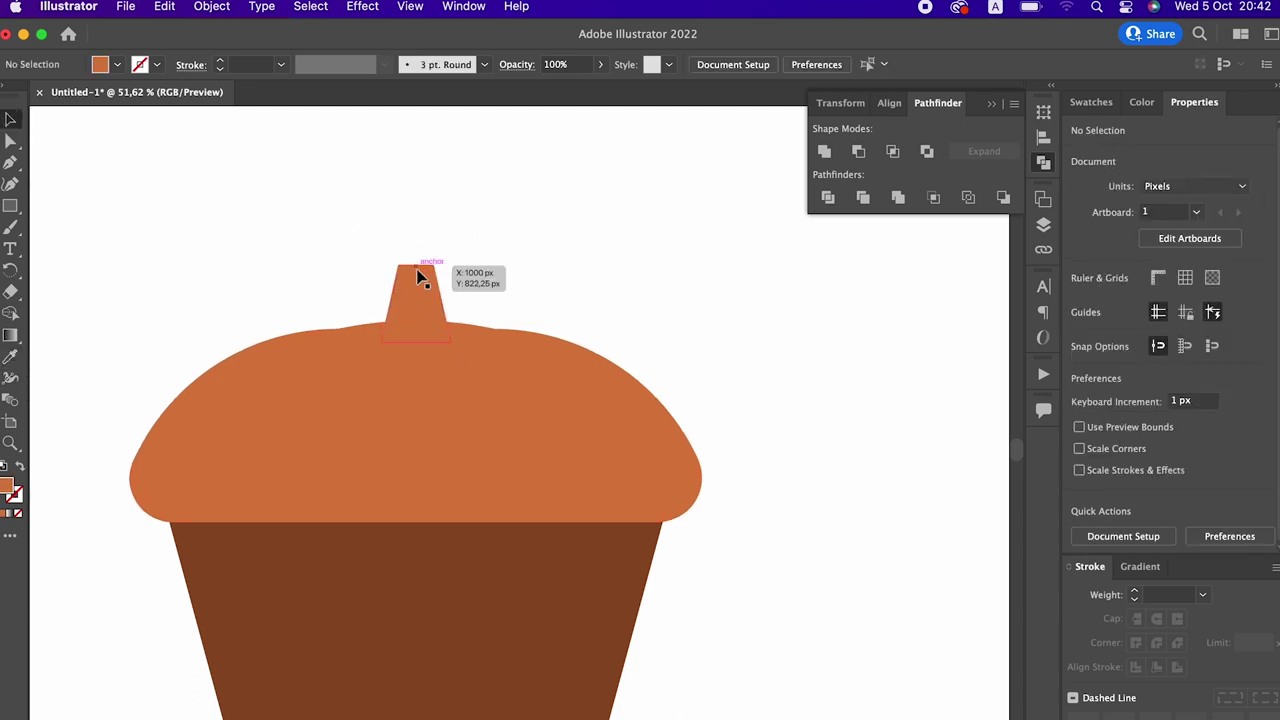
{"action": "left_click_drag", "start_coordinate": [419, 265], "coordinate": [421, 247]}
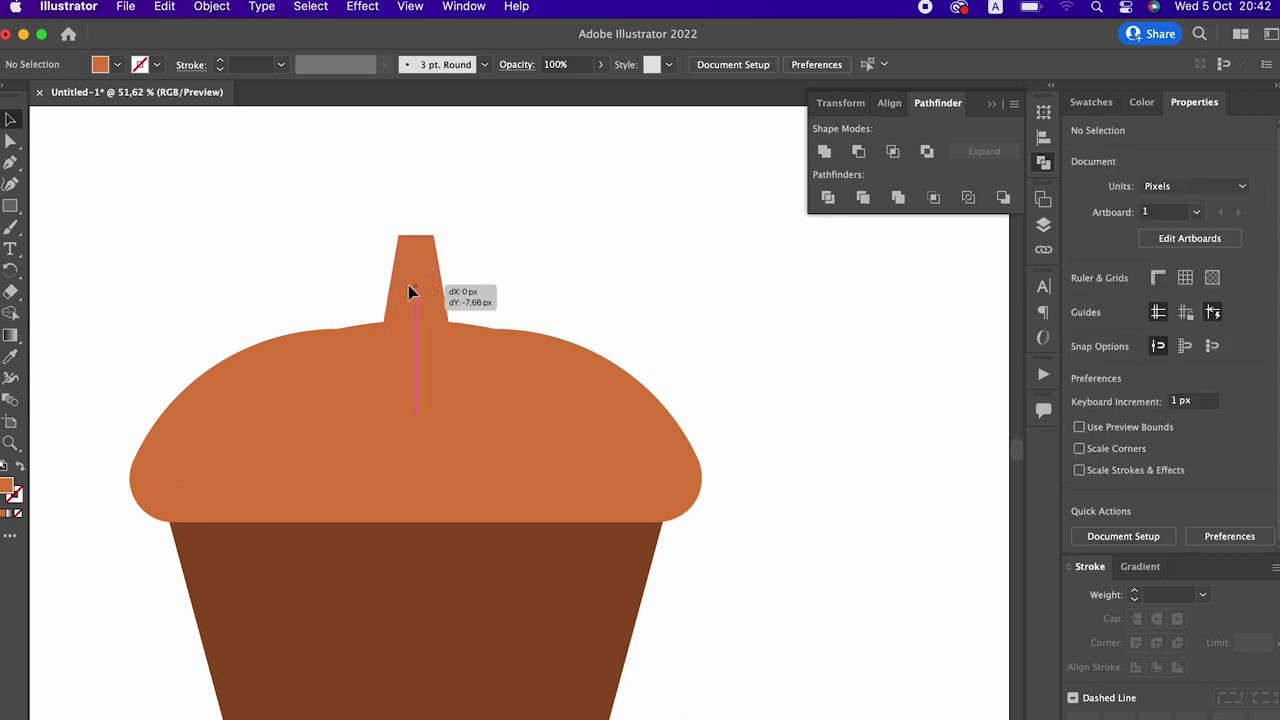
Unite the stem with the cap and round its top corners to about 25.27 px
{"action": "left_click", "coordinate": [410, 290]}
{"action": "left_click", "coordinate": [406, 372], "text": "shift"}
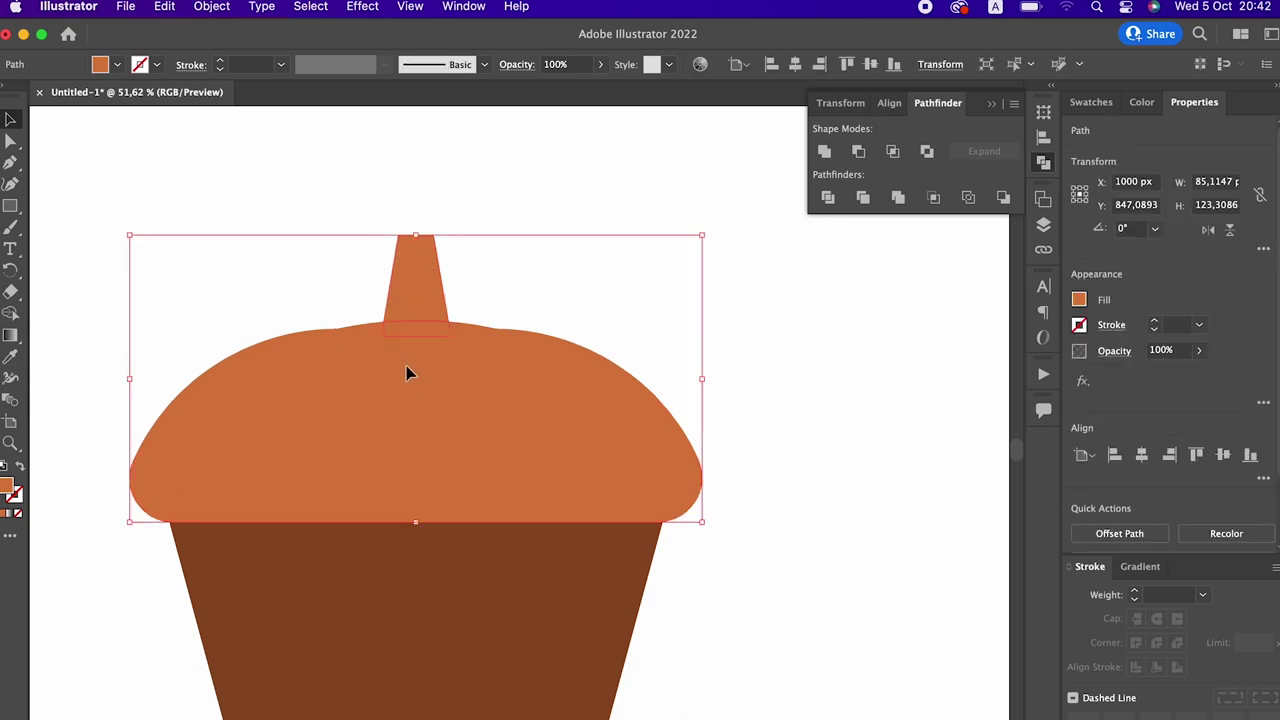
{"action": "left_click", "coordinate": [824, 151]}
{"action": "left_click", "coordinate": [10, 141]}
{"action": "mouse_move", "coordinate": [294, 197]}
{"action": "left_mouse_down"}
{"action": "mouse_move", "coordinate": [386, 194]}
{"action": "mouse_move", "coordinate": [466, 360]}
{"action": "left_mouse_up"}
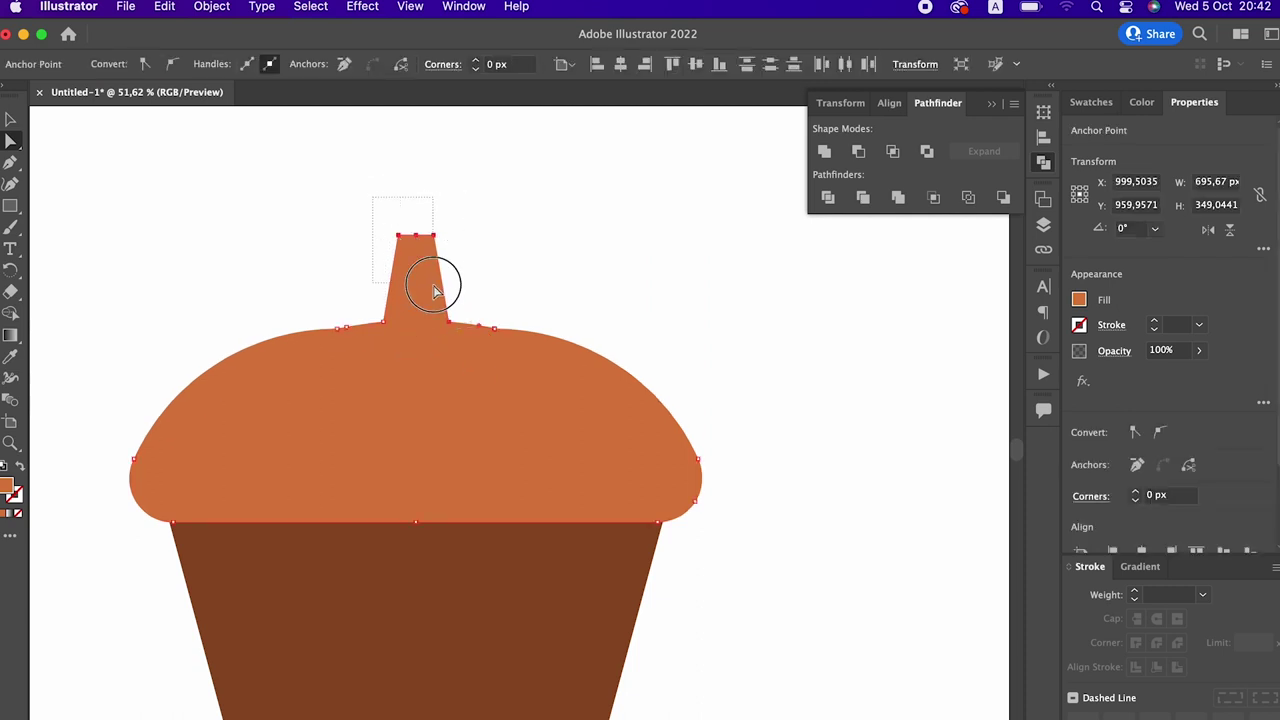
{"action": "left_click_drag", "start_coordinate": [463, 316], "coordinate": [475, 330]}
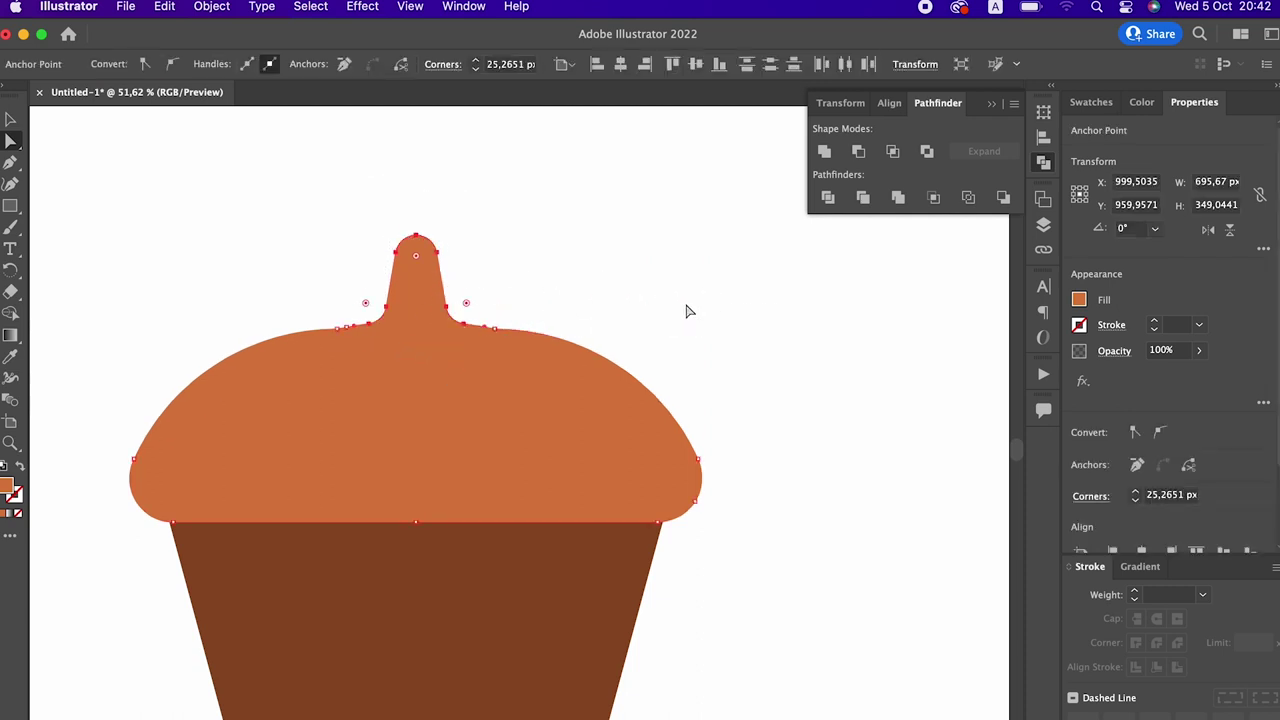
{"action": "key", "text": "ctrl+shift+a"}
{"action": "scroll", "coordinate": [577, 274], "scroll_direction": "down", "scroll_amount": 3}
{"action": "scroll", "coordinate": [606, 366], "scroll_direction": "up", "scroll_amount": 2}
{"action": "scroll", "coordinate": [480, 366], "scroll_direction": "up", "scroll_amount": 1}
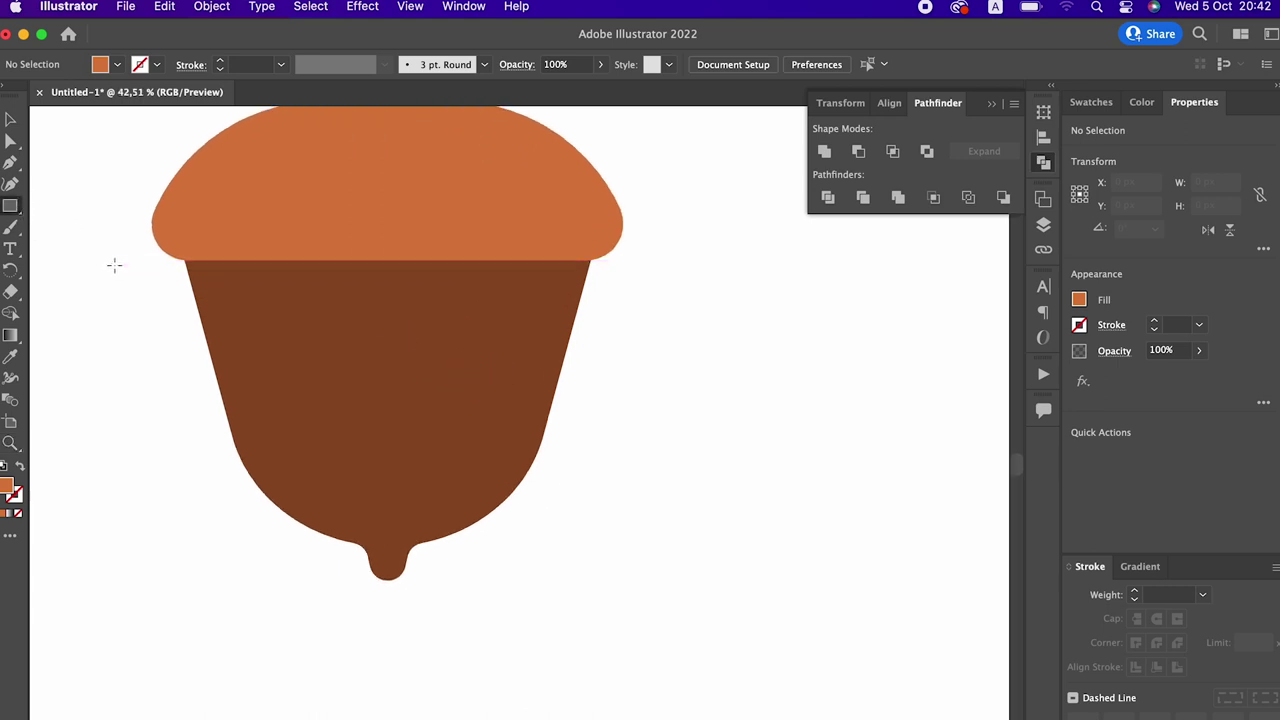
Draw an 870 × 52 px #5E3423 band across the seam, then a 553 px circle over the left side
{"action": "left_click_drag", "start_coordinate": [116, 259], "coordinate": [706, 295]}
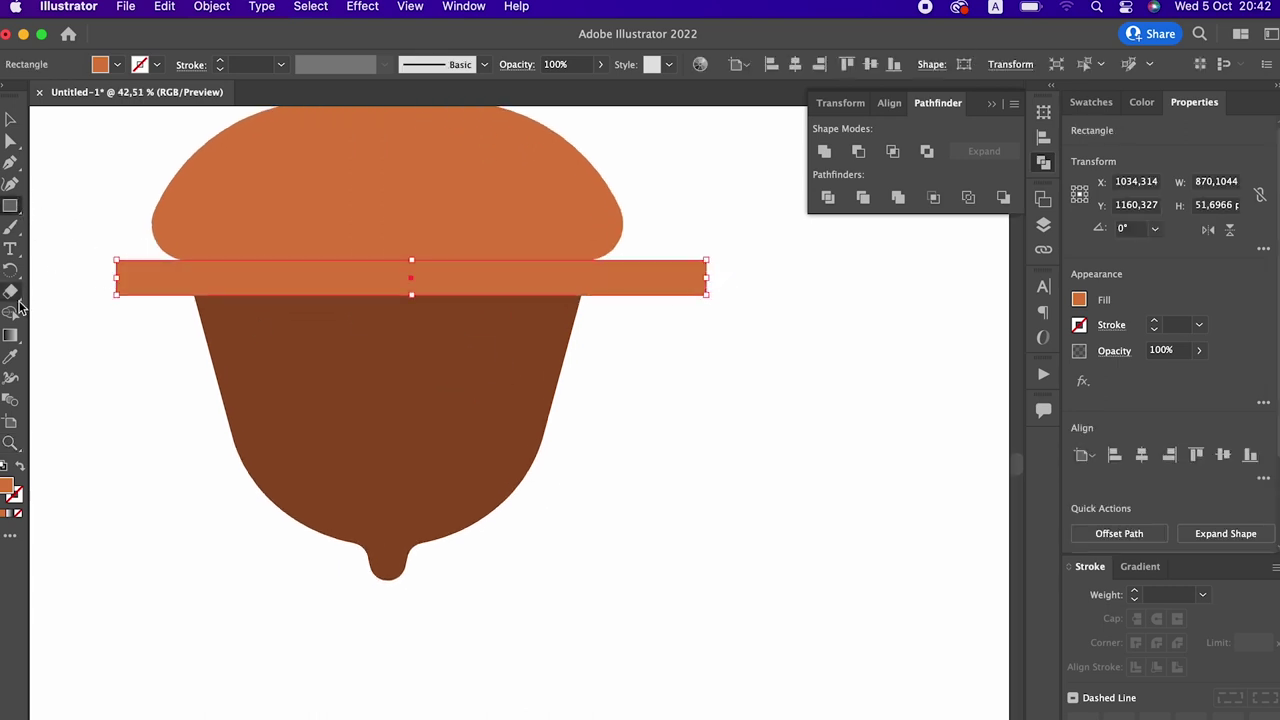
{"action": "left_click", "coordinate": [10, 357]}
{"action": "left_click", "coordinate": [240, 372]}
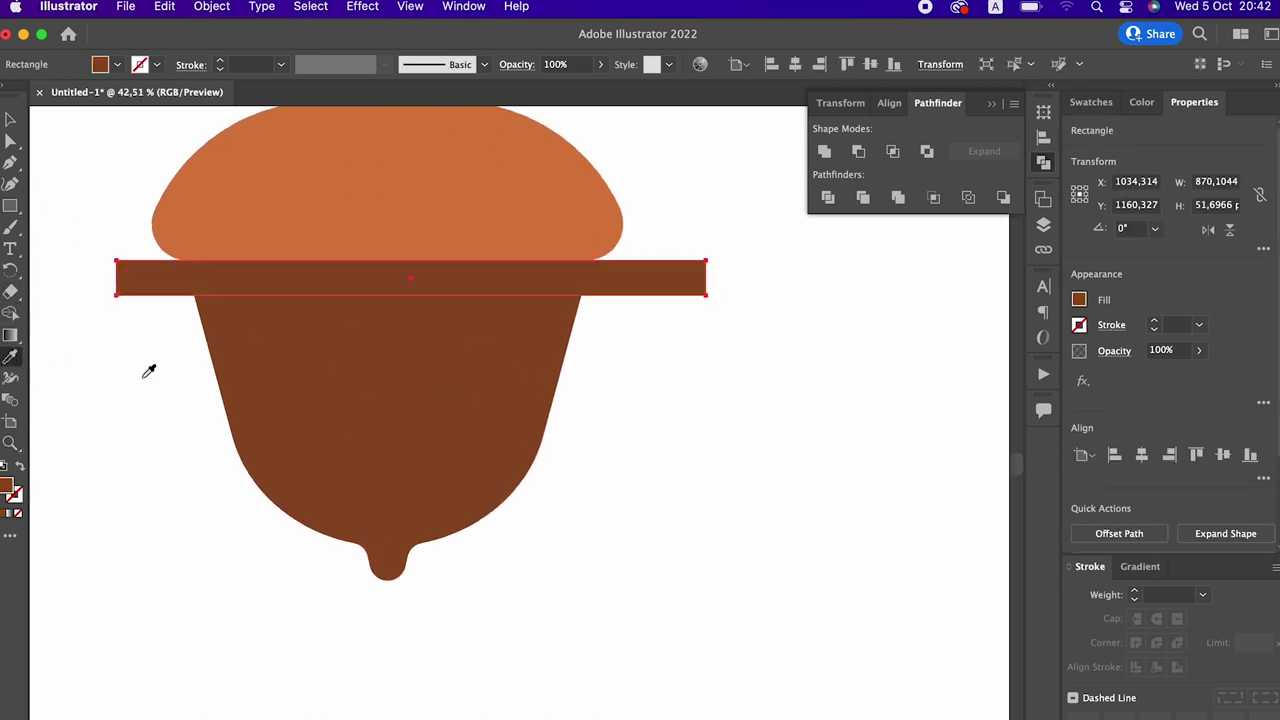
{"action": "double_click", "coordinate": [10, 489]}
{"action": "type", "text": "5E3423"}
{"action": "key", "text": "Return"}
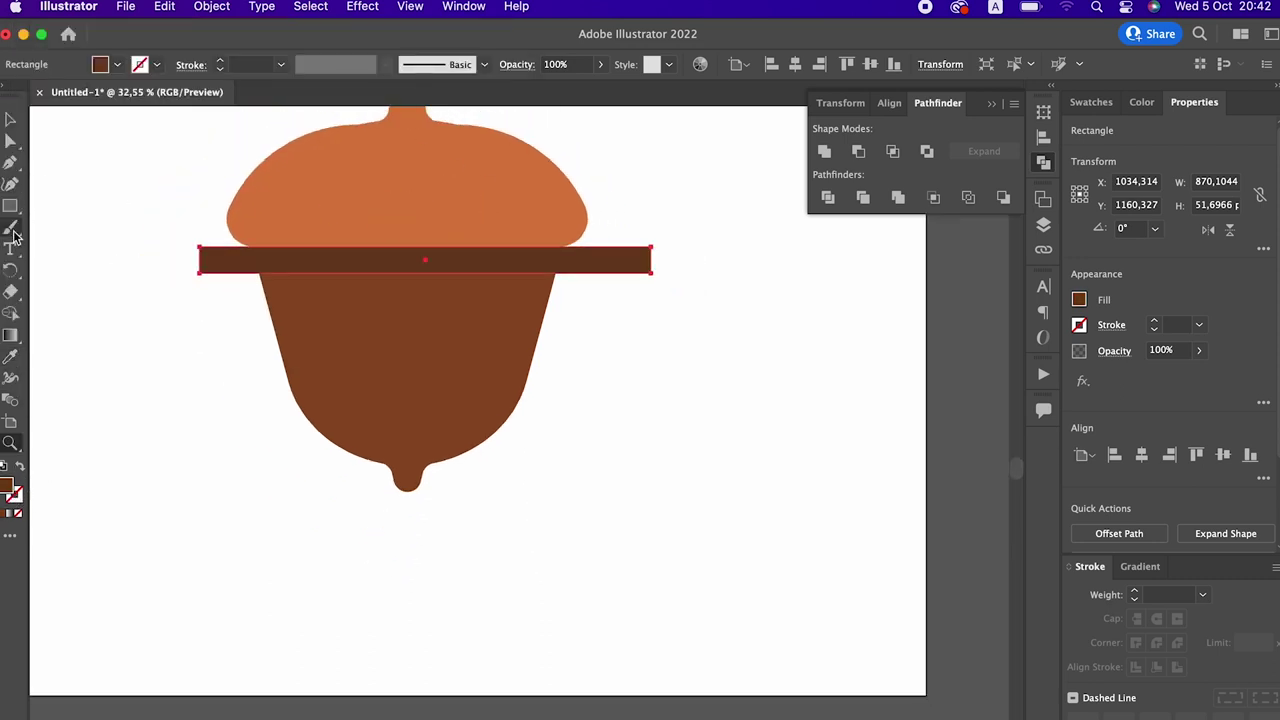
{"action": "left_click_drag", "start_coordinate": [10, 205], "coordinate": [70, 226]}
{"action": "mouse_move", "coordinate": [177, 177]}
{"action": "left_mouse_down"}
{"action": "mouse_move", "coordinate": [420, 402]}
{"action": "mouse_move", "coordinate": [487, 425]}
{"action": "left_mouse_up"}
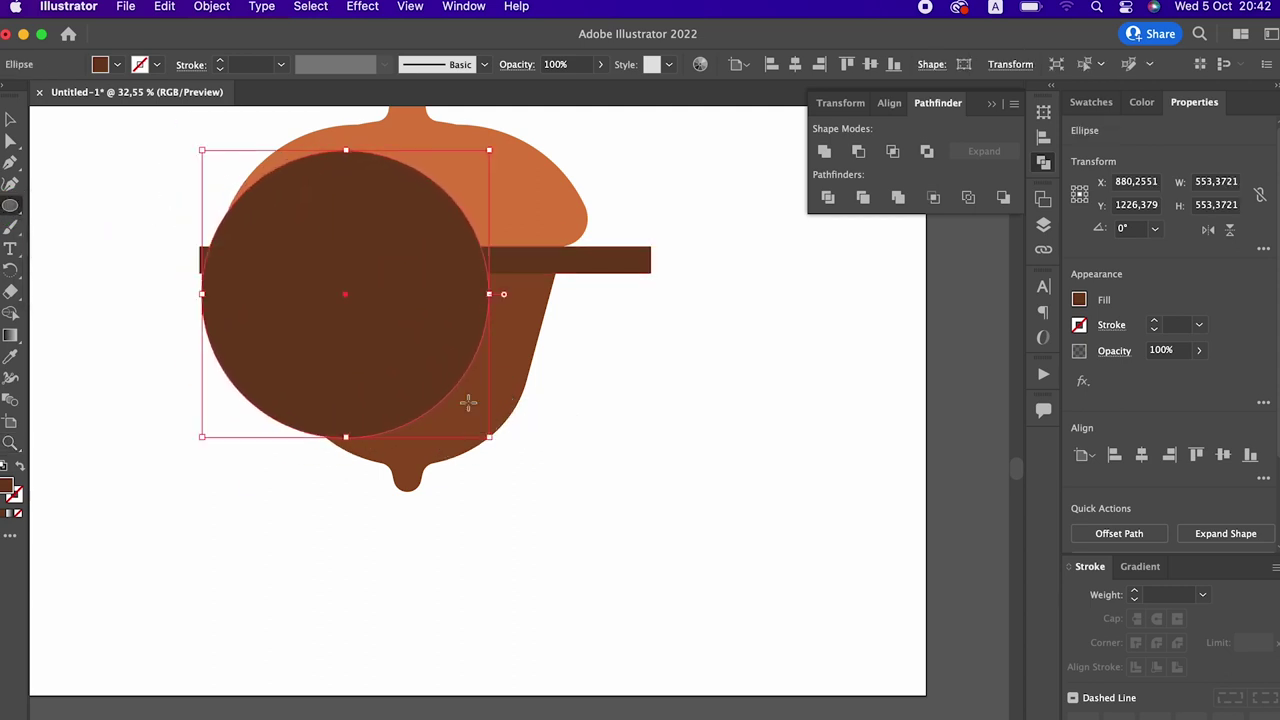
Give the large circle the acorn body's lighter brown fill
{"action": "left_click", "coordinate": [10, 118]}
{"action": "left_click", "coordinate": [530, 385]}
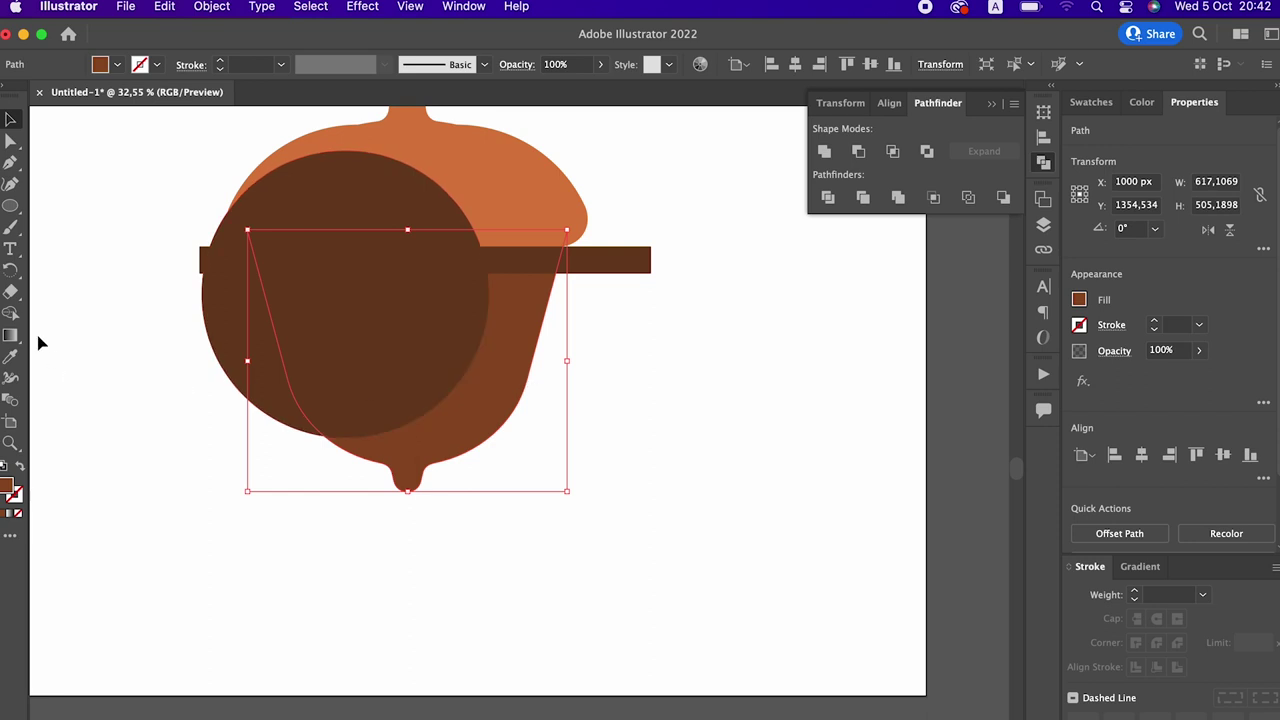
{"action": "left_click", "coordinate": [10, 356]}
{"action": "left_click", "coordinate": [386, 343]}
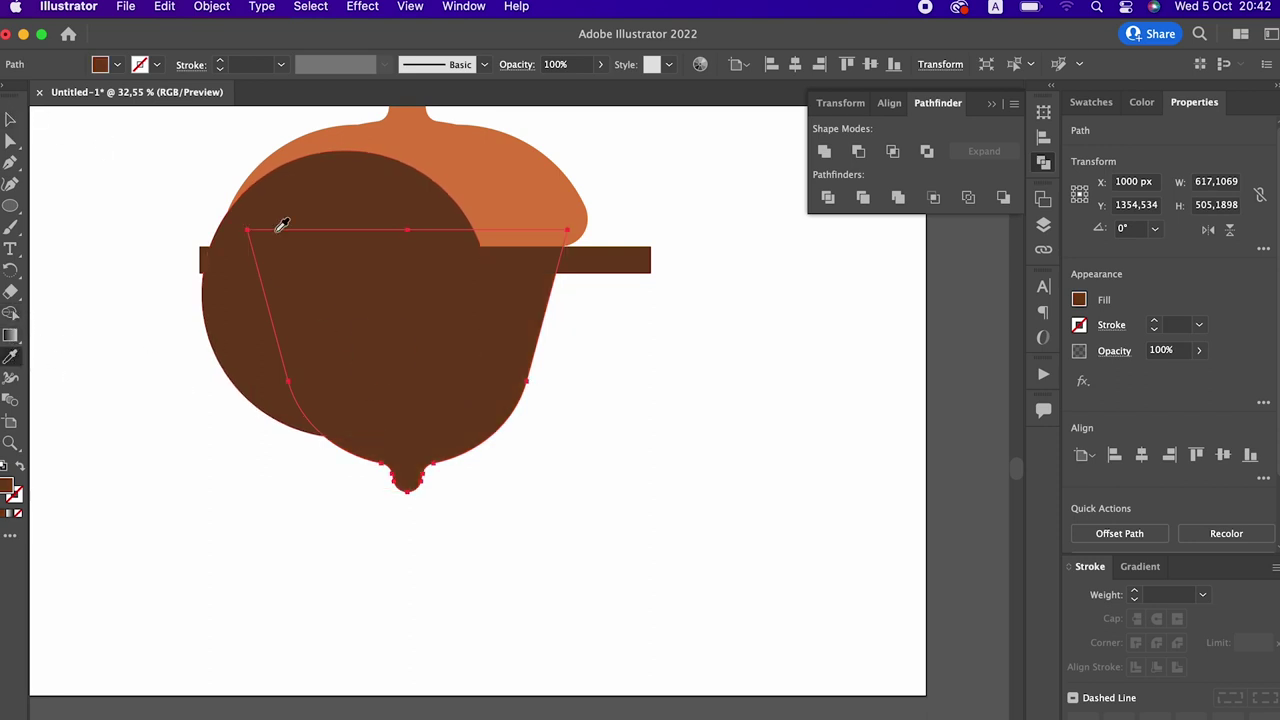
{"action": "key", "text": "super+z"}
{"action": "left_click", "coordinate": [10, 117]}
{"action": "left_click", "coordinate": [330, 320]}
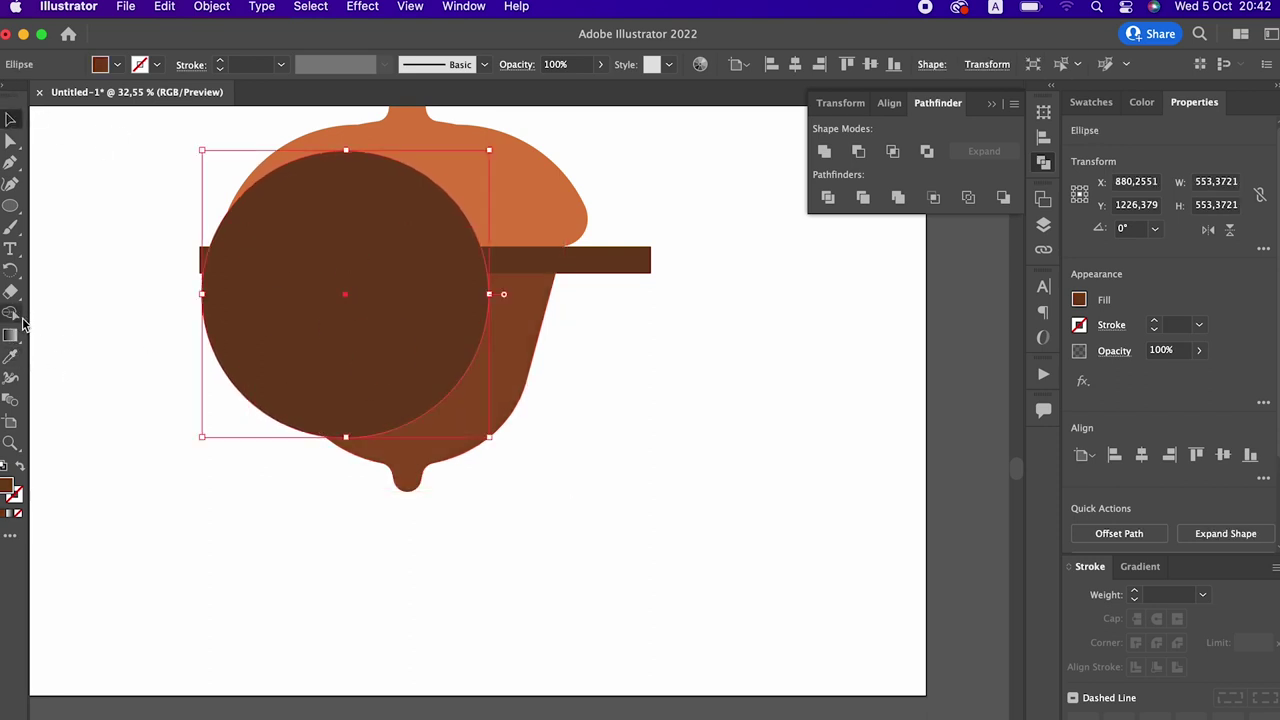
{"action": "left_click", "coordinate": [10, 356]}
{"action": "left_click", "coordinate": [543, 374]}
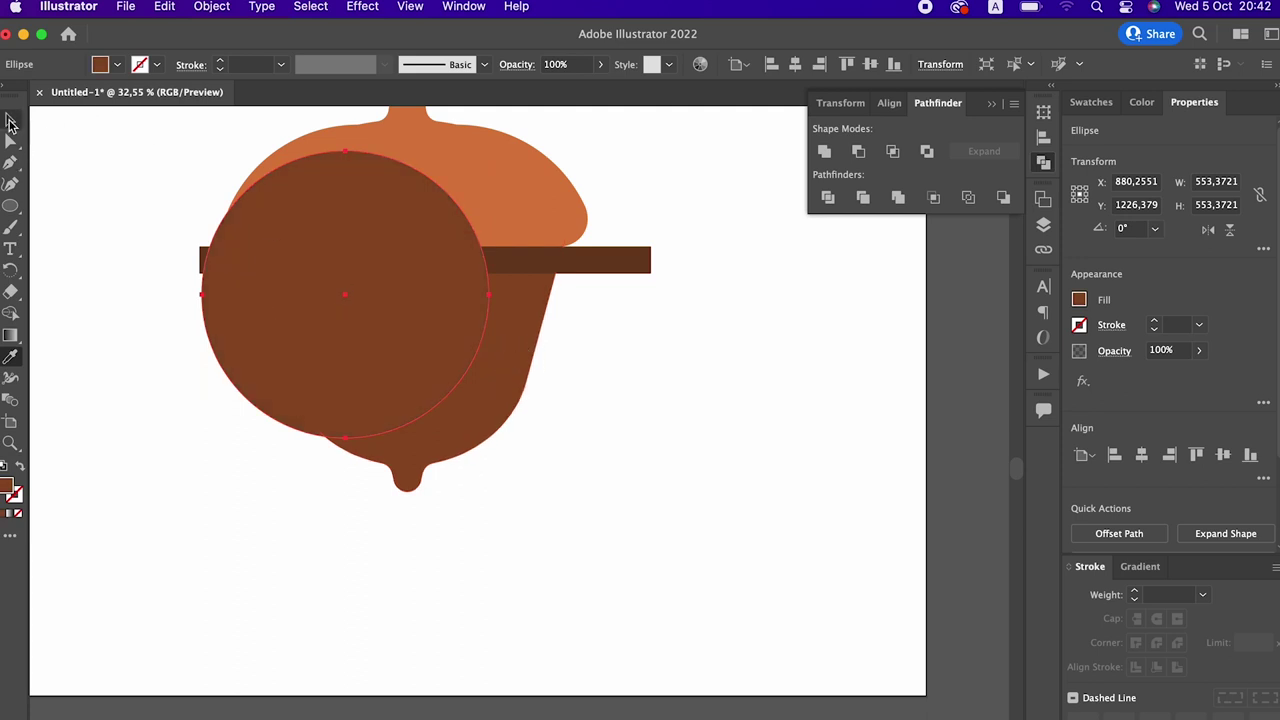
Recolour the acorn body with the band's dark brown
{"action": "left_click", "coordinate": [10, 120]}
{"action": "left_click", "coordinate": [514, 341]}
{"action": "left_click", "coordinate": [10, 356]}
{"action": "left_click", "coordinate": [614, 260]}
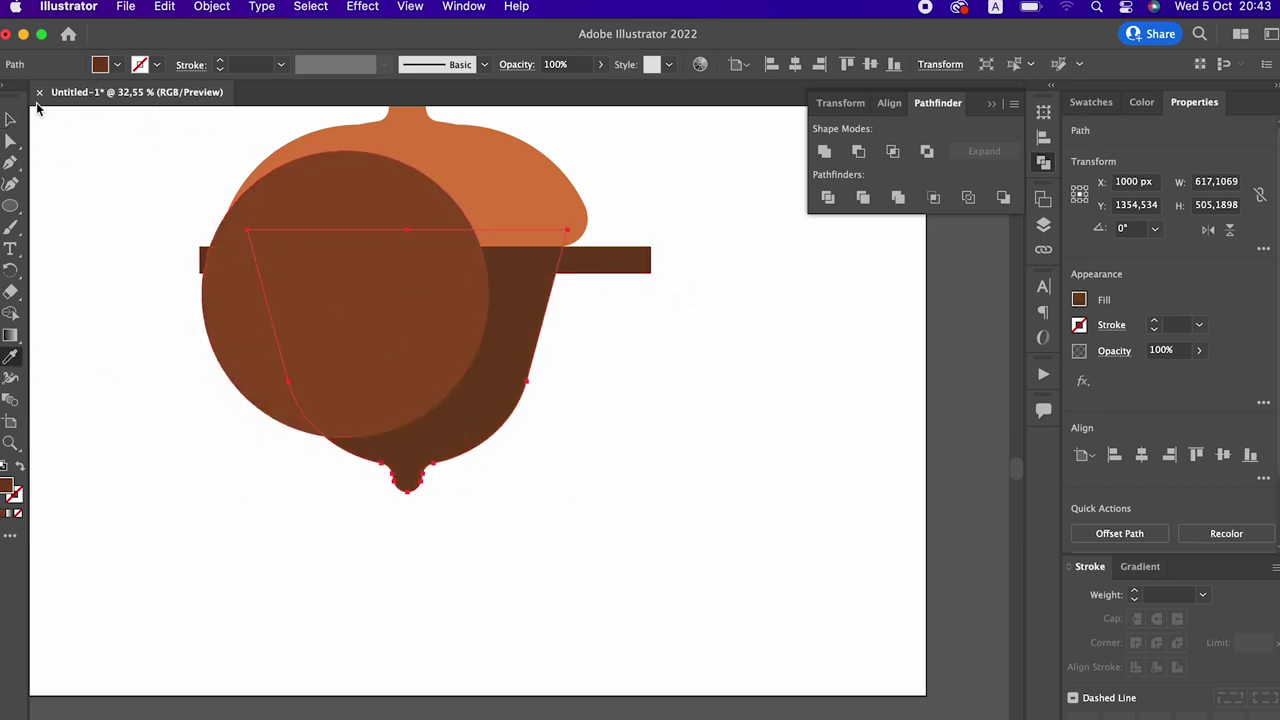
Stretch the circle upward into a taller ellipse
{"action": "left_click", "coordinate": [10, 120]}
{"action": "left_click", "coordinate": [338, 168]}
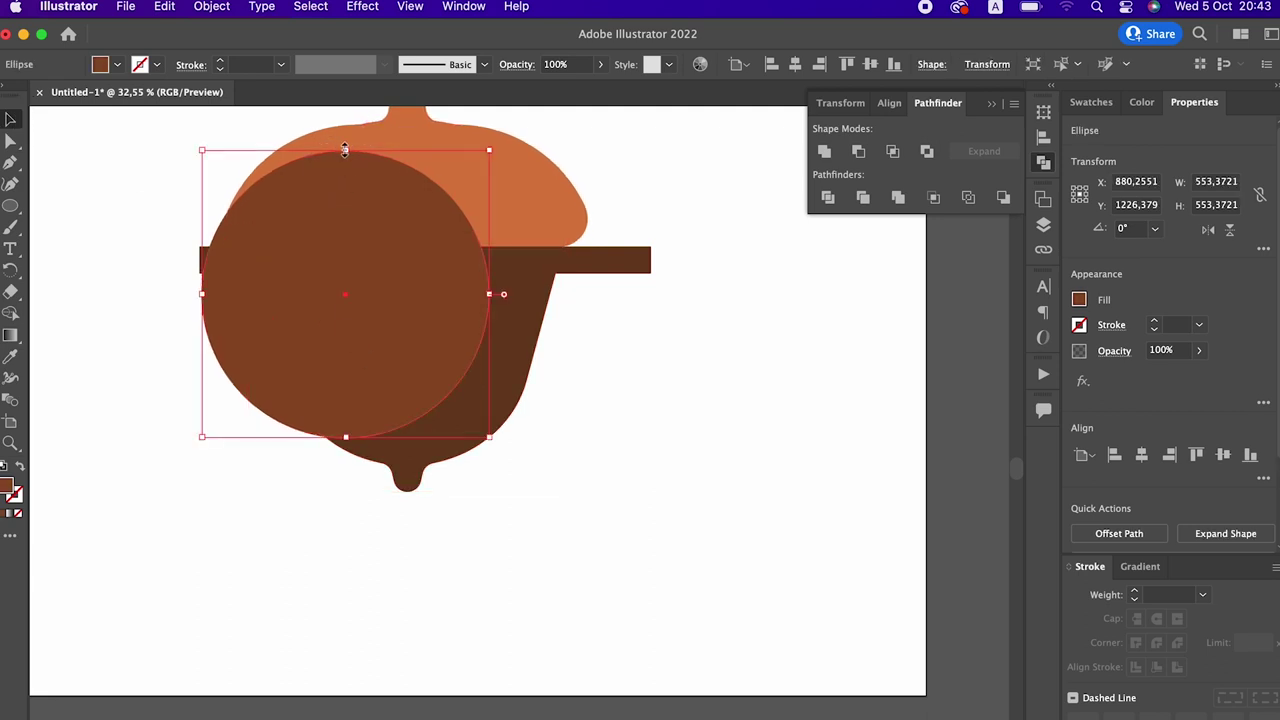
{"action": "left_click_drag", "start_coordinate": [345, 150], "coordinate": [345, 118]}
{"action": "left_click", "coordinate": [511, 393], "text": "shift"}
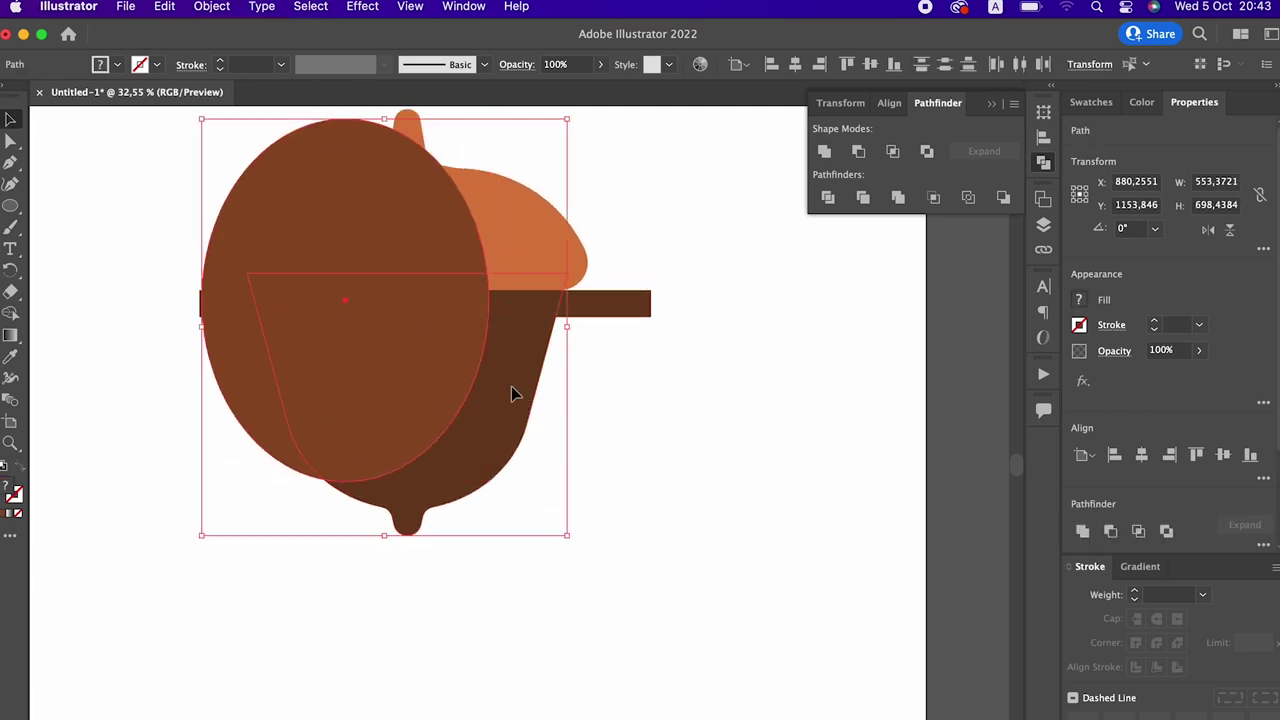
Bring the dark bar to front, then Pathfinder-trim it with the body and ellipse
{"action": "left_click", "coordinate": [638, 308]}
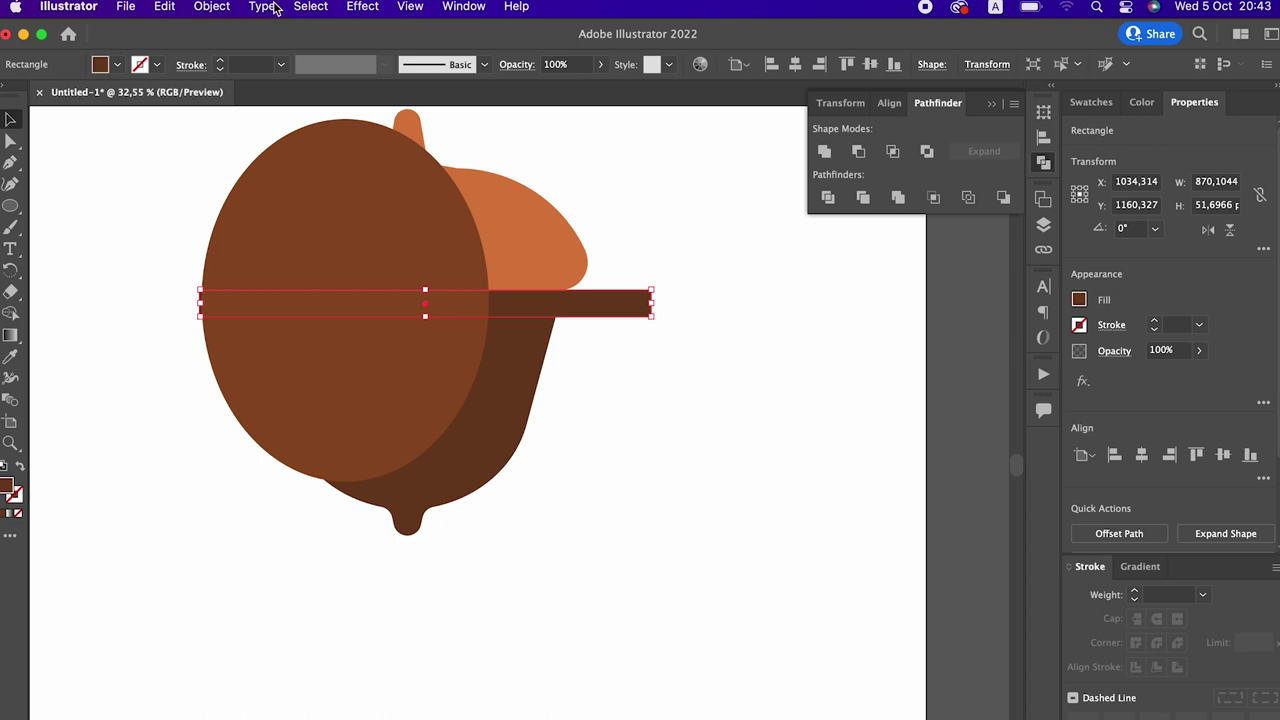
{"action": "left_click", "coordinate": [211, 6]}
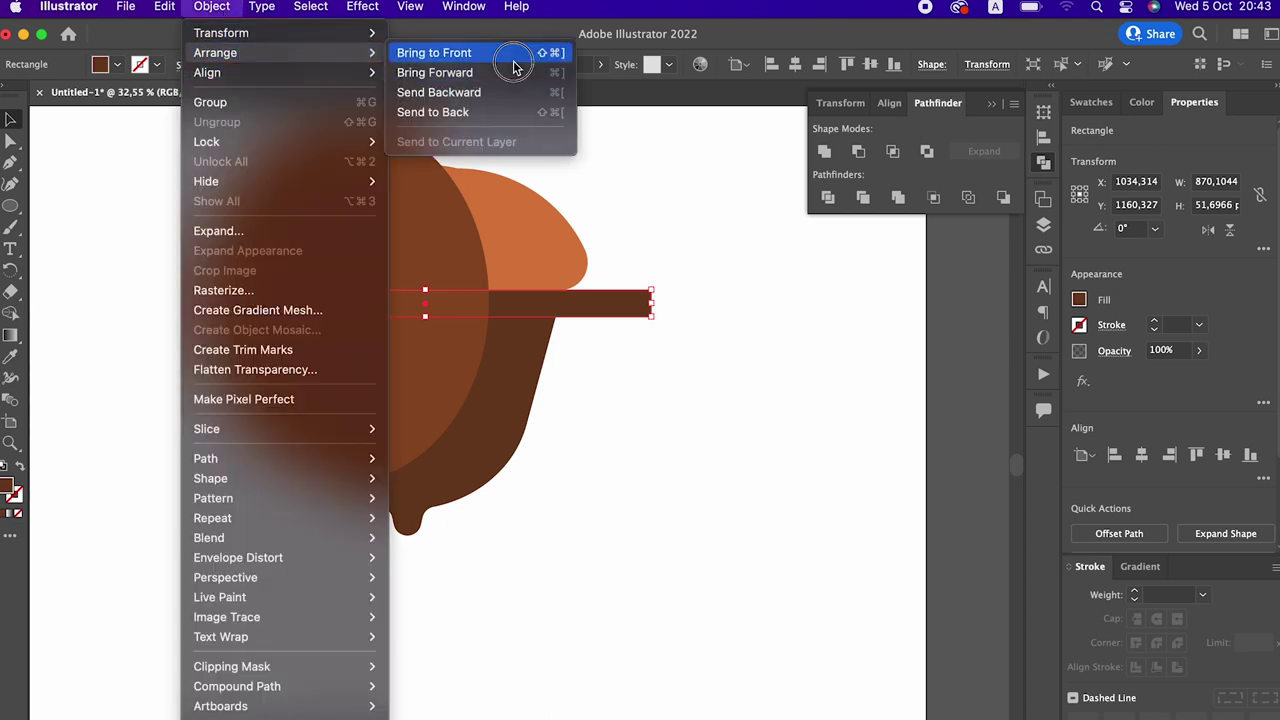
{"action": "left_click", "coordinate": [513, 55]}
{"action": "left_click", "coordinate": [608, 363]}
{"action": "left_click", "coordinate": [548, 366]}
{"action": "left_click", "coordinate": [594, 304], "text": "shift"}
{"action": "left_click", "coordinate": [403, 211], "text": "shift"}
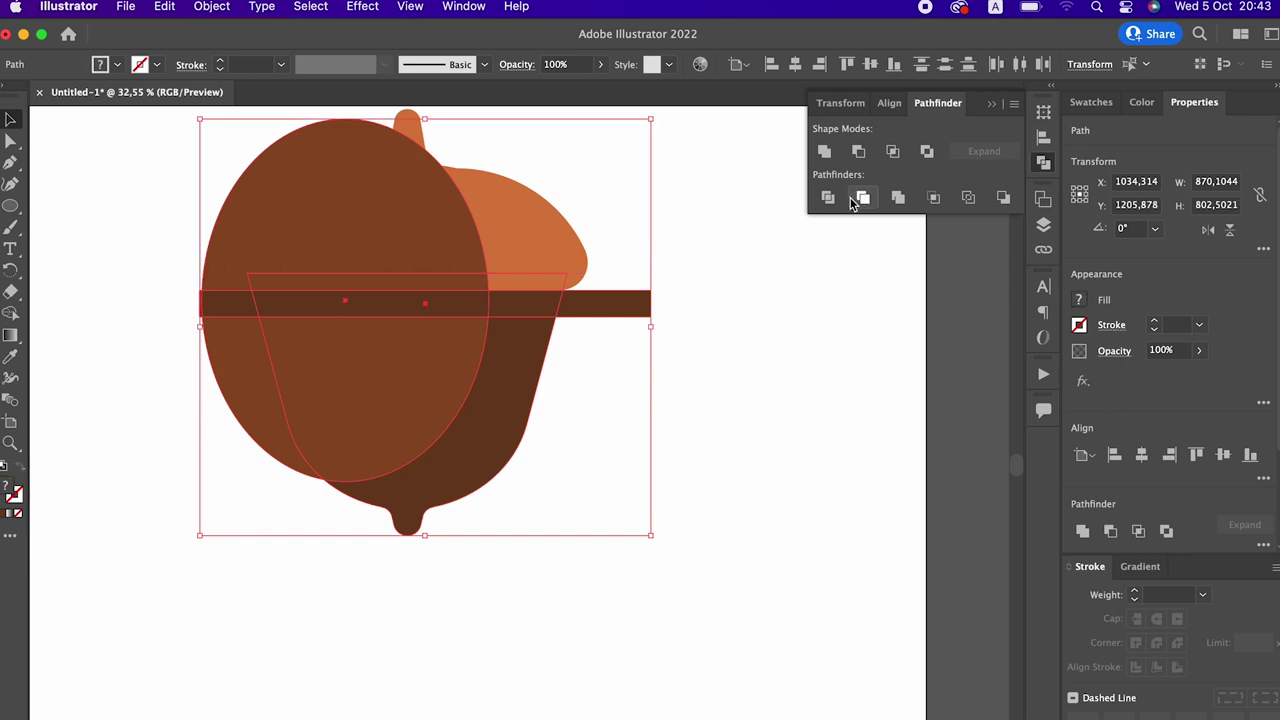
{"action": "left_click", "coordinate": [851, 200]}
Delete the bar pieces left and right of the acorn and the ellipse piece over the cap
{"action": "double_click", "coordinate": [503, 412]}
{"action": "left_click", "coordinate": [629, 310]}
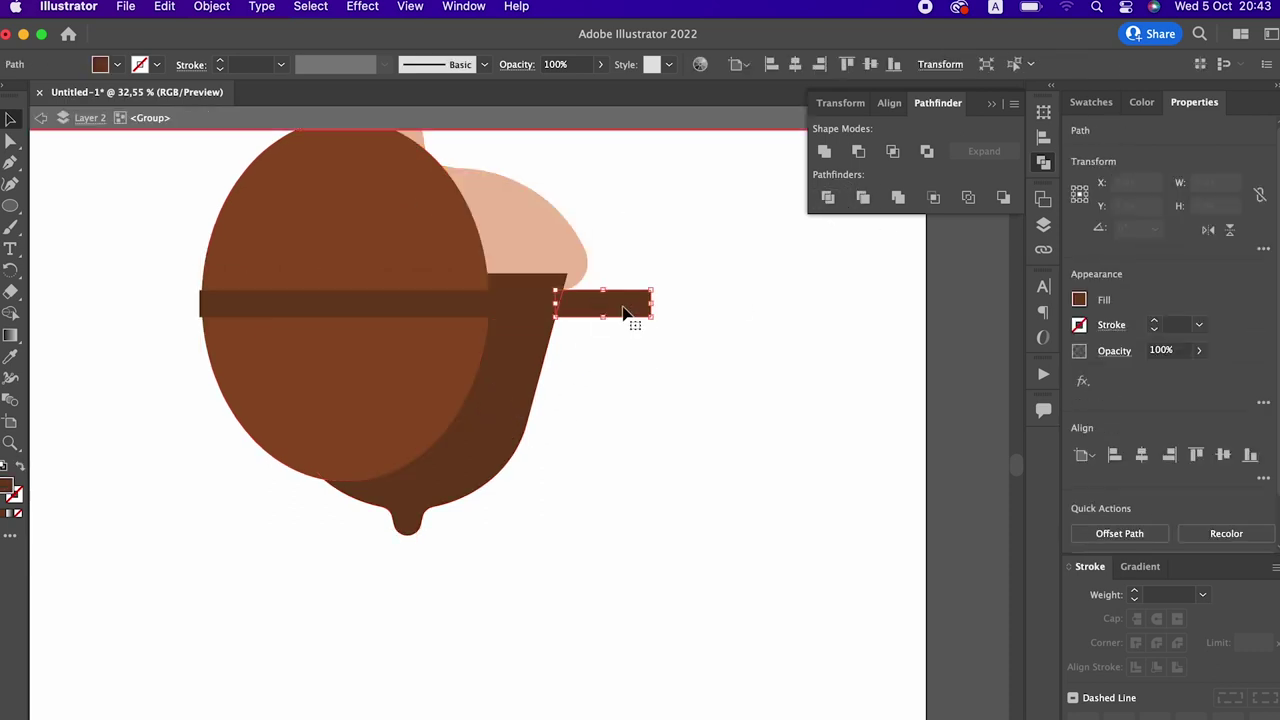
{"action": "key", "text": "Delete"}
{"action": "left_click", "coordinate": [227, 313]}
{"action": "key", "text": "Delete"}
{"action": "left_click", "coordinate": [234, 273]}
{"action": "key", "text": "Delete"}
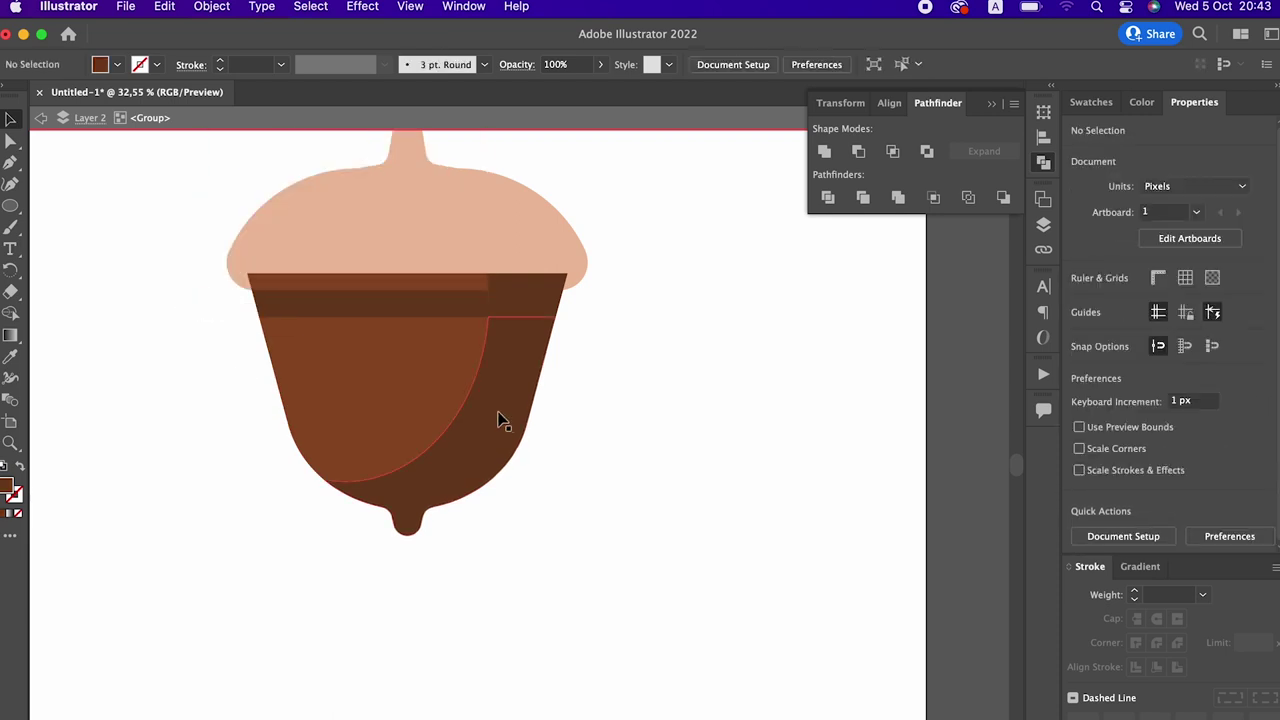
Bring the acorn cap in front of the body
{"action": "double_click", "coordinate": [660, 580]}
{"action": "left_click", "coordinate": [500, 214]}
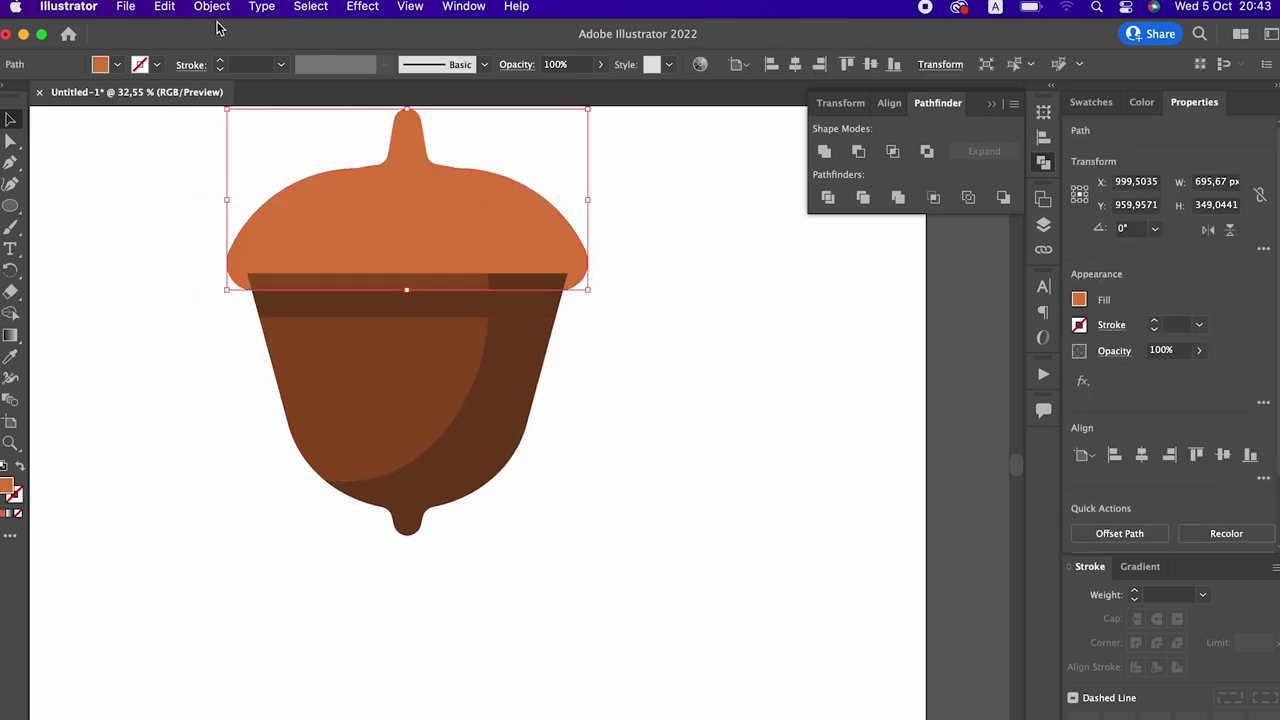
{"action": "left_click", "coordinate": [211, 6]}
{"action": "mouse_move", "coordinate": [215, 52]}
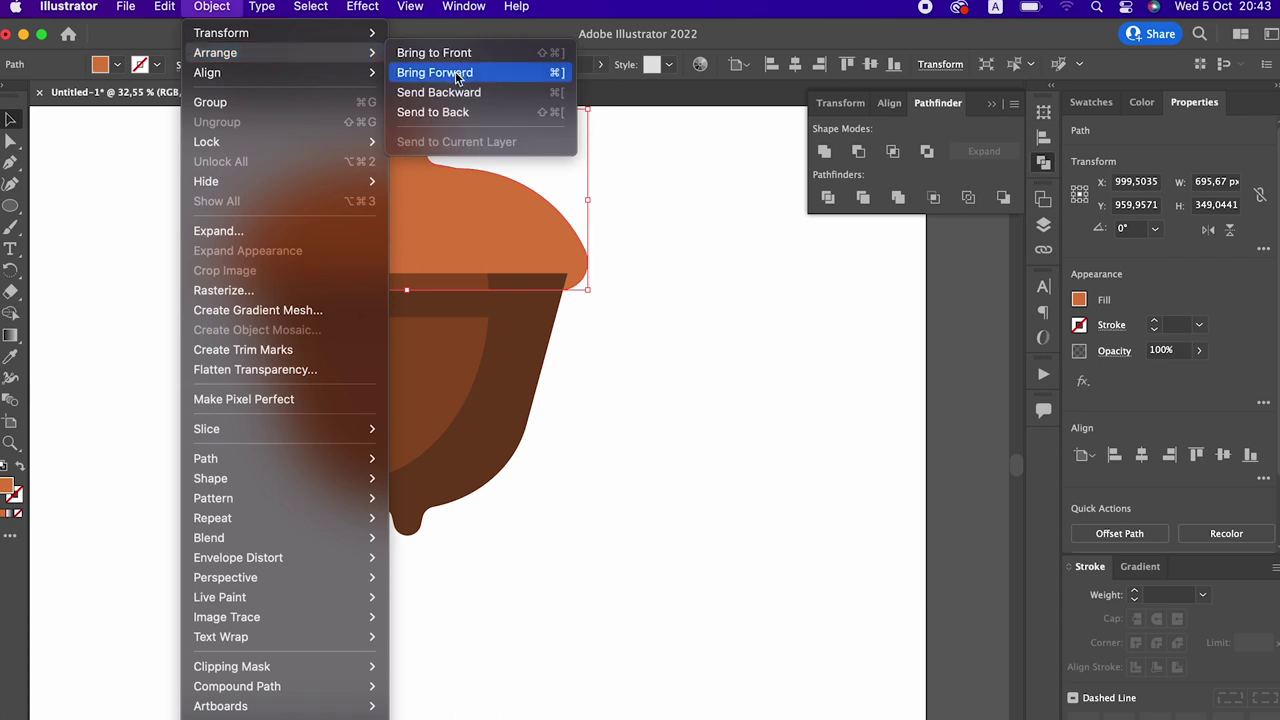
{"action": "left_click", "coordinate": [460, 55]}
{"action": "left_click", "coordinate": [700, 343]}
{"action": "scroll", "coordinate": [671, 334], "scroll_direction": "down", "scroll_amount": 2}
{"action": "scroll", "coordinate": [646, 446], "scroll_direction": "up", "scroll_amount": 2}
{"action": "scroll", "coordinate": [203, 242], "scroll_direction": "up", "scroll_amount": 2}
Enlarge the dark body slightly and unite its shapes into one
{"action": "left_click", "coordinate": [11, 145]}
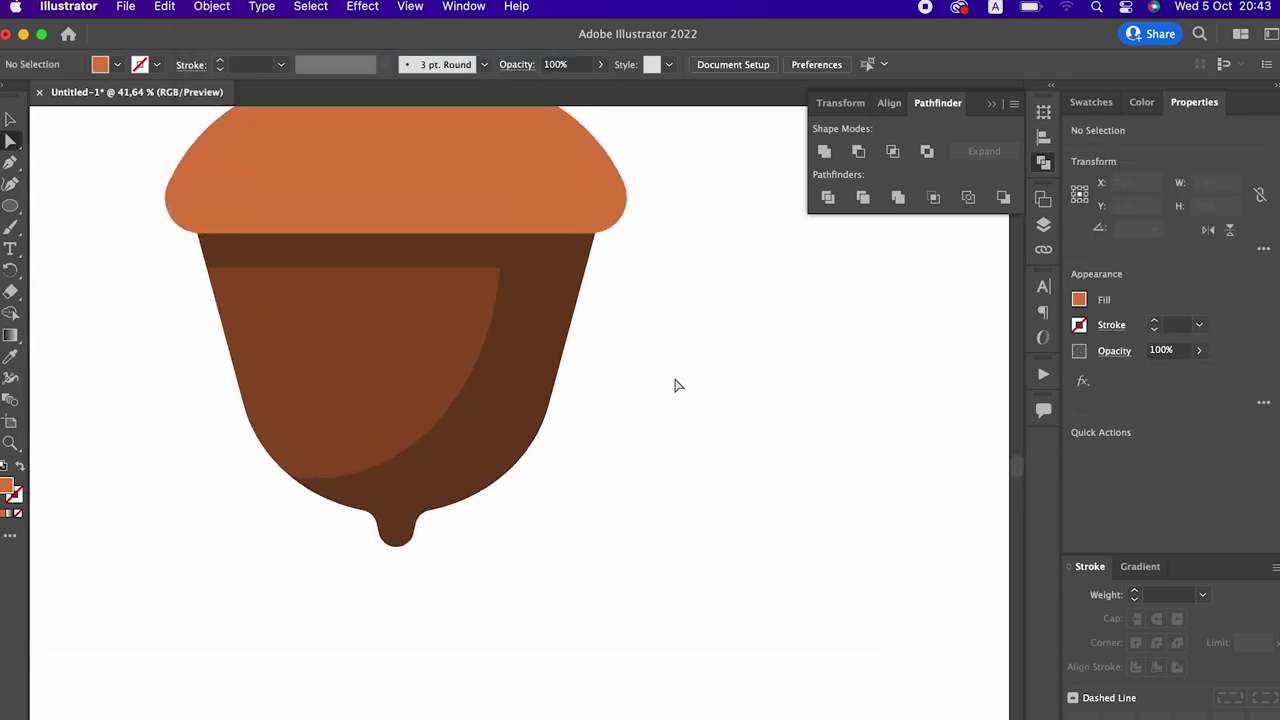
{"action": "left_click", "coordinate": [539, 320]}
{"action": "left_click", "coordinate": [537, 262]}
{"action": "key", "text": "v"}
{"action": "left_click", "coordinate": [124, 342]}
{"action": "left_click", "coordinate": [497, 427]}
{"action": "double_click", "coordinate": [497, 427]}
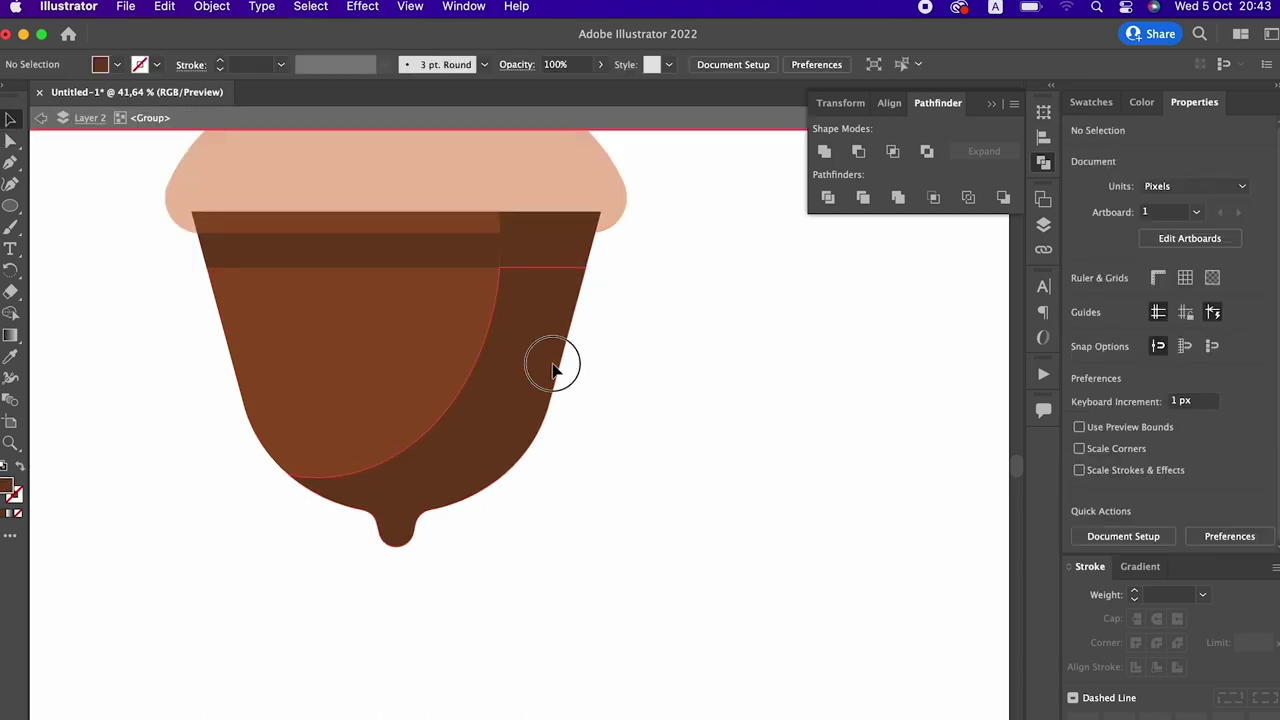
{"action": "left_click", "coordinate": [534, 265]}
{"action": "left_click", "coordinate": [445, 250]}
{"action": "left_click_drag", "start_coordinate": [595, 232], "coordinate": [601, 211]}
{"action": "left_click", "coordinate": [833, 150]}
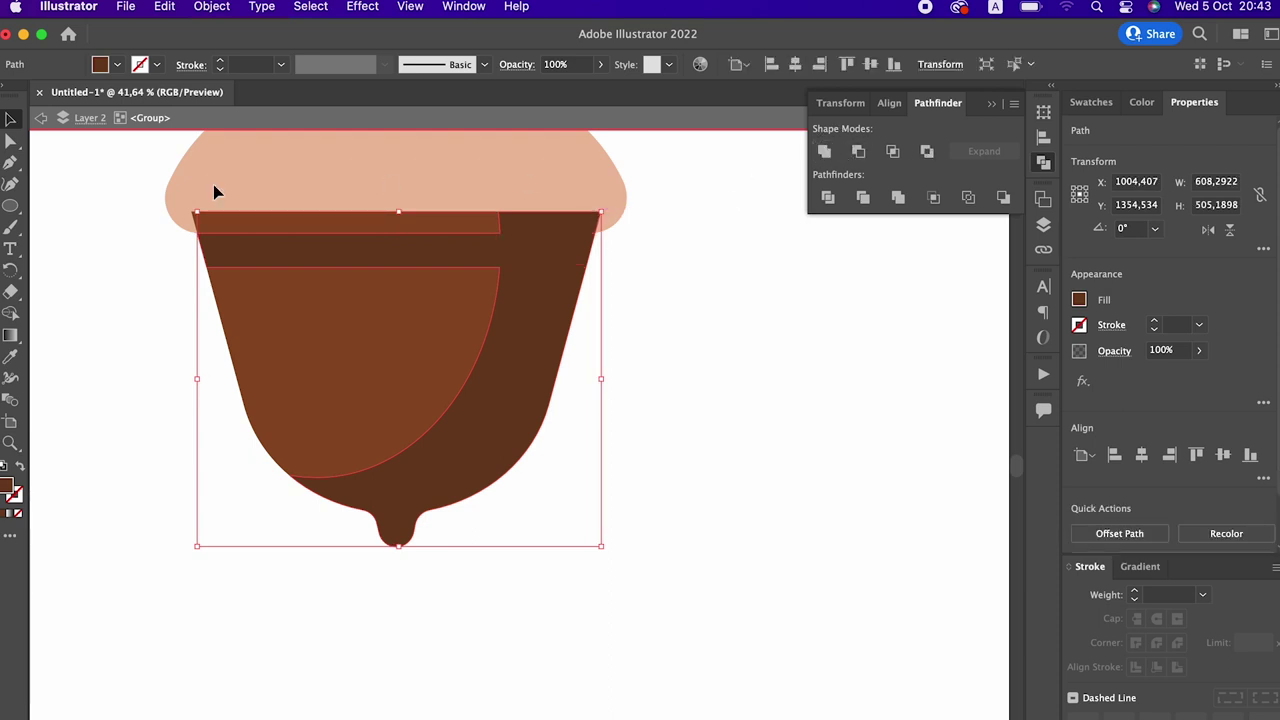
Round the lighter inner shape's top-right corner
{"action": "left_click", "coordinate": [11, 146]}
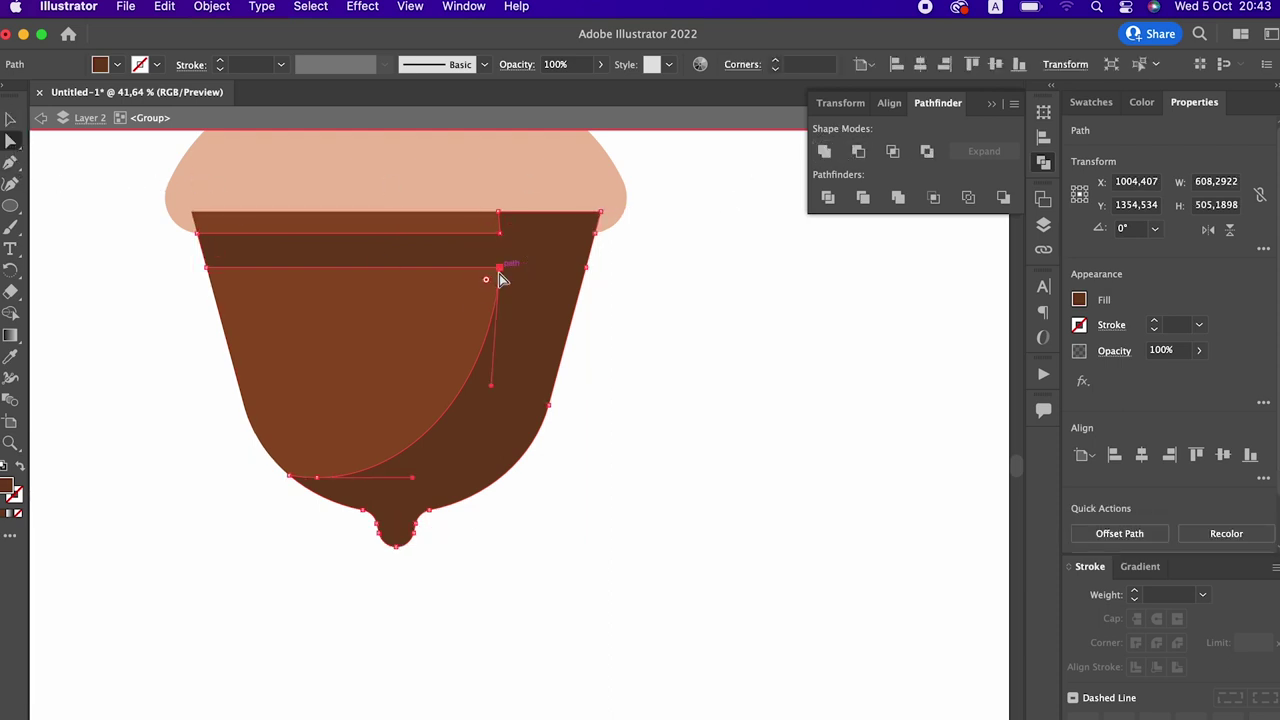
{"action": "left_click_drag", "start_coordinate": [486, 279], "coordinate": [470, 375]}
{"action": "left_click", "coordinate": [700, 495]}
{"action": "key", "text": "z"}
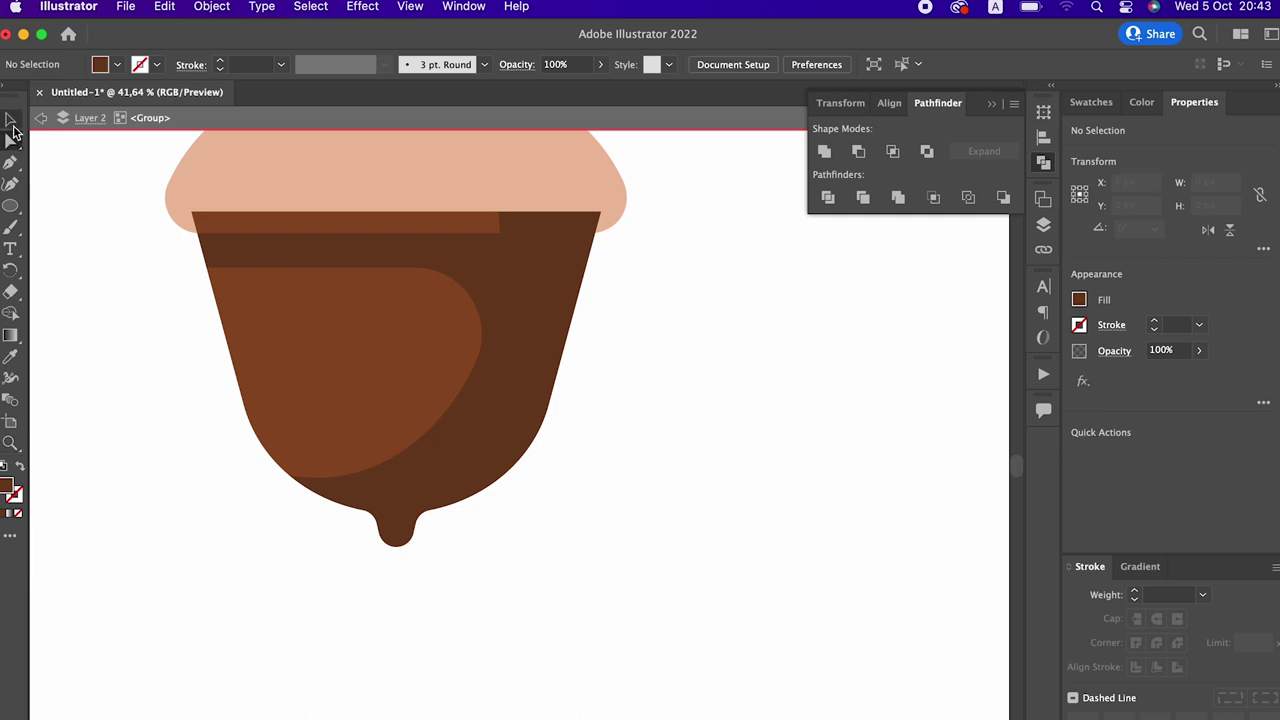
{"action": "left_click_drag", "start_coordinate": [430, 525], "coordinate": [700, 660]}
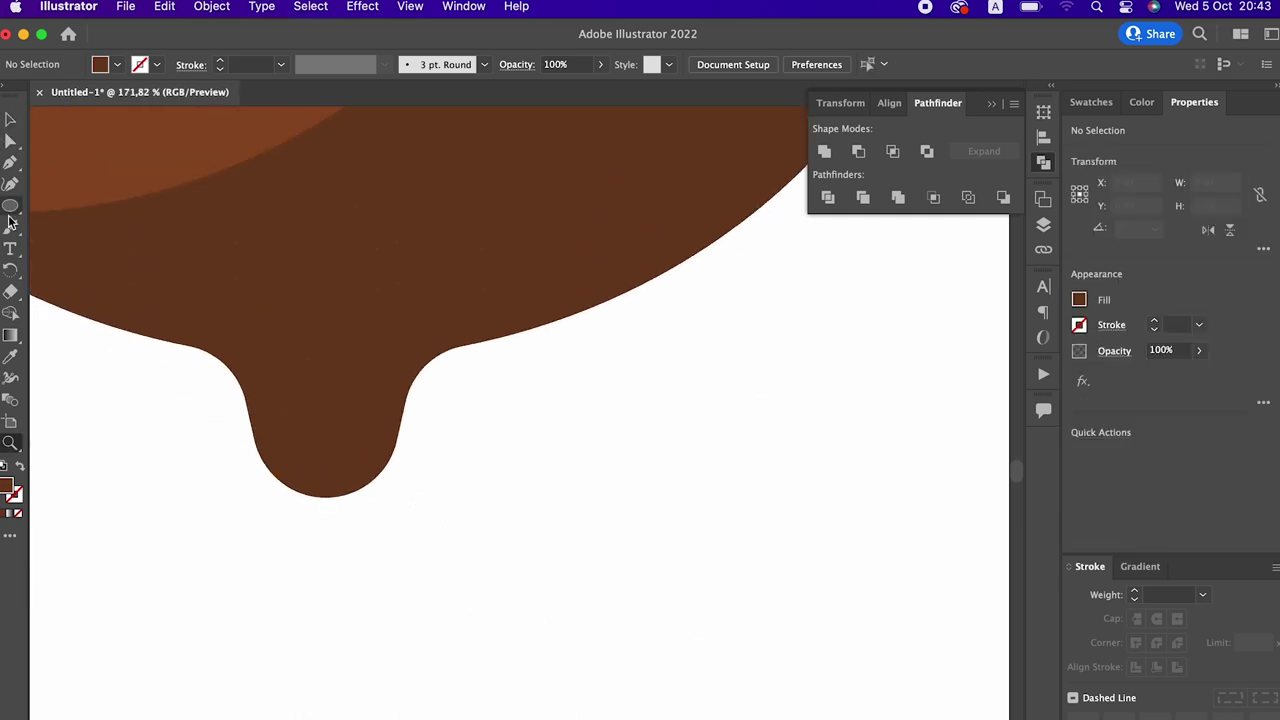
Draw a small rounded rectangle inside the drip and fill it with the lighter brown
{"action": "left_click_drag", "start_coordinate": [10, 205], "coordinate": [100, 204]}
{"action": "mouse_move", "coordinate": [265, 376]}
{"action": "left_mouse_down"}
{"action": "mouse_move", "coordinate": [312, 443]}
{"action": "mouse_move", "coordinate": [277, 443]}
{"action": "left_mouse_up"}
{"action": "left_click", "coordinate": [10, 142]}
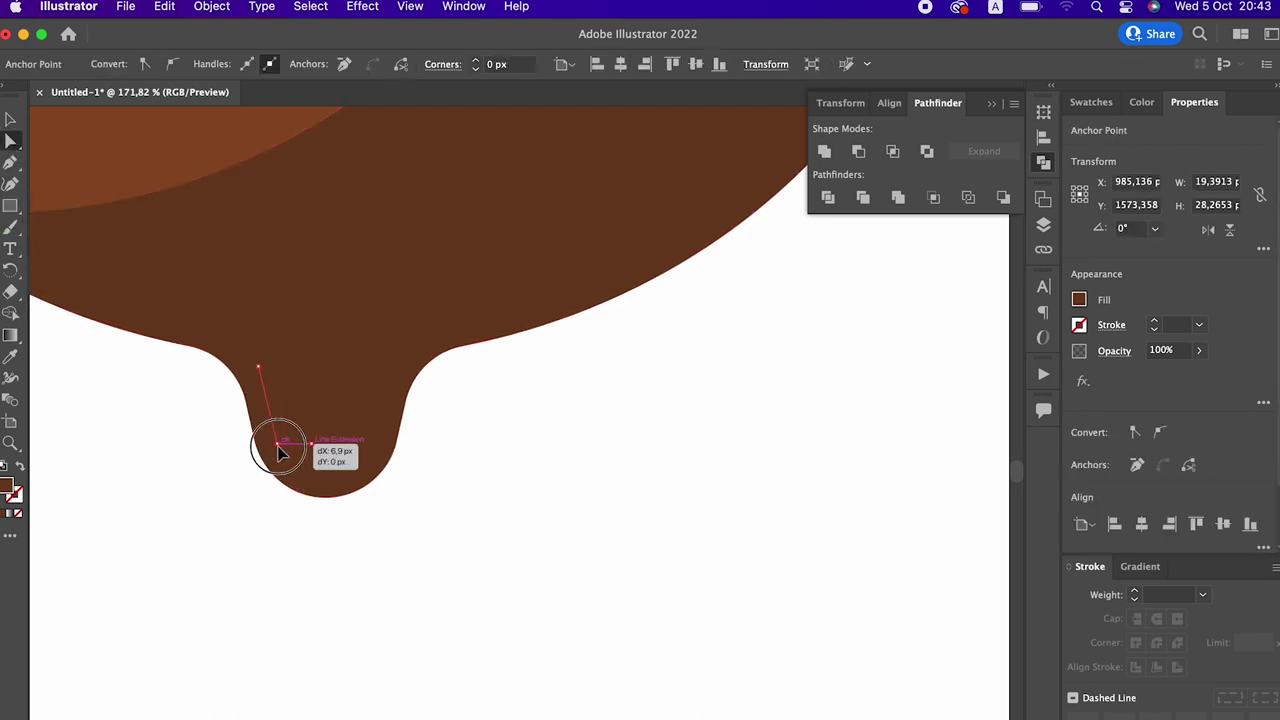
{"action": "left_click_drag", "start_coordinate": [274, 384], "coordinate": [286, 436]}
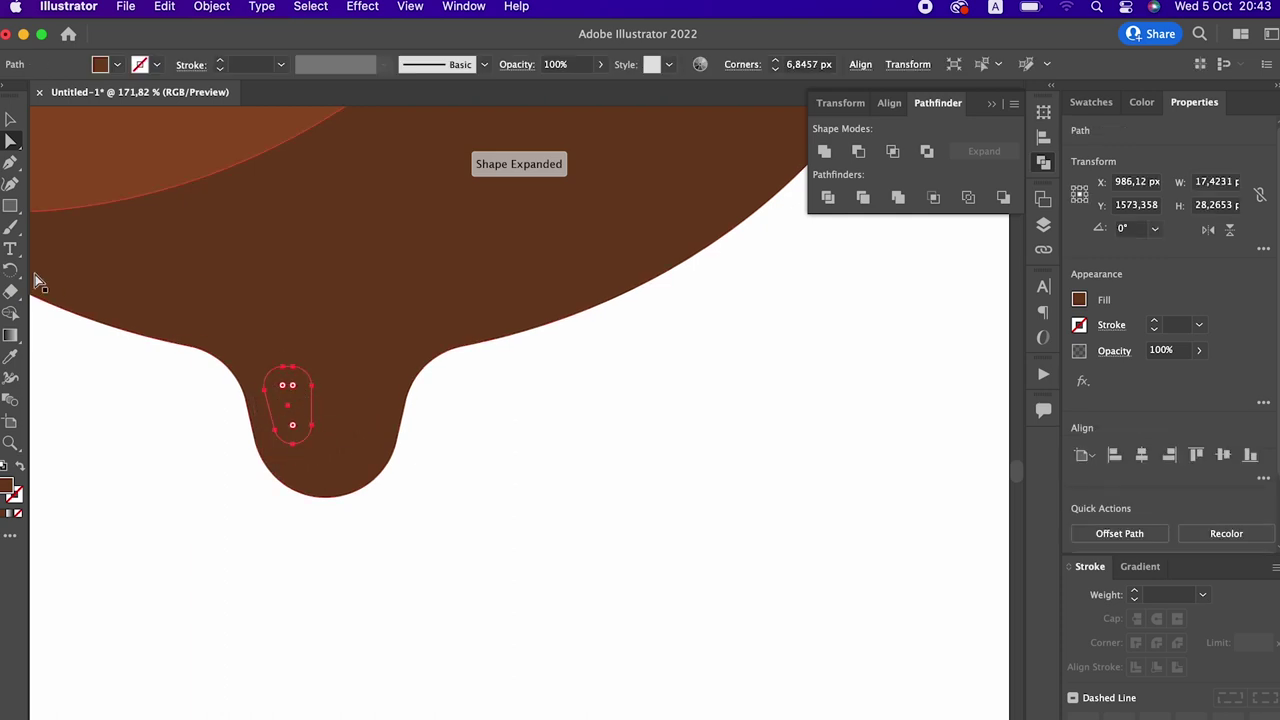
{"action": "left_click", "coordinate": [10, 356]}
{"action": "left_click", "coordinate": [85, 166]}
{"action": "left_click", "coordinate": [10, 120]}
{"action": "left_click", "coordinate": [123, 358]}
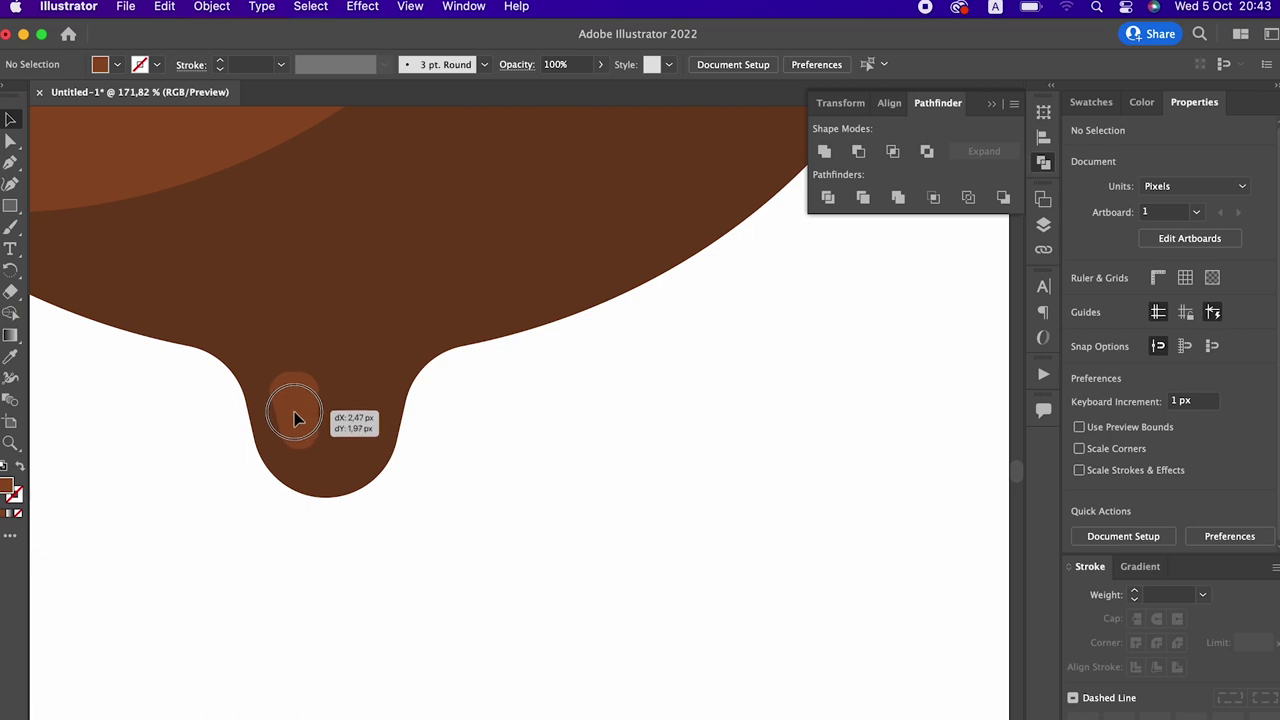
Zoom back out to the acorn body and start a highlight path at its upper left
{"action": "key", "text": "z"}
{"action": "left_click_drag", "start_coordinate": [614, 449], "coordinate": [272, 421]}
{"action": "left_click_drag", "start_coordinate": [585, 353], "coordinate": [453, 445]}
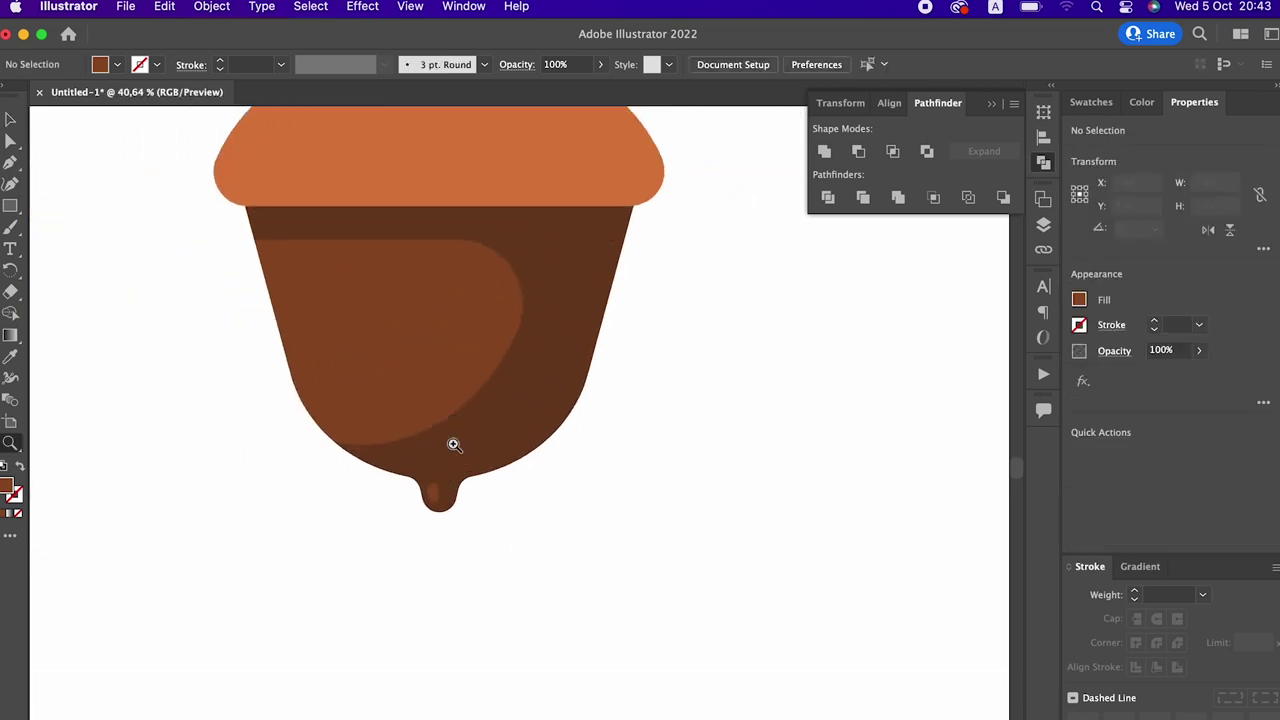
{"action": "left_click", "coordinate": [525, 382]}
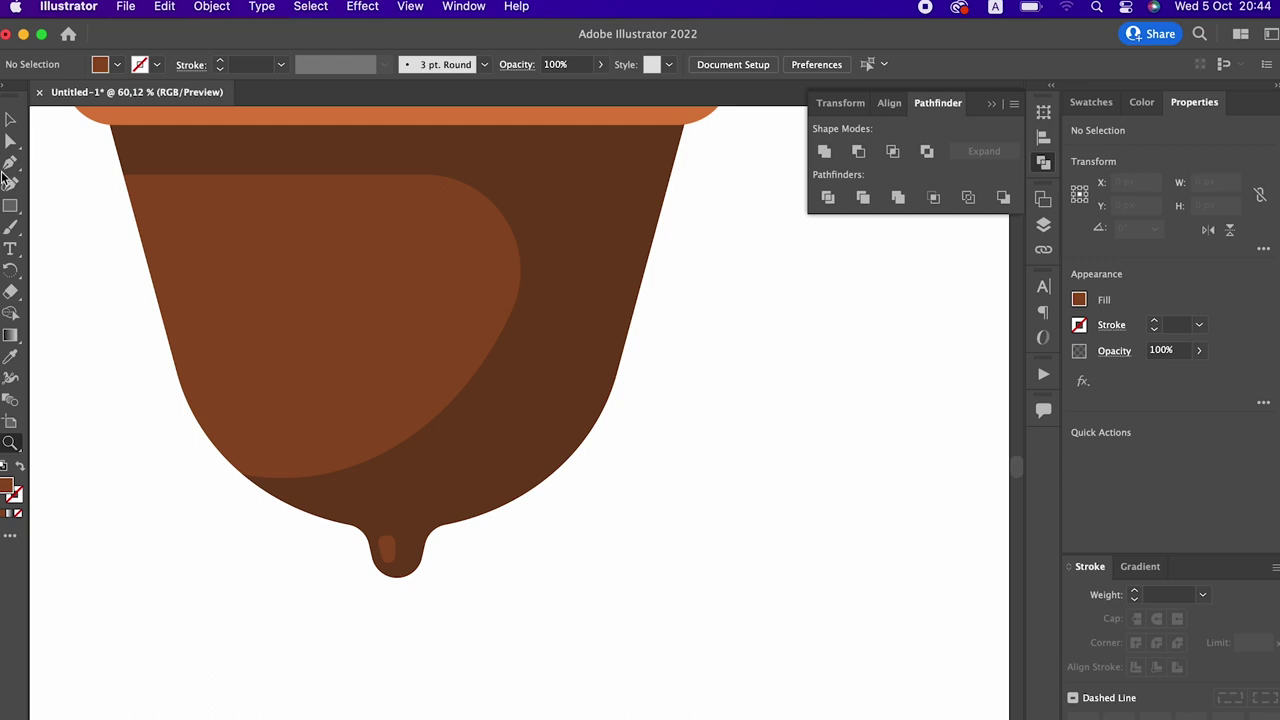
{"action": "left_click", "coordinate": [159, 198]}
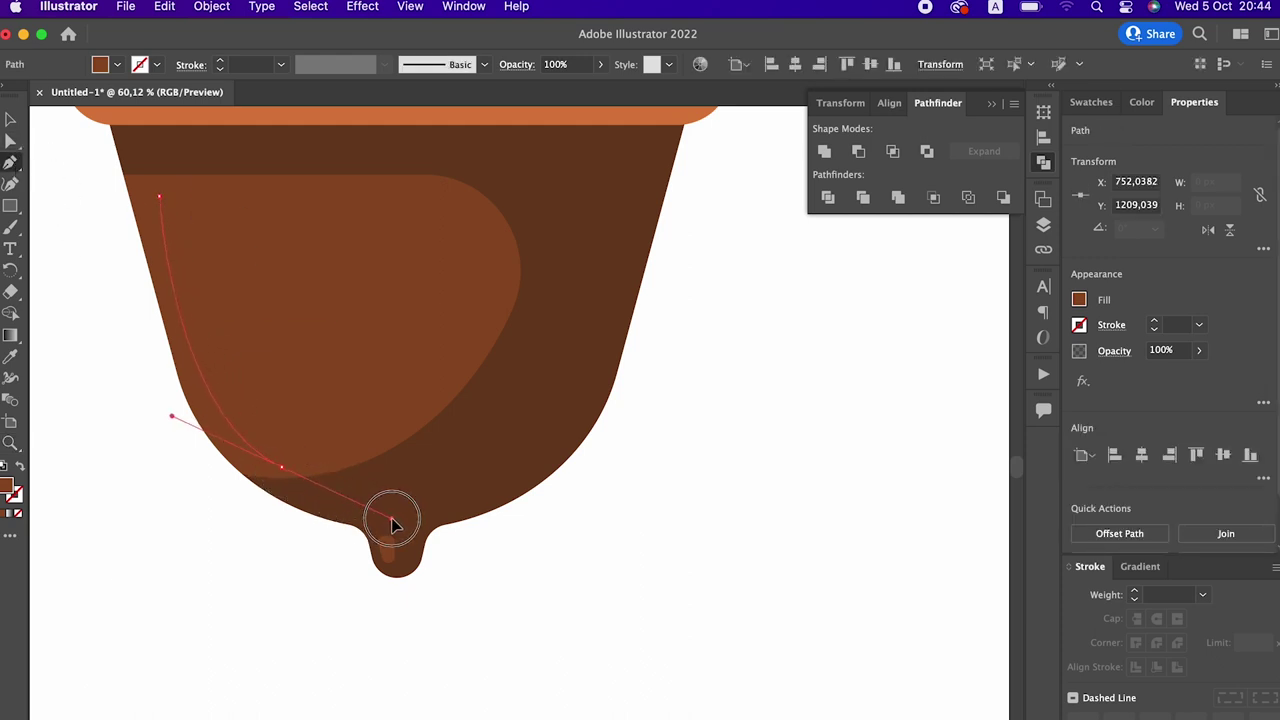
Outline a thin sliver along the body's left side with the Pen tool
{"action": "left_click_drag", "start_coordinate": [335, 505], "coordinate": [285, 467]}
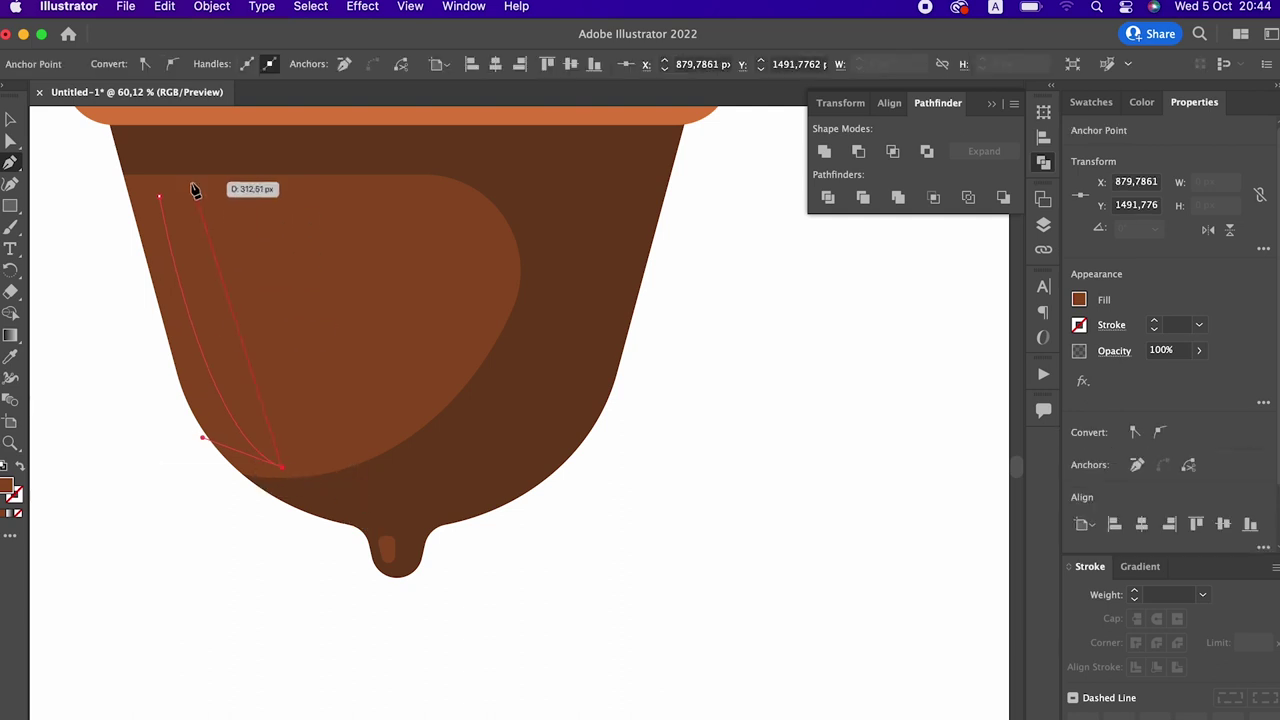
{"action": "left_click", "coordinate": [232, 200]}
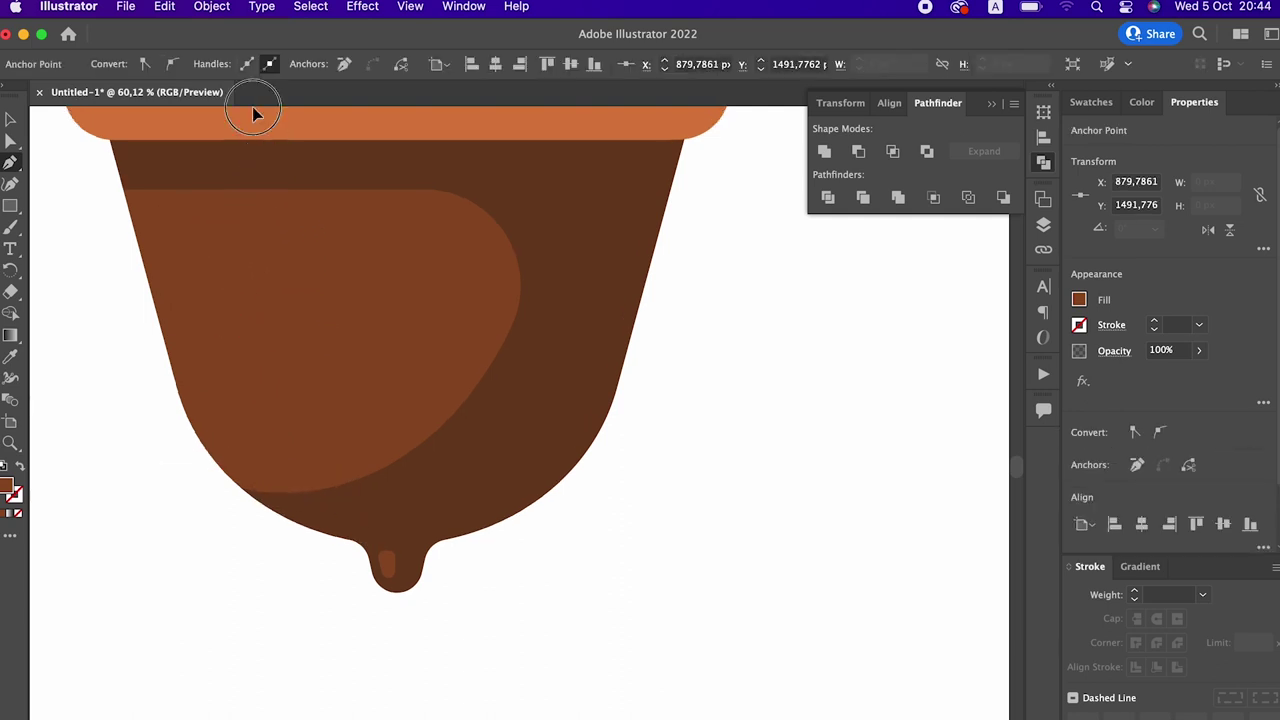
{"action": "scroll", "coordinate": [254, 114], "scroll_direction": "up", "scroll_amount": 8}
{"action": "left_click", "coordinate": [188, 202]}
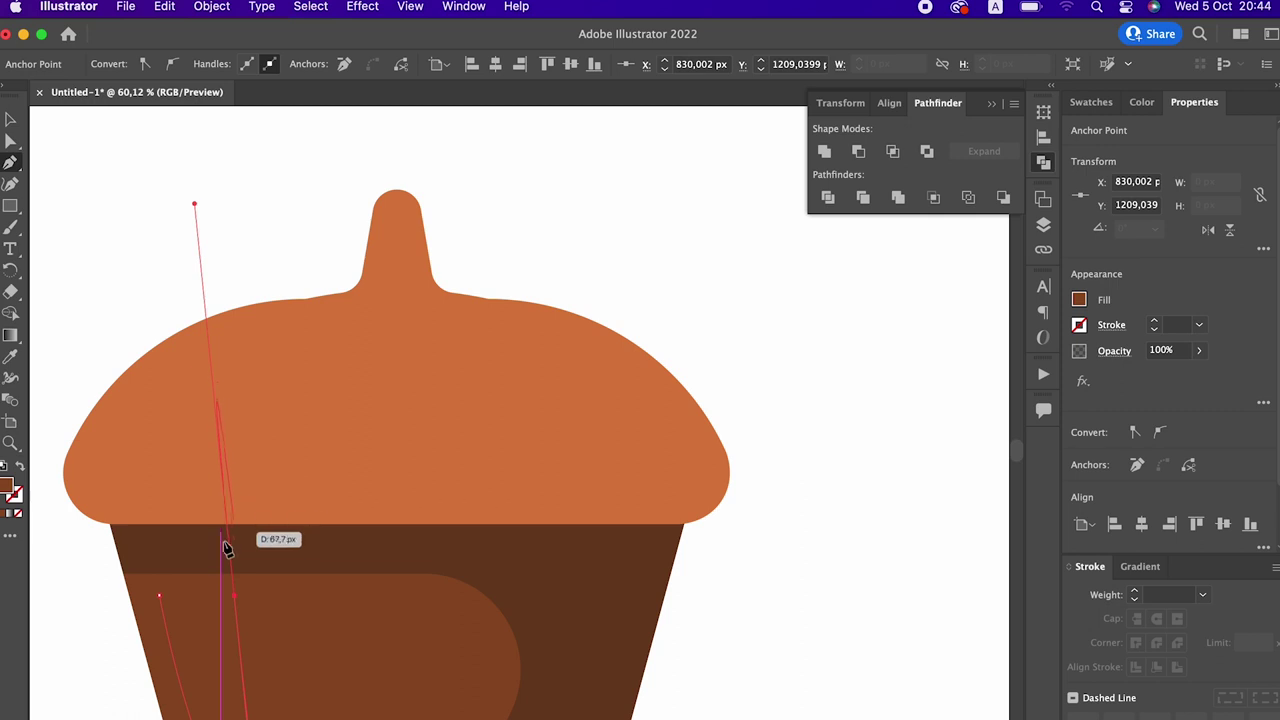
{"action": "key", "text": "super+z"}
{"action": "left_click", "coordinate": [160, 596]}
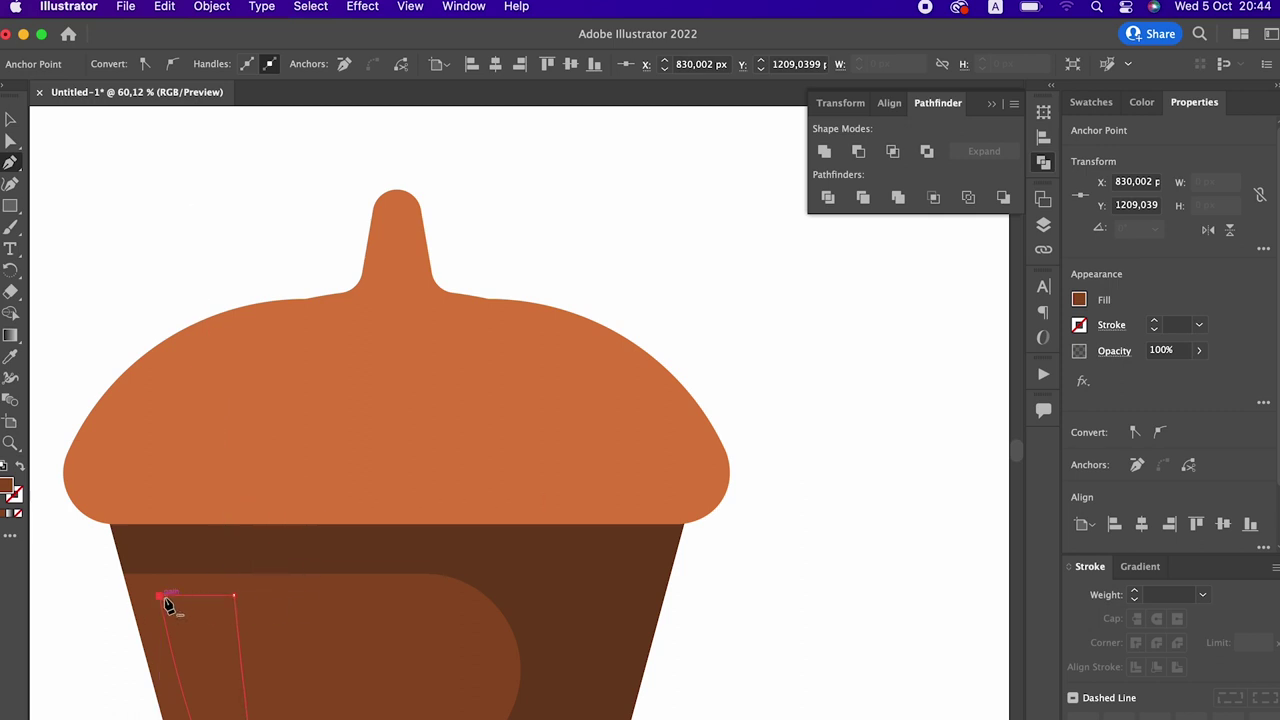
{"action": "scroll", "coordinate": [236, 335], "scroll_direction": "down", "scroll_amount": 6}
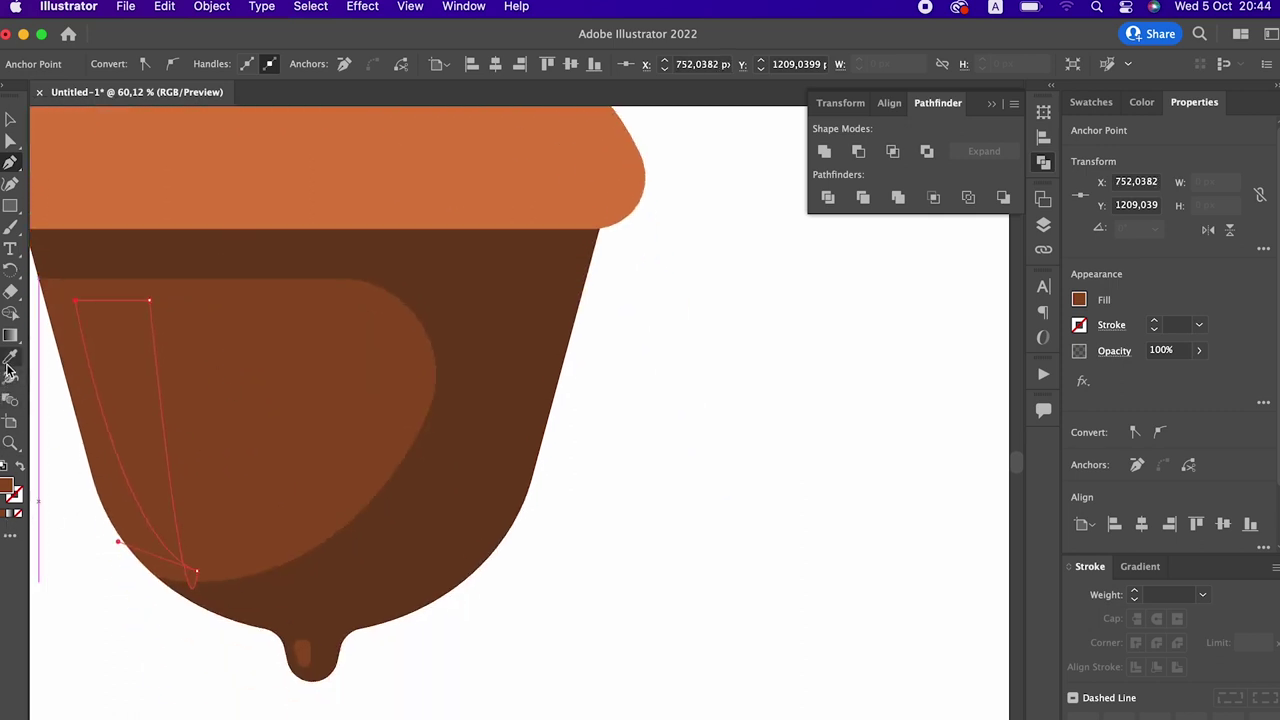
Fill the sliver light orange and curve it into a narrow-topped streak
{"action": "key", "text": "i"}
{"action": "double_click", "coordinate": [7, 489]}
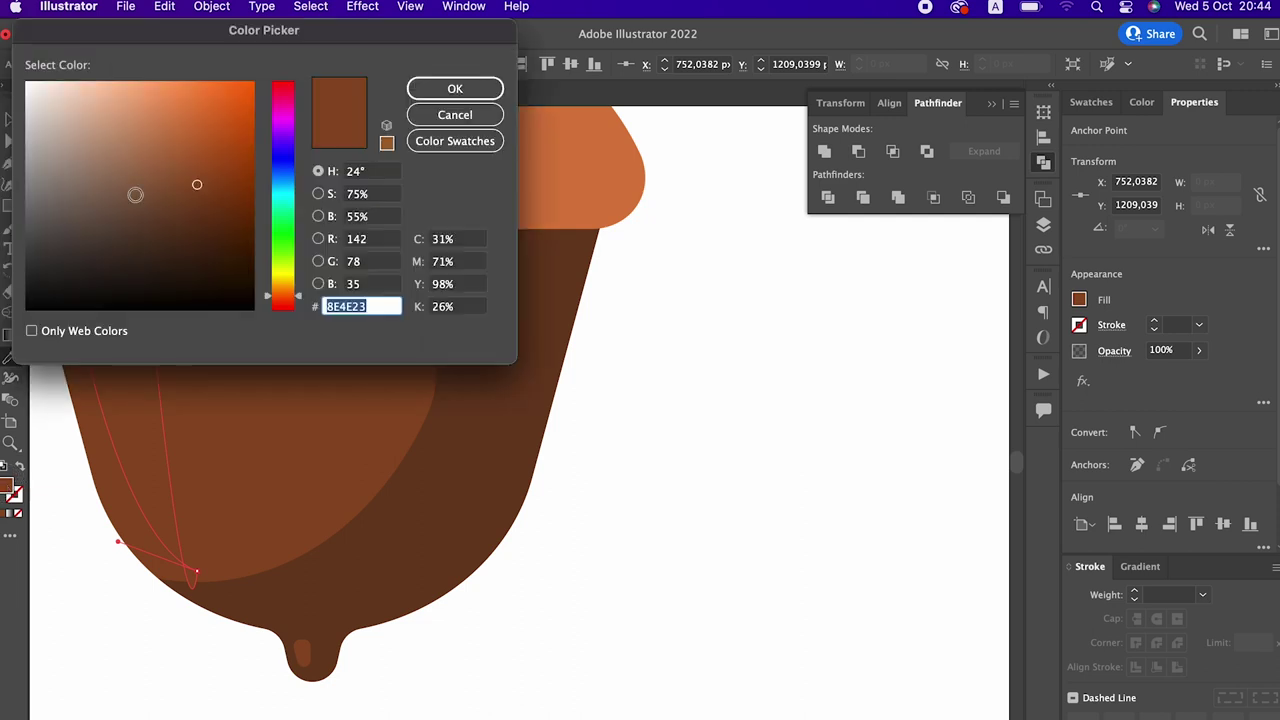
{"action": "left_click", "coordinate": [185, 130]}
{"action": "left_click", "coordinate": [416, 95]}
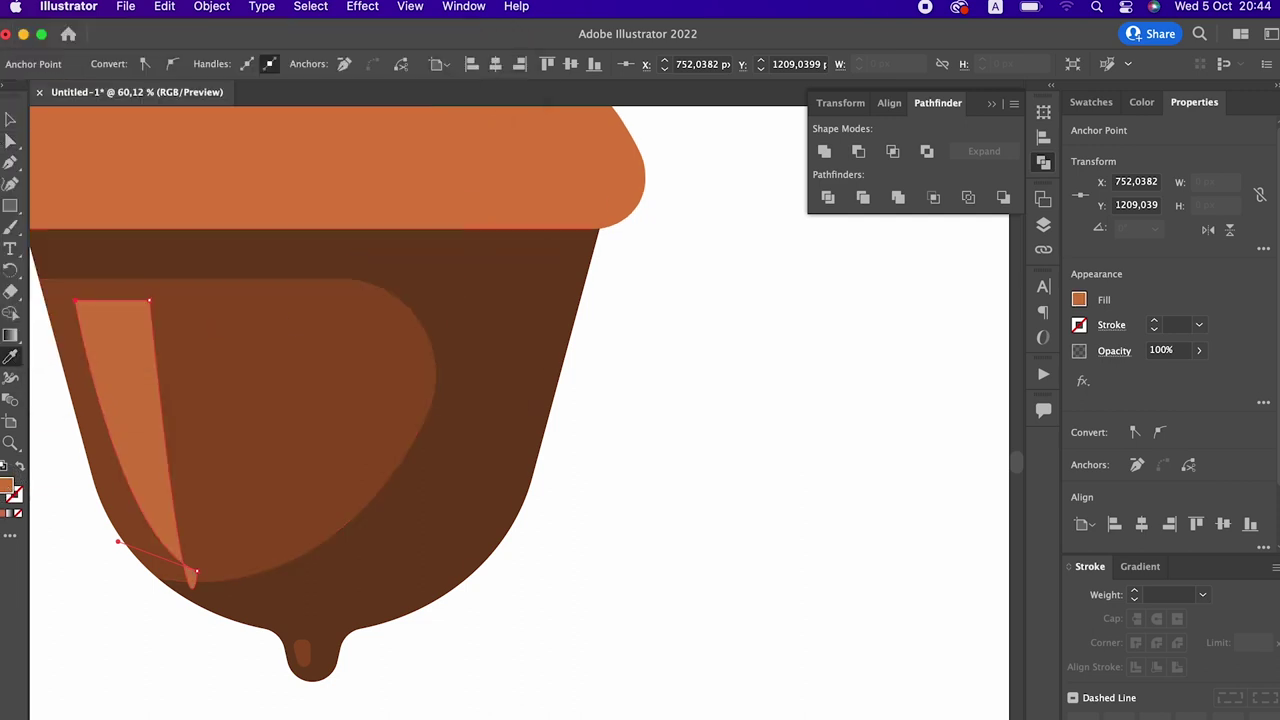
{"action": "left_click", "coordinate": [10, 182]}
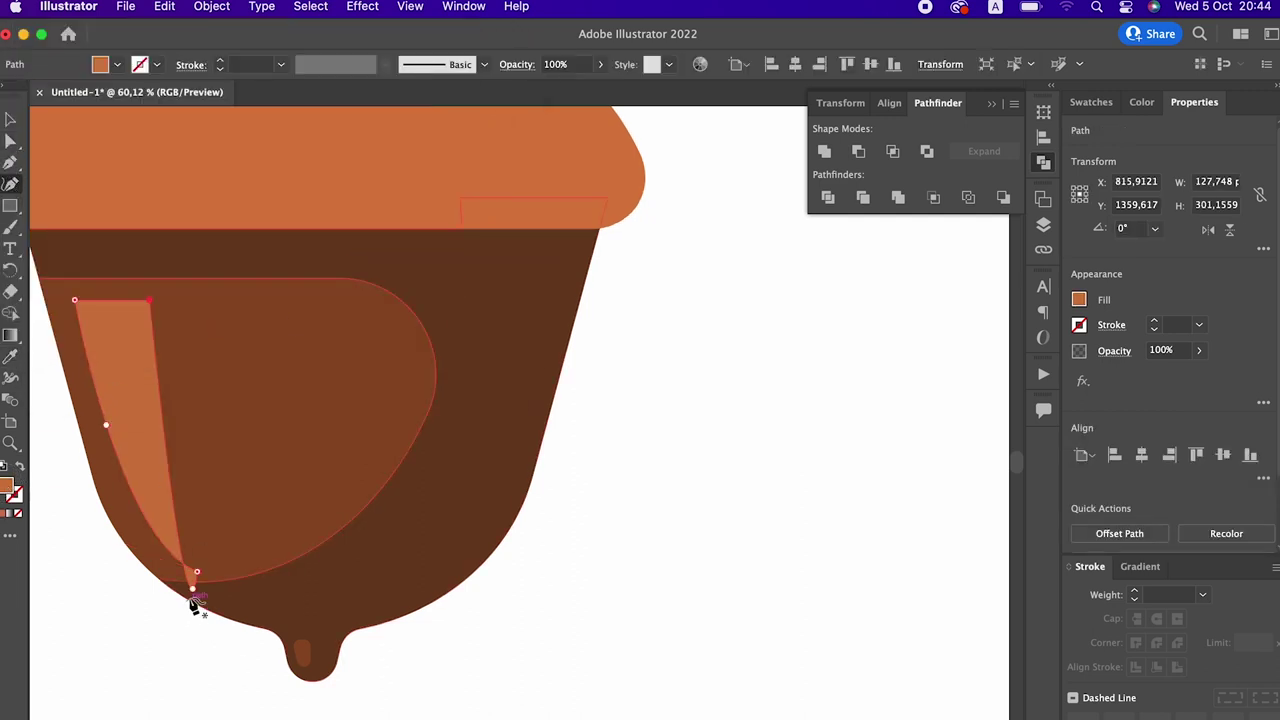
{"action": "left_click_drag", "start_coordinate": [190, 588], "coordinate": [150, 432]}
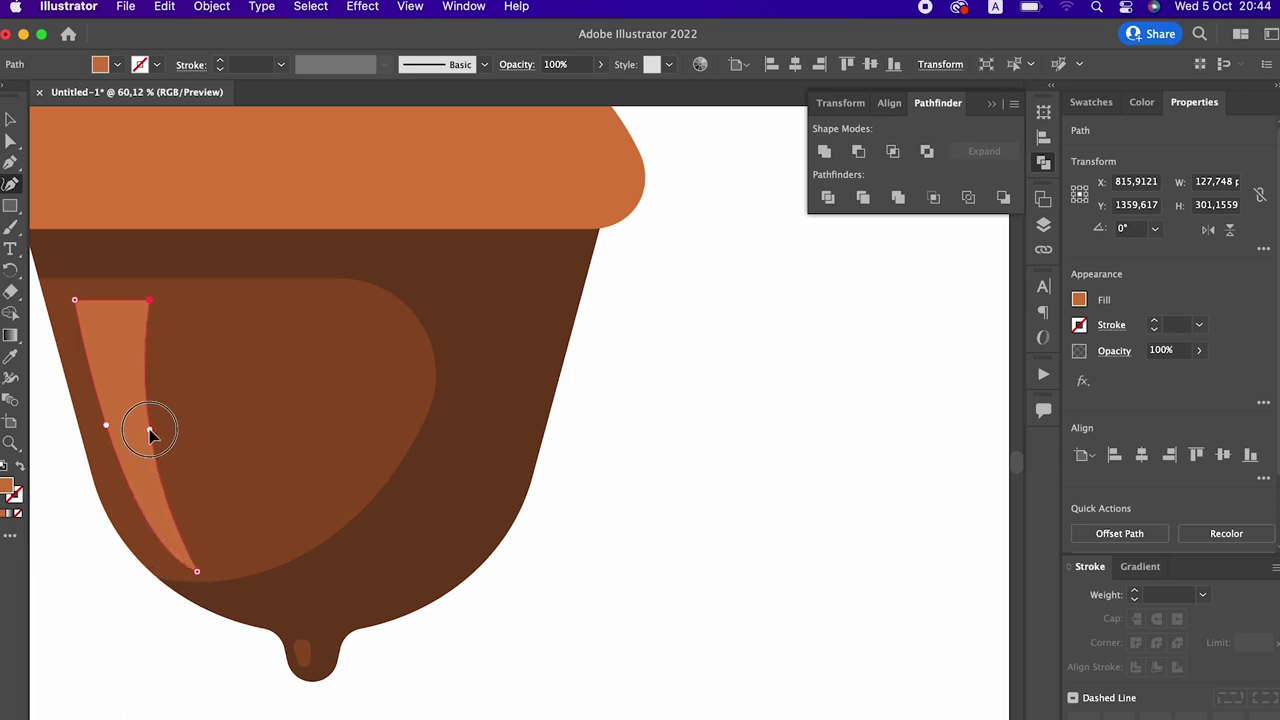
{"action": "left_click_drag", "start_coordinate": [150, 301], "coordinate": [136, 301]}
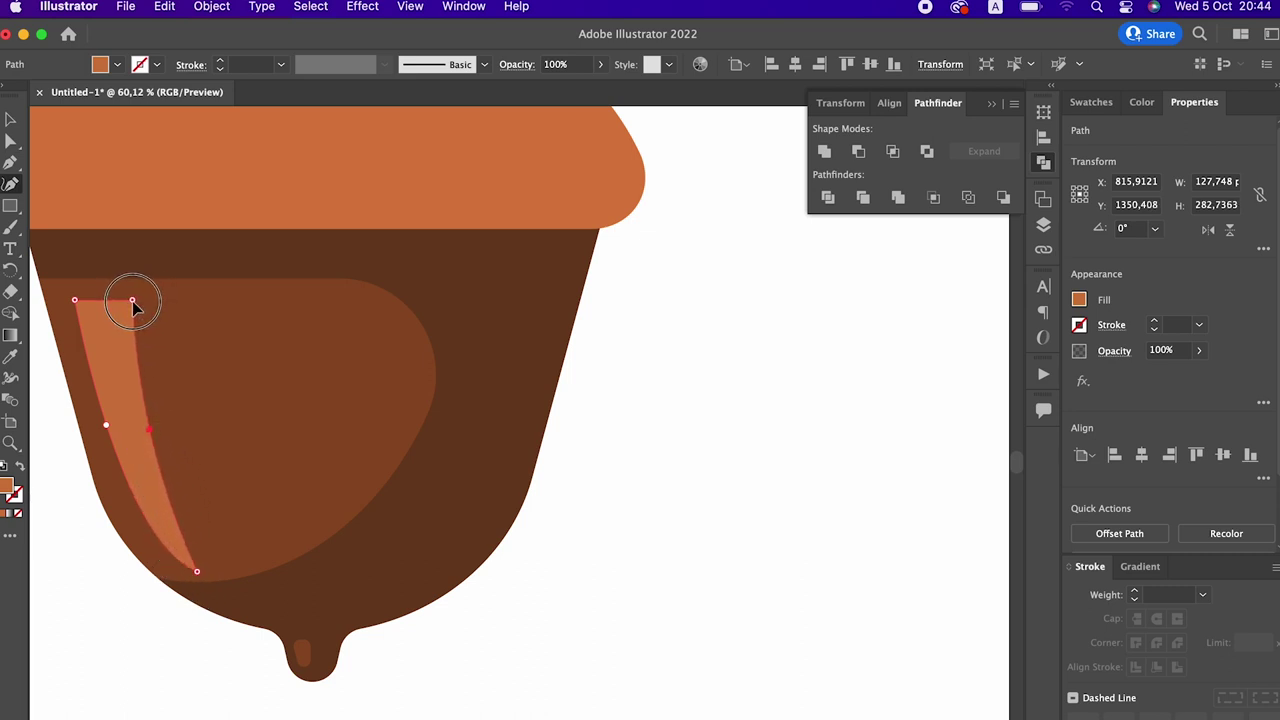
{"action": "mouse_move", "coordinate": [492, 309]}
{"action": "left_mouse_down"}
{"action": "mouse_move", "coordinate": [274, 337]}
{"action": "mouse_move", "coordinate": [350, 357]}
{"action": "left_mouse_up"}
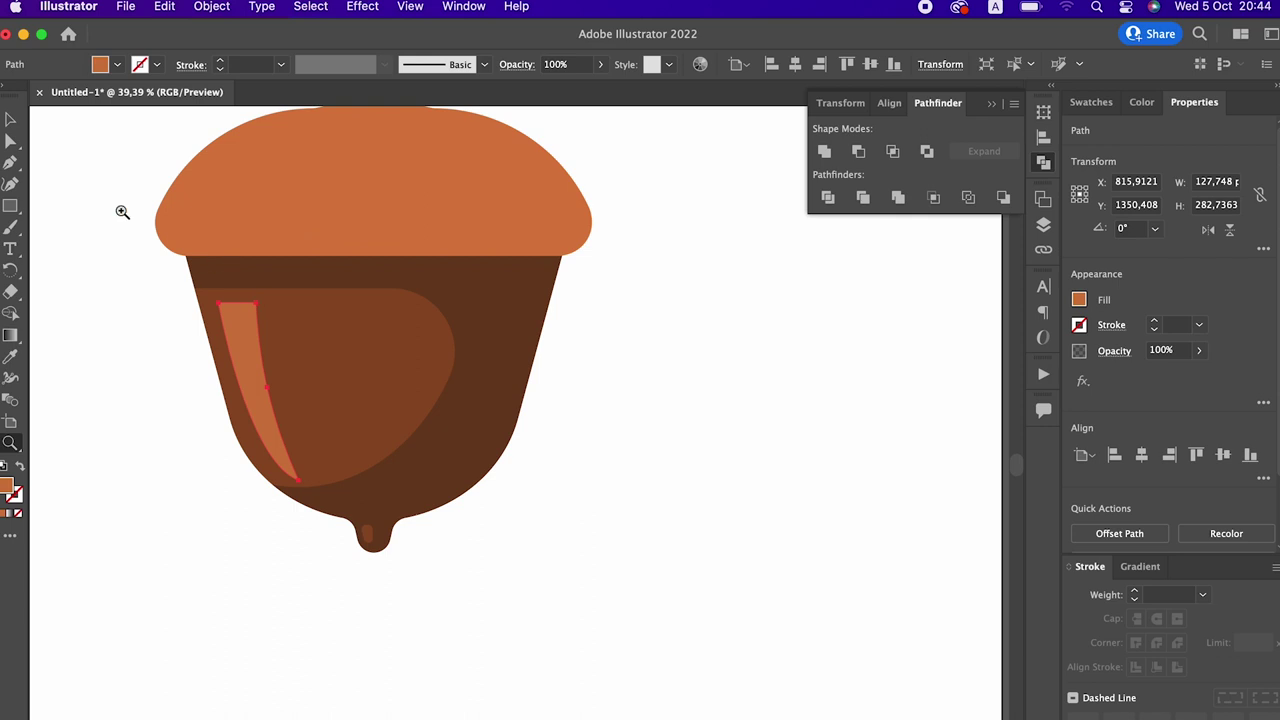
{"action": "left_click", "coordinate": [10, 119]}
Nudge the left orange highlight into a better position on the body
{"action": "left_click", "coordinate": [194, 403]}
{"action": "left_click_drag", "start_coordinate": [257, 386], "coordinate": [282, 413]}
{"action": "left_click", "coordinate": [338, 614]}
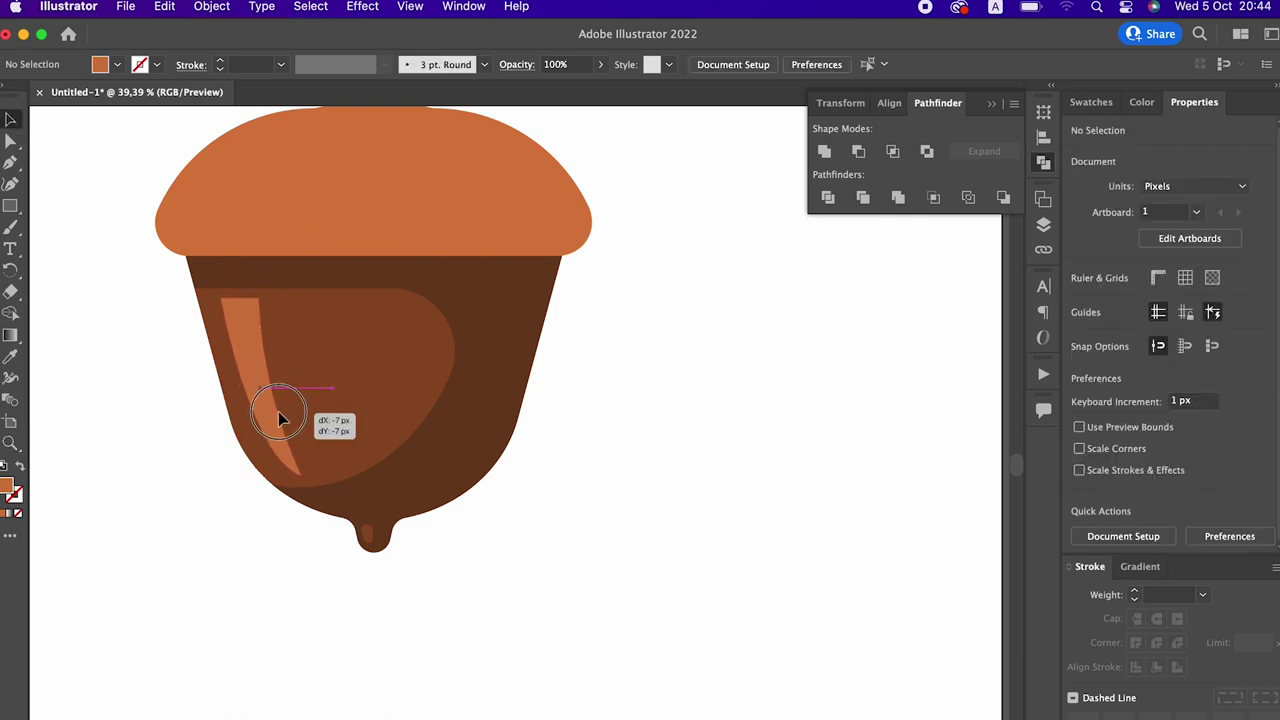
{"action": "left_click", "coordinate": [274, 531]}
{"action": "key", "text": "z"}
{"action": "mouse_move", "coordinate": [376, 510]}
{"action": "left_mouse_down"}
{"action": "mouse_move", "coordinate": [293, 507]}
{"action": "mouse_move", "coordinate": [423, 423]}
{"action": "mouse_move", "coordinate": [376, 491]}
{"action": "left_mouse_up"}
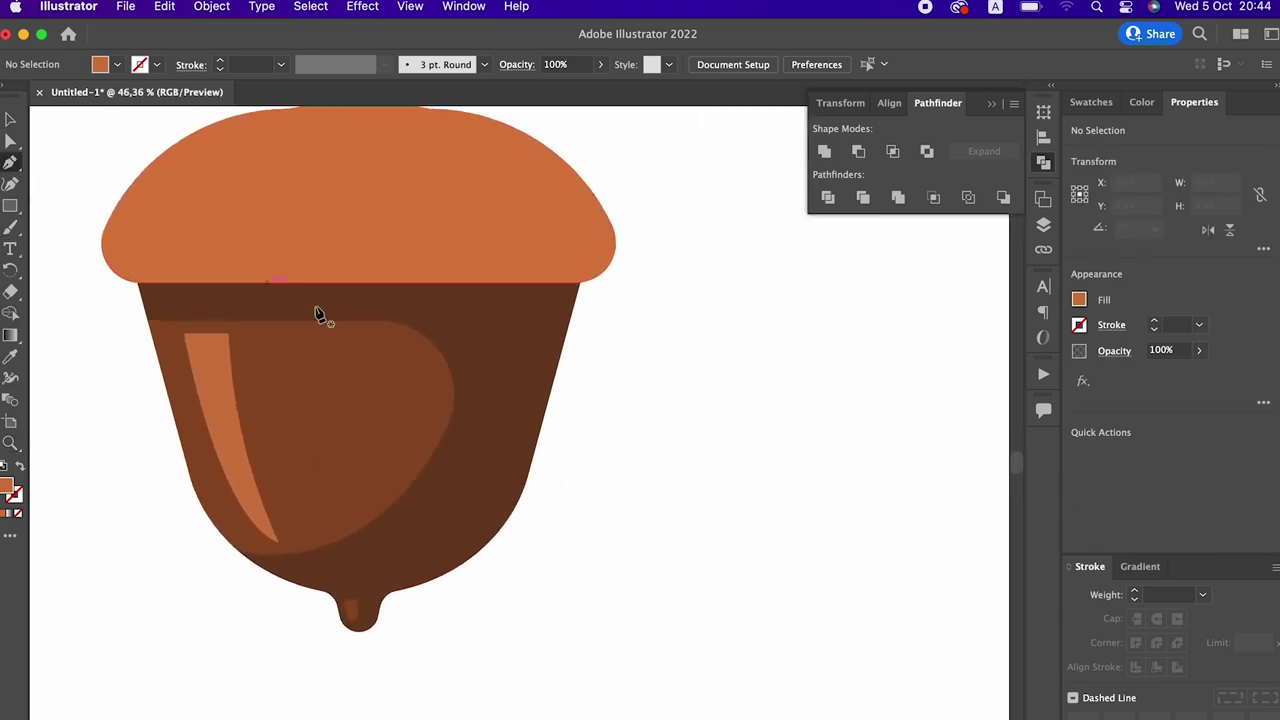
Draw a curved sliver on the body's right side filled with the body brown
{"action": "left_click", "coordinate": [528, 384]}
{"action": "left_click_drag", "start_coordinate": [426, 554], "coordinate": [332, 597]}
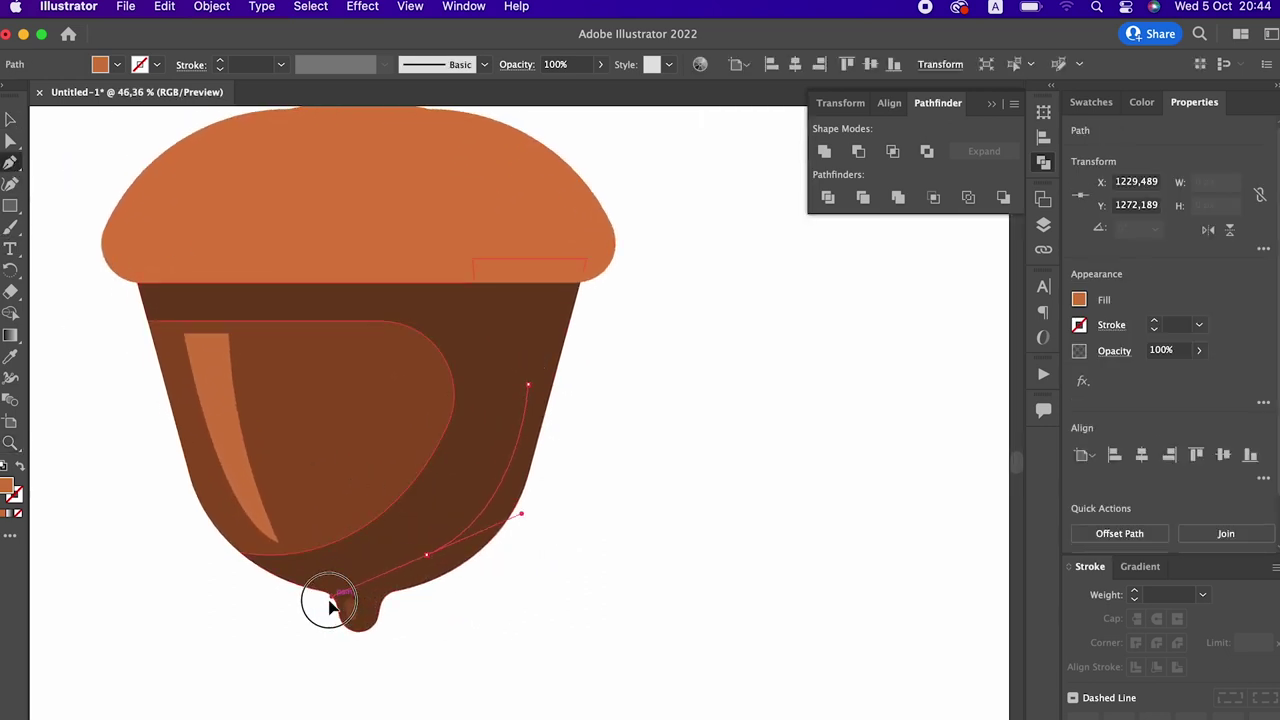
{"action": "left_click", "coordinate": [427, 555]}
{"action": "left_click", "coordinate": [529, 386]}
{"action": "left_click_drag", "start_coordinate": [530, 390], "coordinate": [560, 260]}
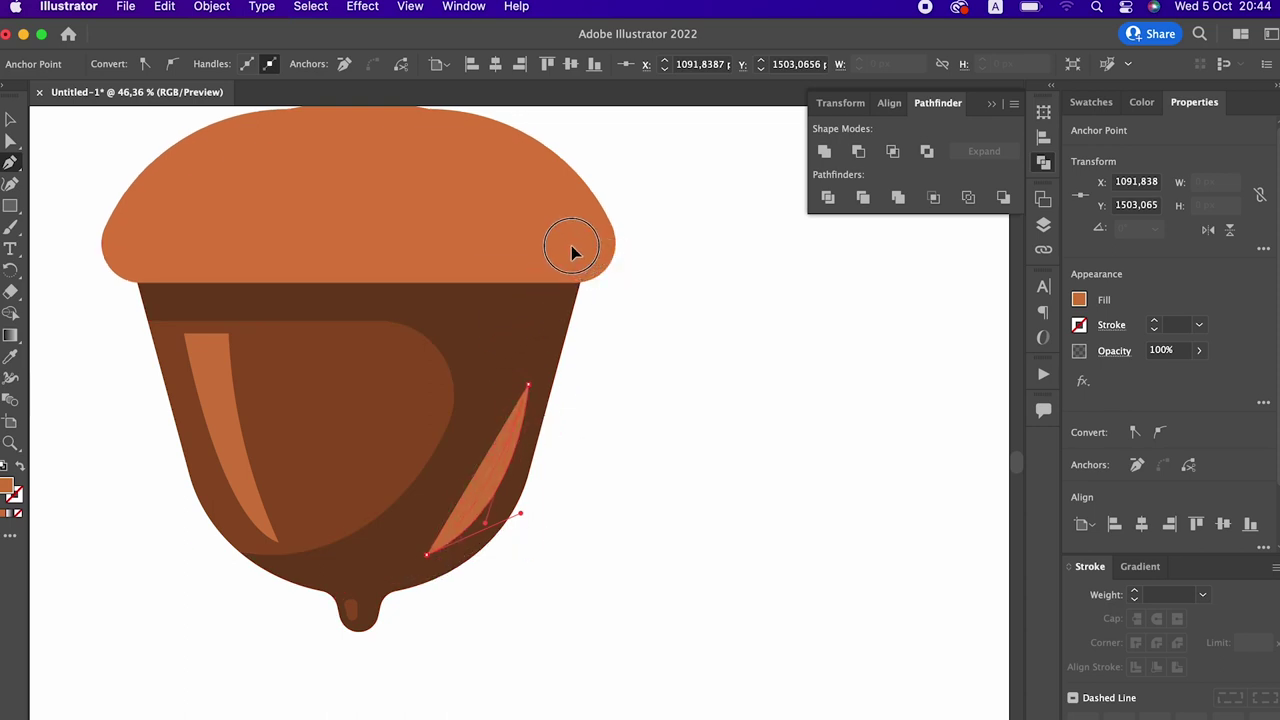
{"action": "left_click", "coordinate": [11, 358]}
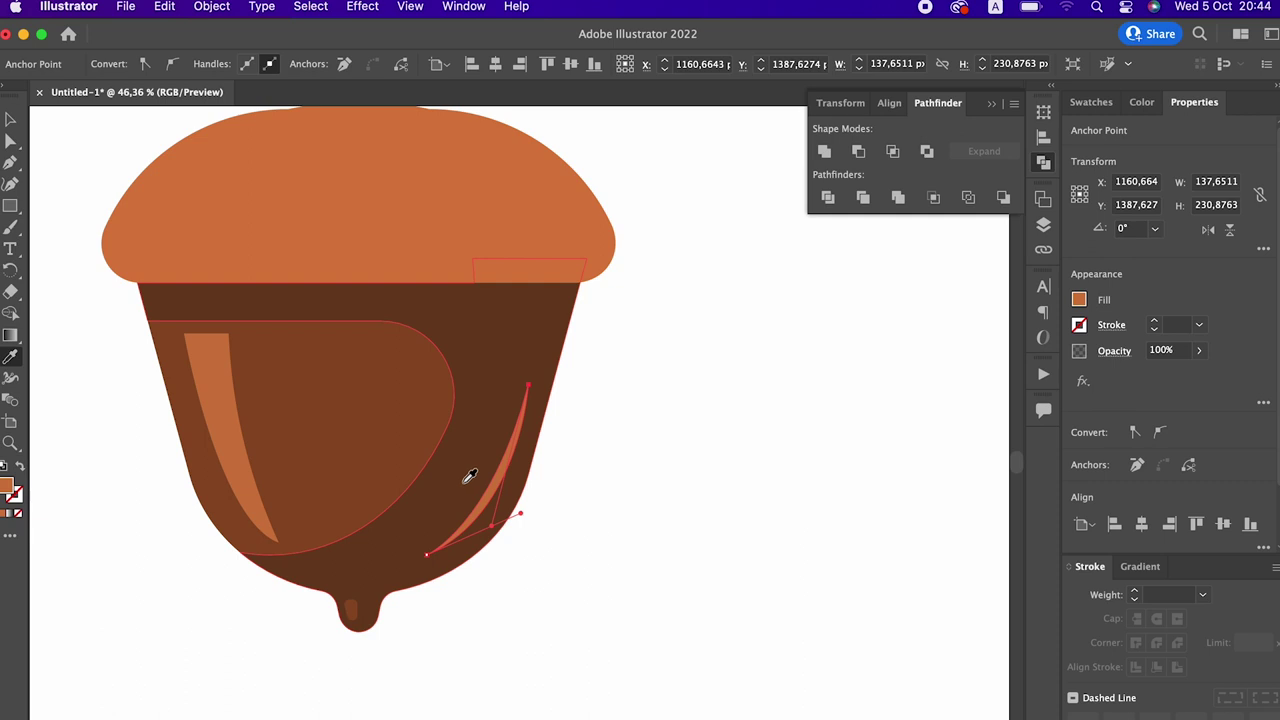
{"action": "left_click", "coordinate": [466, 477]}
Give the sliver a darker brown and stretch it into a longer crescent
{"action": "double_click", "coordinate": [10, 482]}
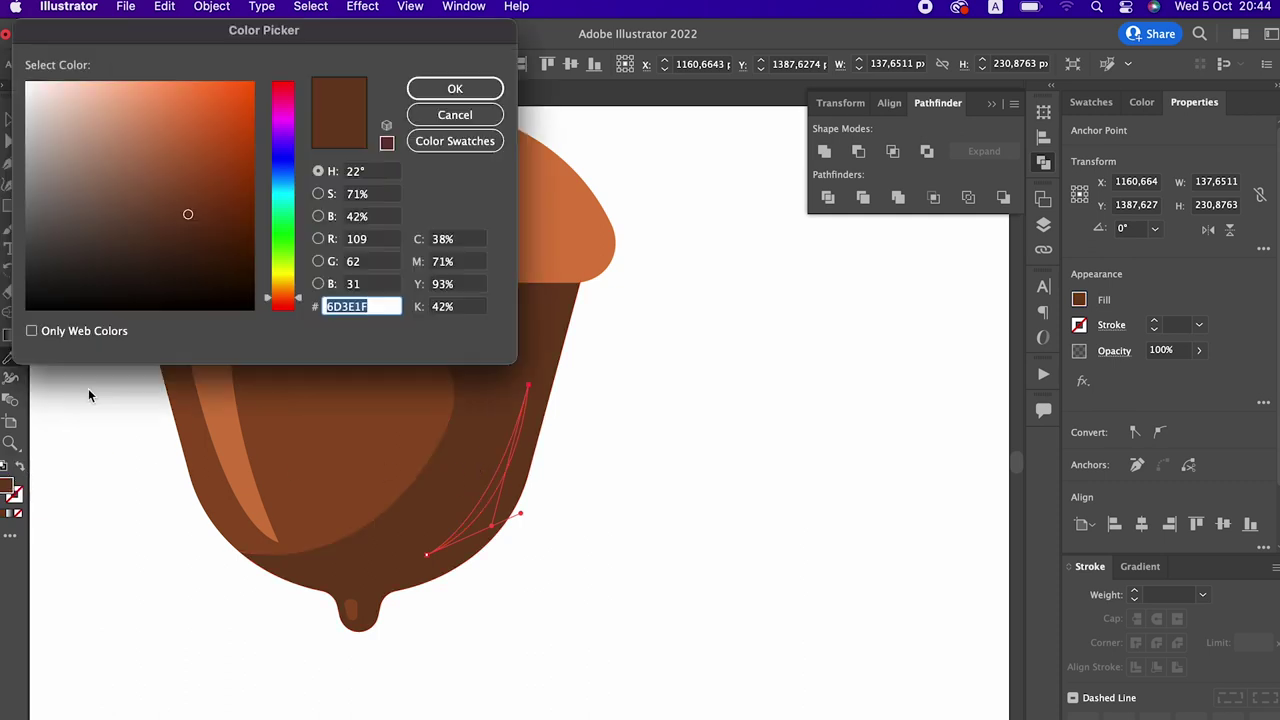
{"action": "left_click", "coordinate": [165, 242]}
{"action": "left_click", "coordinate": [455, 89]}
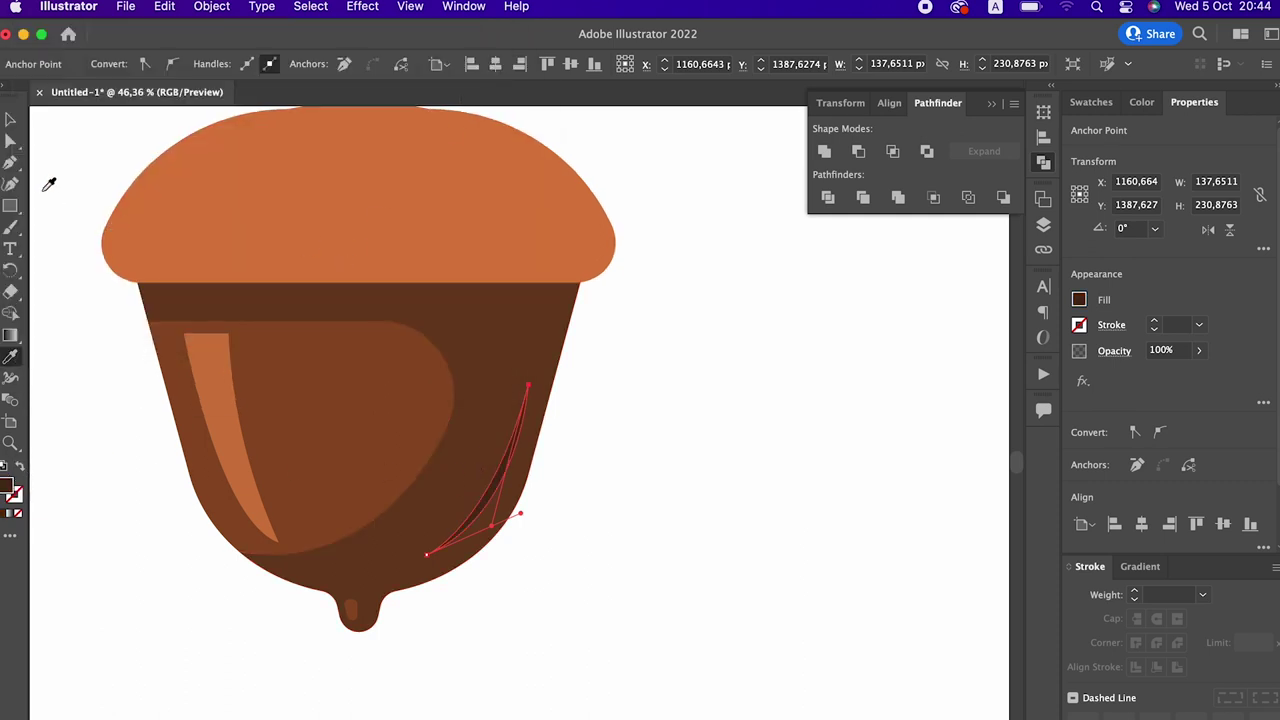
{"action": "left_click", "coordinate": [12, 184]}
{"action": "mouse_move", "coordinate": [465, 522]}
{"action": "left_mouse_down"}
{"action": "mouse_move", "coordinate": [468, 487]}
{"action": "mouse_move", "coordinate": [497, 489]}
{"action": "left_mouse_up"}
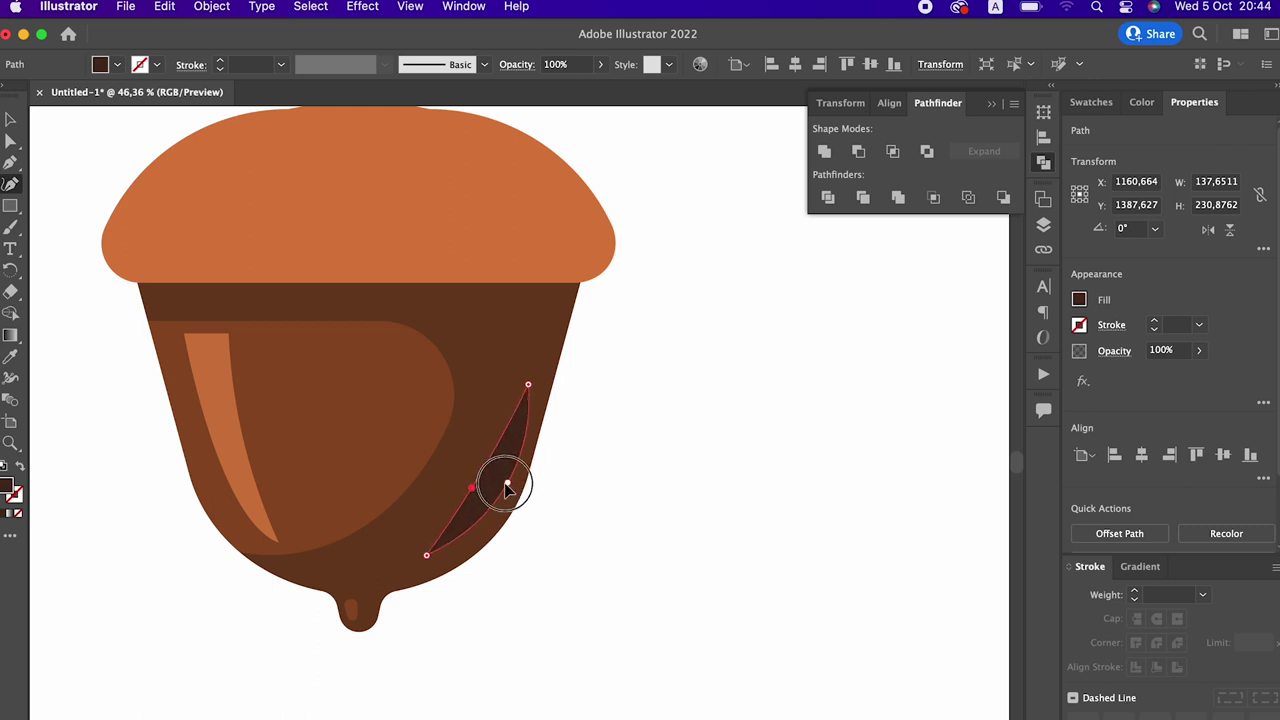
{"action": "left_click_drag", "start_coordinate": [426, 557], "coordinate": [401, 553]}
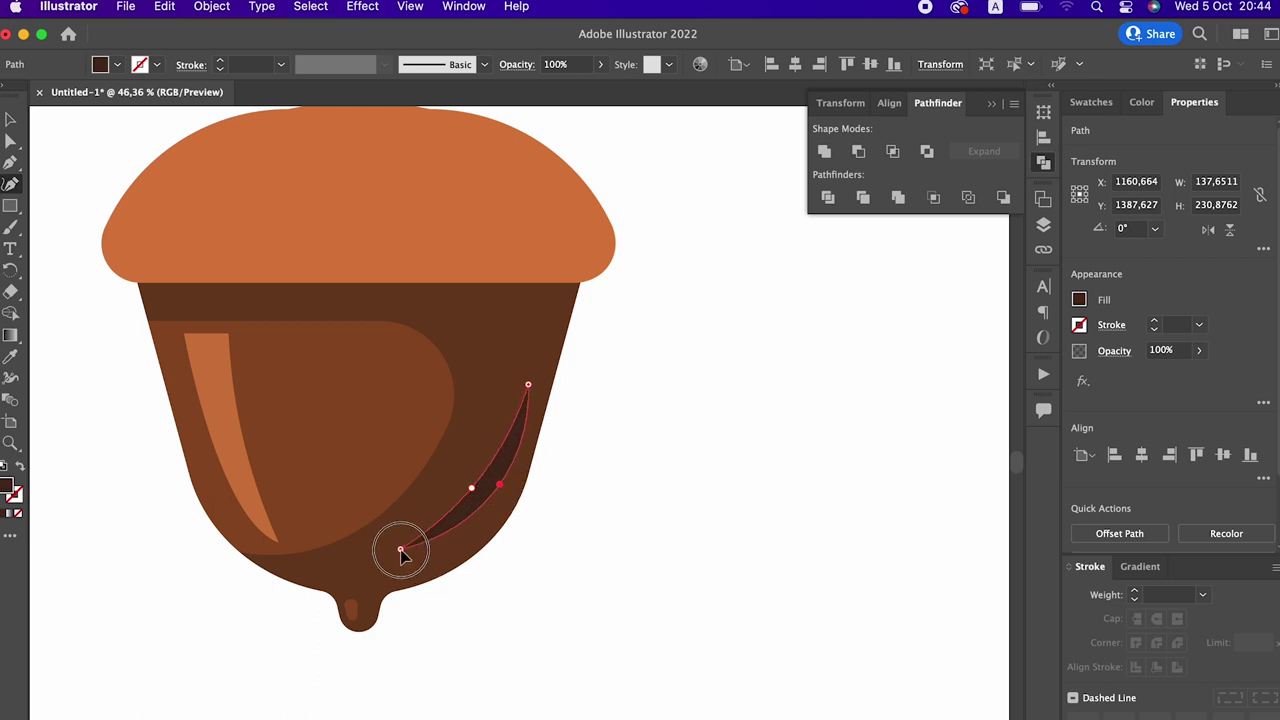
{"action": "mouse_move", "coordinate": [529, 387]}
{"action": "left_mouse_down"}
{"action": "mouse_move", "coordinate": [527, 360]}
{"action": "mouse_move", "coordinate": [470, 369]}
{"action": "mouse_move", "coordinate": [475, 335]}
{"action": "left_mouse_up"}
{"action": "key", "text": "z"}
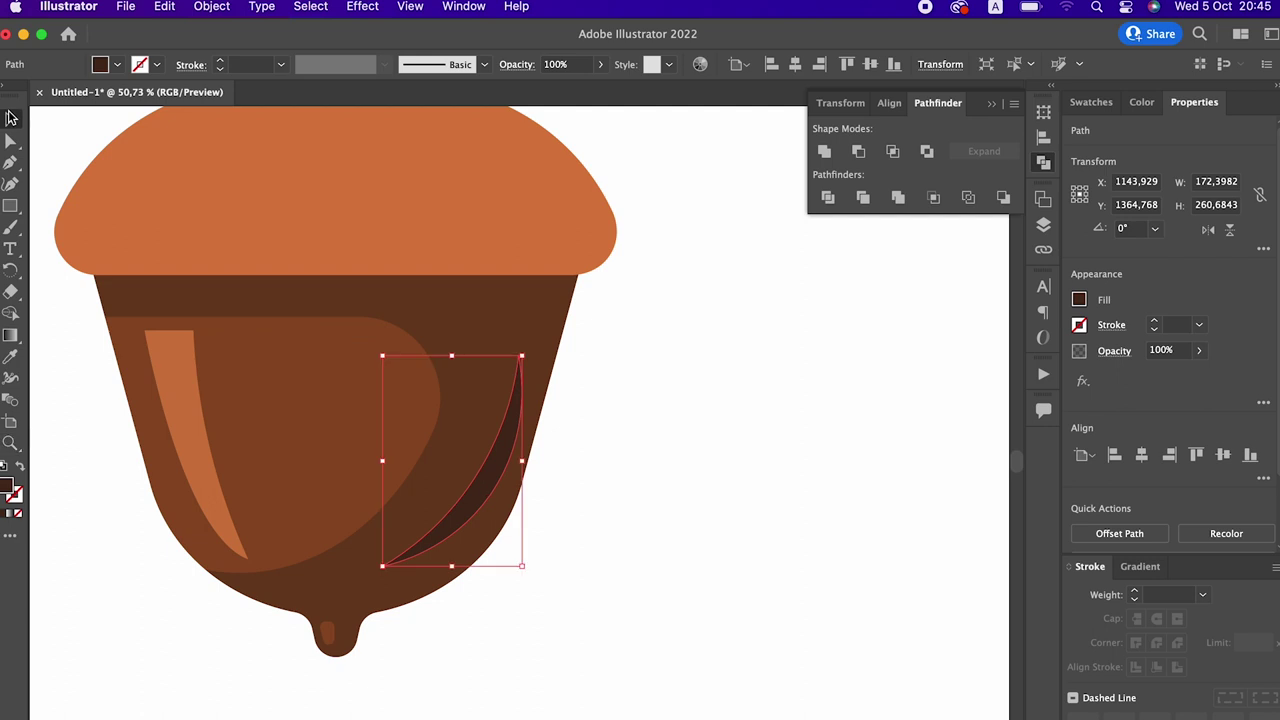
Zoom in on the right-side crescent and select it for curve editing
{"action": "left_click", "coordinate": [640, 400], "text": "super"}
{"action": "left_click", "coordinate": [600, 380], "text": "alt"}
{"action": "left_click_drag", "start_coordinate": [570, 450], "coordinate": [585, 427]}
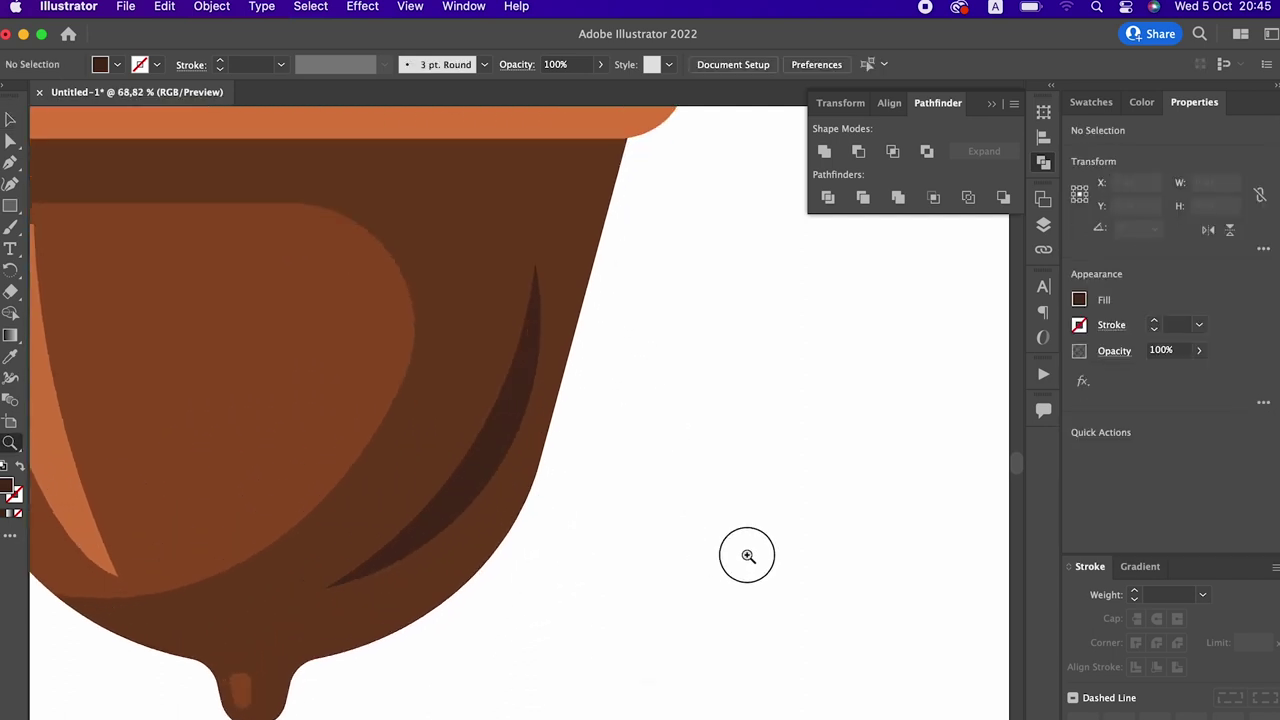
{"action": "left_click", "coordinate": [12, 122]}
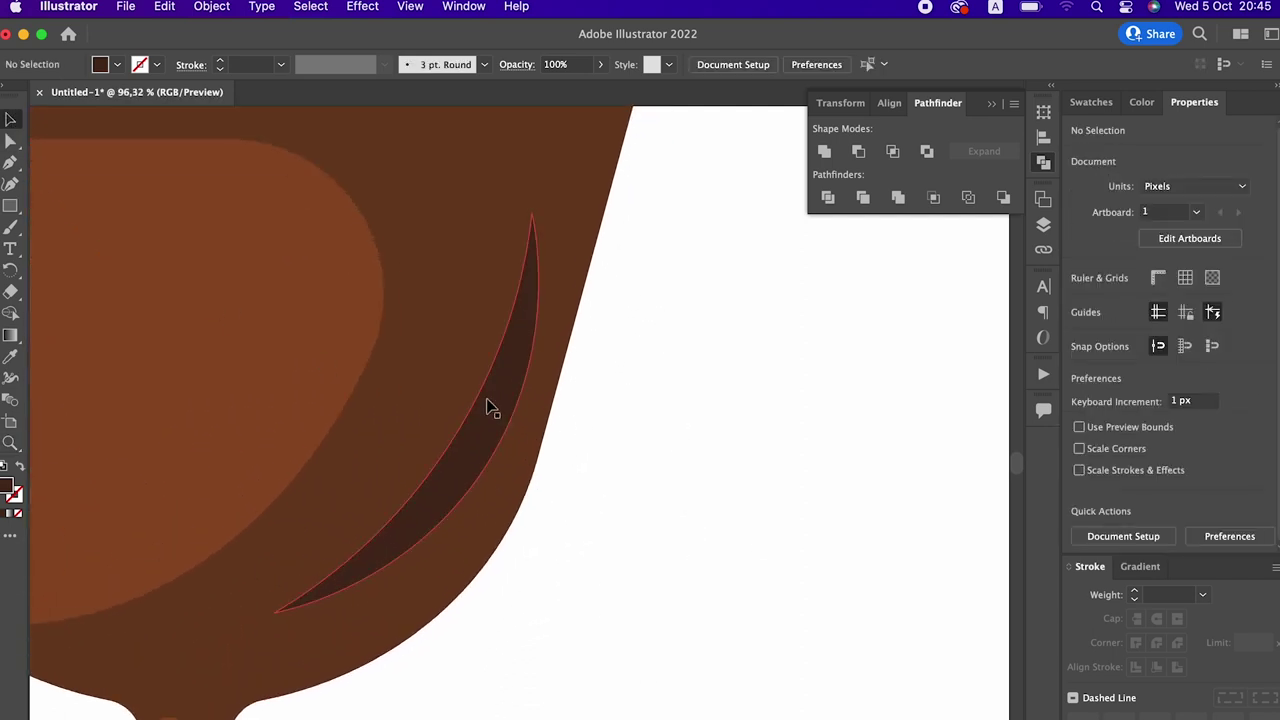
{"action": "left_click", "coordinate": [488, 410]}
{"action": "left_click", "coordinate": [11, 184]}
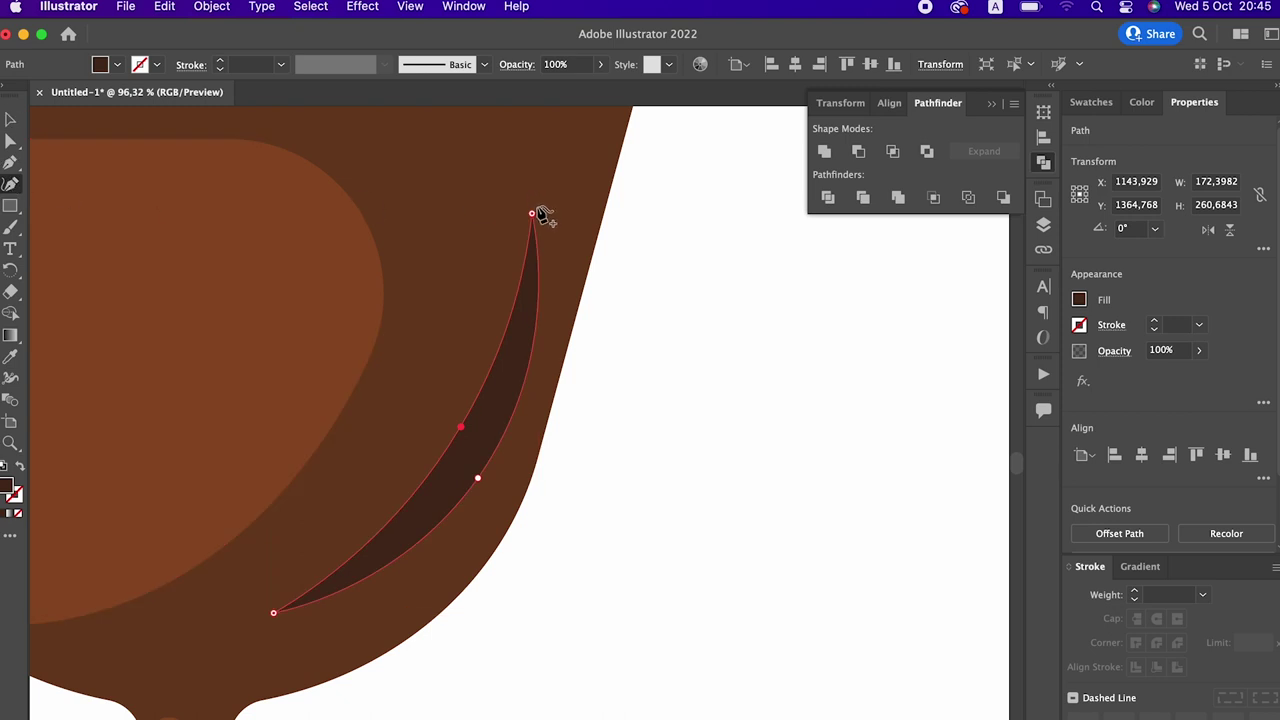
Taper the crescent to about 182 × 292 px along the body's right edge
{"action": "left_click_drag", "start_coordinate": [532, 213], "coordinate": [560, 199]}
{"action": "left_click_drag", "start_coordinate": [541, 366], "coordinate": [521, 387]}
{"action": "left_click_drag", "start_coordinate": [478, 478], "coordinate": [438, 553]}
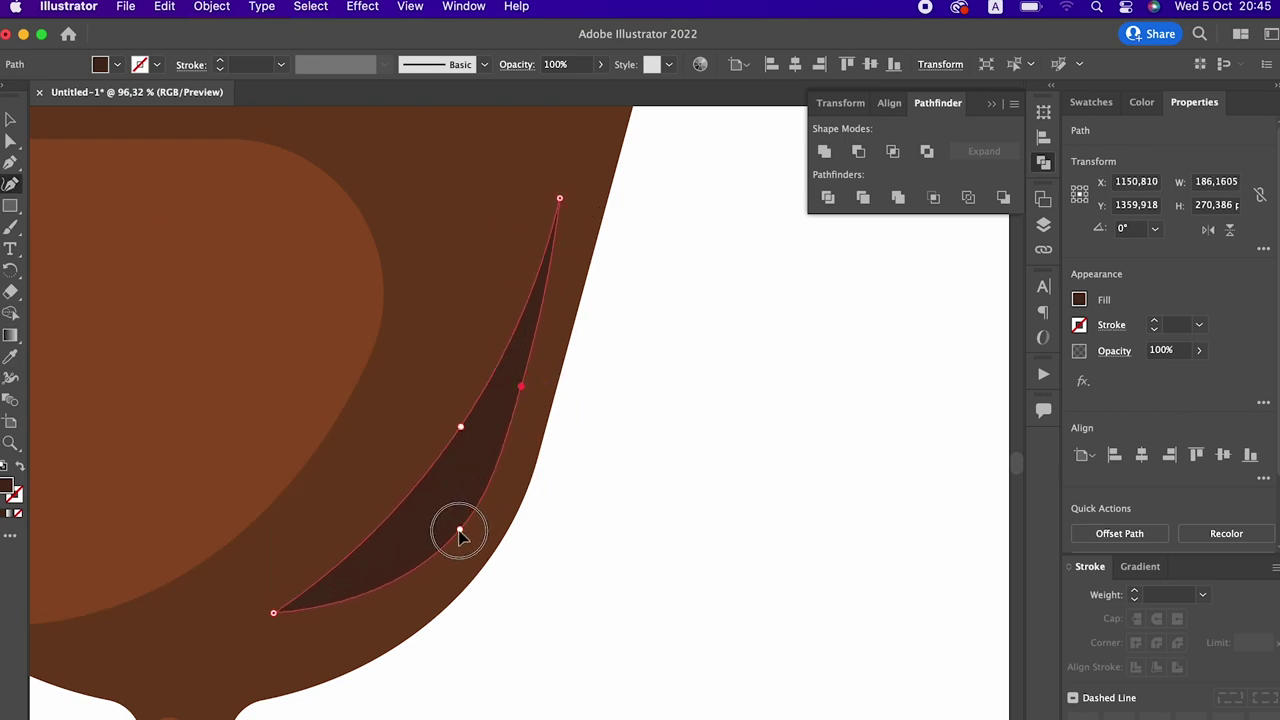
{"action": "left_click_drag", "start_coordinate": [518, 328], "coordinate": [503, 330]}
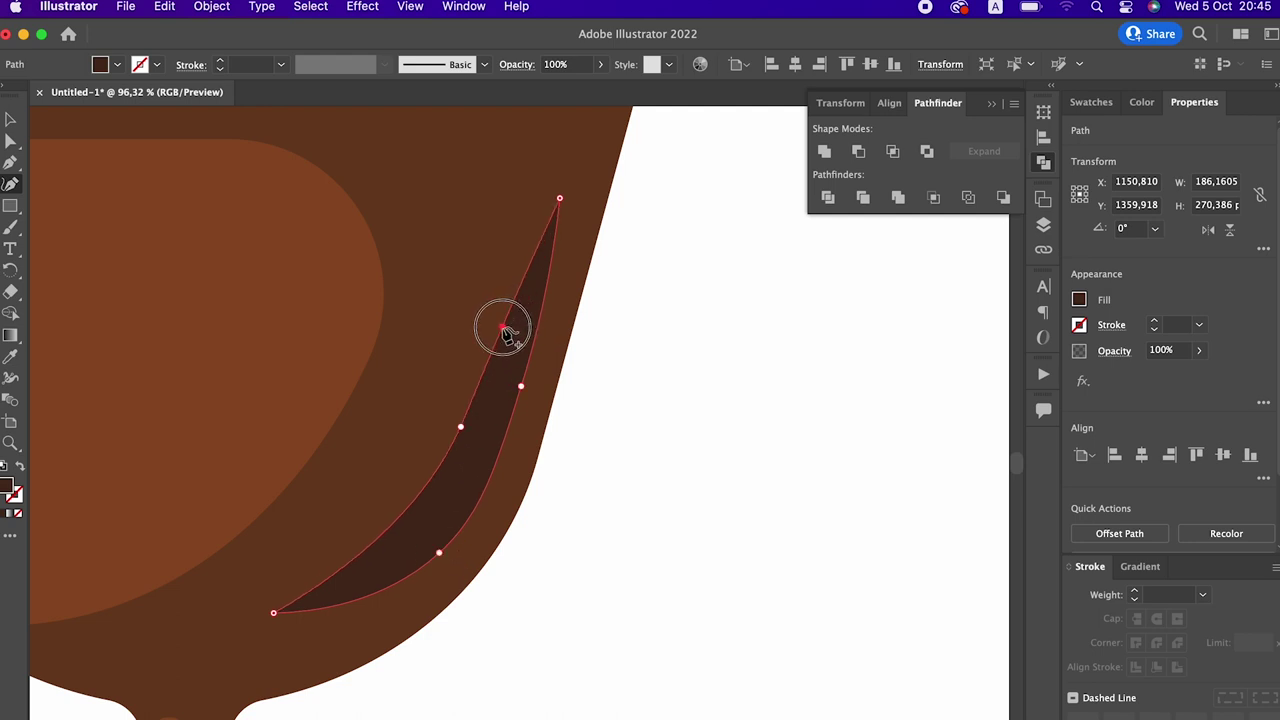
{"action": "left_click_drag", "start_coordinate": [461, 428], "coordinate": [458, 458]}
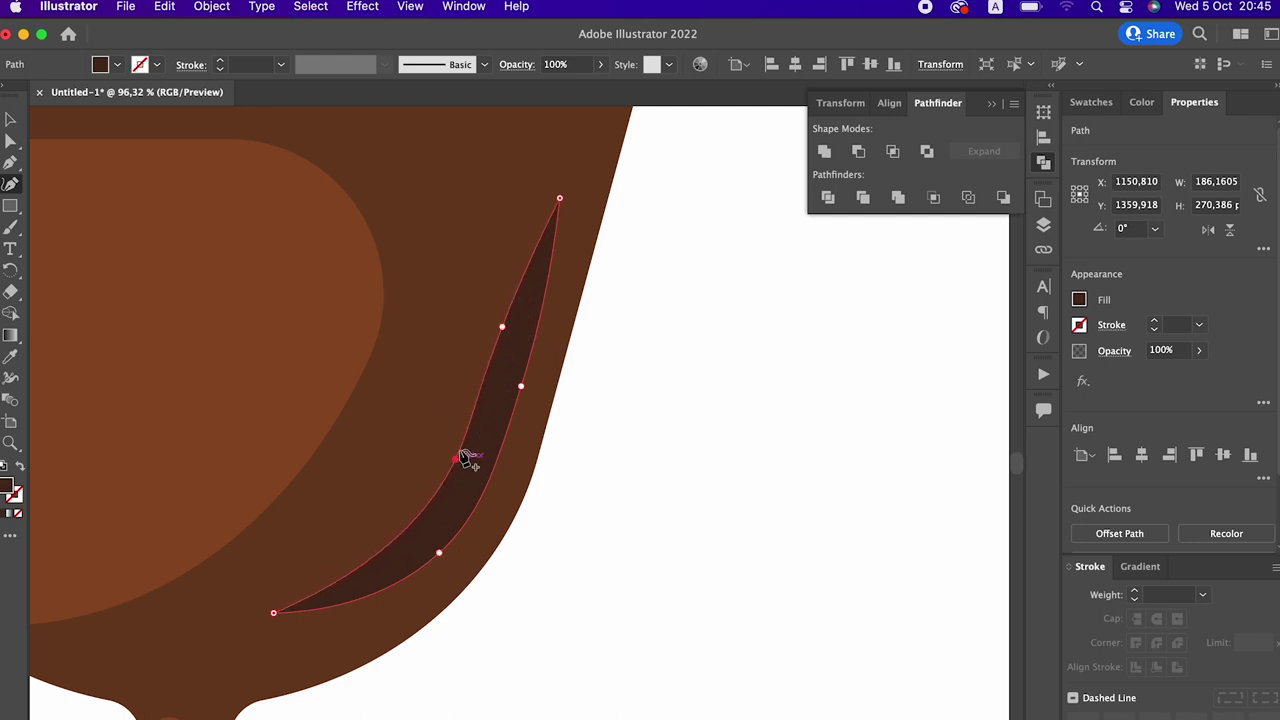
{"action": "left_click_drag", "start_coordinate": [502, 327], "coordinate": [516, 344]}
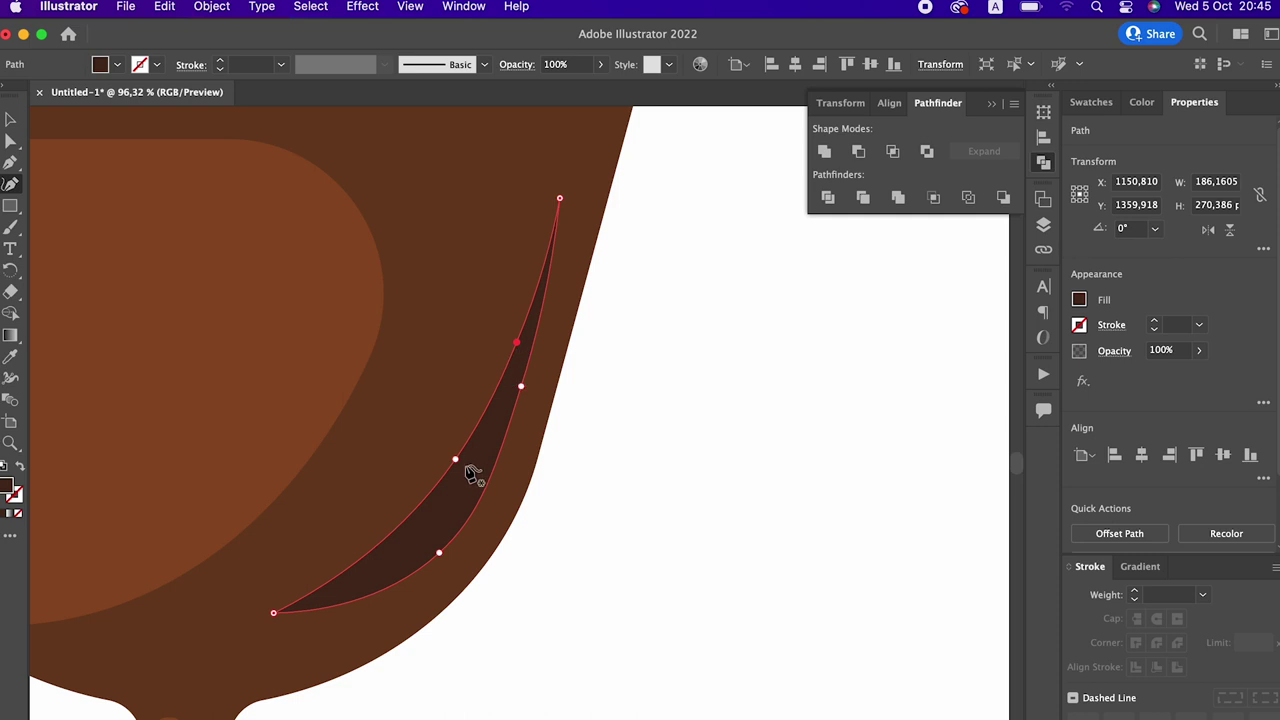
{"action": "left_click_drag", "start_coordinate": [455, 460], "coordinate": [409, 540]}
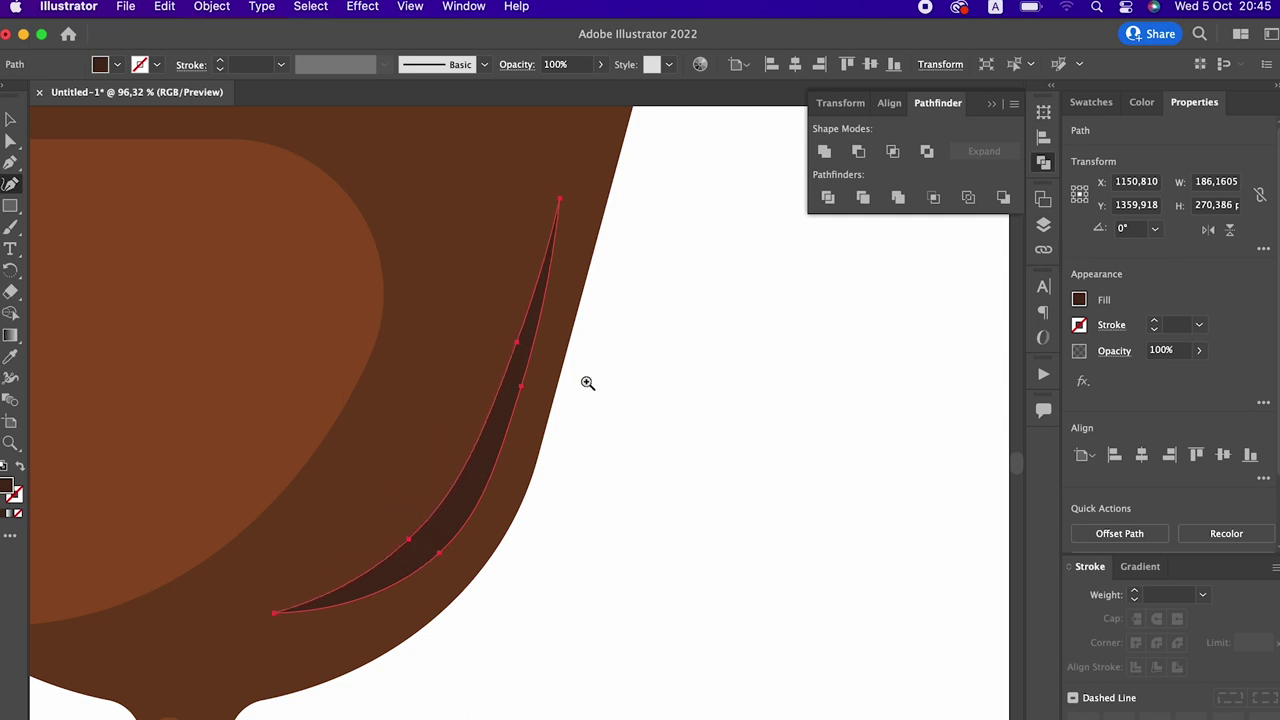
Zoom out to check the whole acorn, then zoom in on its tip
{"action": "left_click_drag", "start_coordinate": [587, 383], "coordinate": [421, 327]}
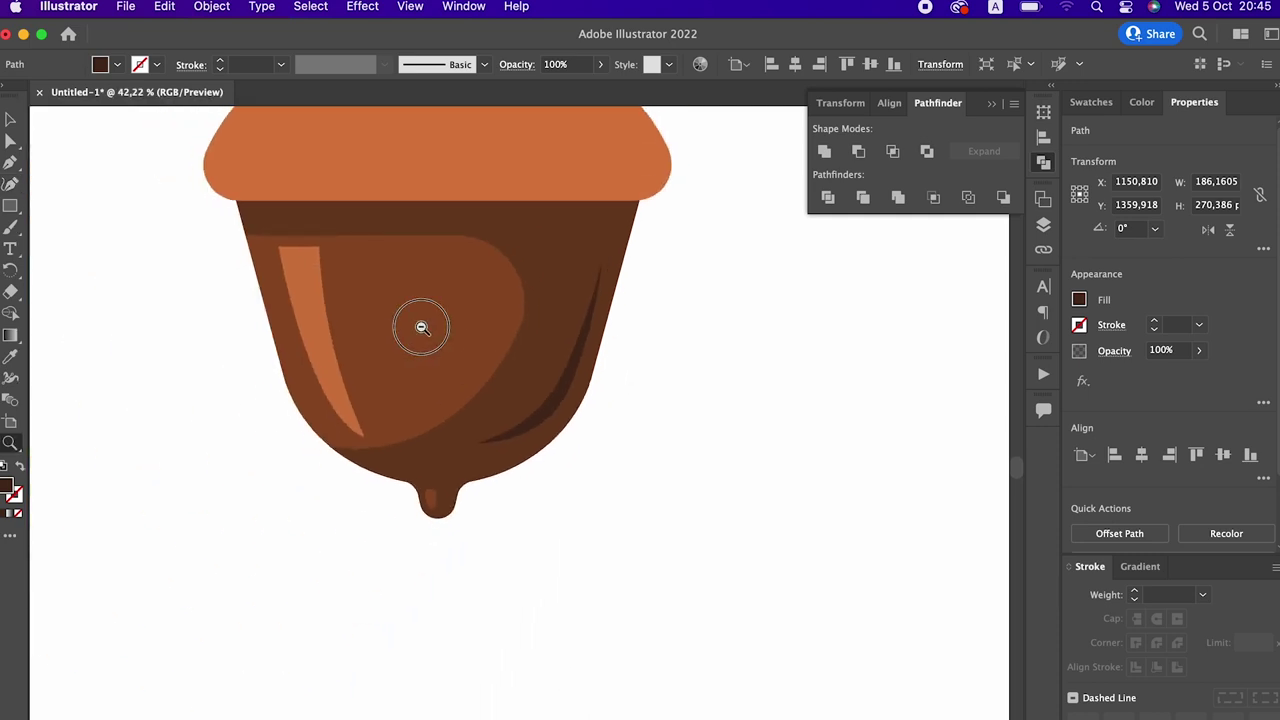
{"action": "scroll", "coordinate": [623, 337], "scroll_direction": "up", "scroll_amount": 5}
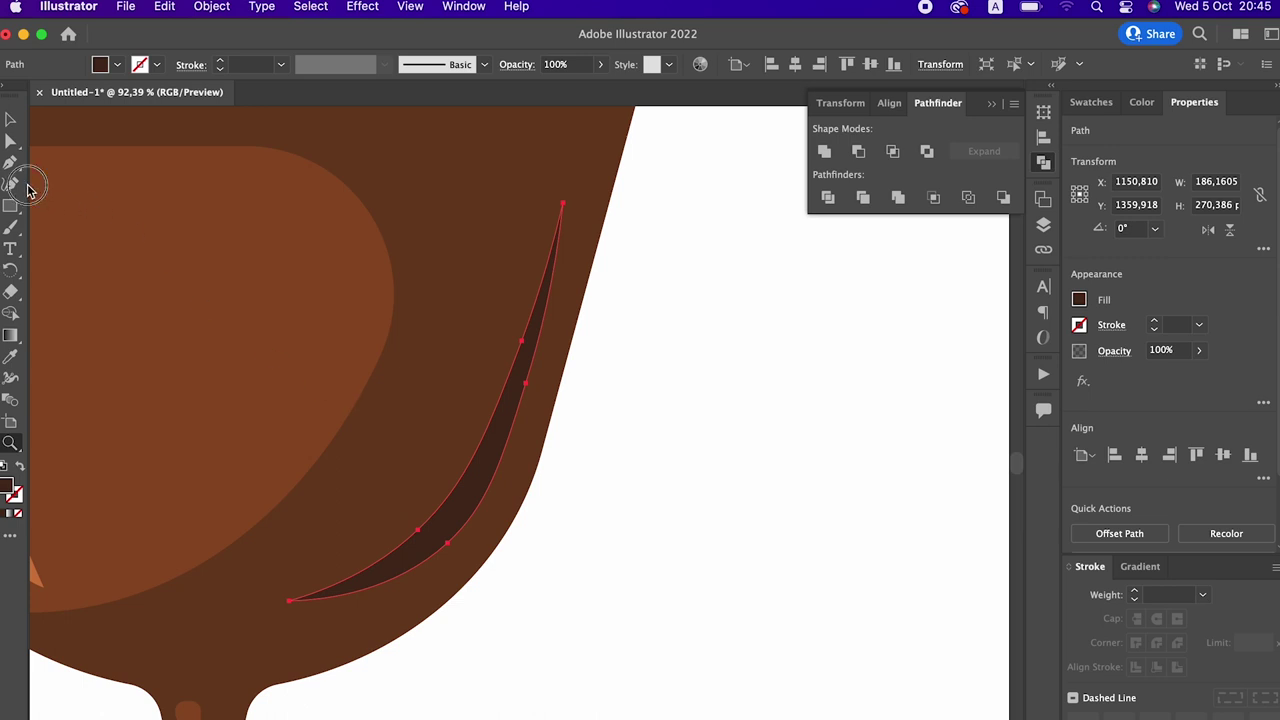
{"action": "key", "text": "z"}
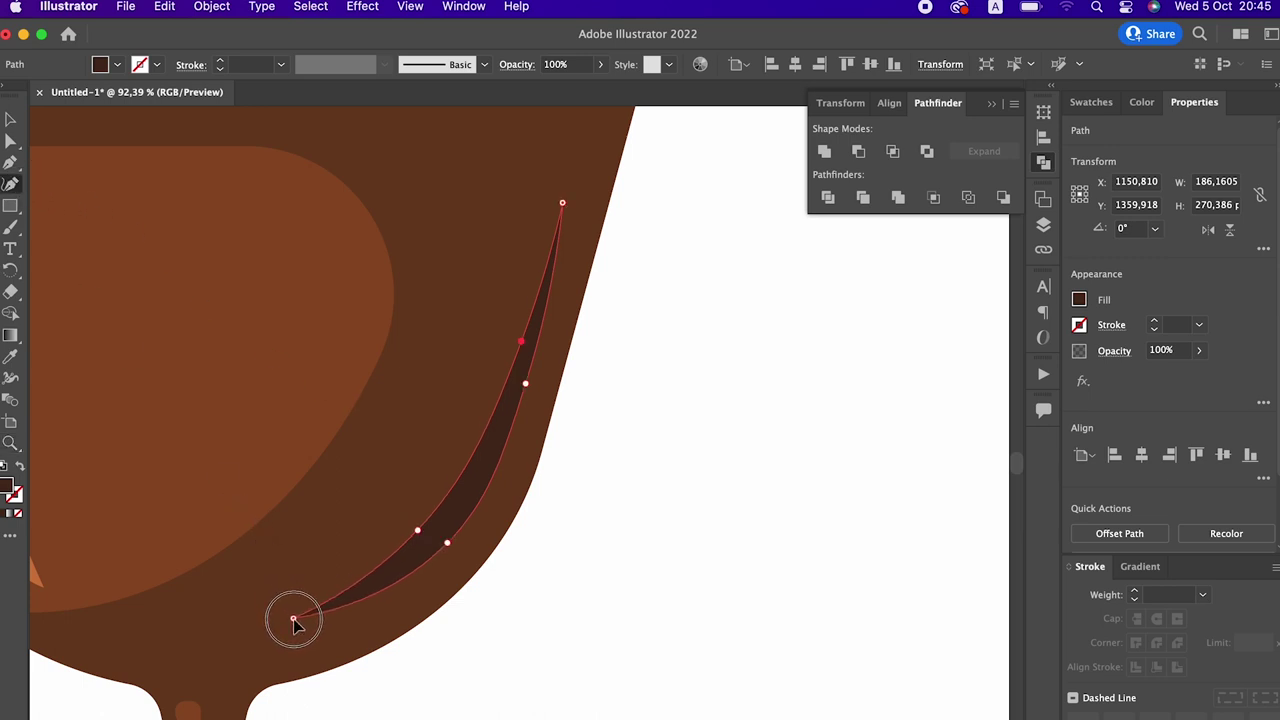
{"action": "left_click", "coordinate": [366, 434], "text": "alt"}
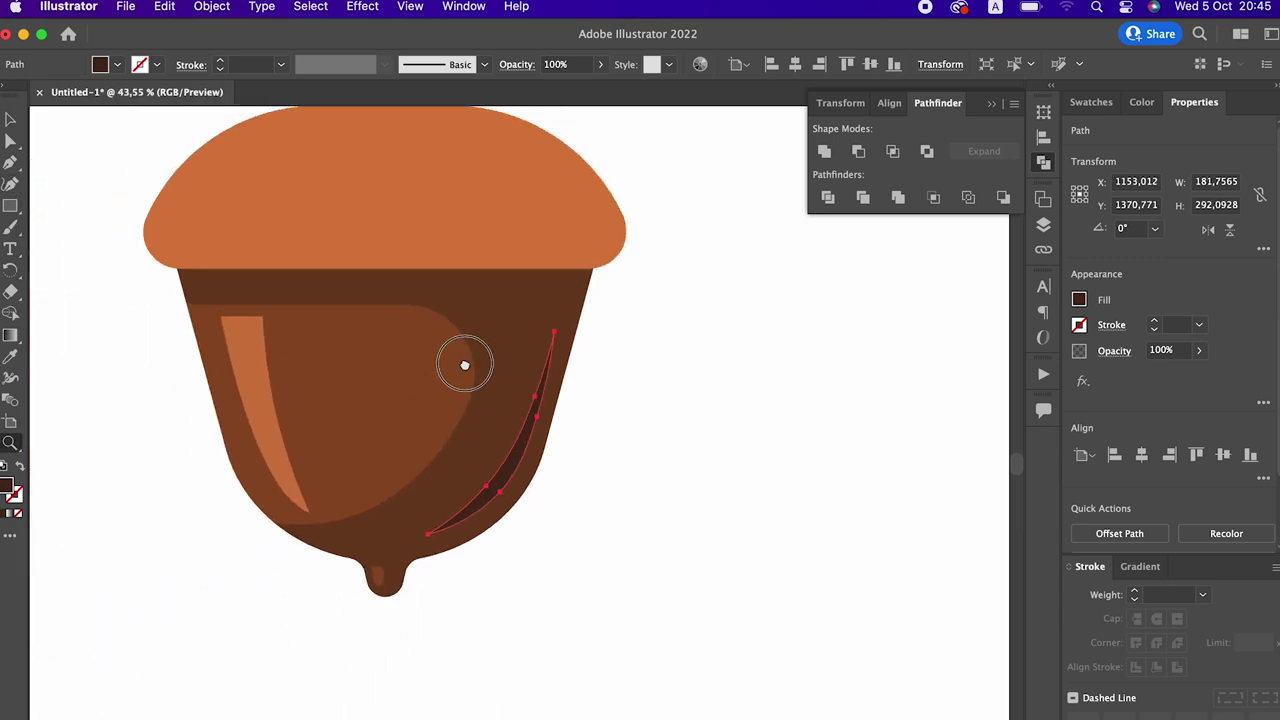
{"action": "scroll", "coordinate": [58, 234], "scroll_direction": "up", "scroll_amount": 2}
{"action": "left_click", "coordinate": [603, 569]}
{"action": "scroll", "coordinate": [486, 529], "scroll_direction": "down", "scroll_amount": 2}
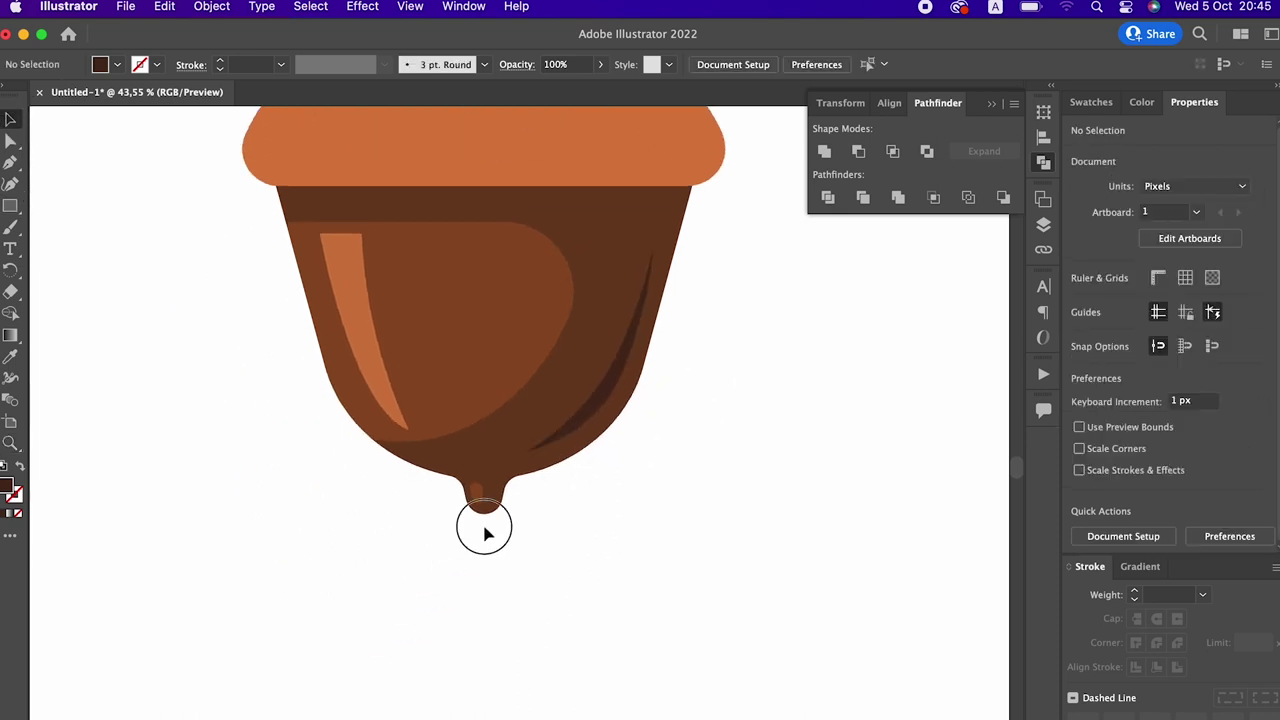
{"action": "key", "text": "z"}
{"action": "left_click_drag", "start_coordinate": [557, 517], "coordinate": [941, 624]}
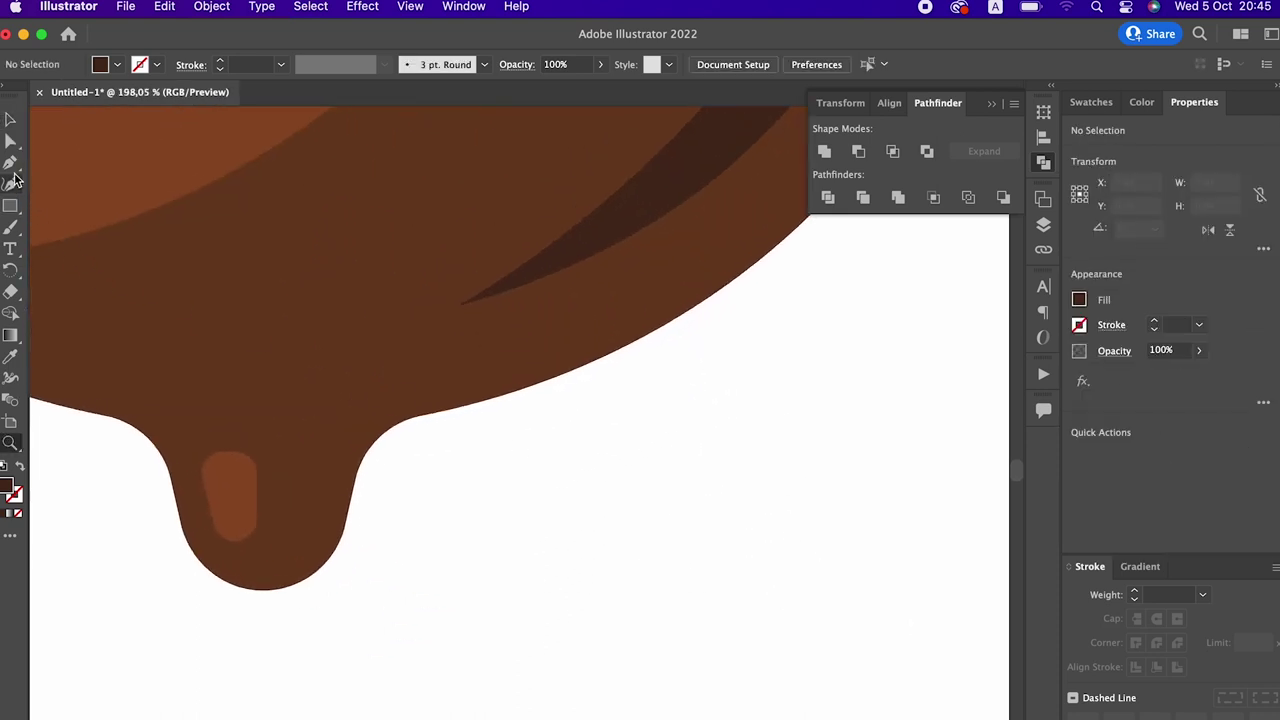
Draw a dark four-point wedge where the drip tip meets the acorn body
{"action": "left_click", "coordinate": [442, 411]}
{"action": "left_click", "coordinate": [263, 412]}
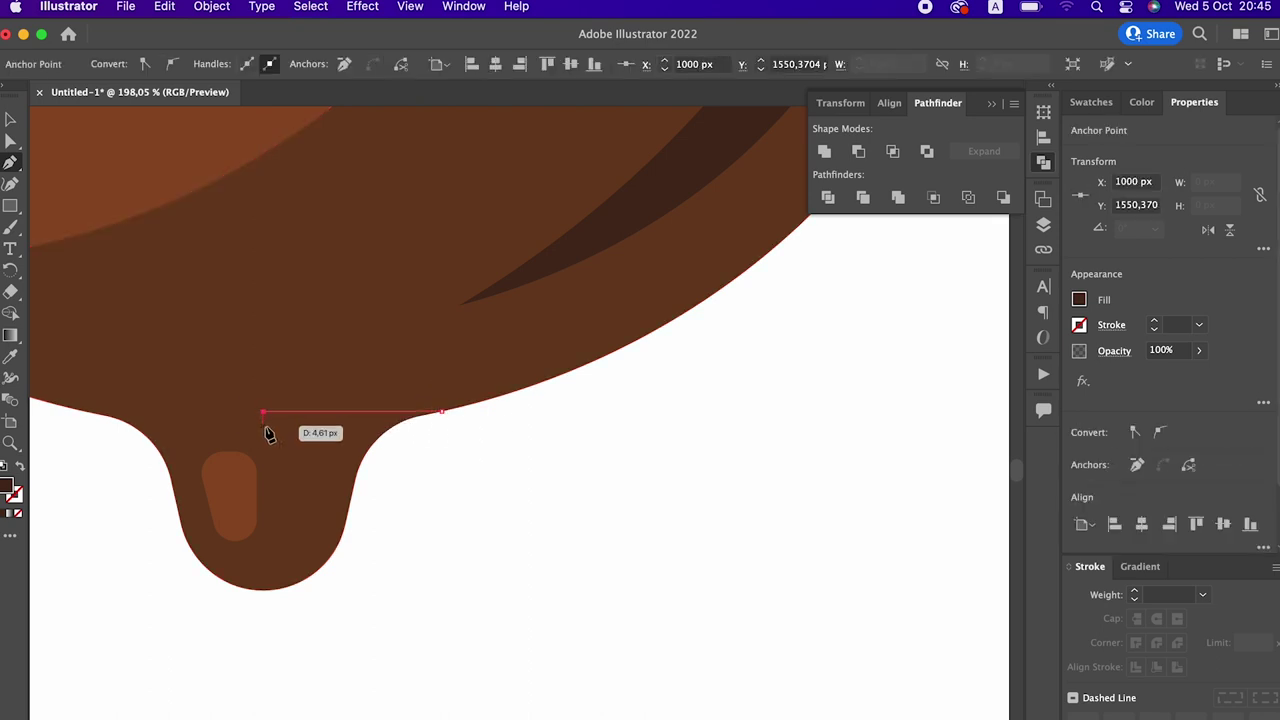
{"action": "left_click", "coordinate": [429, 487]}
{"action": "left_click", "coordinate": [442, 413]}
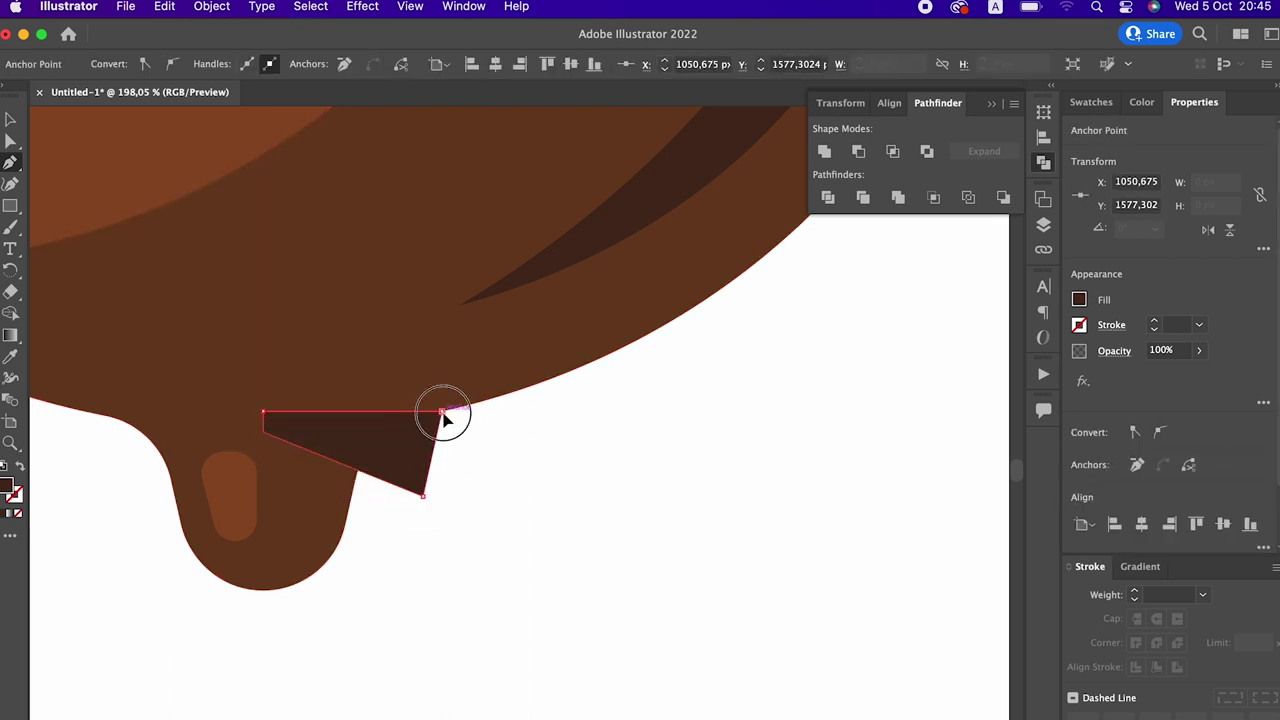
{"action": "key", "text": "z"}
{"action": "left_click_drag", "start_coordinate": [422, 423], "coordinate": [291, 428]}
Send the wedge behind the acorn body
{"action": "left_click", "coordinate": [10, 118]}
{"action": "left_click_drag", "start_coordinate": [540, 450], "coordinate": [420, 375]}
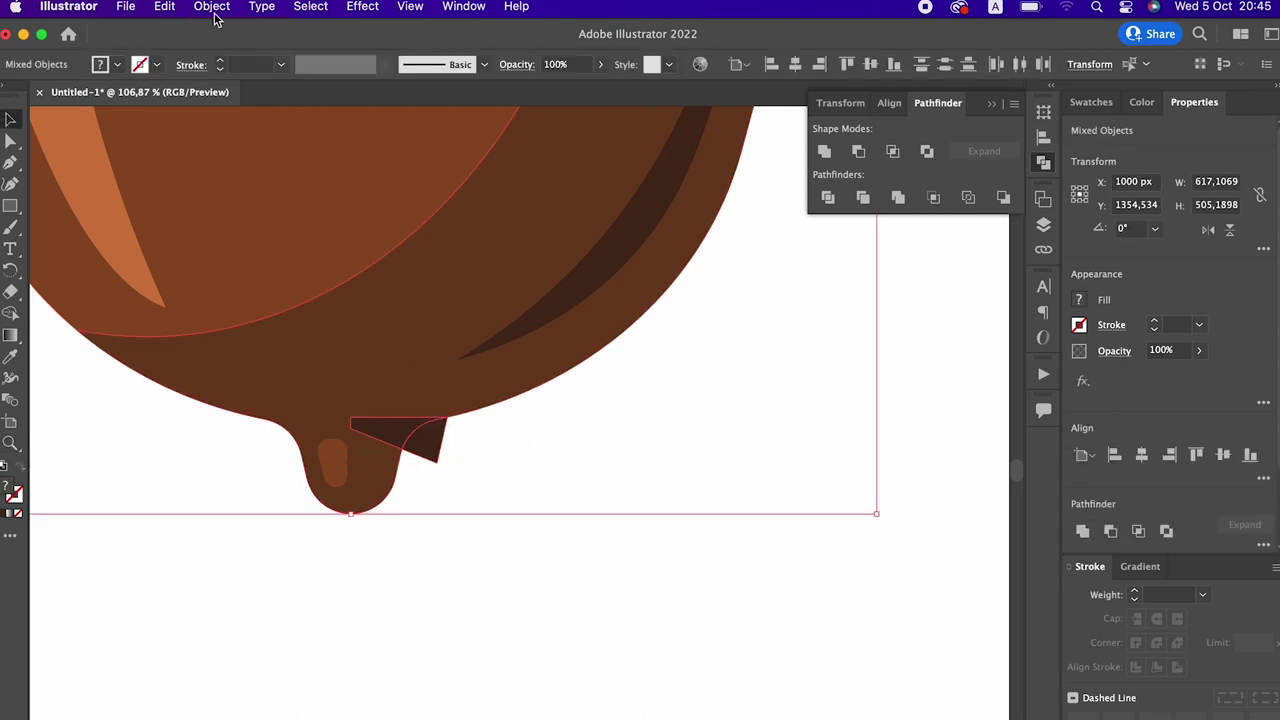
{"action": "left_click", "coordinate": [213, 10]}
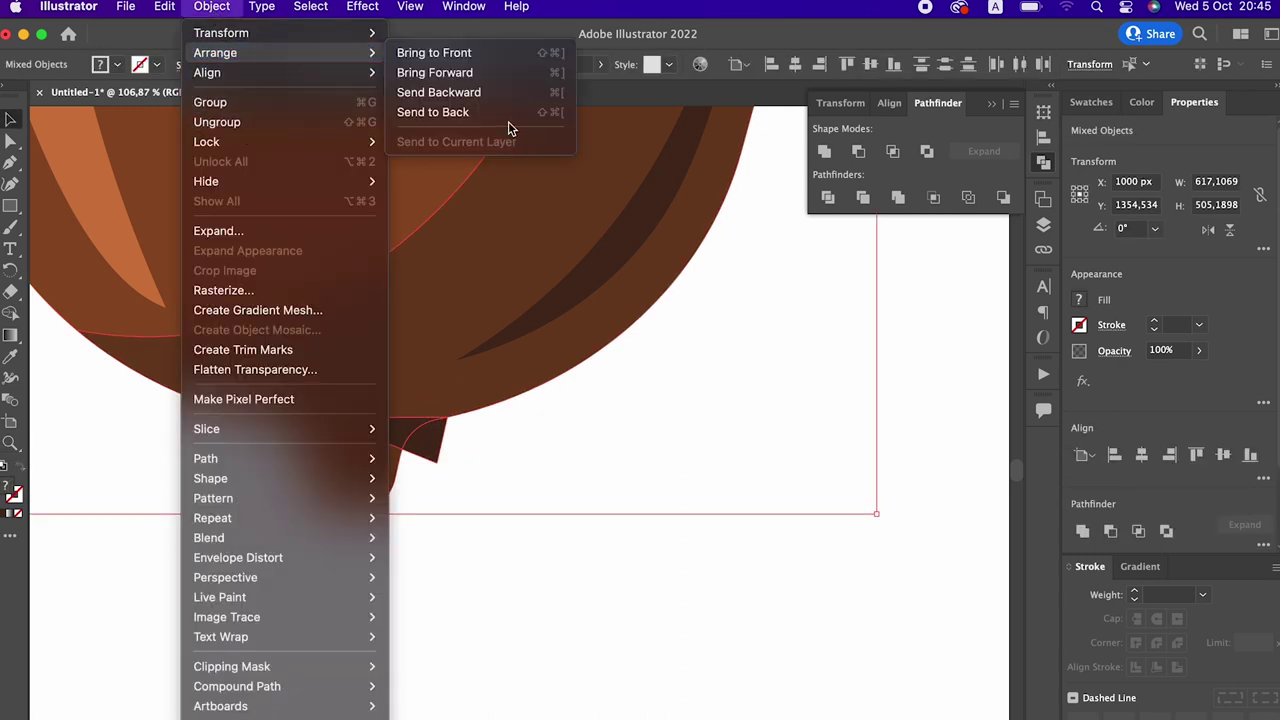
{"action": "left_click", "coordinate": [506, 113]}
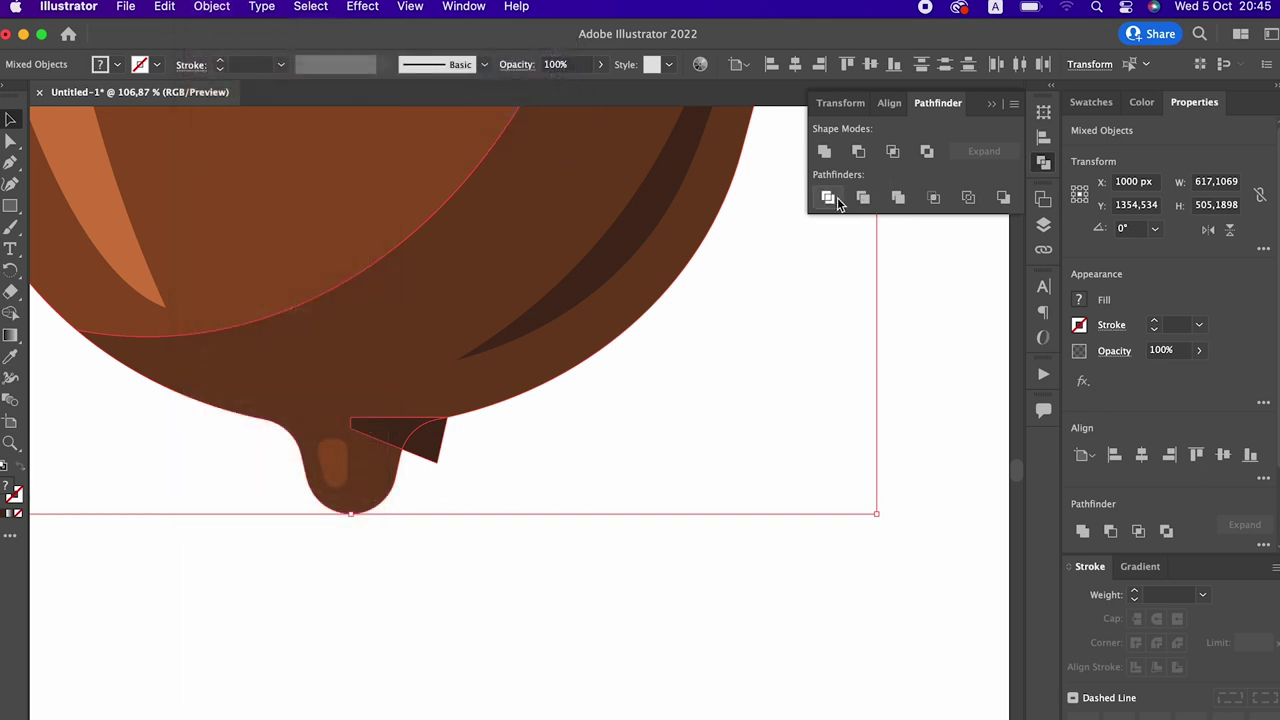
Select the wedge's left and top-left anchor points up close
{"action": "left_click", "coordinate": [10, 140]}
{"action": "left_click", "coordinate": [562, 525]}
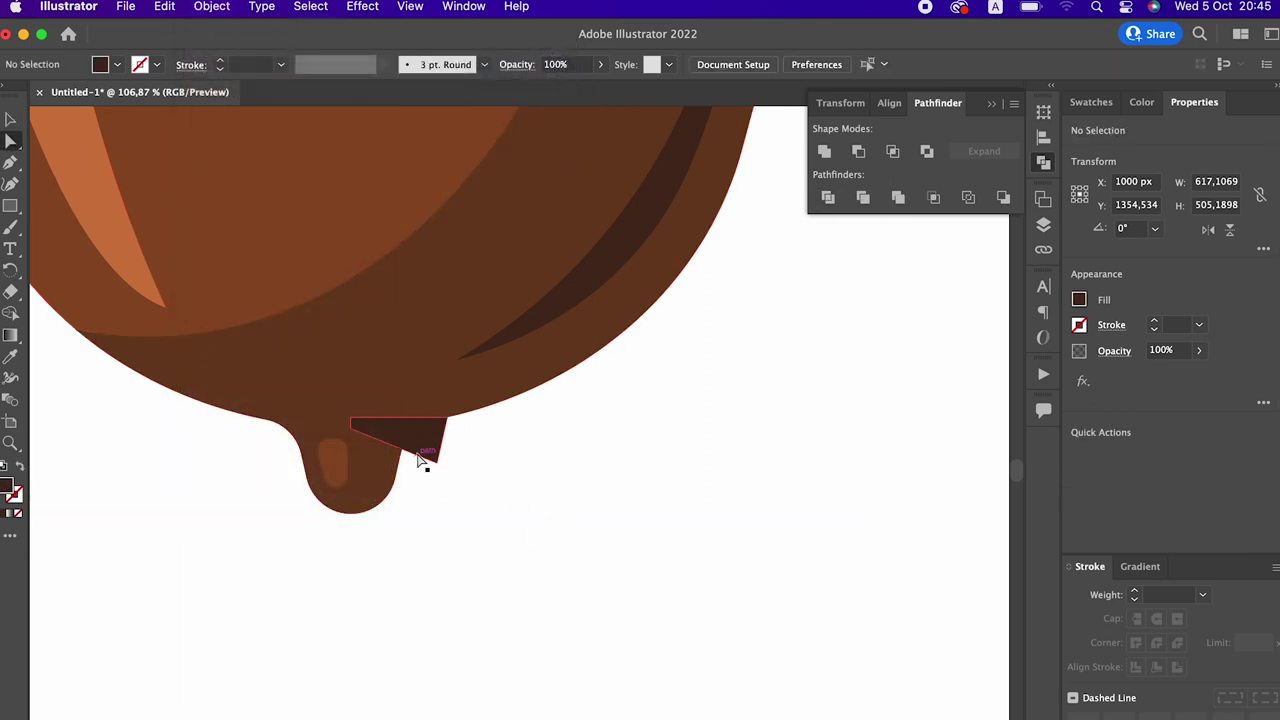
{"action": "left_click", "coordinate": [420, 458]}
{"action": "left_click", "coordinate": [359, 428]}
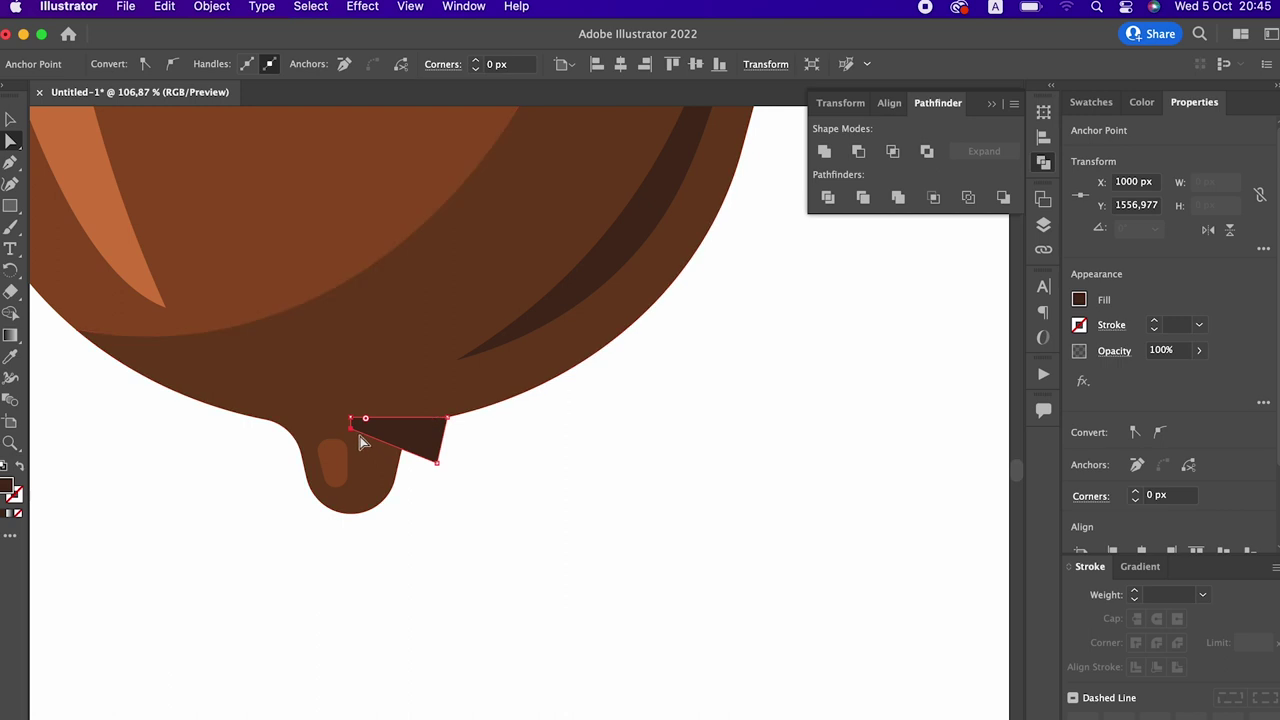
{"action": "key", "text": "super+shift+a"}
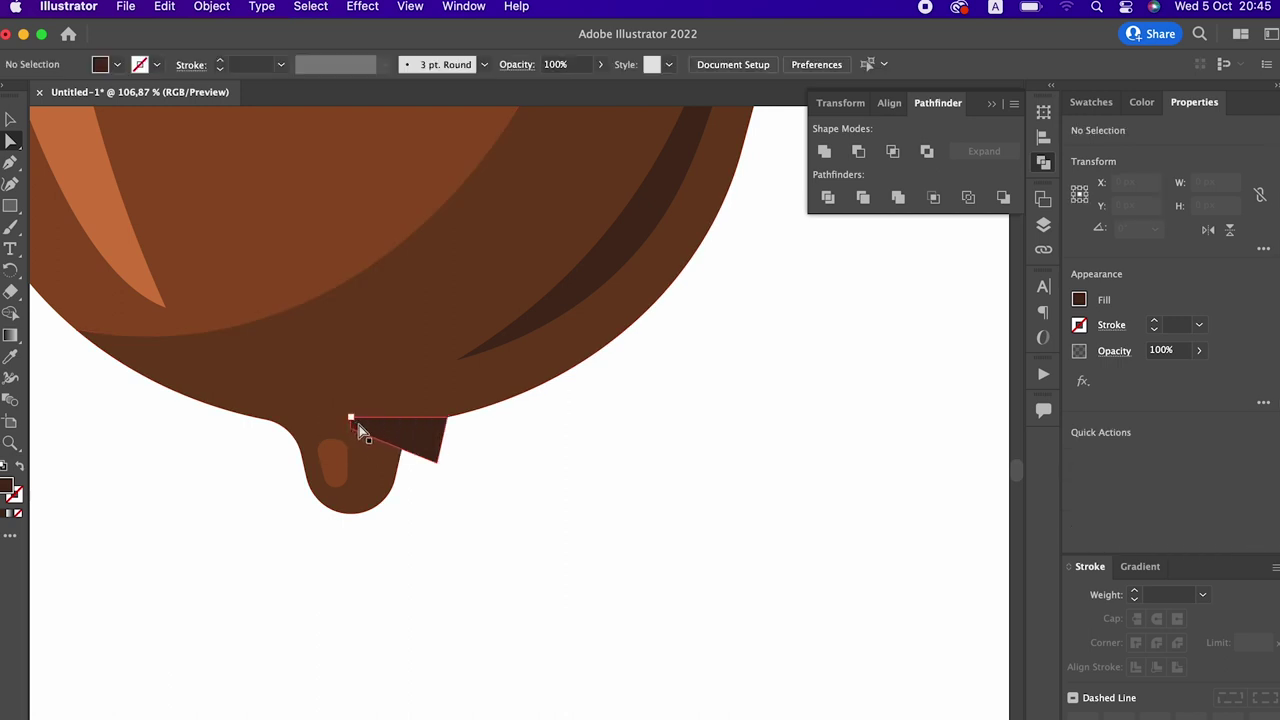
{"action": "key", "text": "z"}
{"action": "left_click_drag", "start_coordinate": [380, 448], "coordinate": [700, 523]}
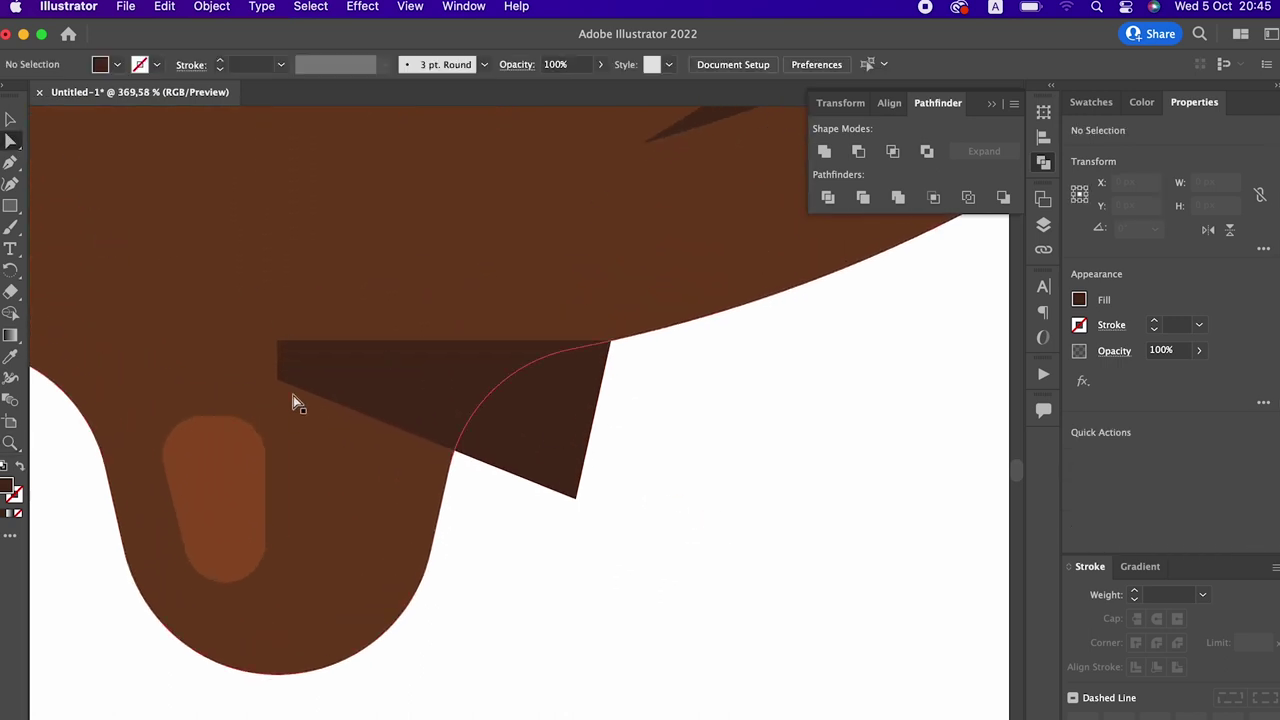
{"action": "left_click", "coordinate": [279, 379]}
{"action": "left_click", "coordinate": [278, 342], "text": "shift"}
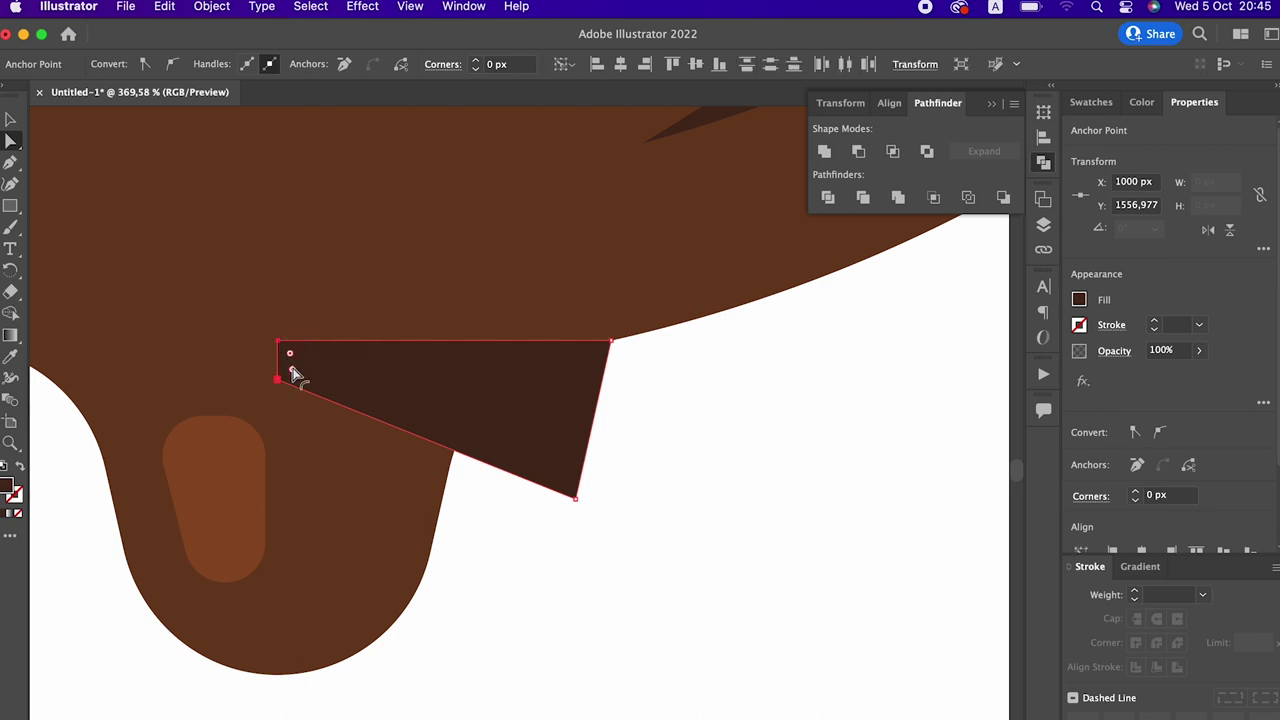
{"action": "key", "text": "z"}
{"action": "left_click_drag", "start_coordinate": [414, 400], "coordinate": [296, 298]}
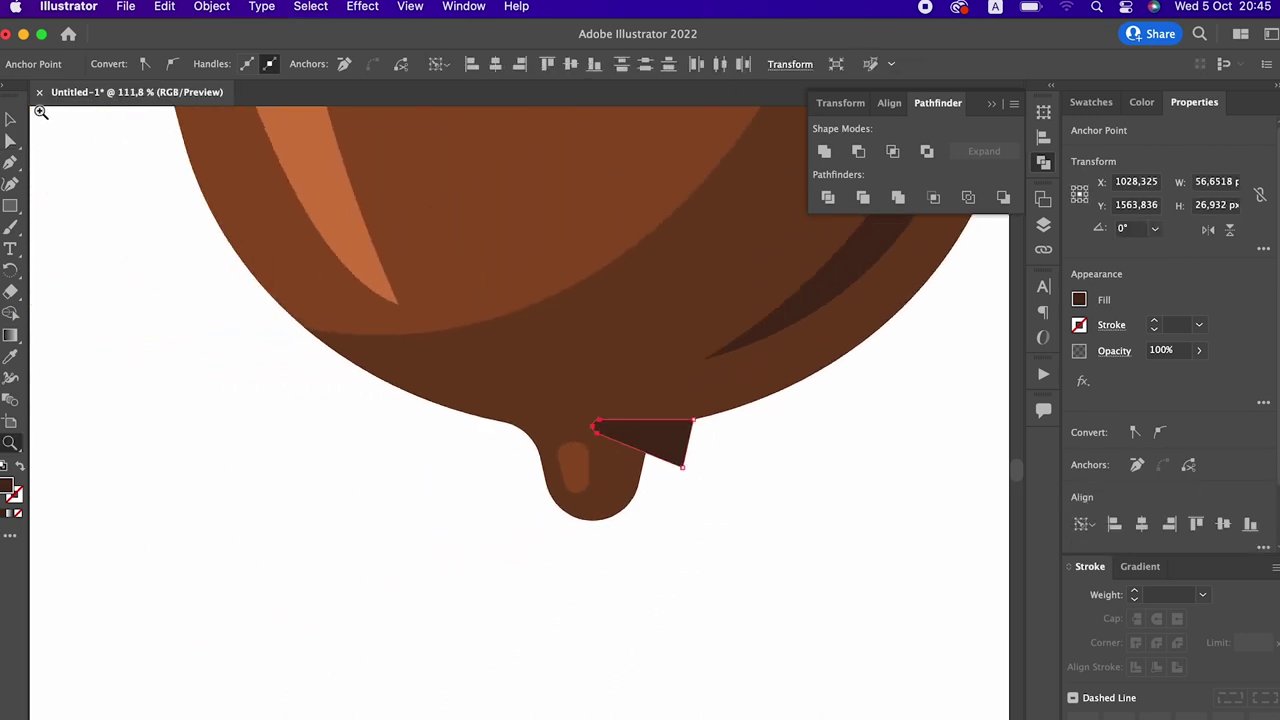
Divide the wedge with the body and delete the tip sticking out beyond it
{"action": "left_click", "coordinate": [10, 119]}
{"action": "left_click", "coordinate": [910, 275], "text": "shift"}
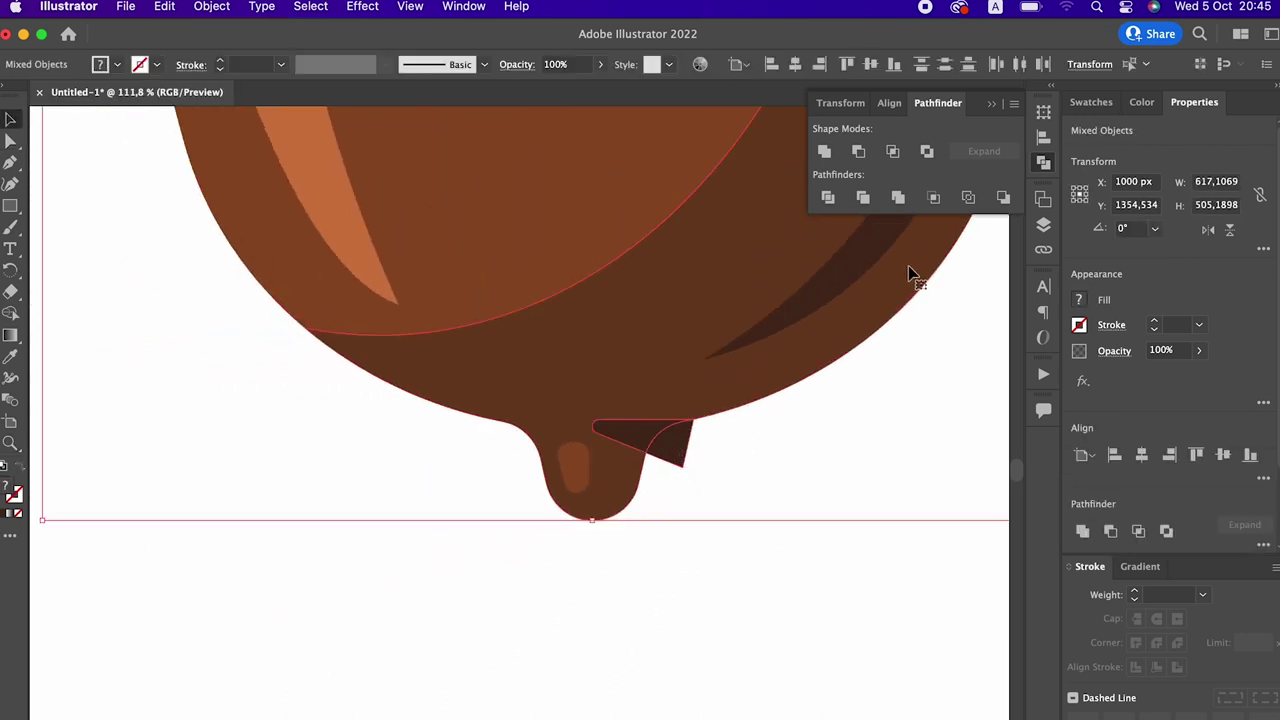
{"action": "left_click", "coordinate": [860, 198]}
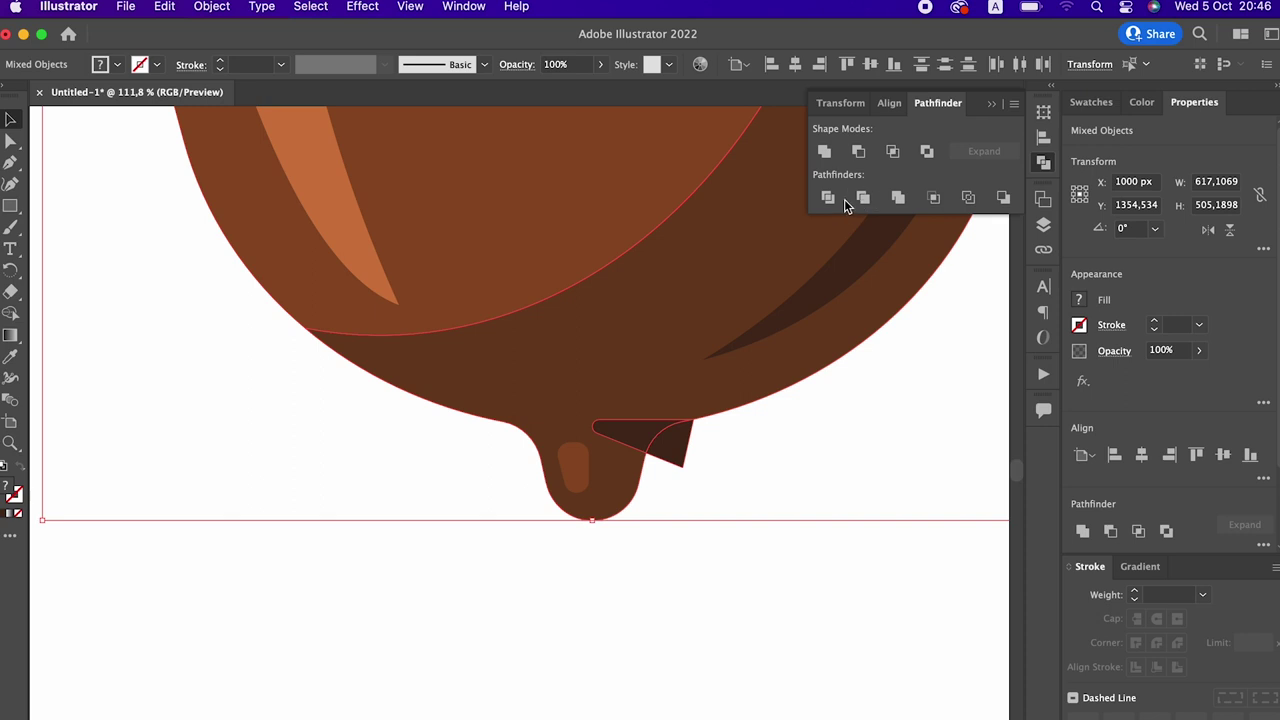
{"action": "double_click", "coordinate": [676, 452]}
{"action": "left_click", "coordinate": [676, 452]}
{"action": "key", "text": "Delete"}
{"action": "double_click", "coordinate": [848, 557]}
{"action": "key", "text": "z"}
{"action": "mouse_move", "coordinate": [865, 471]}
{"action": "left_mouse_down"}
{"action": "mouse_move", "coordinate": [641, 471]}
{"action": "mouse_move", "coordinate": [433, 576]}
{"action": "left_mouse_up"}
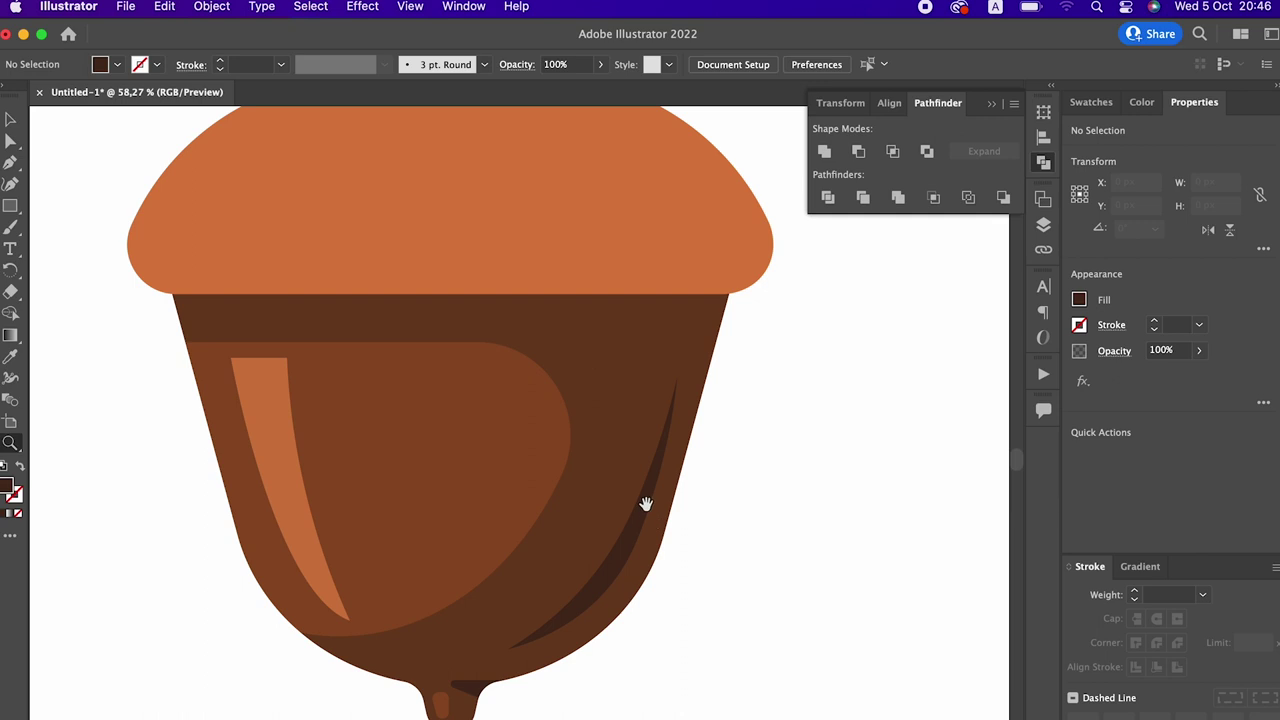
Draw a dark band under the cap and round its two left corners
{"action": "left_click_drag", "start_coordinate": [613, 624], "coordinate": [549, 497]}
{"action": "left_click", "coordinate": [11, 164]}
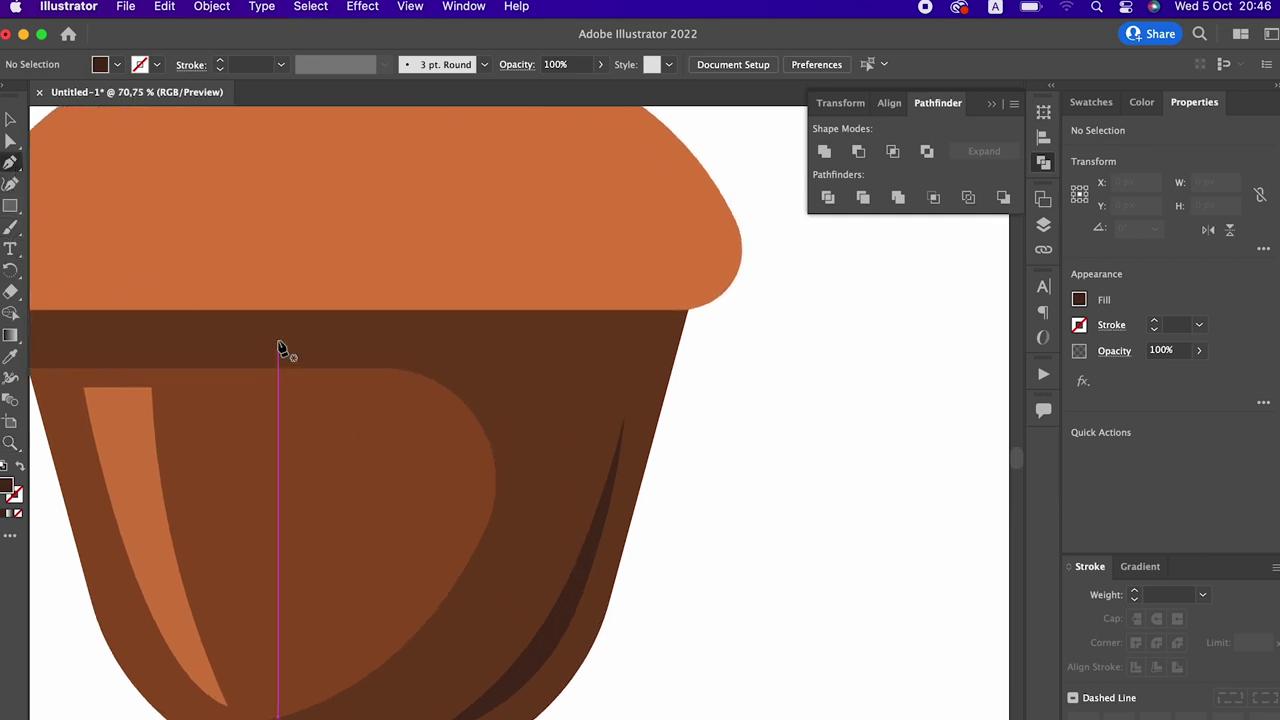
{"action": "left_click", "coordinate": [292, 309]}
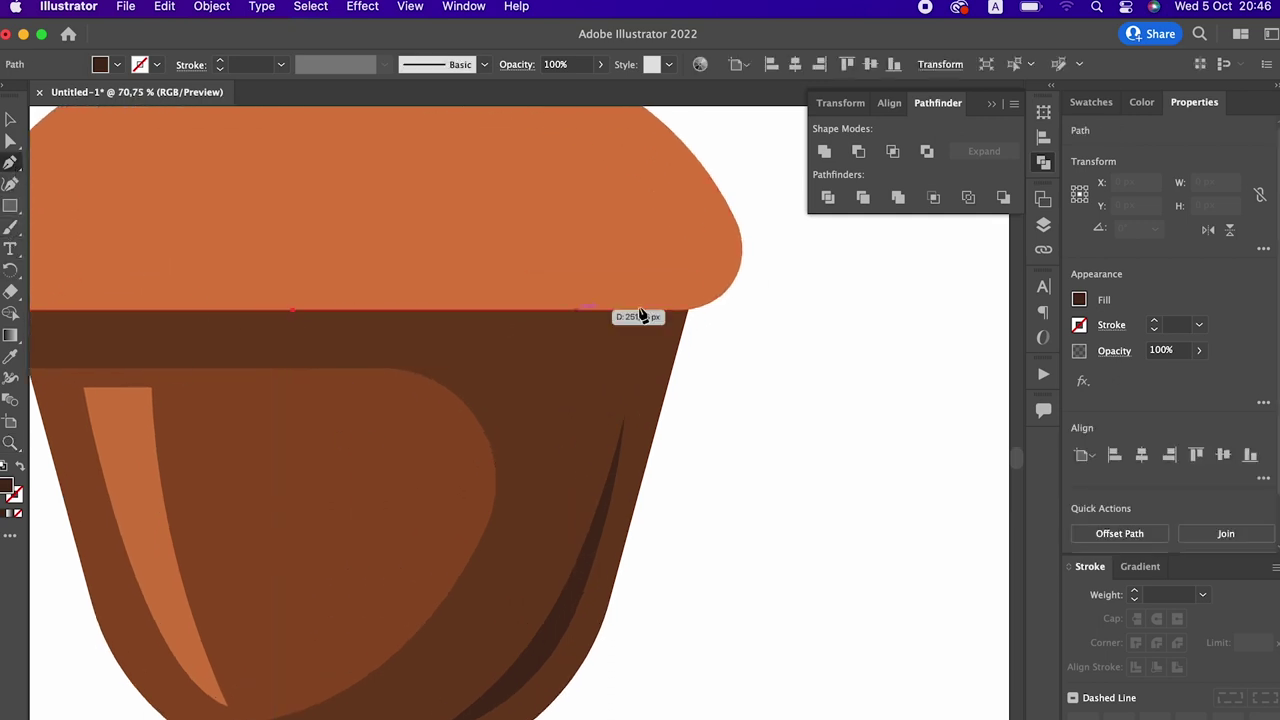
{"action": "left_click", "coordinate": [757, 310]}
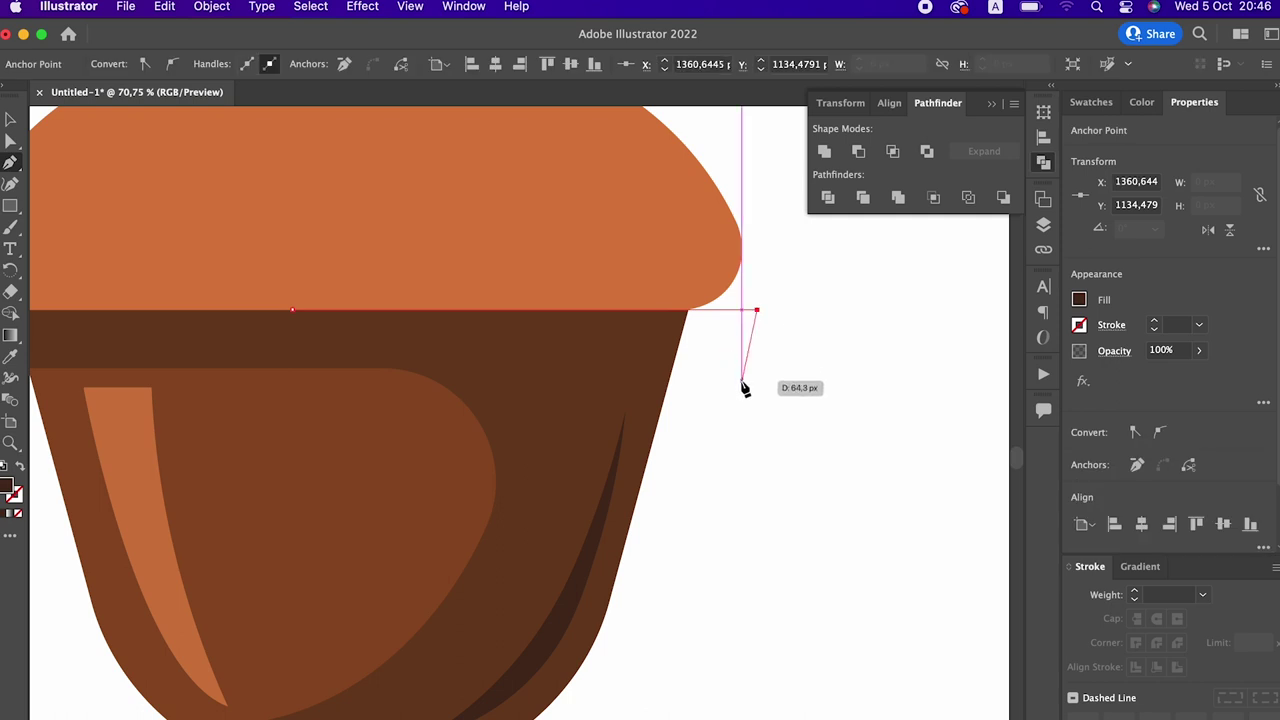
{"action": "left_click", "coordinate": [742, 381]}
{"action": "left_click", "coordinate": [297, 342]}
{"action": "left_click", "coordinate": [292, 310]}
{"action": "left_click", "coordinate": [11, 141]}
{"action": "mouse_move", "coordinate": [305, 350]}
{"action": "left_mouse_down"}
{"action": "mouse_move", "coordinate": [288, 303]}
{"action": "mouse_move", "coordinate": [440, 343]}
{"action": "left_mouse_up"}
{"action": "scroll", "coordinate": [563, 337], "scroll_direction": "down", "scroll_amount": 2}
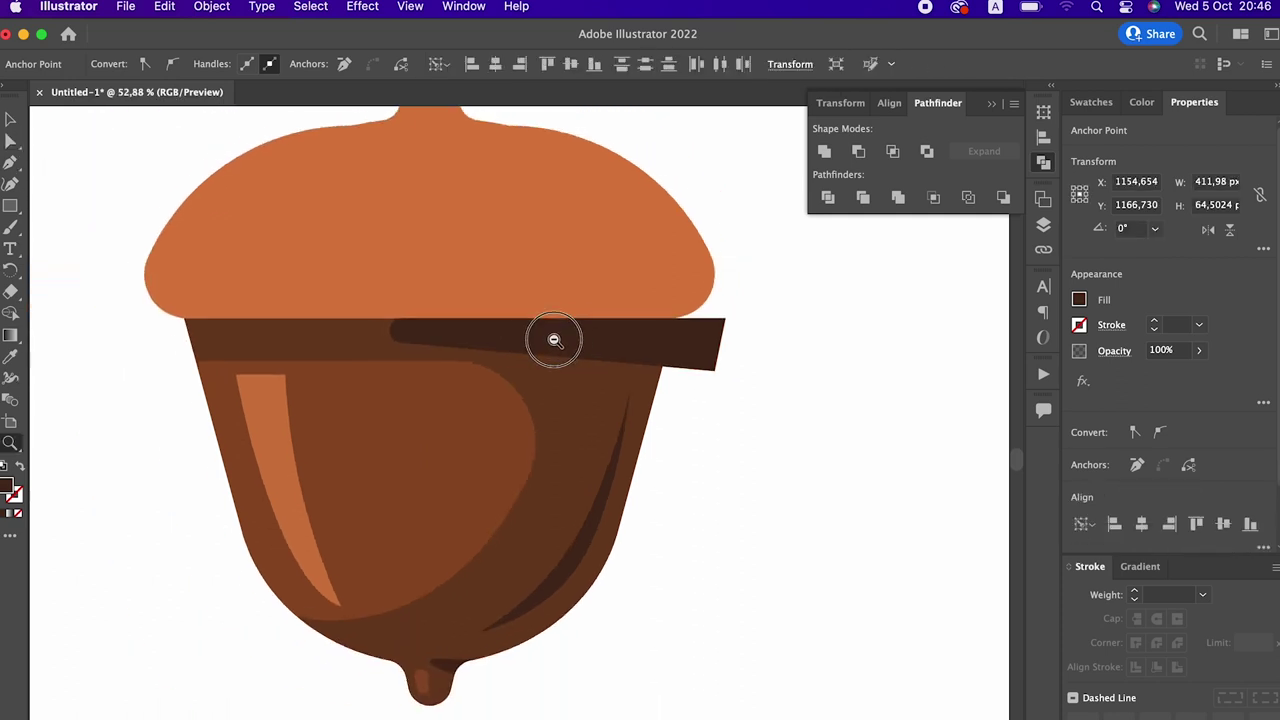
Send the band and body to the back, divide them, and select the overhanging piece
{"action": "left_click", "coordinate": [16, 120]}
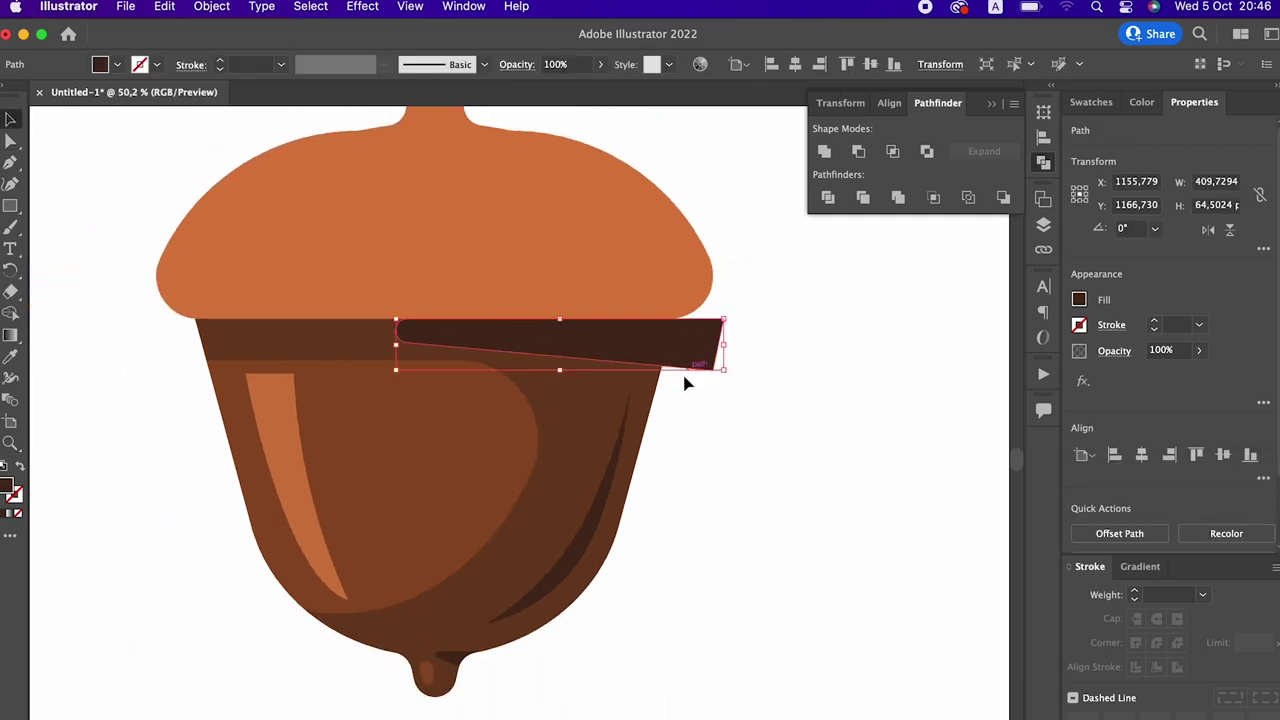
{"action": "left_click", "coordinate": [580, 394], "text": "shift"}
{"action": "left_click", "coordinate": [212, 7]}
{"action": "mouse_move", "coordinate": [215, 52]}
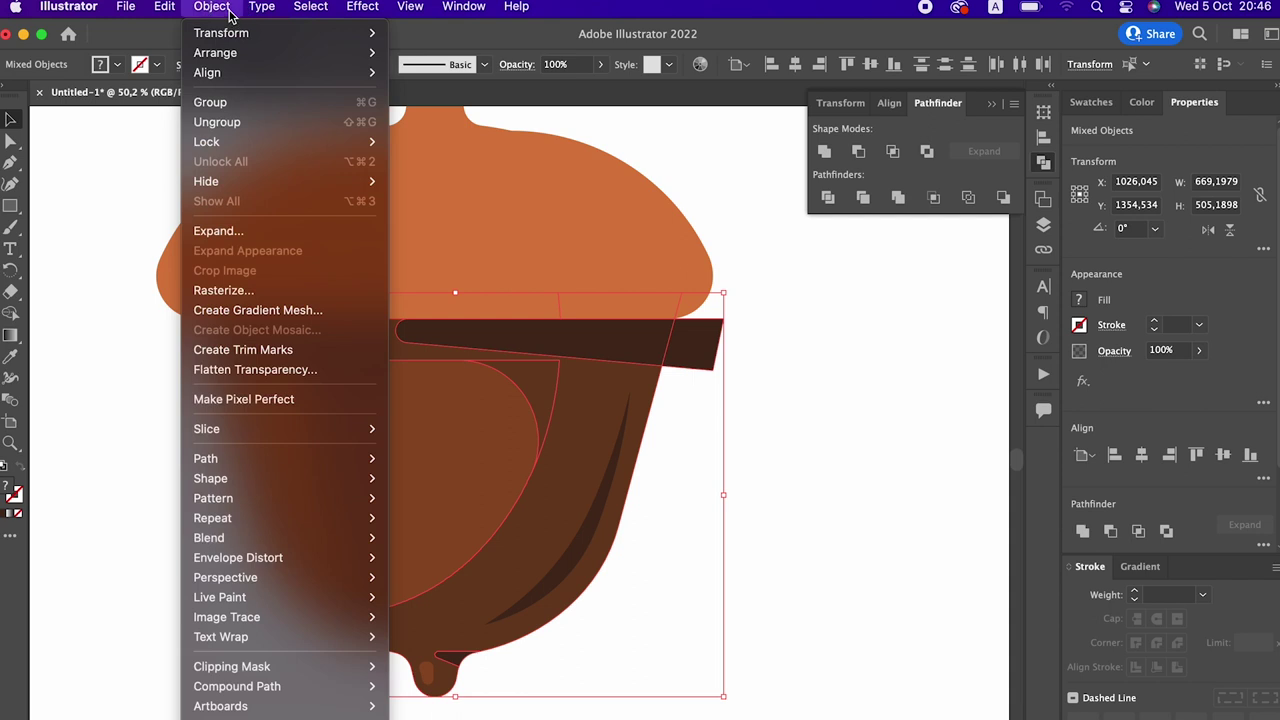
{"action": "left_click", "coordinate": [449, 113]}
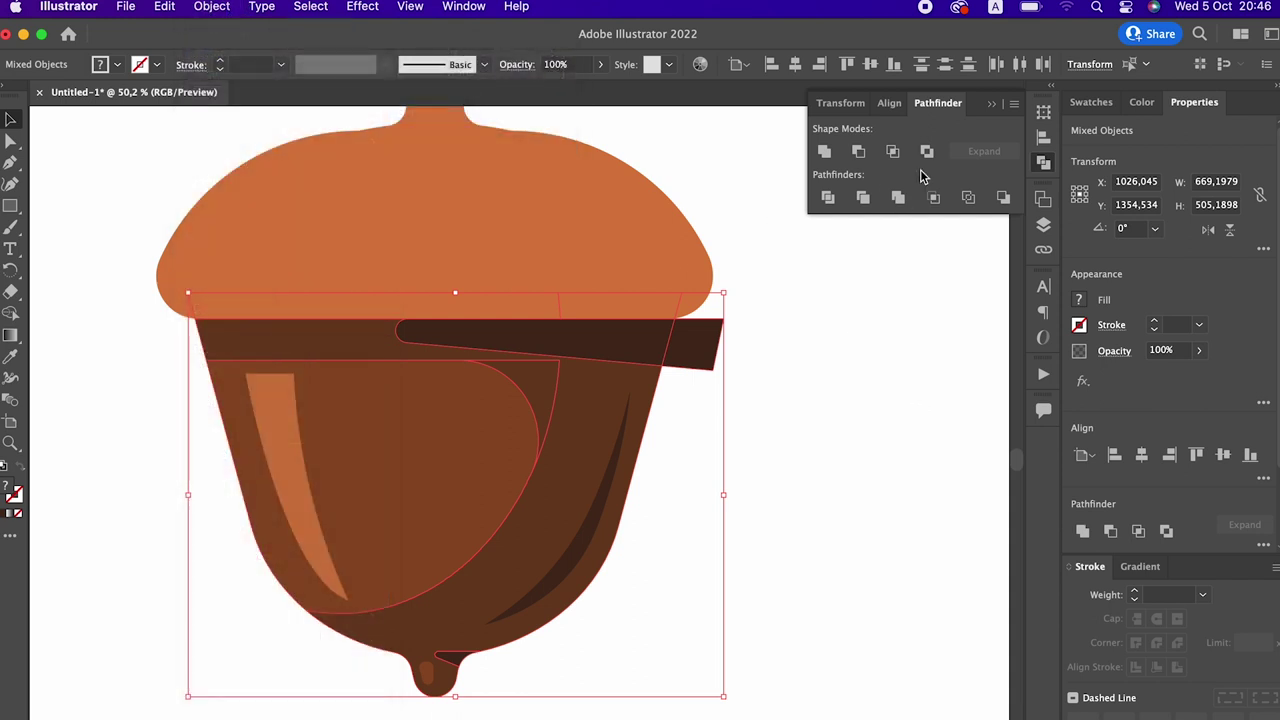
{"action": "left_click", "coordinate": [843, 196]}
{"action": "double_click", "coordinate": [703, 370]}
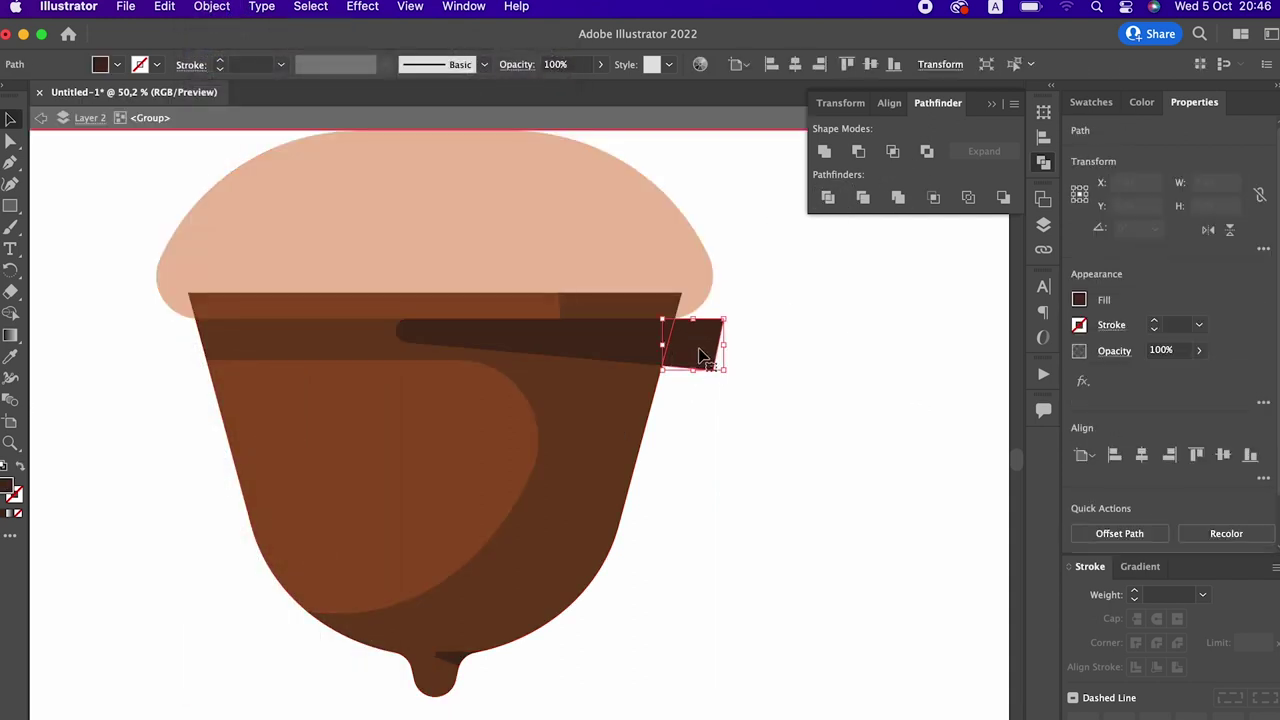
{"action": "double_click", "coordinate": [797, 426]}
Draw a tall ellipse to the left of the acorn cap
{"action": "left_click", "coordinate": [734, 337], "text": "alt"}
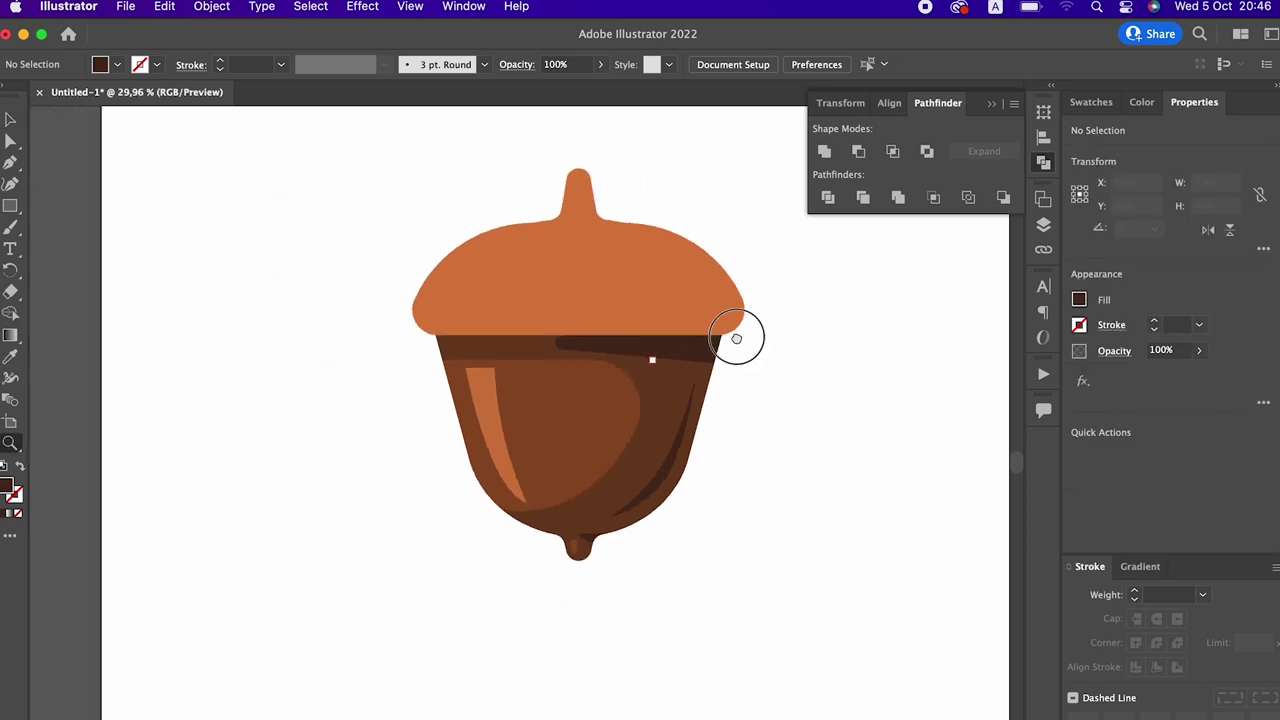
{"action": "left_click_drag", "start_coordinate": [734, 337], "coordinate": [495, 303]}
{"action": "scroll", "coordinate": [495, 303], "scroll_direction": "up", "scroll_amount": 2}
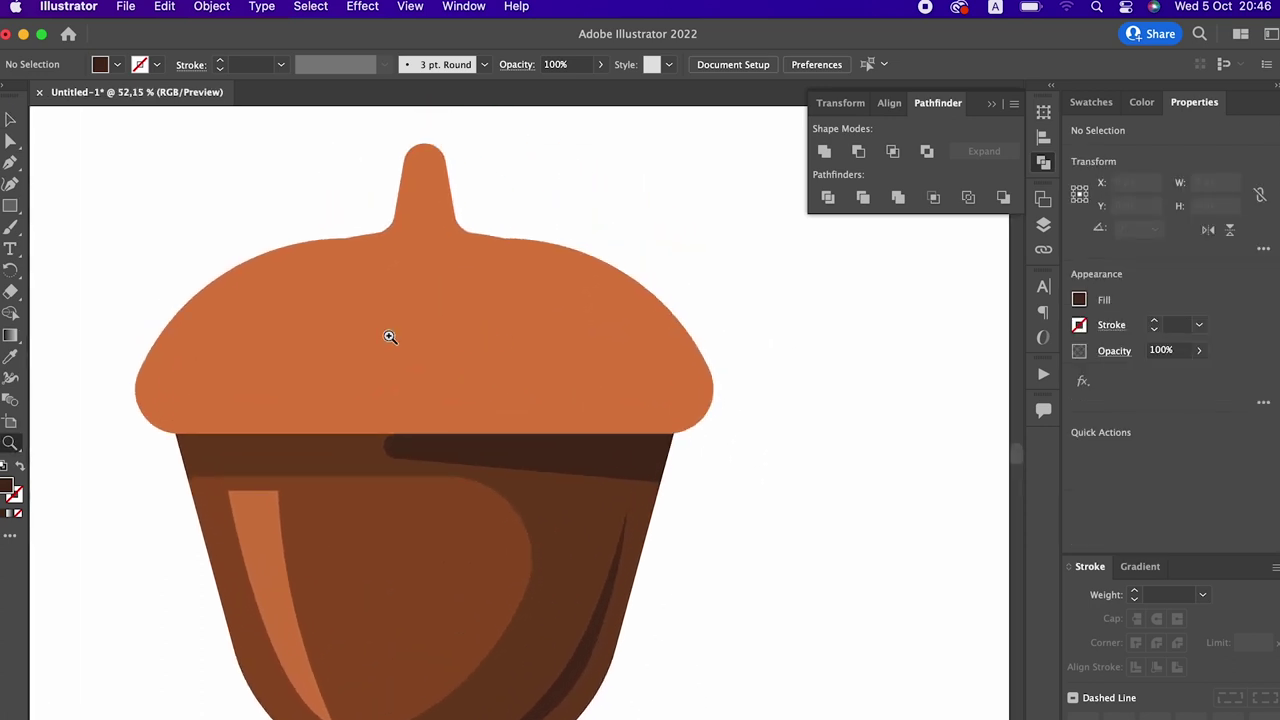
{"action": "left_click_drag", "start_coordinate": [505, 300], "coordinate": [449, 310]}
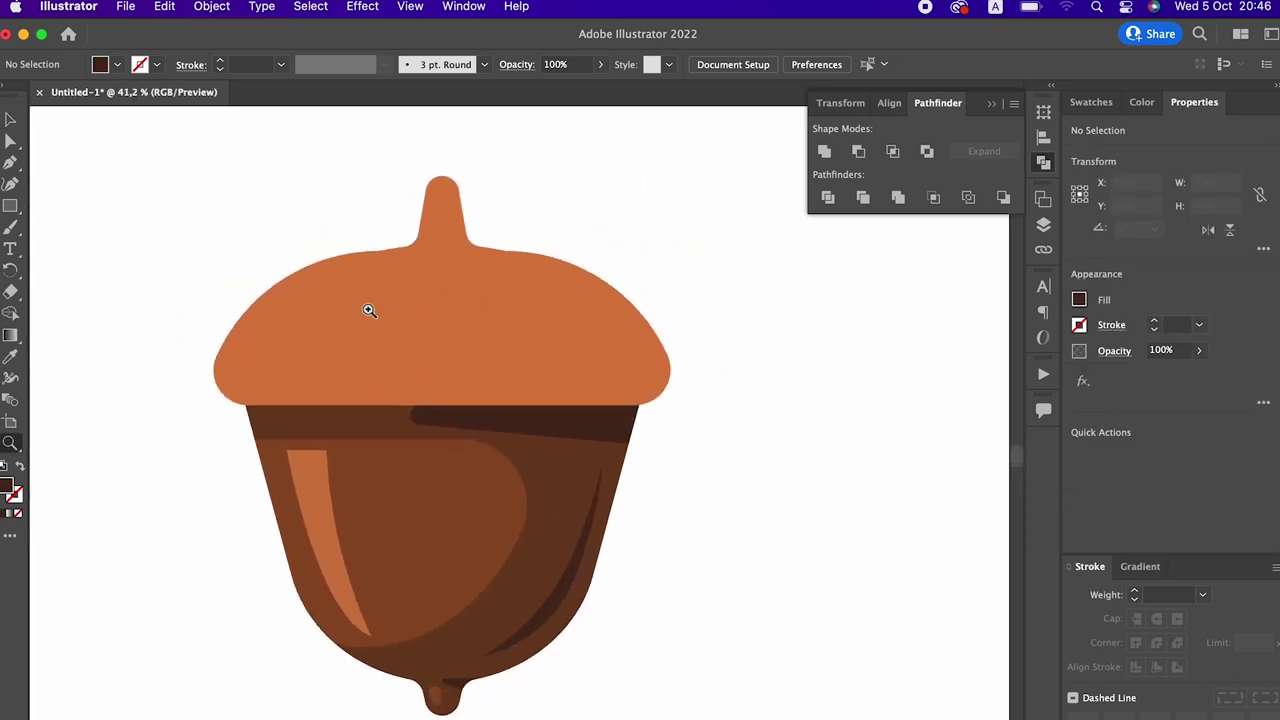
{"action": "left_click_drag", "start_coordinate": [369, 311], "coordinate": [376, 304]}
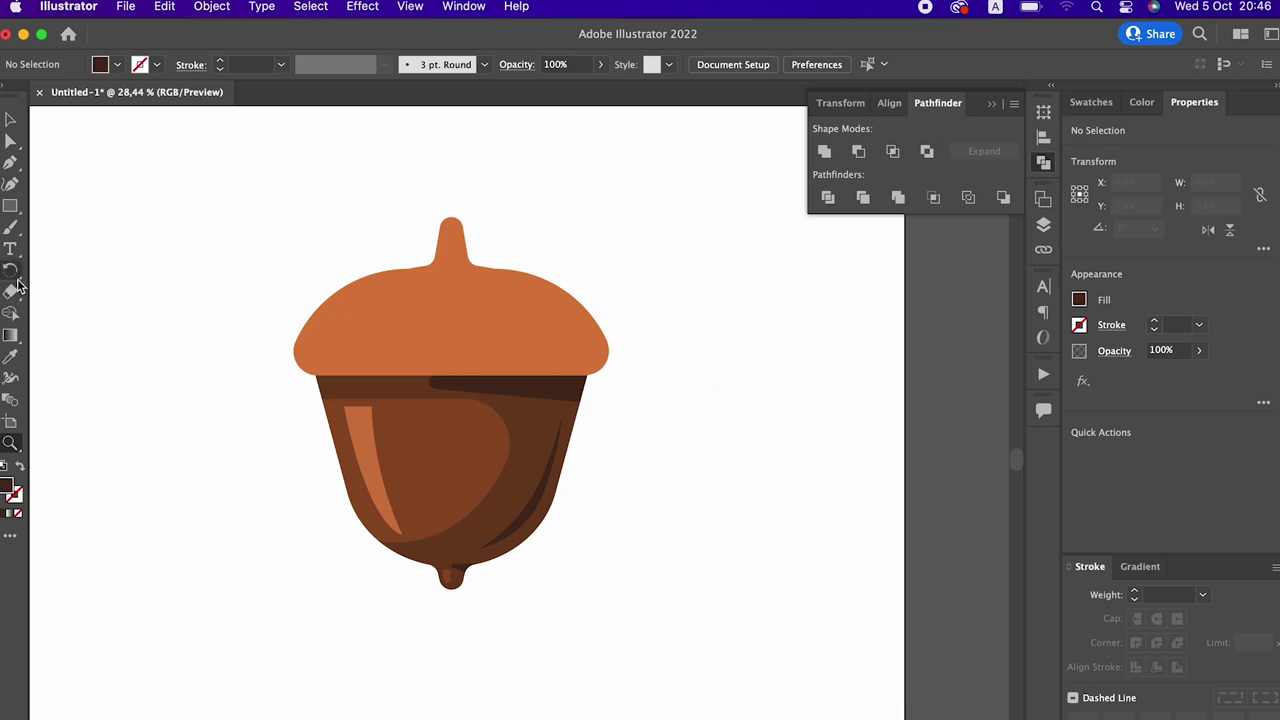
{"action": "mouse_move", "coordinate": [10, 205]}
{"action": "left_mouse_down"}
{"action": "mouse_move", "coordinate": [70, 249]}
{"action": "mouse_move", "coordinate": [75, 228]}
{"action": "left_mouse_up"}
{"action": "mouse_move", "coordinate": [184, 220]}
{"action": "left_mouse_down"}
{"action": "mouse_move", "coordinate": [344, 456]}
{"action": "mouse_move", "coordinate": [365, 462]}
{"action": "left_mouse_up"}
Fill the ellipse with a darker orange based on the cap's colour
{"action": "left_click", "coordinate": [12, 359]}
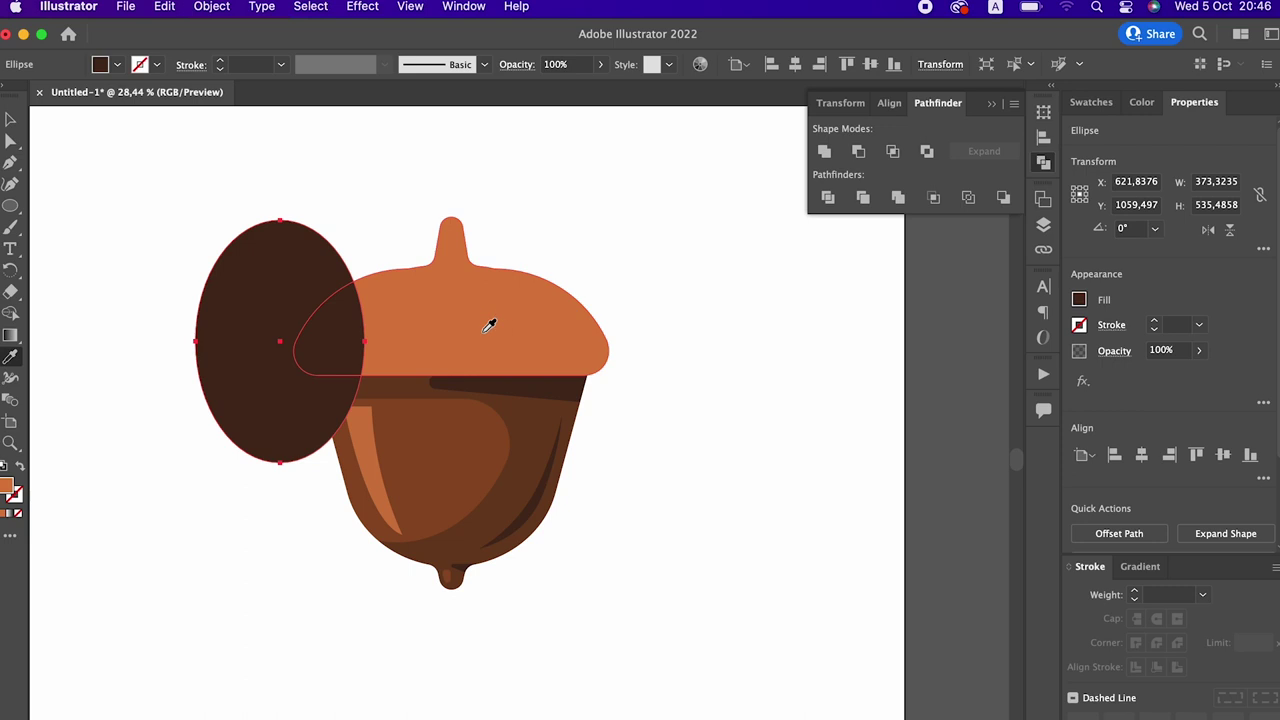
{"action": "left_click", "coordinate": [491, 323]}
{"action": "double_click", "coordinate": [9, 489]}
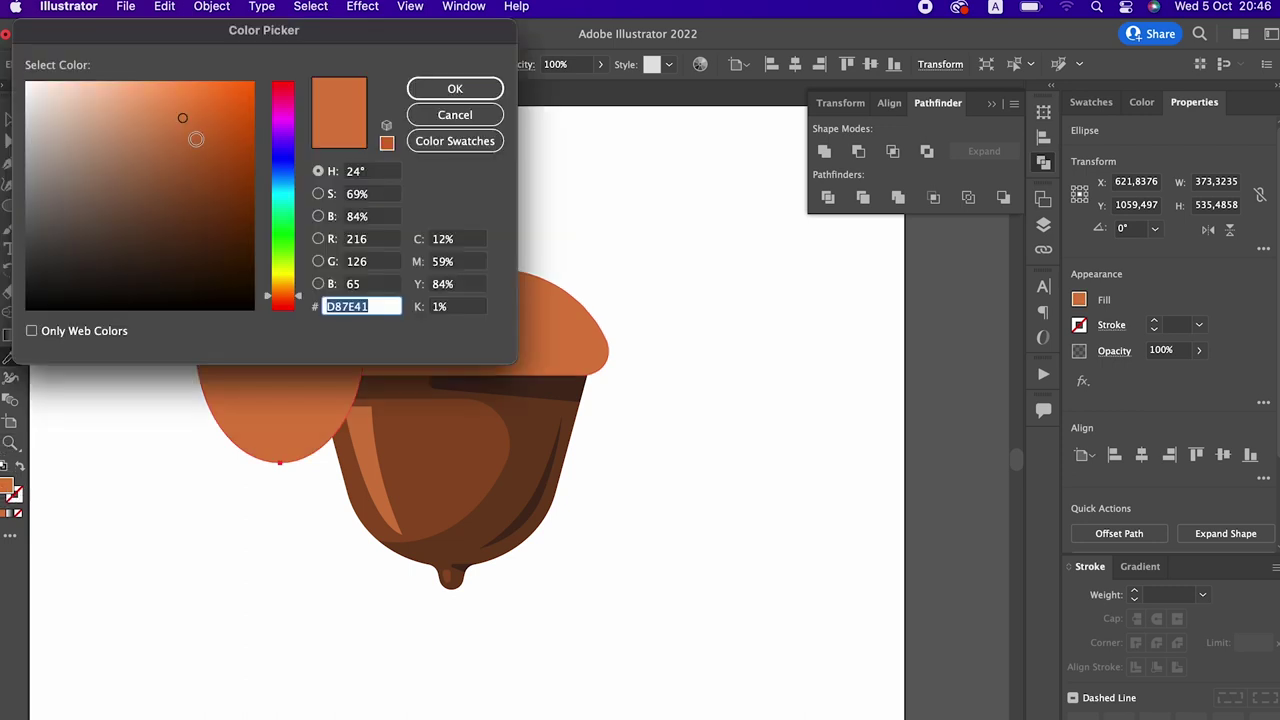
{"action": "left_click", "coordinate": [214, 138]}
{"action": "left_click", "coordinate": [455, 88]}
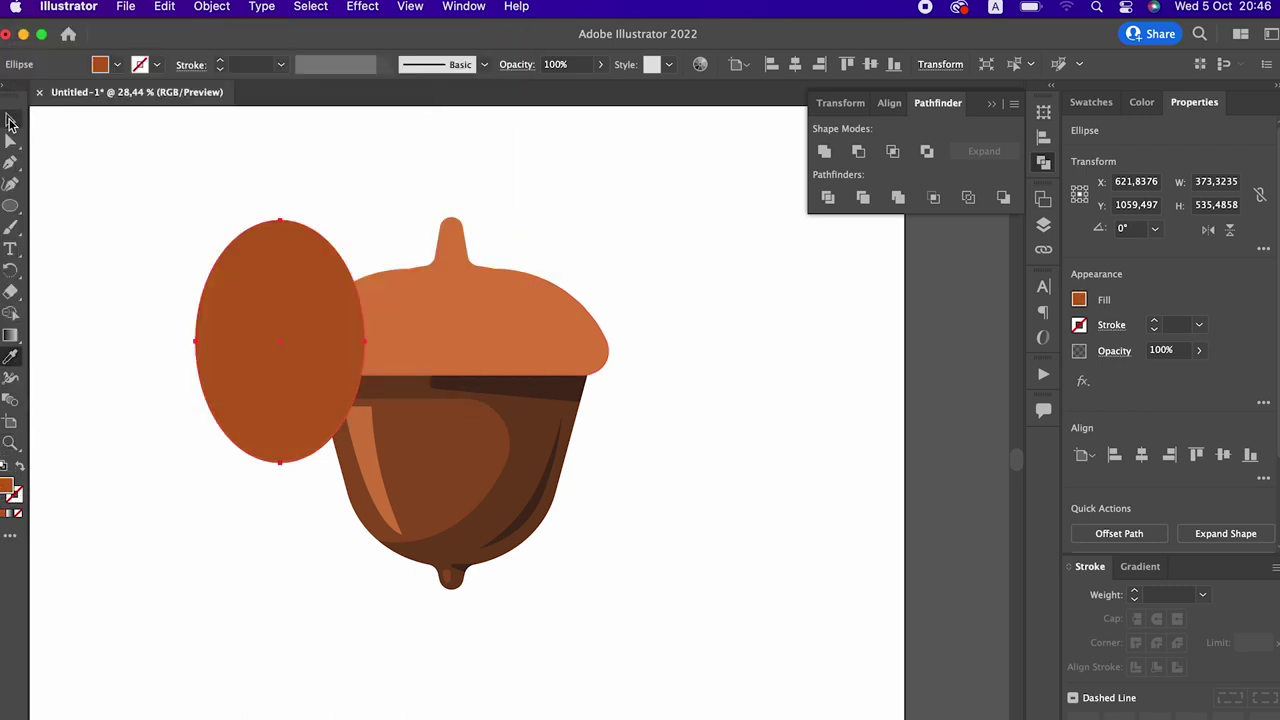
Turn the ellipse into a 20 pt outline ring
{"action": "left_click", "coordinate": [11, 121]}
{"action": "left_click", "coordinate": [20, 467]}
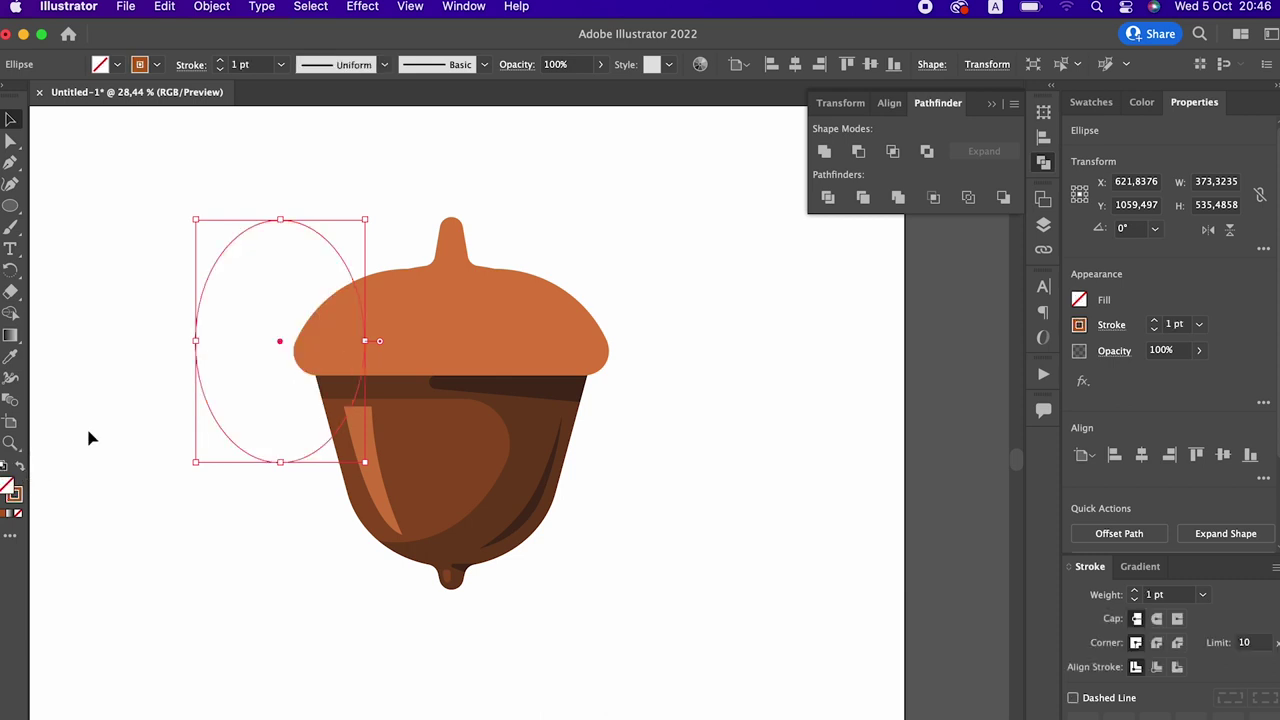
{"action": "left_click", "coordinate": [240, 64]}
{"action": "key", "text": "Return"}
{"action": "key", "text": "z"}
{"action": "left_click_drag", "start_coordinate": [486, 286], "coordinate": [446, 254]}
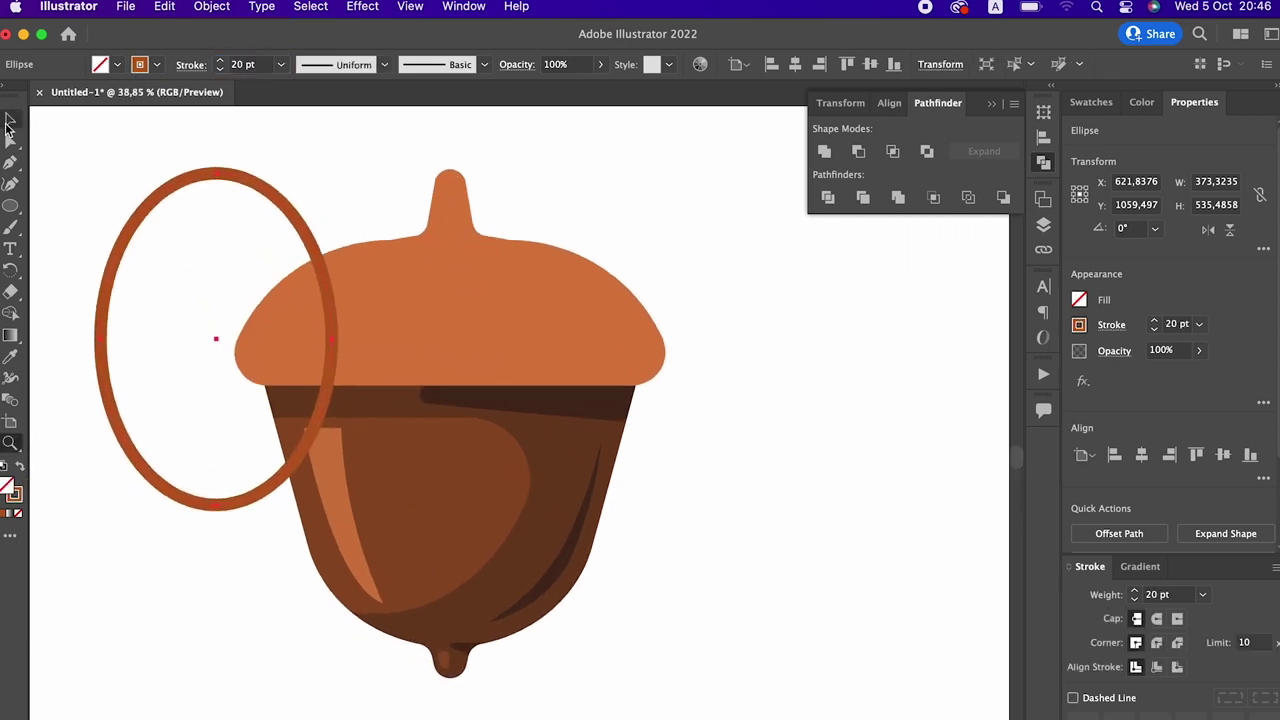
Move the ring over the cap and repeat overlapping copies to its left and right
{"action": "left_click", "coordinate": [8, 122]}
{"action": "left_click_drag", "start_coordinate": [321, 414], "coordinate": [435, 430]}
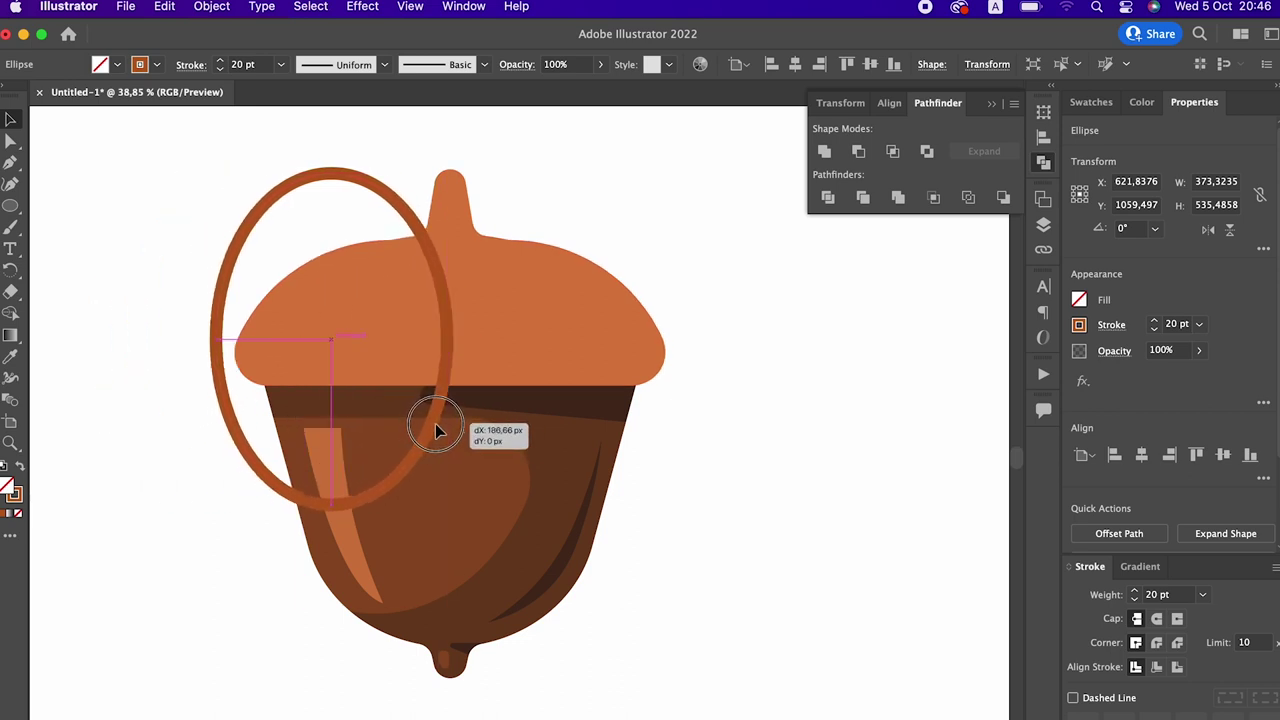
{"action": "left_click_drag", "start_coordinate": [435, 430], "coordinate": [388, 432]}
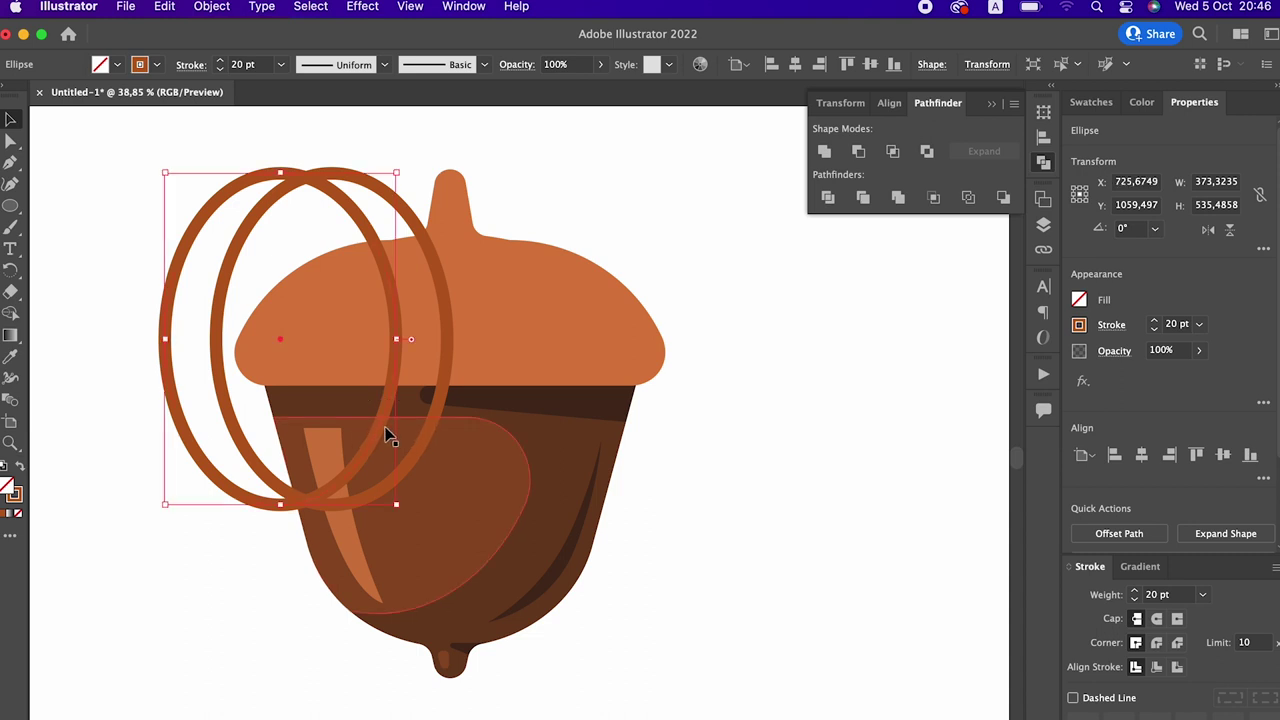
{"action": "key", "text": "super+h"}
{"action": "key", "text": "super+d"}
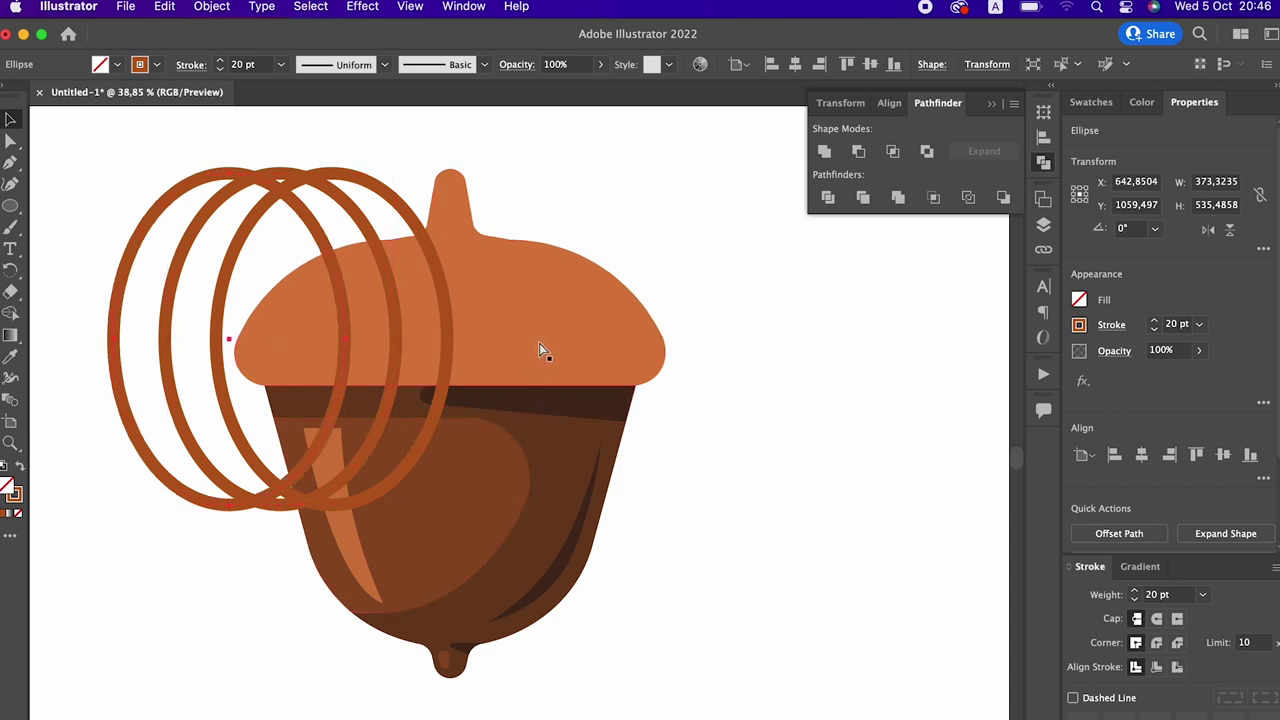
{"action": "key", "text": "super+d"}
{"action": "key", "text": "super+d"}
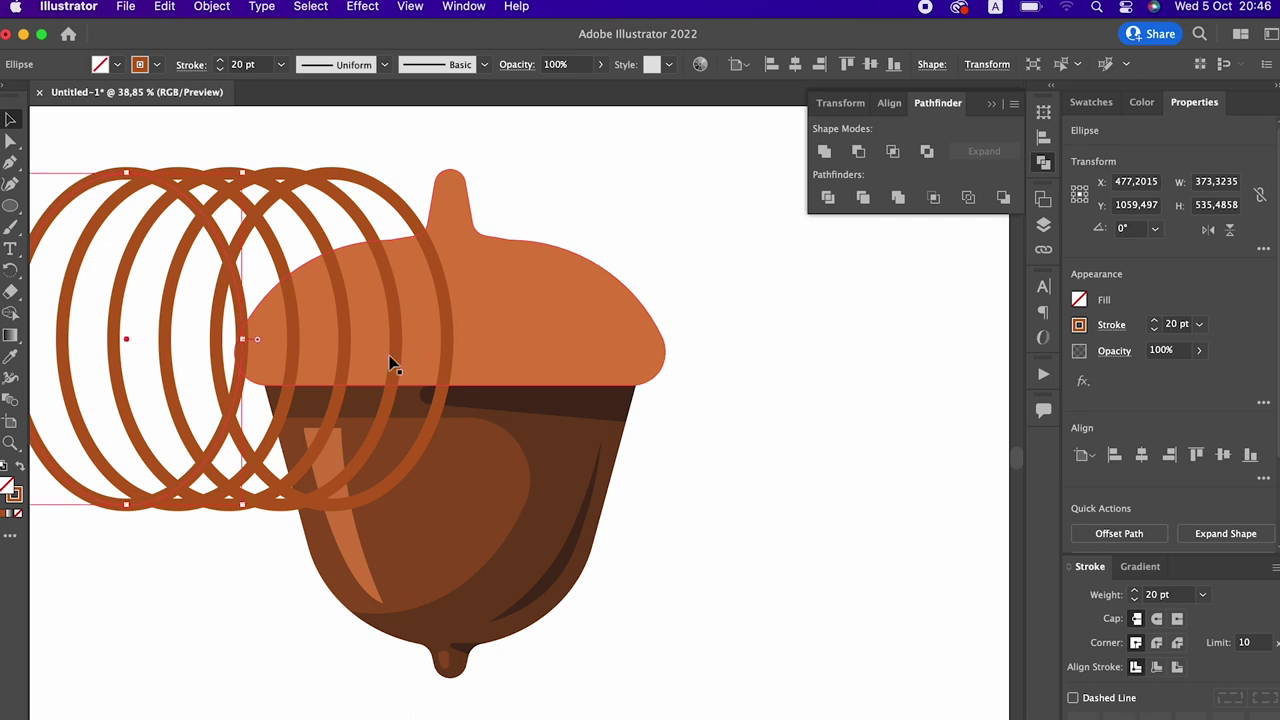
{"action": "mouse_move", "coordinate": [440, 408]}
{"action": "left_mouse_down"}
{"action": "mouse_move", "coordinate": [623, 411]}
{"action": "mouse_move", "coordinate": [489, 414]}
{"action": "left_mouse_up"}
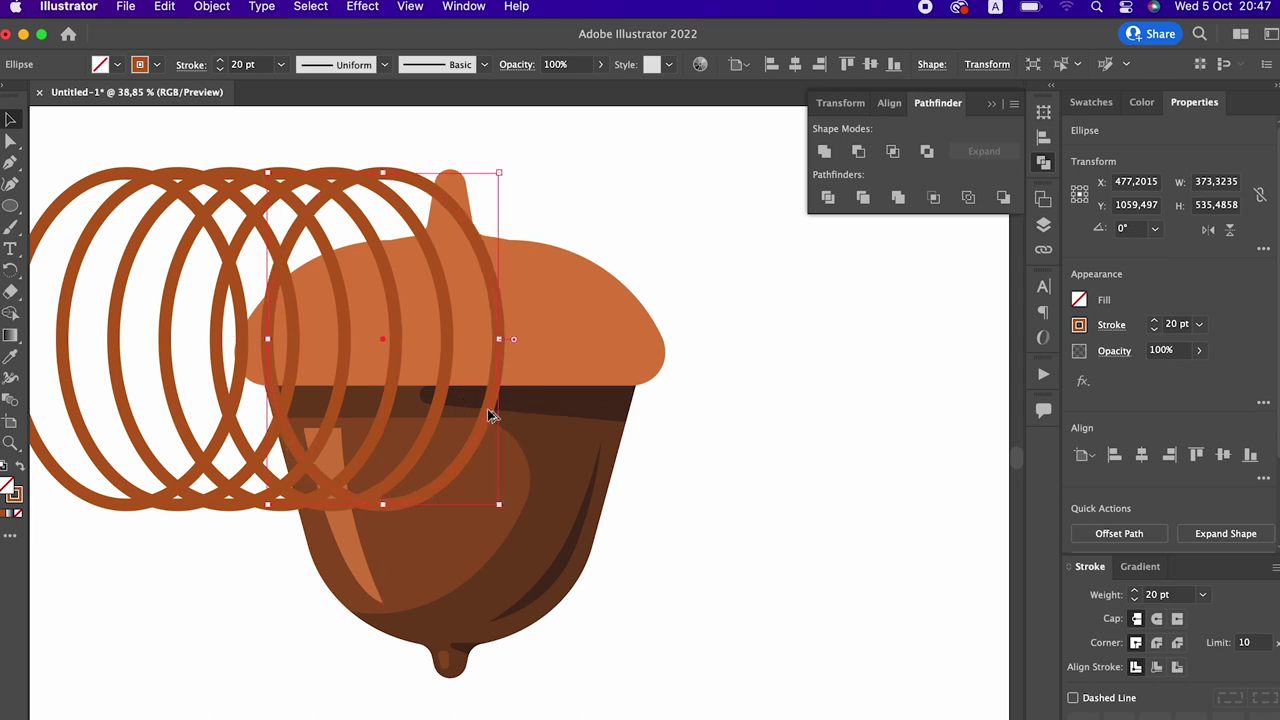
{"action": "key", "text": "ctrl+d"}
{"action": "key", "text": "ctrl+d"}
{"action": "key", "text": "ctrl+d"}
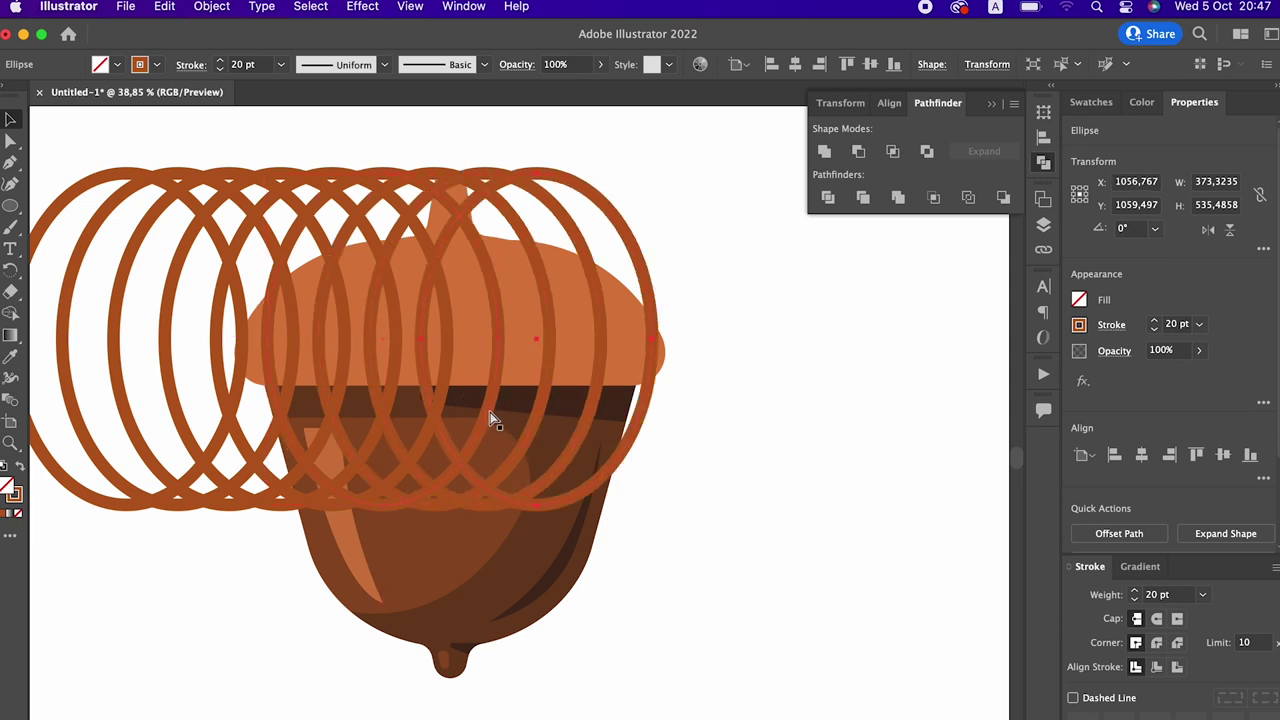
{"action": "key", "text": "ctrl+d"}
{"action": "key", "text": "ctrl+d"}
{"action": "key", "text": "ctrl+d"}
{"action": "key", "text": "ctrl+d"}
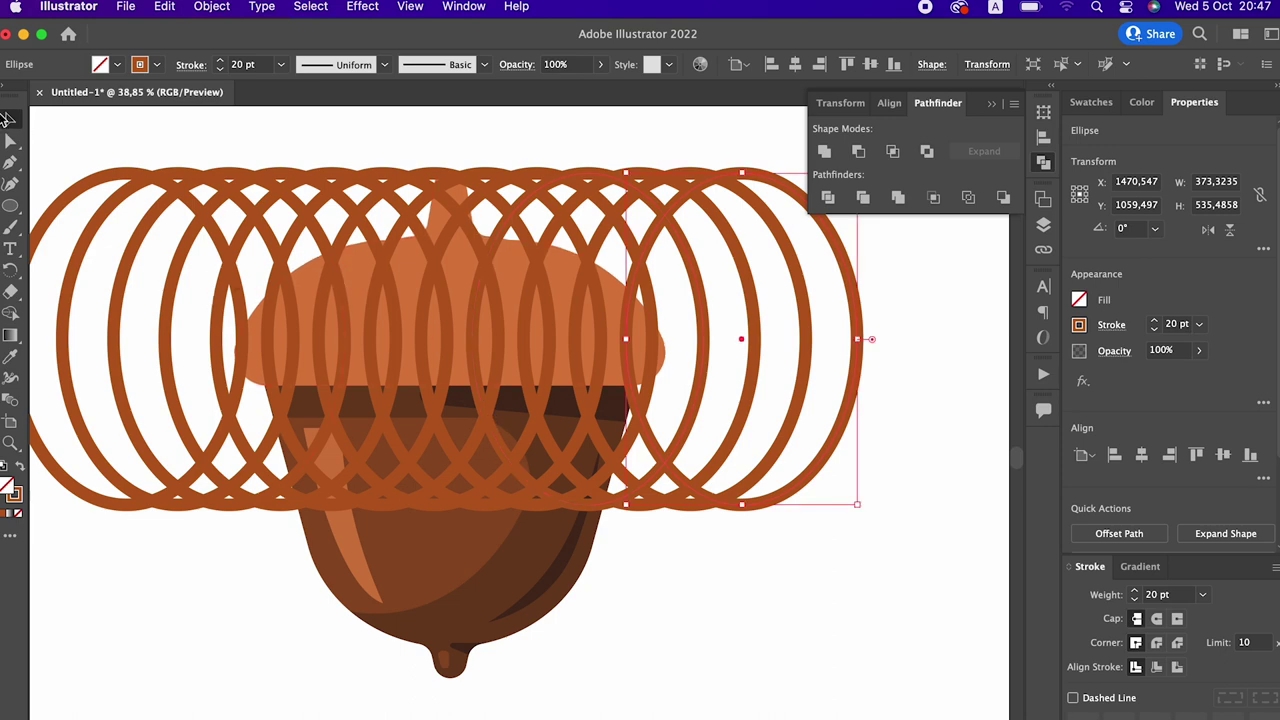
Select all the rings and squash the row to 349.8 px tall
{"action": "left_click_drag", "start_coordinate": [537, 370], "coordinate": [480, 323]}
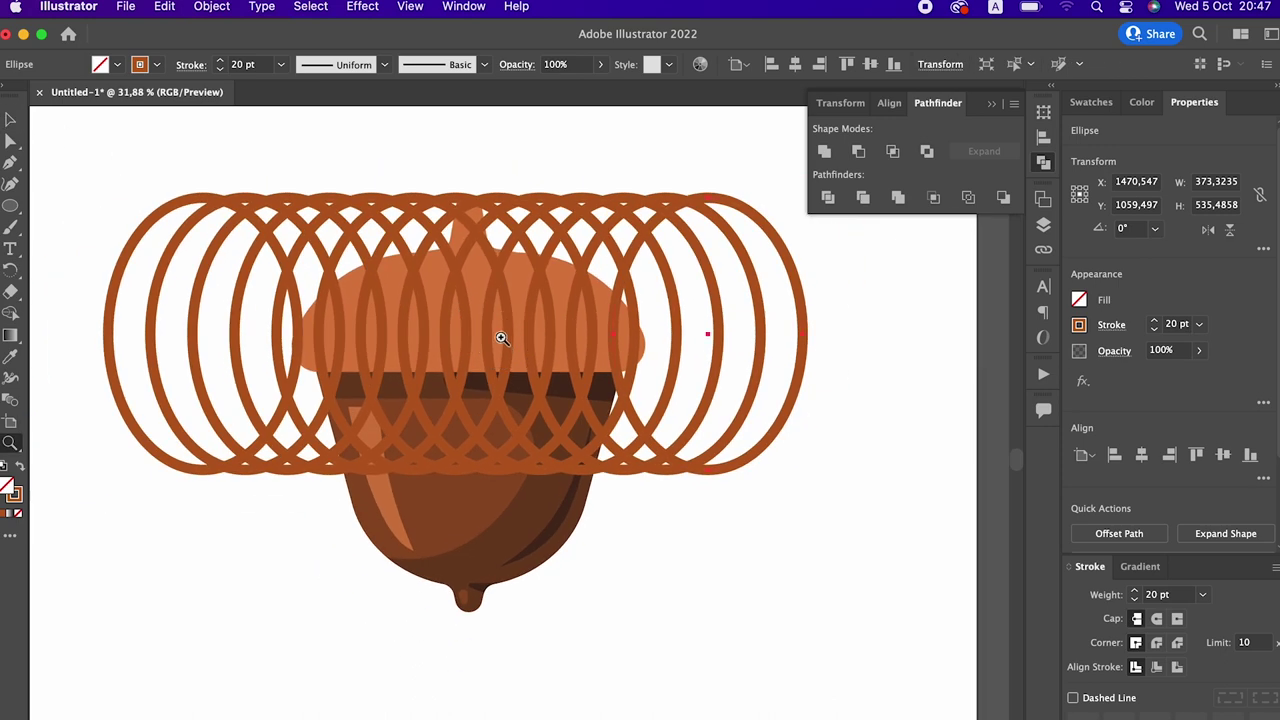
{"action": "key", "text": "v"}
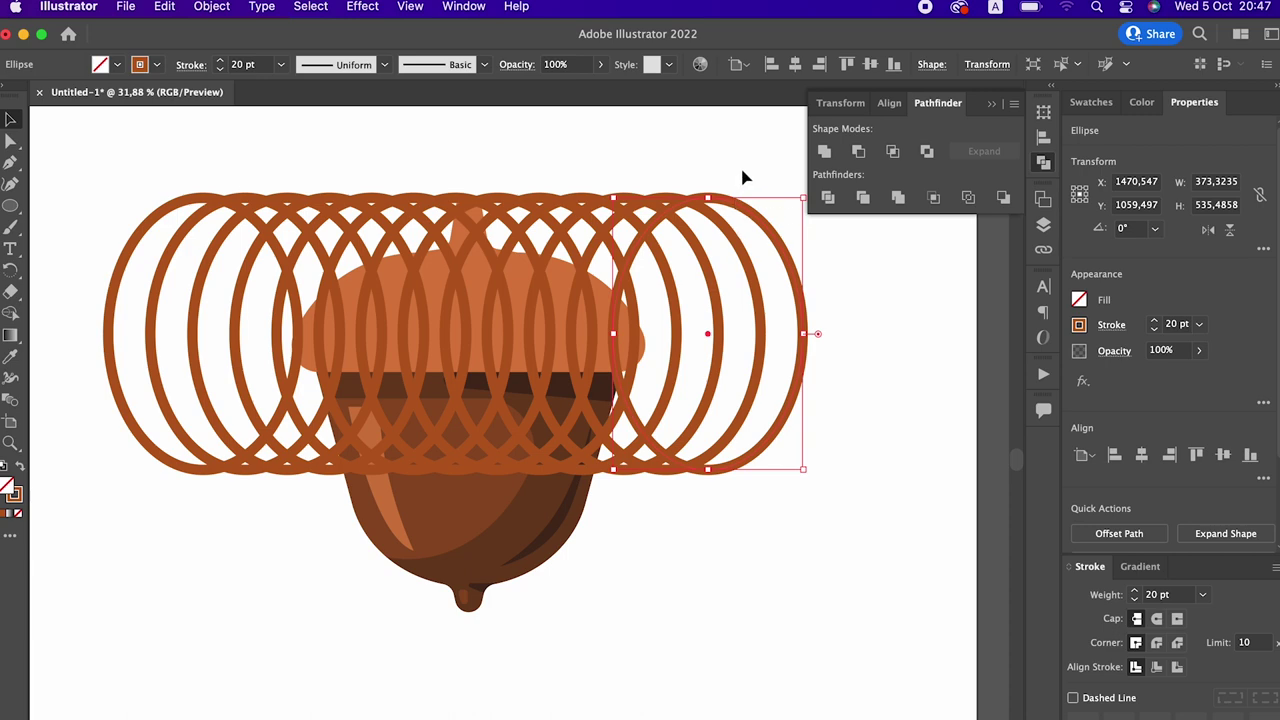
{"action": "left_click_drag", "start_coordinate": [740, 178], "coordinate": [135, 212]}
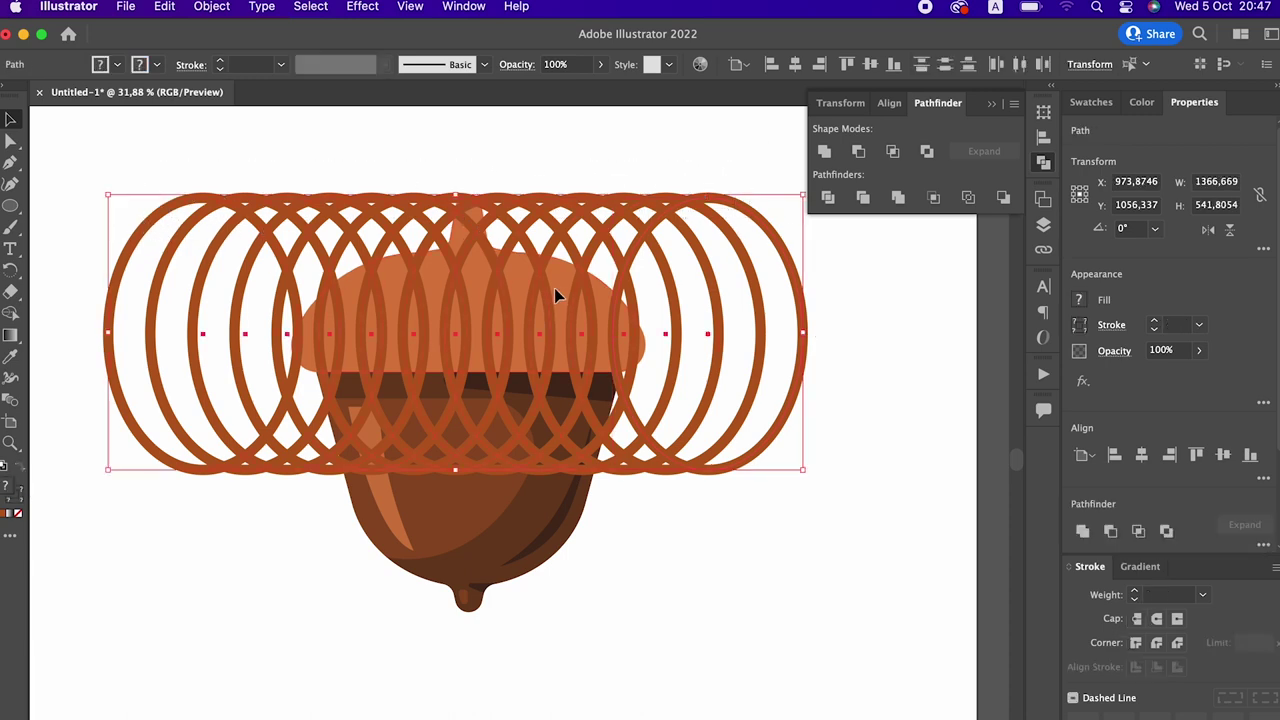
{"action": "left_click_drag", "start_coordinate": [455, 195], "coordinate": [463, 254]}
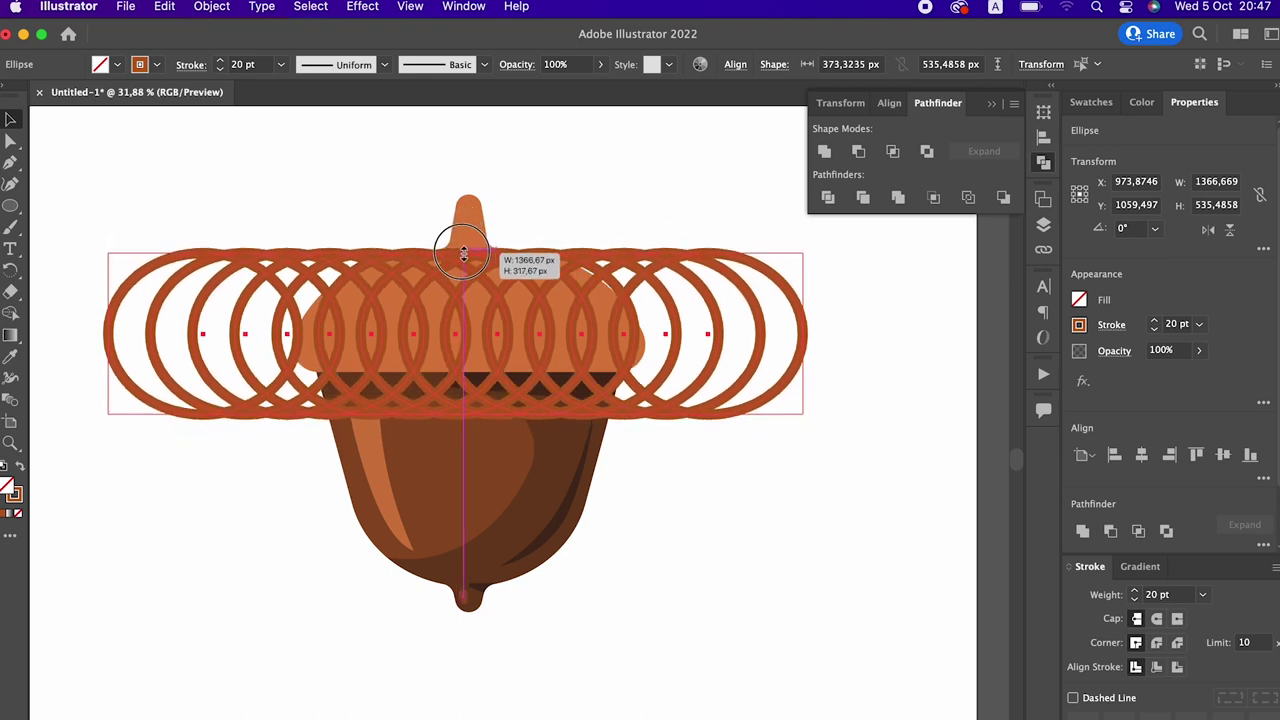
{"action": "left_click_drag", "start_coordinate": [463, 254], "coordinate": [458, 244]}
Set the rings' stroke weight to 15 pt and place a copy of the leftmost ring above the cap
{"action": "left_click", "coordinate": [215, 70]}
{"action": "left_click", "coordinate": [215, 70]}
{"action": "left_click", "coordinate": [219, 61]}
{"action": "left_click", "coordinate": [219, 61]}
{"action": "left_click", "coordinate": [219, 61]}
{"action": "left_click", "coordinate": [737, 521]}
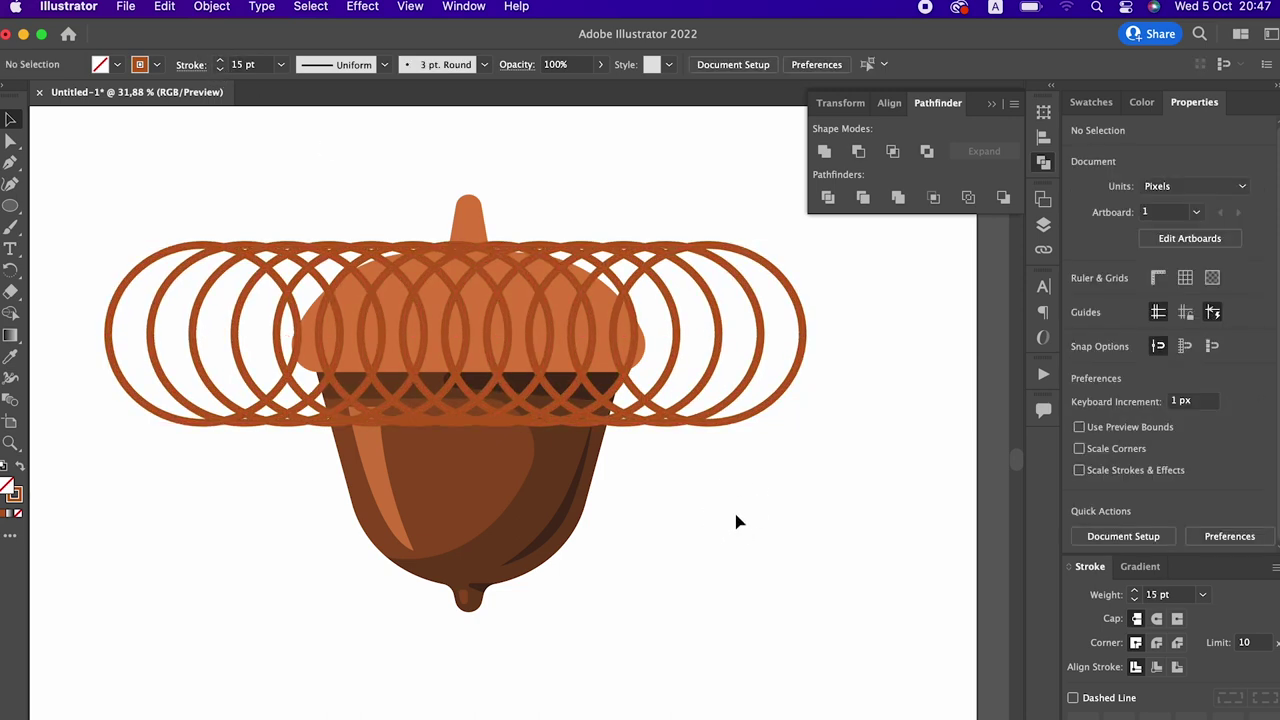
{"action": "scroll", "coordinate": [737, 521], "scroll_direction": "up", "scroll_amount": 2}
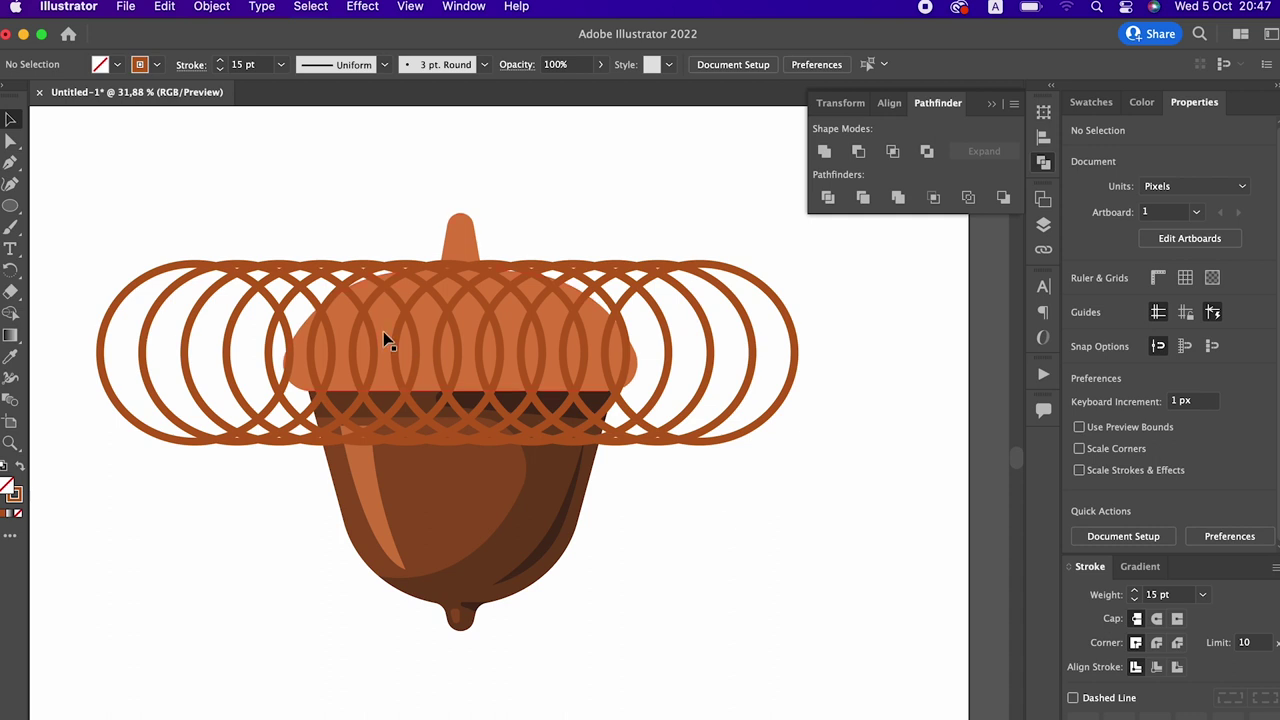
{"action": "left_click_drag", "start_coordinate": [165, 290], "coordinate": [437, 152]}
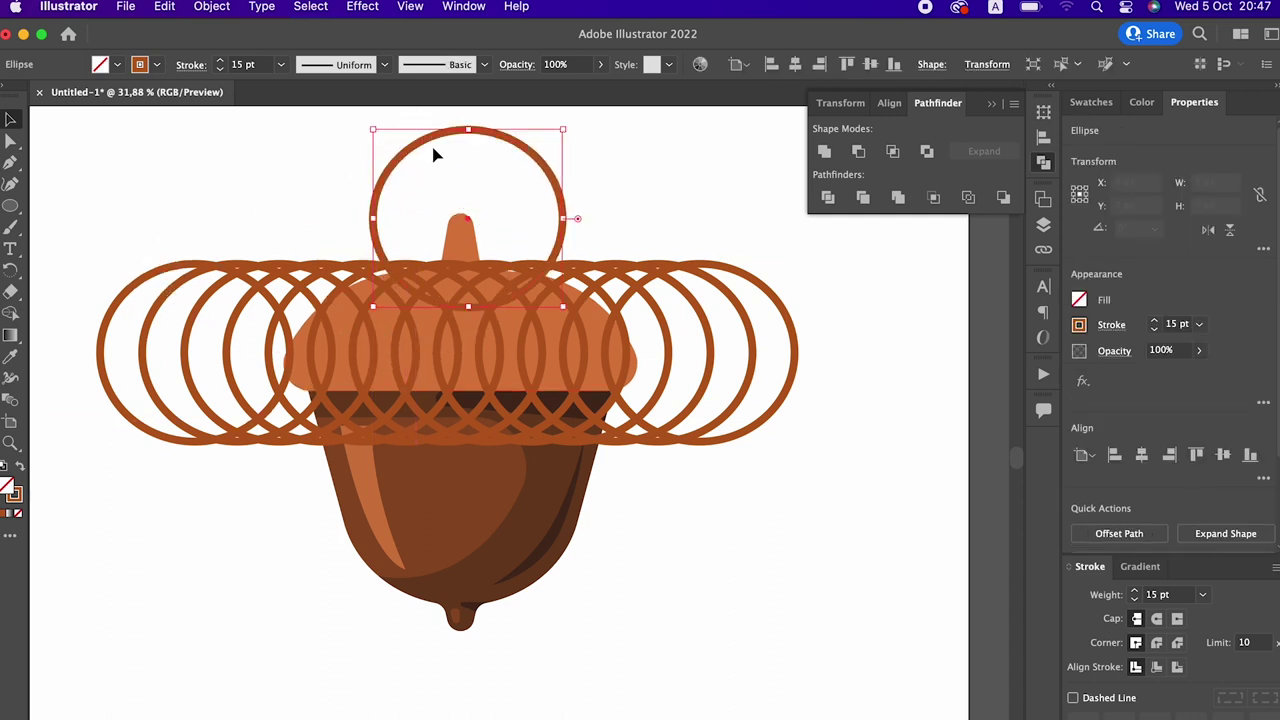
Stretch the top ring wide, stack stepped copies over the cap, and select all rings
{"action": "mouse_move", "coordinate": [565, 219]}
{"action": "left_mouse_down"}
{"action": "mouse_move", "coordinate": [701, 218]}
{"action": "mouse_move", "coordinate": [669, 230]}
{"action": "left_mouse_up"}
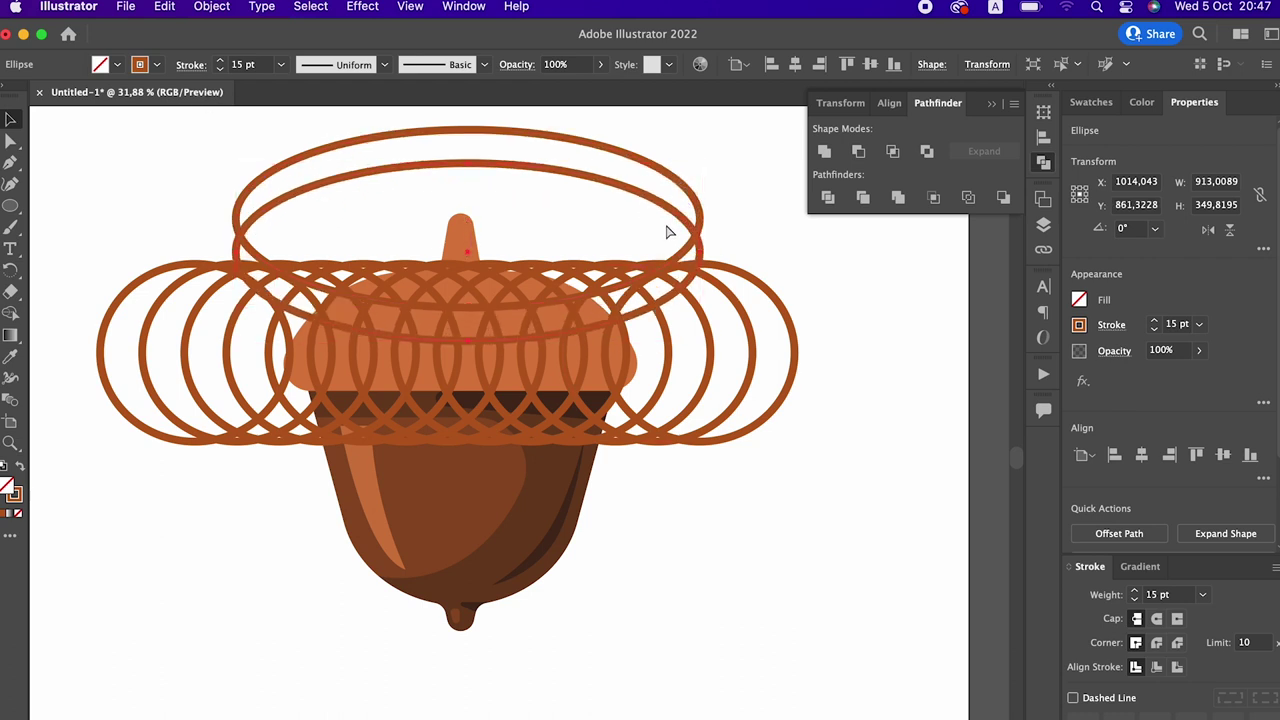
{"action": "key", "text": "super+d"}
{"action": "key", "text": "super+d"}
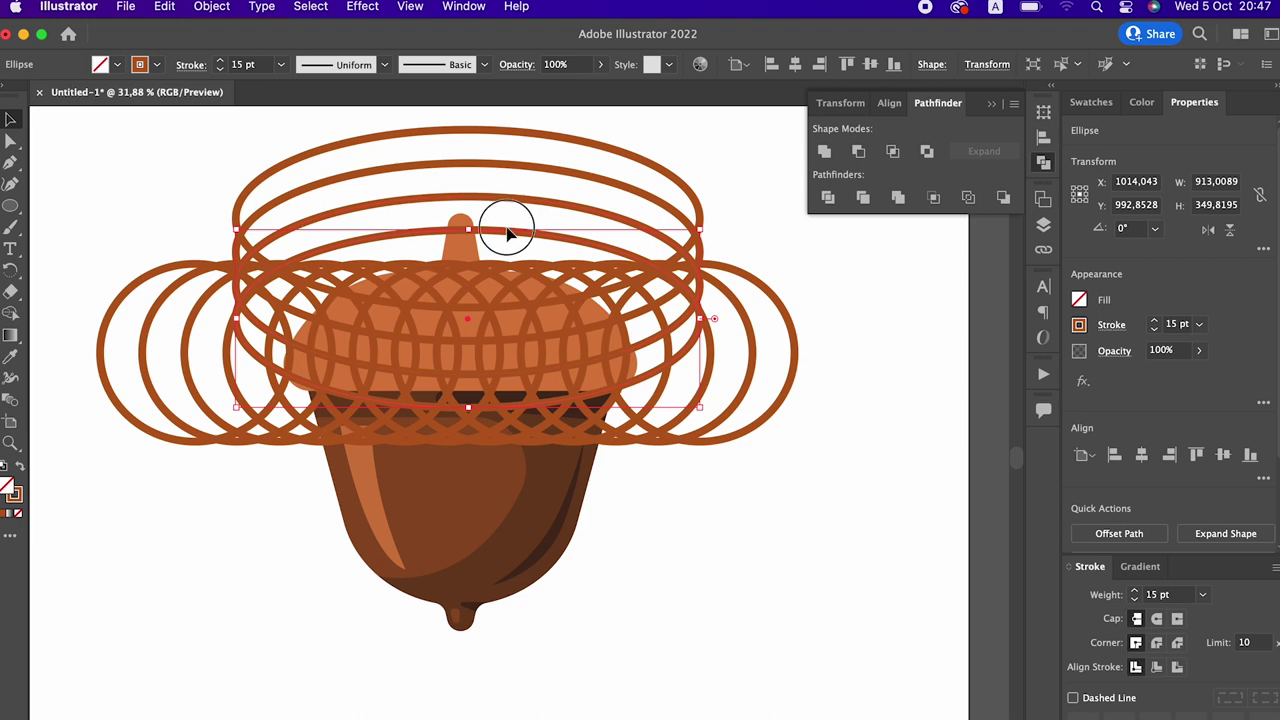
{"action": "left_click", "coordinate": [574, 217]}
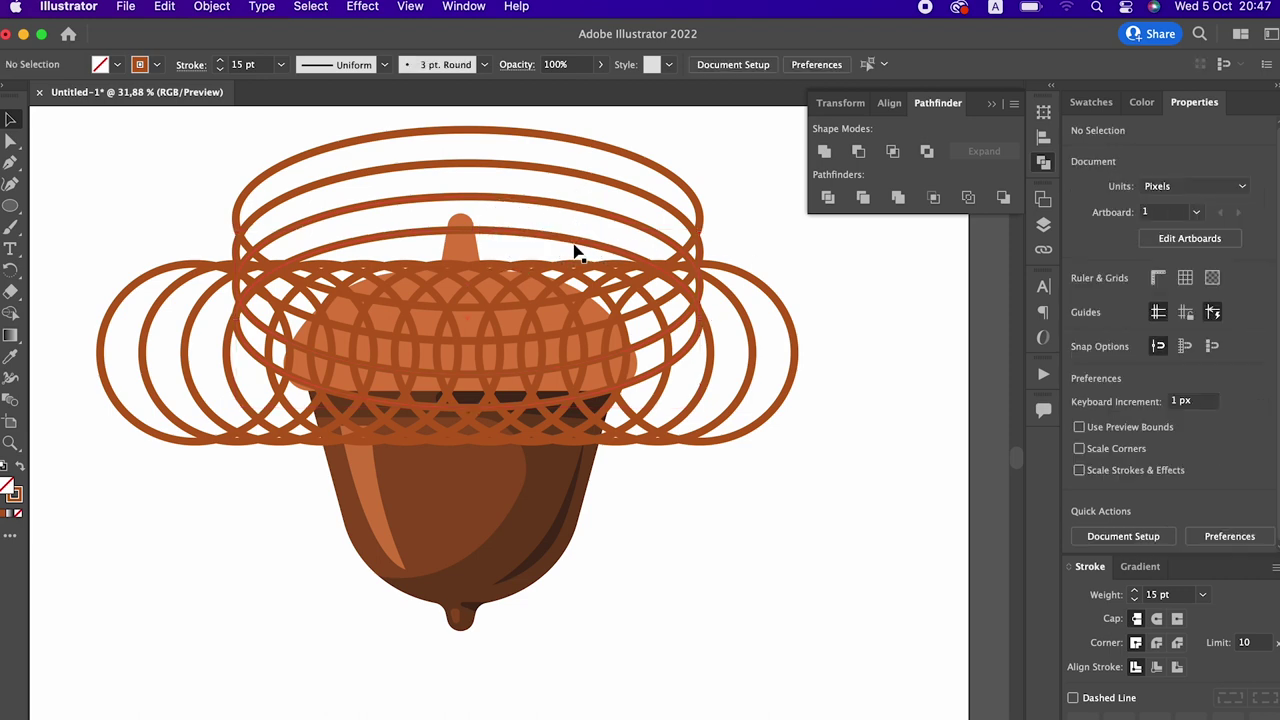
{"action": "left_click", "coordinate": [607, 295]}
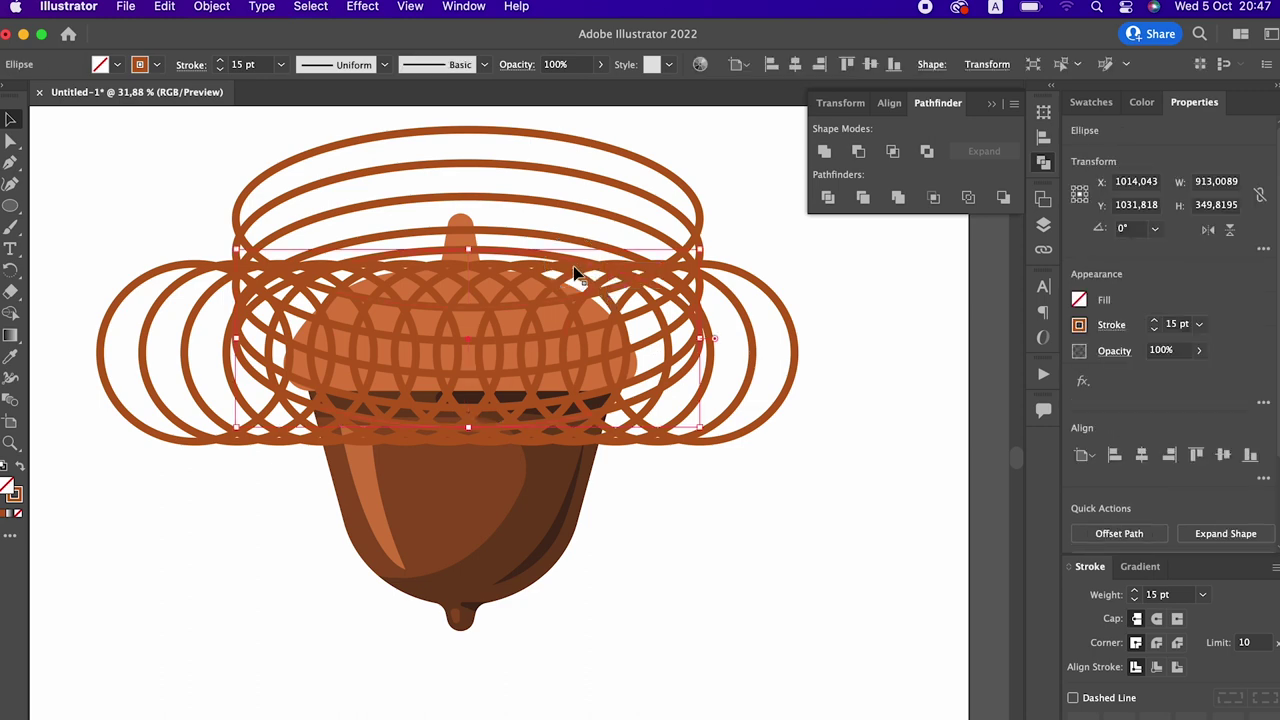
{"action": "key", "text": "super+d"}
{"action": "key", "text": "super+d"}
{"action": "key", "text": "super+d"}
{"action": "key", "text": "super+d"}
{"action": "key", "text": "super+d"}
{"action": "key", "text": "super+d"}
{"action": "key", "text": "super+d"}
{"action": "key", "text": "super+d"}
{"action": "key", "text": "super+z"}
{"action": "key", "text": "super+z"}
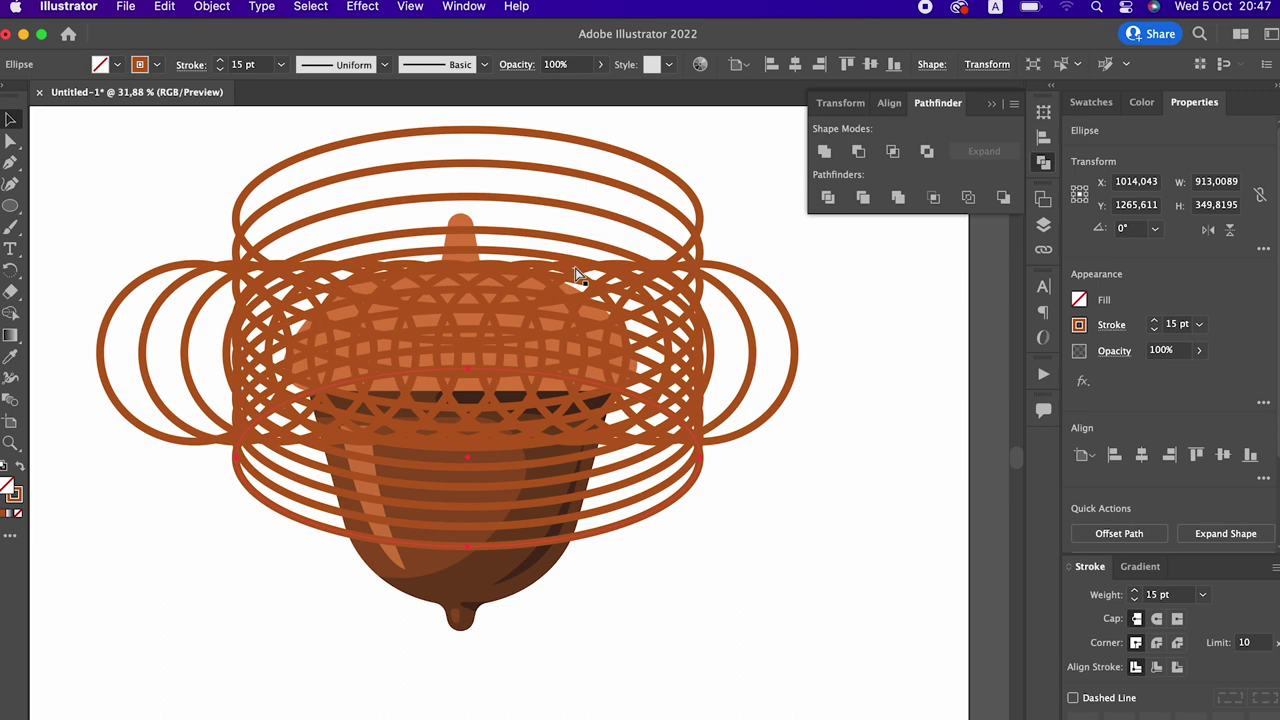
{"action": "key", "text": "super+z"}
{"action": "key", "text": "super+z"}
{"action": "key", "text": "super+z"}
{"action": "key", "text": "super+z"}
{"action": "key", "text": "super+z"}
{"action": "key", "text": "super+z"}
{"action": "key", "text": "super+z"}
{"action": "key", "text": "super+z"}
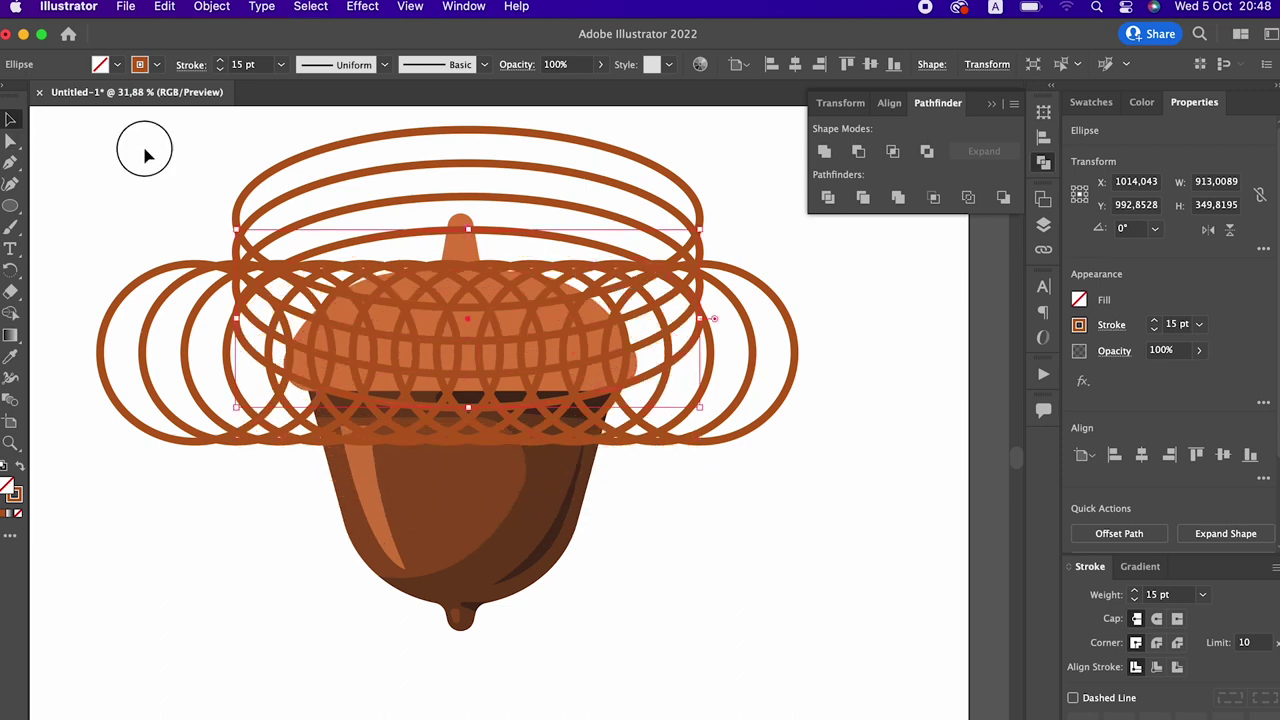
{"action": "key", "text": "super+a"}
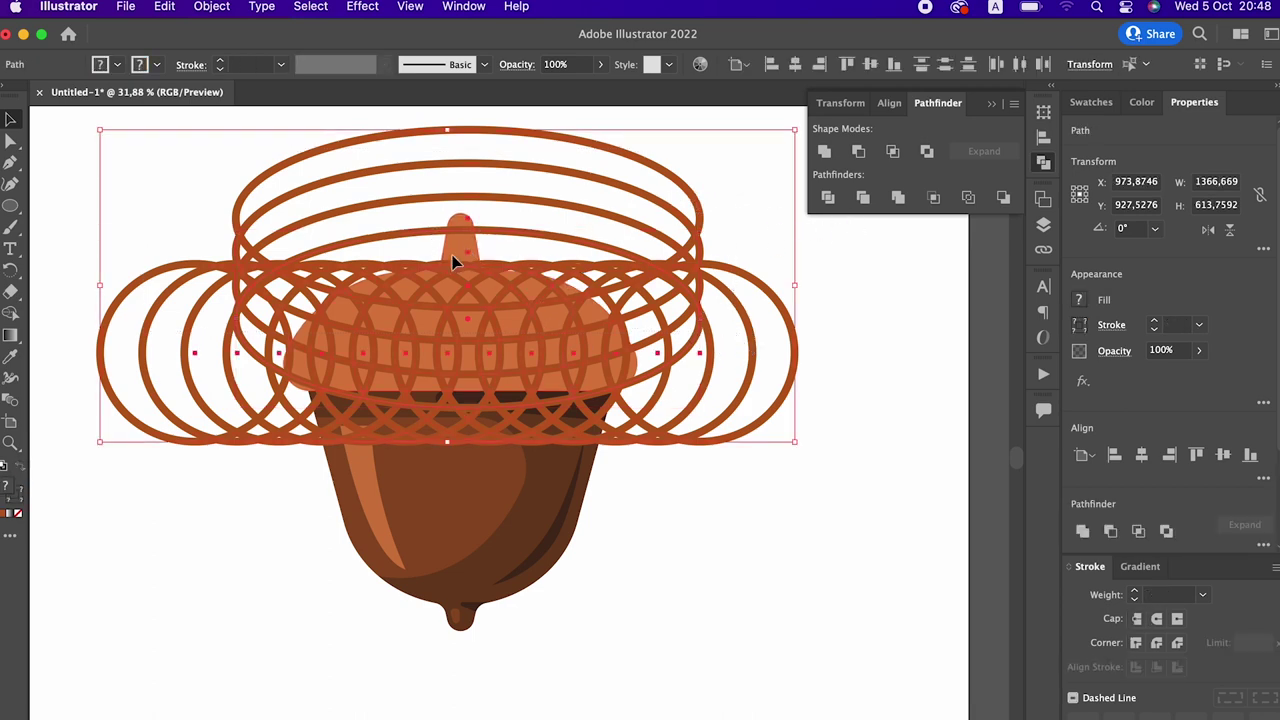
Expand the rings' fill and stroke, ungroup, apply Pathfinder Divide, and enter the divided group
{"action": "left_click", "coordinate": [211, 7]}
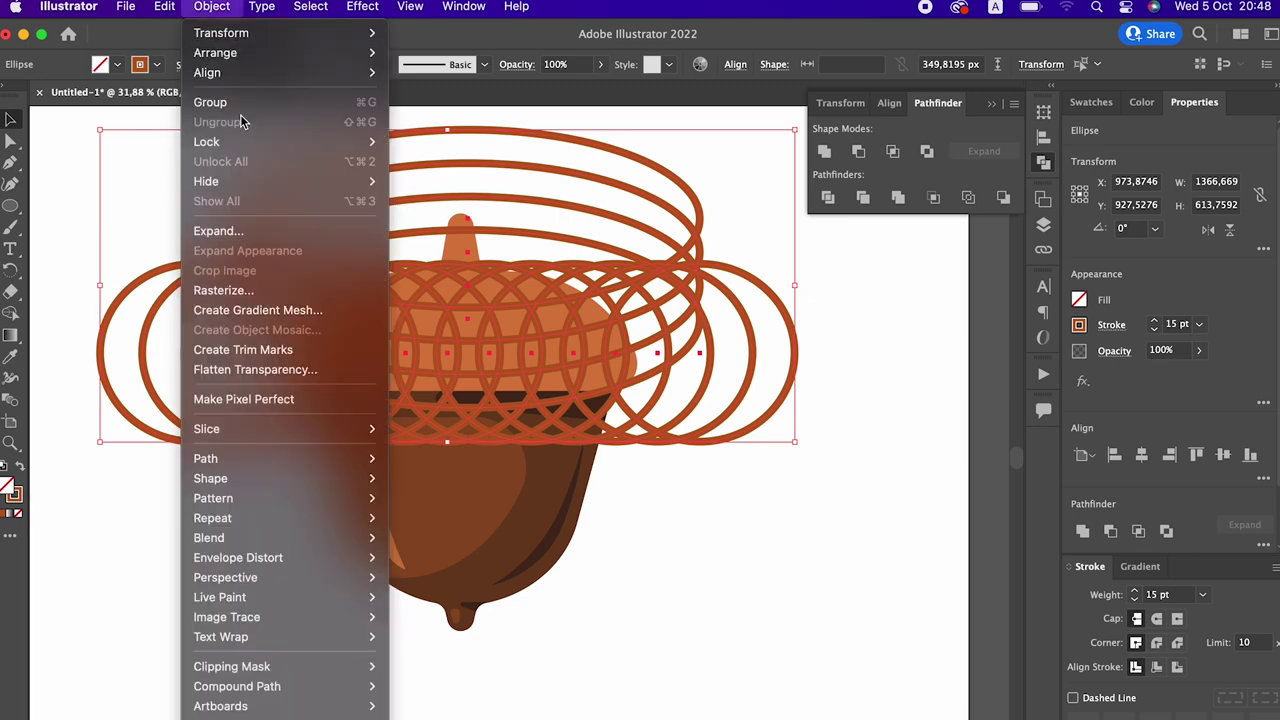
{"action": "left_click", "coordinate": [240, 231]}
{"action": "left_click", "coordinate": [691, 525]}
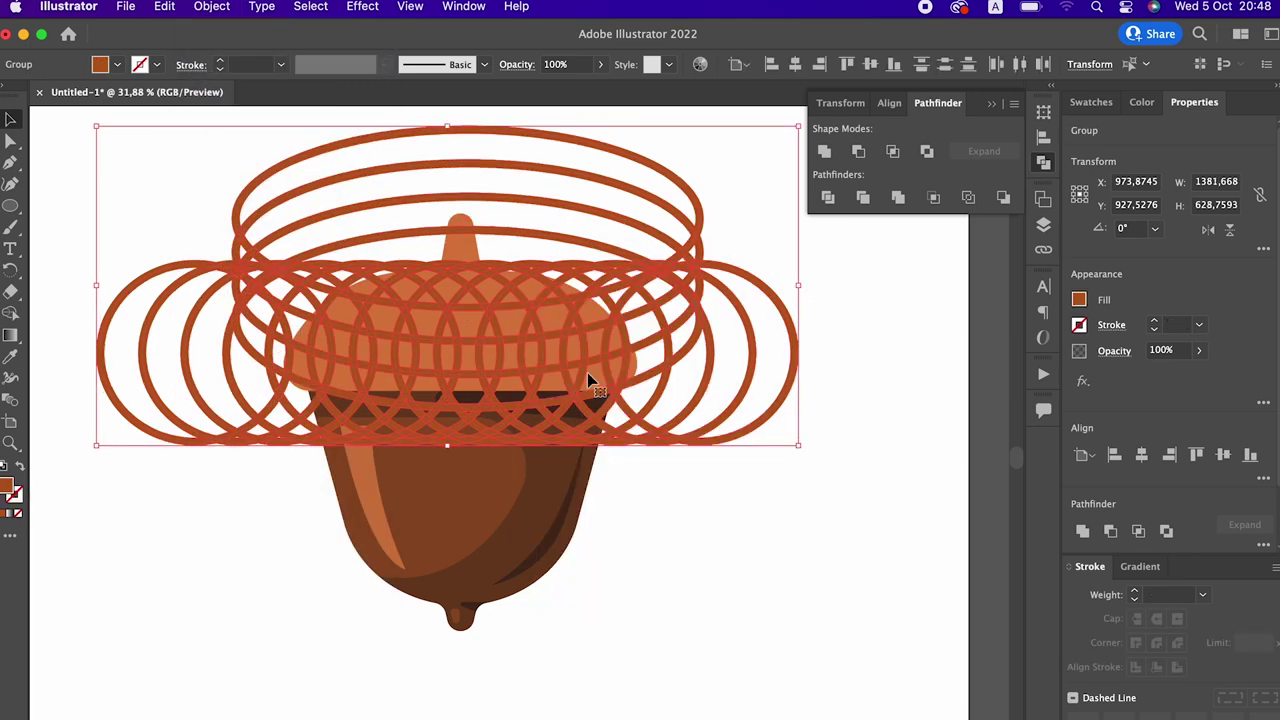
{"action": "key", "text": "super+shift+g"}
{"action": "left_click", "coordinate": [828, 197]}
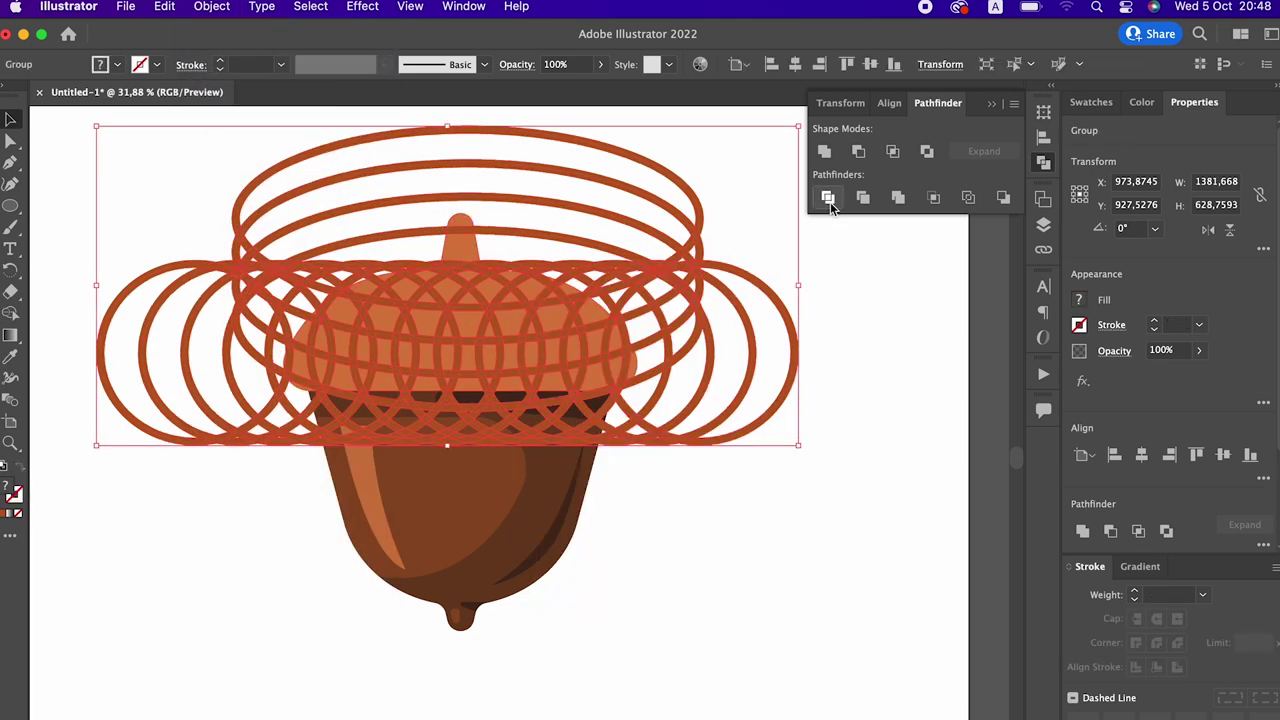
{"action": "double_click", "coordinate": [655, 398]}
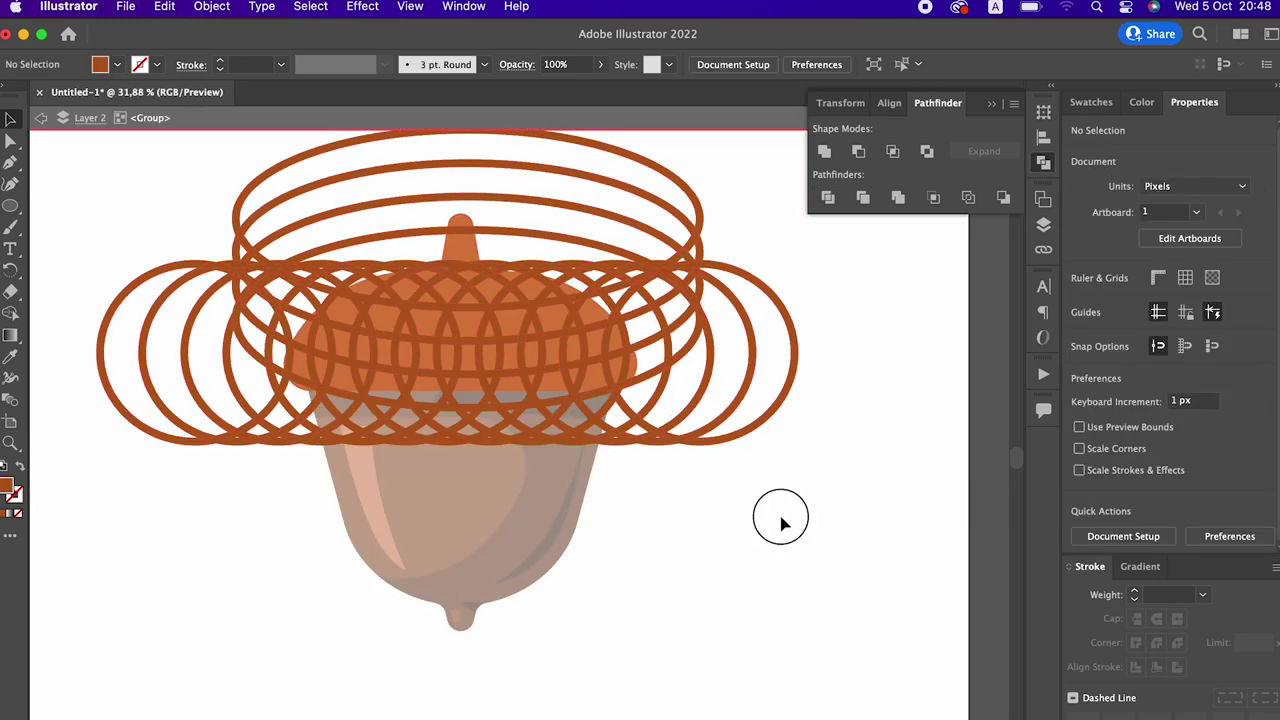
Delete the top ellipse pieces and the ring pieces left of the cap
{"action": "left_click", "coordinate": [646, 239]}
{"action": "key", "text": "Delete"}
{"action": "left_click_drag", "start_coordinate": [724, 478], "coordinate": [75, 410]}
{"action": "key", "text": "Delete"}
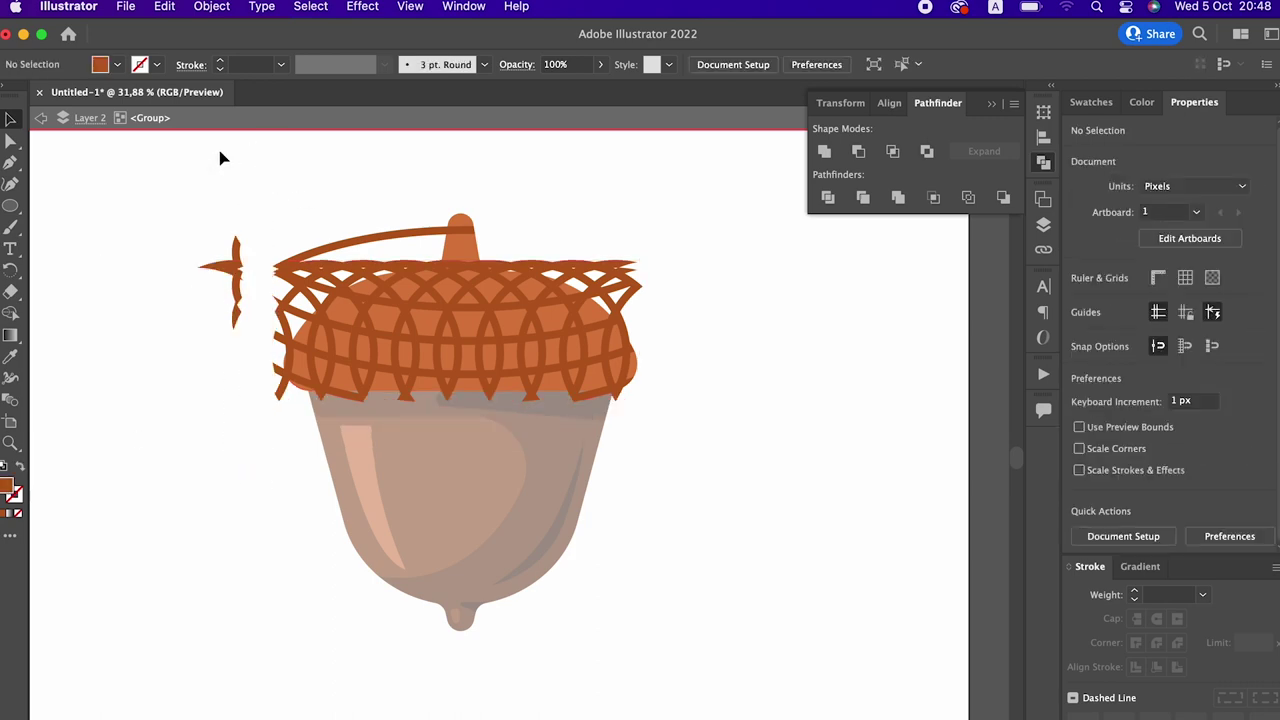
{"action": "left_click_drag", "start_coordinate": [194, 251], "coordinate": [286, 325]}
{"action": "key", "text": "Delete"}
Delete stray arcs above the cap and loose pieces along its right edge
{"action": "scroll", "coordinate": [524, 223], "scroll_direction": "up", "scroll_amount": 3}
{"action": "left_click", "coordinate": [700, 243]}
{"action": "key", "text": "Delete"}
{"action": "left_click", "coordinate": [697, 398]}
{"action": "key", "text": "Delete"}
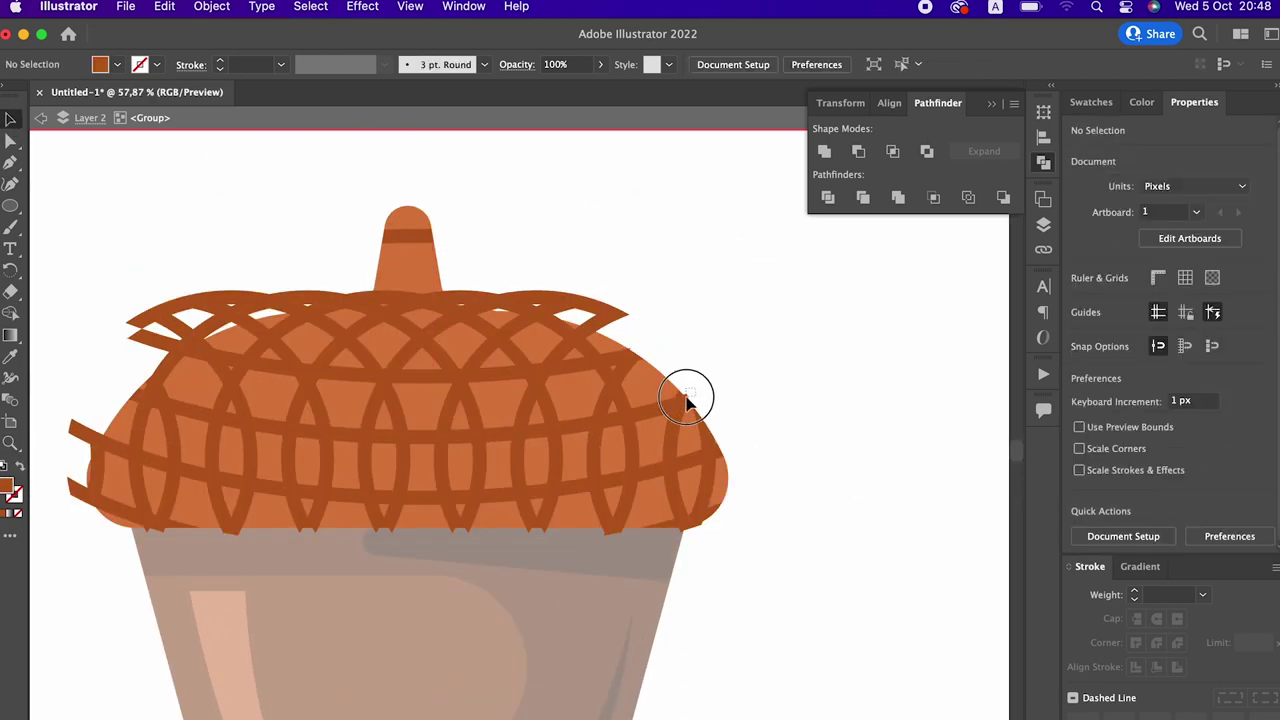
{"action": "left_click", "coordinate": [470, 295]}
{"action": "scroll", "coordinate": [500, 286], "scroll_direction": "down", "scroll_amount": 2}
{"action": "scroll", "coordinate": [636, 335], "scroll_direction": "up", "scroll_amount": 5}
{"action": "key", "text": "Delete"}
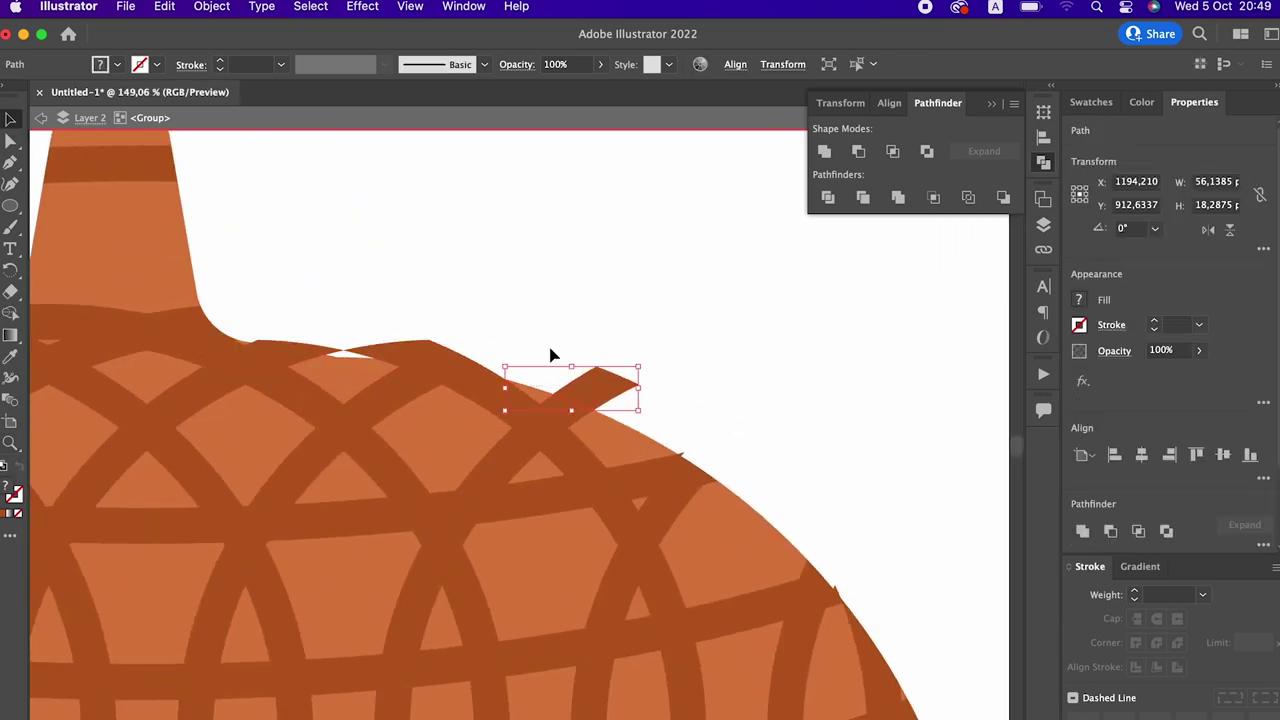
{"action": "scroll", "coordinate": [700, 480], "scroll_direction": "down", "scroll_amount": 10}
{"action": "left_click", "coordinate": [678, 456]}
{"action": "key", "text": "Delete"}
{"action": "scroll", "coordinate": [678, 456], "scroll_direction": "down", "scroll_amount": 2}
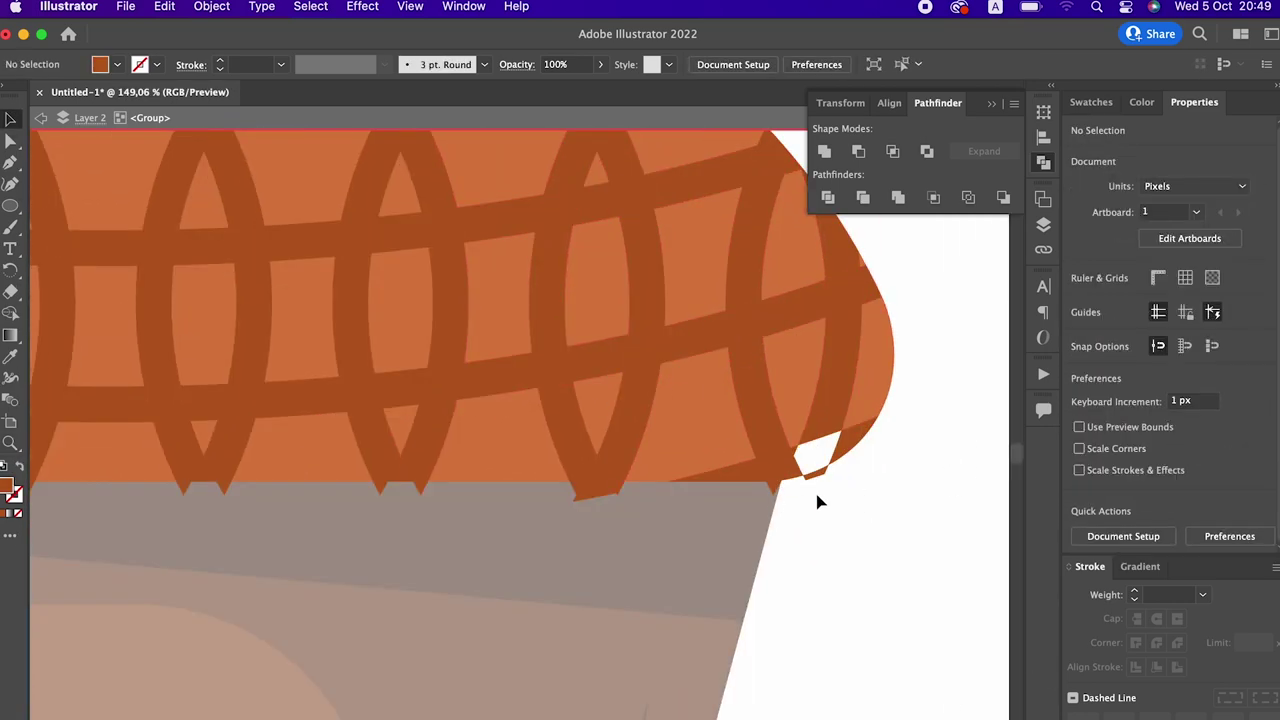
{"action": "scroll", "coordinate": [471, 514], "scroll_direction": "left", "scroll_amount": 3}
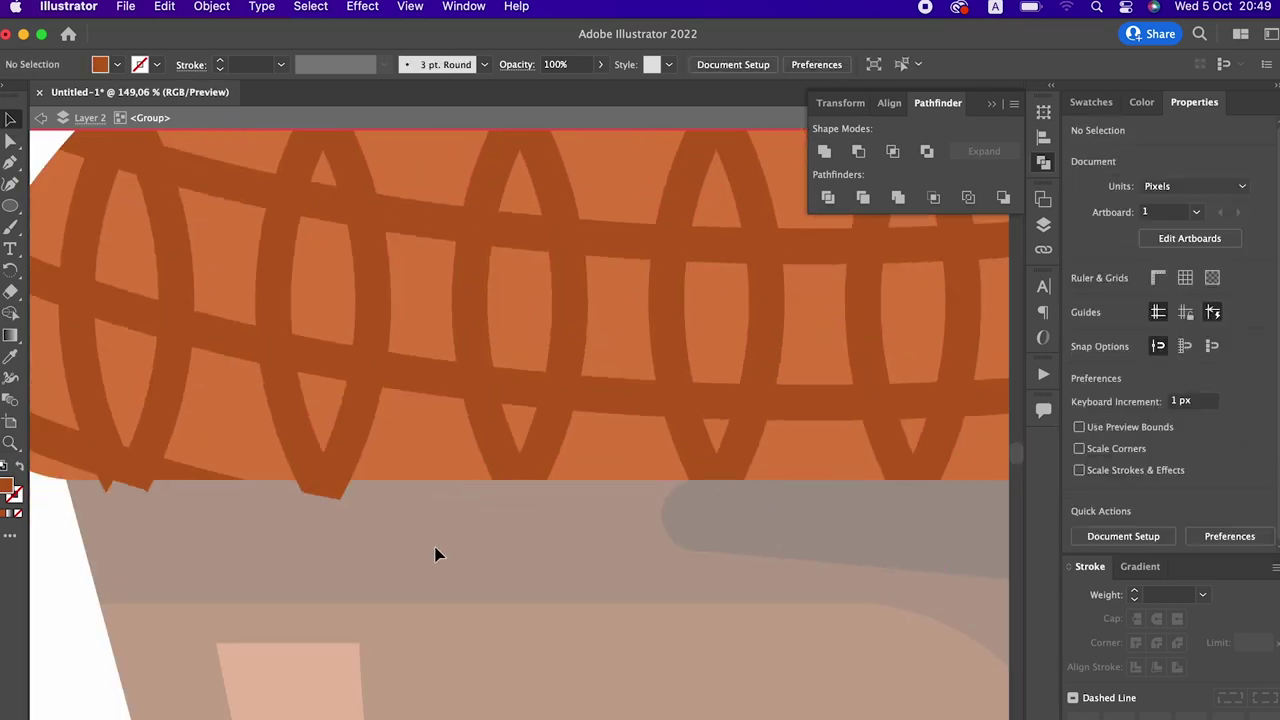
{"action": "scroll", "coordinate": [460, 480], "scroll_direction": "left", "scroll_amount": 5}
Delete the pieces protruding from the cap's top and top-left, then view the whole cap
{"action": "left_click", "coordinate": [586, 391]}
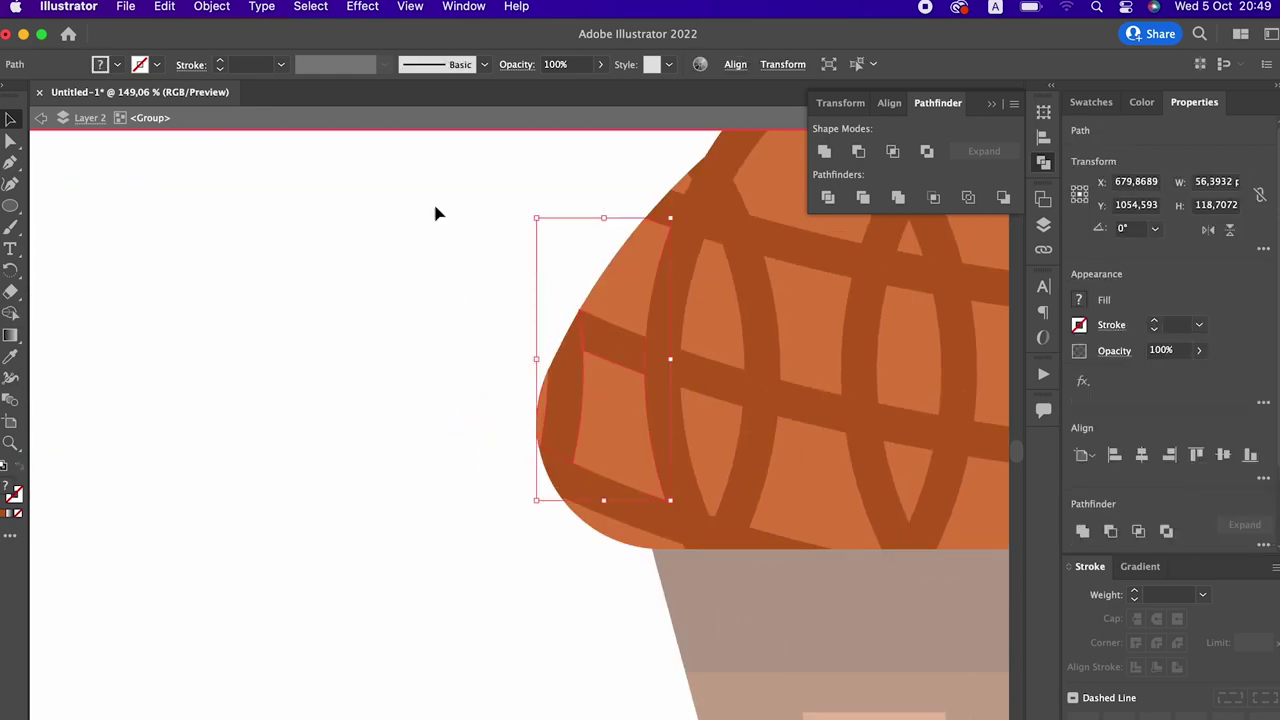
{"action": "scroll", "coordinate": [586, 391], "scroll_direction": "up", "scroll_amount": 4}
{"action": "scroll", "coordinate": [472, 286], "scroll_direction": "right", "scroll_amount": 5}
{"action": "left_click", "coordinate": [654, 286]}
{"action": "key", "text": "Delete"}
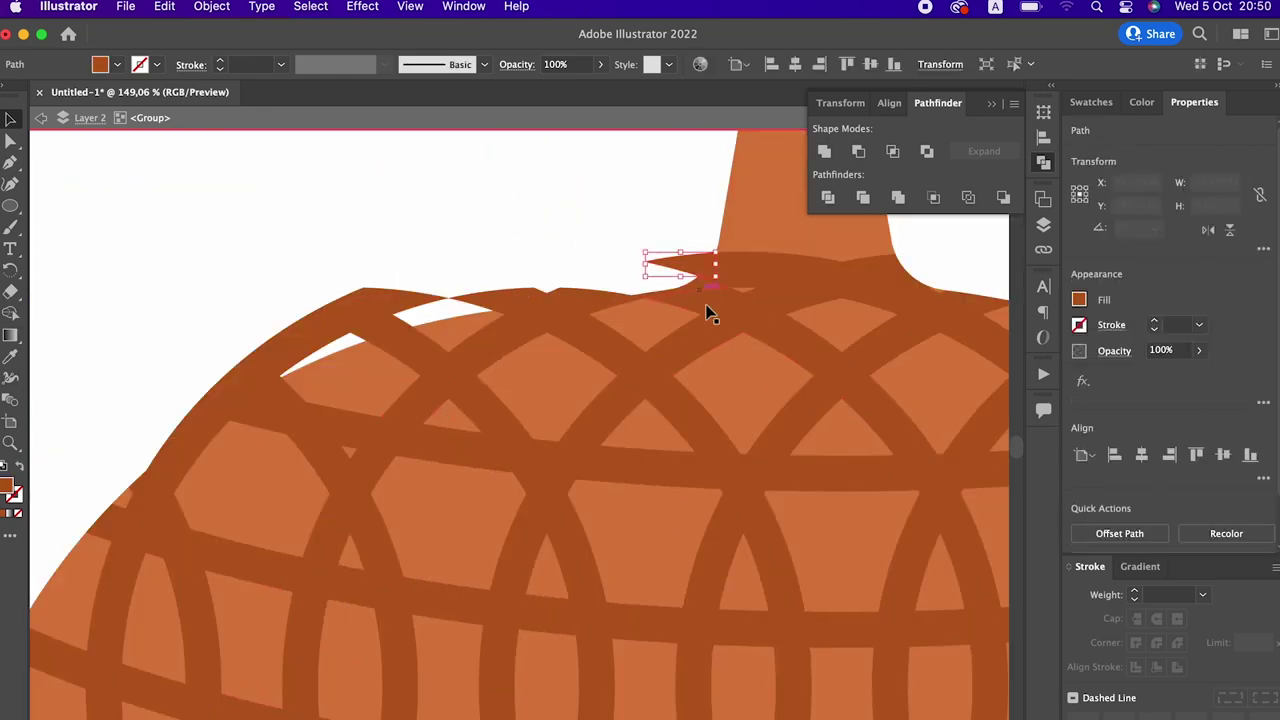
{"action": "left_click", "coordinate": [380, 326]}
{"action": "key", "text": "Delete"}
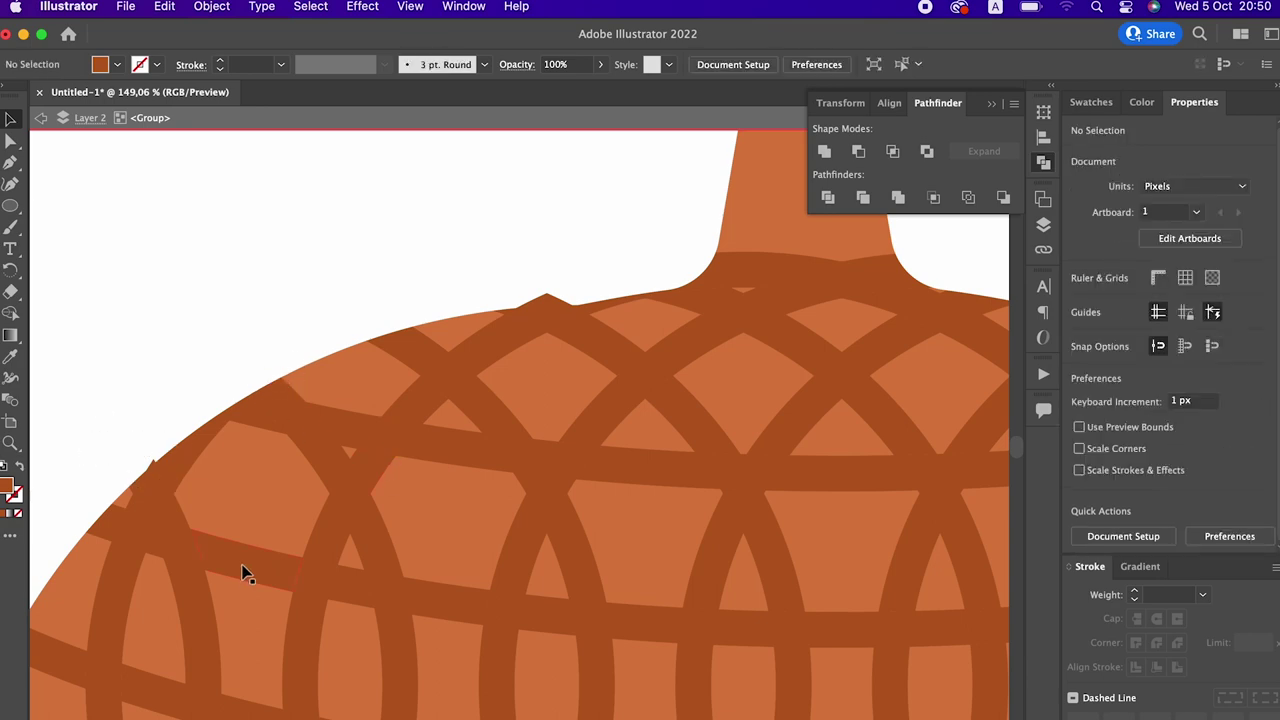
{"action": "left_click", "coordinate": [543, 298]}
{"action": "scroll", "coordinate": [401, 353], "scroll_direction": "down", "scroll_amount": 5}
{"action": "left_click_drag", "start_coordinate": [209, 254], "coordinate": [329, 337]}
{"action": "key", "text": "Delete"}
{"action": "left_click", "coordinate": [443, 305]}
{"action": "key", "text": "z"}
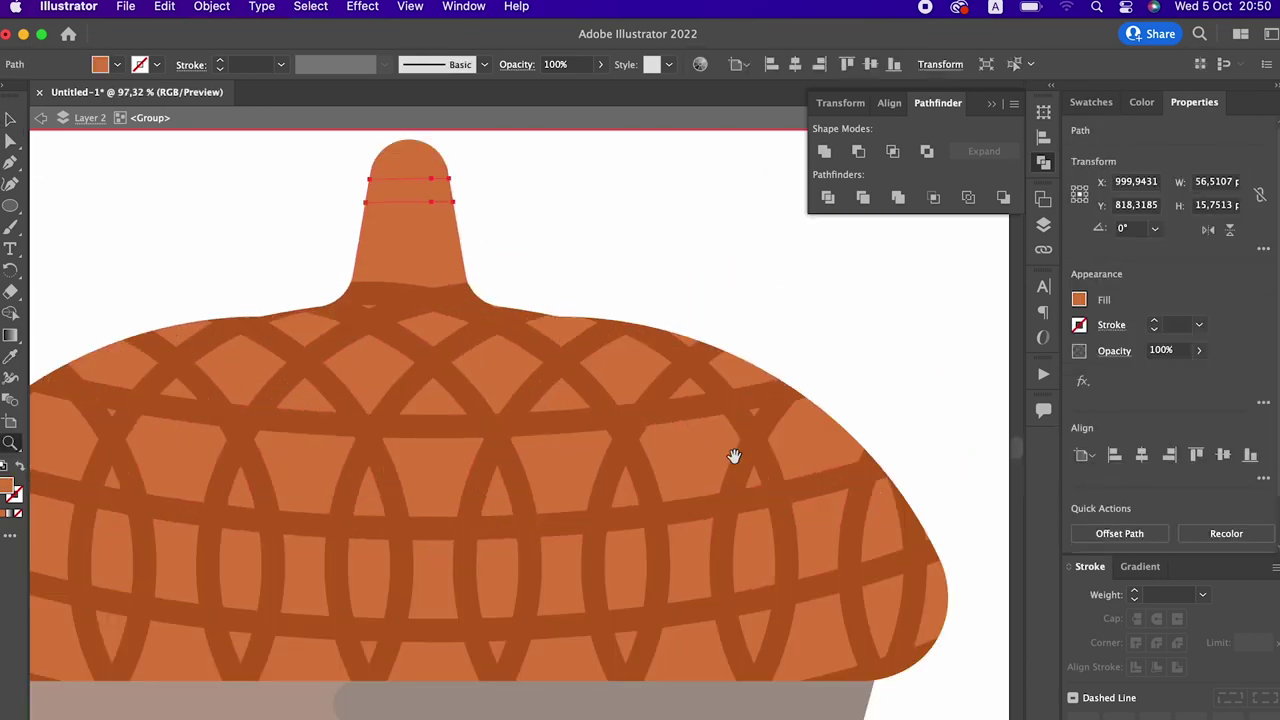
{"action": "left_click_drag", "start_coordinate": [734, 451], "coordinate": [556, 378]}
{"action": "left_click", "coordinate": [10, 119]}
Fill four cap lattice cells with the darker orange CC7032
{"action": "left_click", "coordinate": [728, 299]}
{"action": "left_click", "coordinate": [590, 308]}
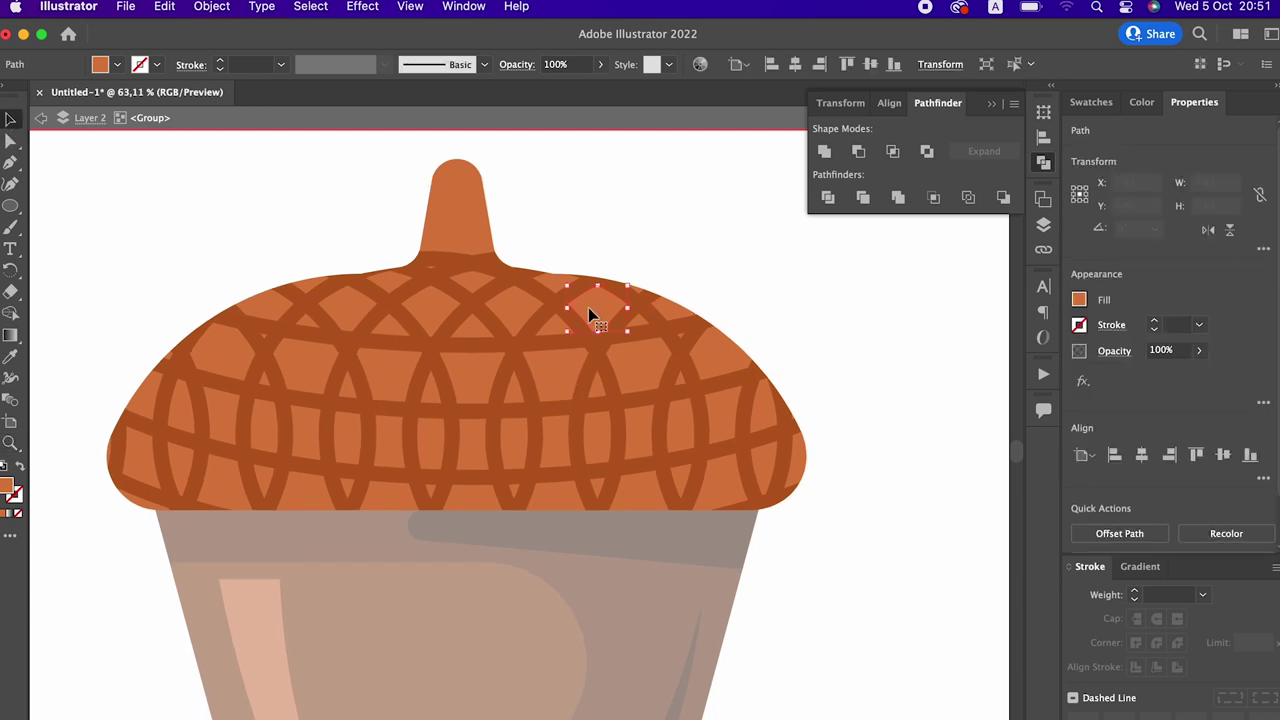
{"action": "left_click", "coordinate": [557, 392], "text": "shift"}
{"action": "left_click", "coordinate": [510, 445], "text": "shift"}
{"action": "left_click", "coordinate": [480, 500], "text": "shift"}
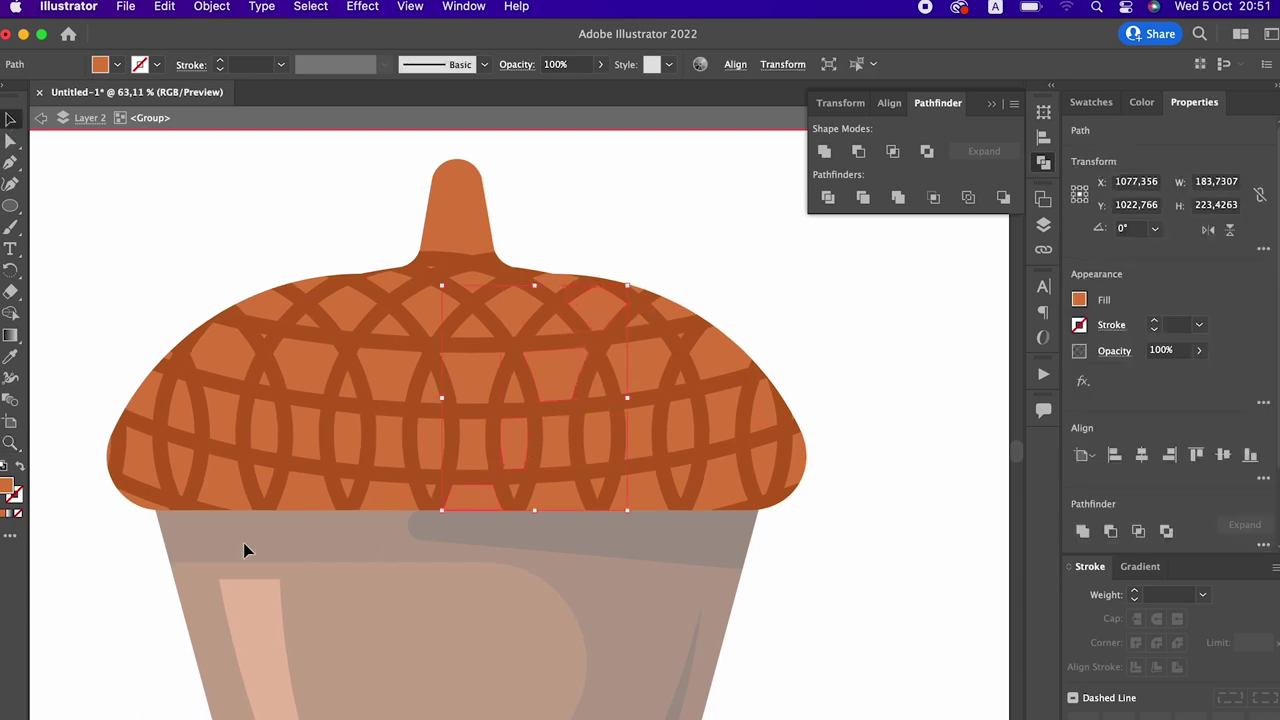
{"action": "double_click", "coordinate": [10, 487]}
{"action": "left_click", "coordinate": [201, 136]}
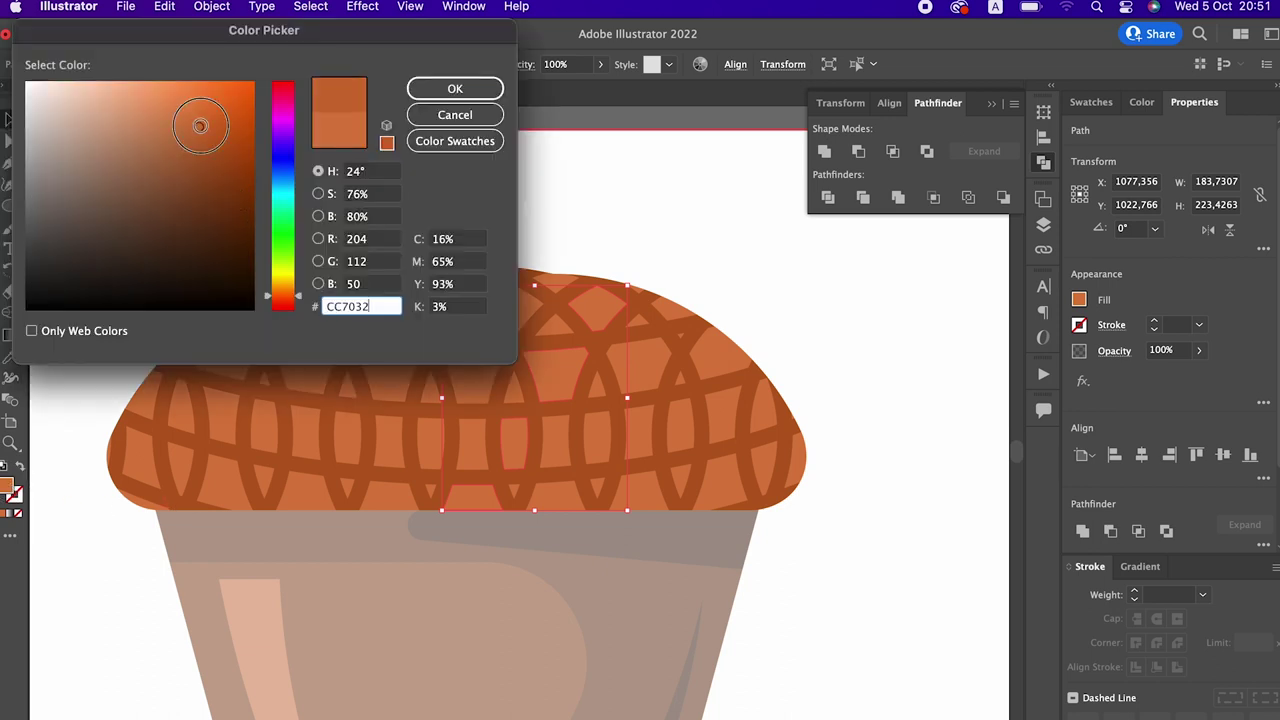
{"action": "left_click", "coordinate": [475, 90]}
{"action": "left_click", "coordinate": [911, 572]}
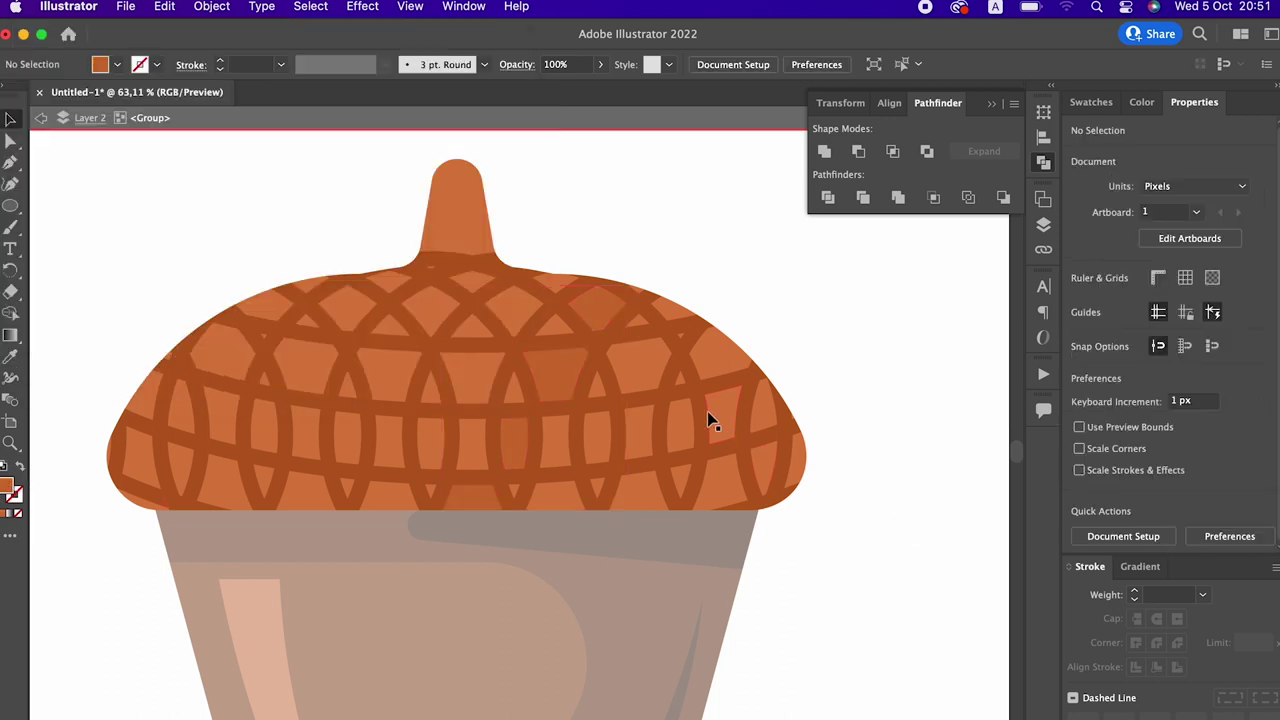
Give three lattice cells on the cap's right the same darker orange with the Eyedropper
{"action": "left_click", "coordinate": [716, 370]}
{"action": "left_click", "coordinate": [663, 443], "text": "shift"}
{"action": "left_click", "coordinate": [645, 495], "text": "shift"}
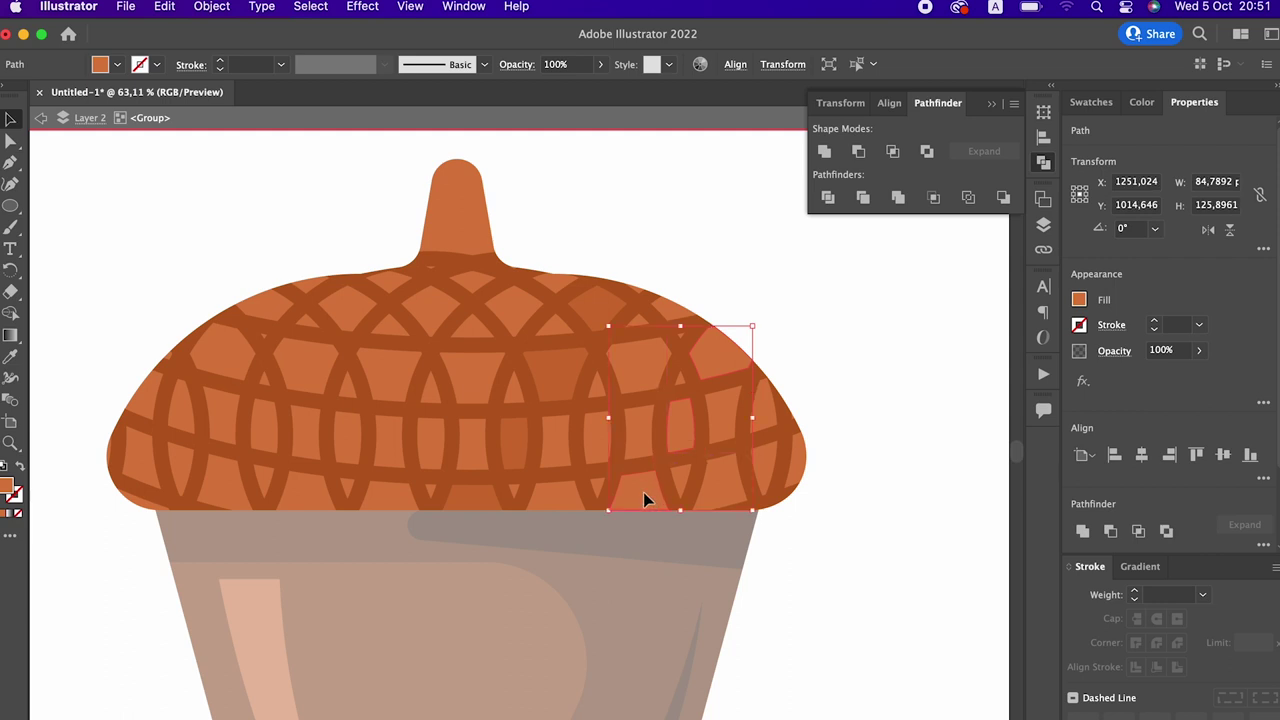
{"action": "left_click", "coordinate": [4, 358]}
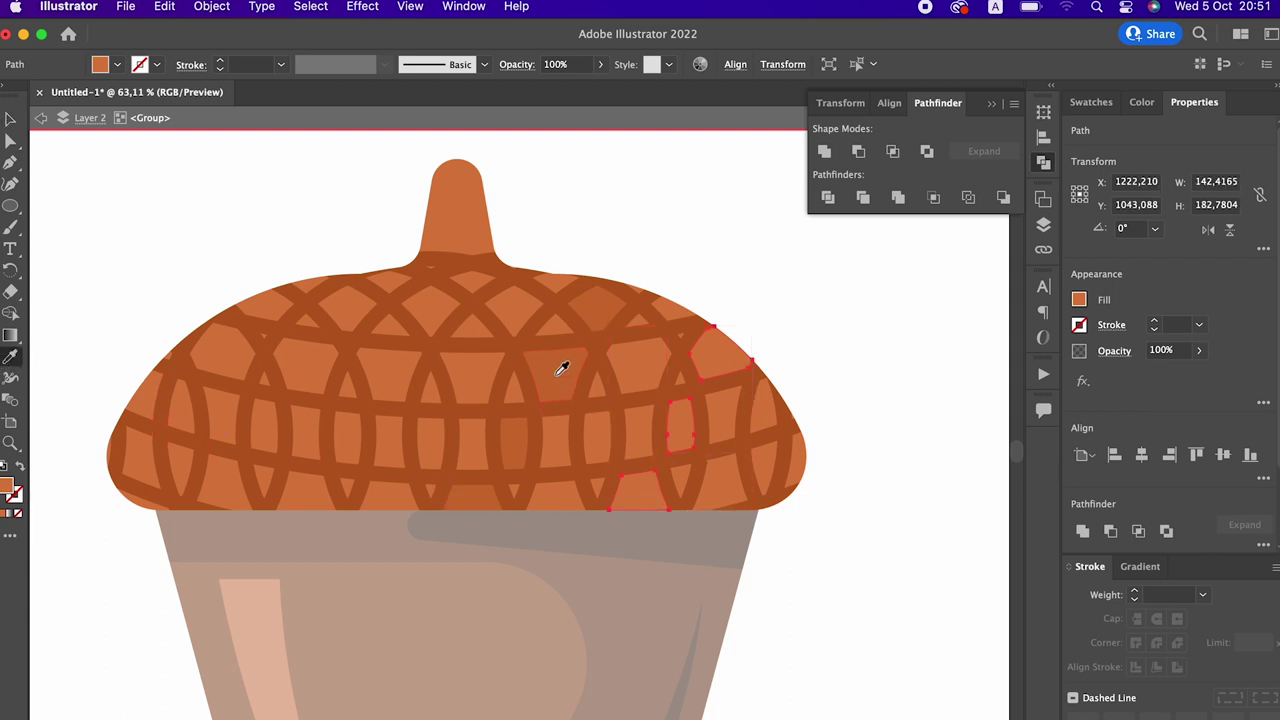
{"action": "left_click", "coordinate": [557, 376]}
{"action": "left_click", "coordinate": [18, 143]}
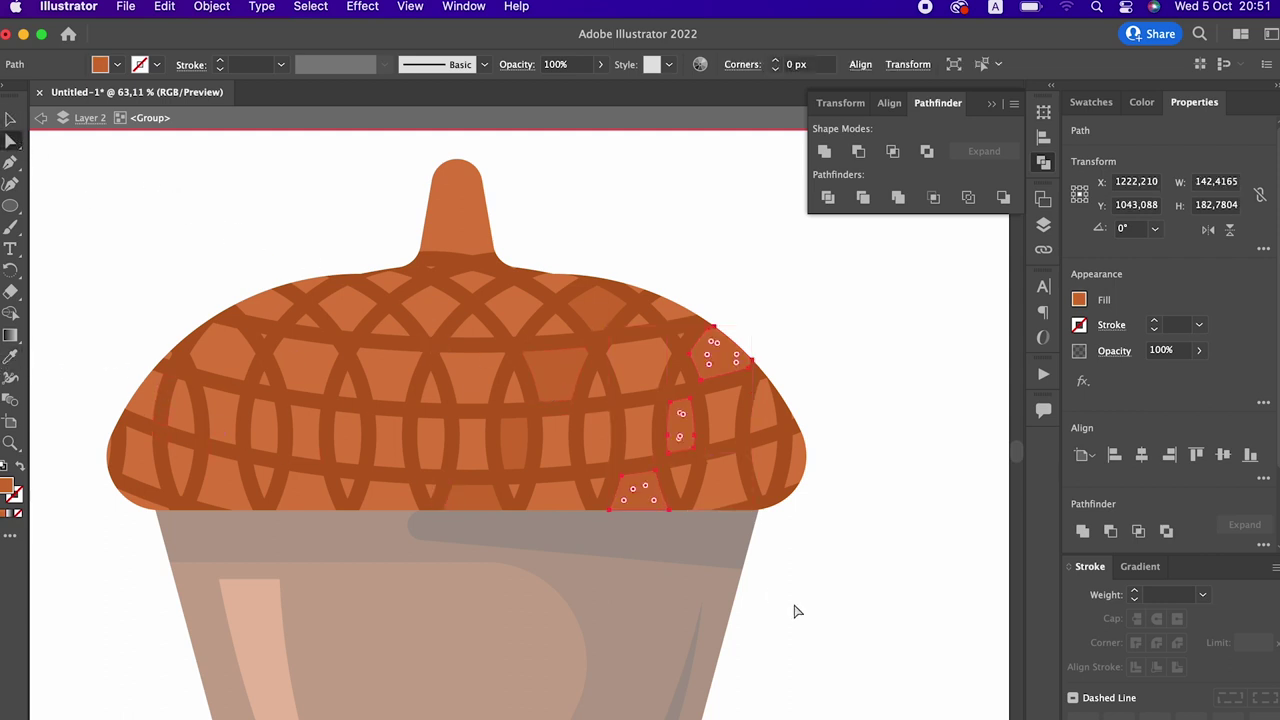
Pull the right edge cell's anchor out to meet the cap outline
{"action": "left_click", "coordinate": [800, 471]}
{"action": "left_click", "coordinate": [765, 457]}
{"action": "left_click_drag", "start_coordinate": [805, 463], "coordinate": [812, 459]}
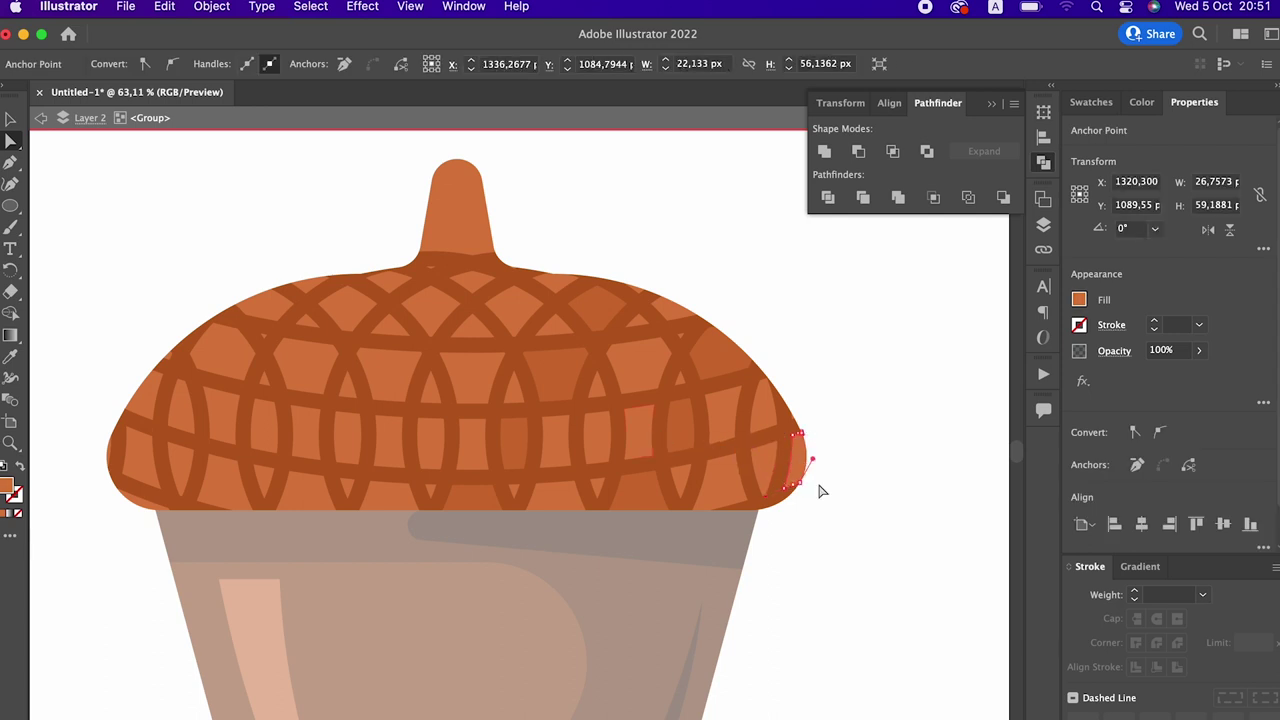
{"action": "left_click", "coordinate": [706, 467]}
{"action": "left_click", "coordinate": [843, 503]}
{"action": "left_click", "coordinate": [805, 463]}
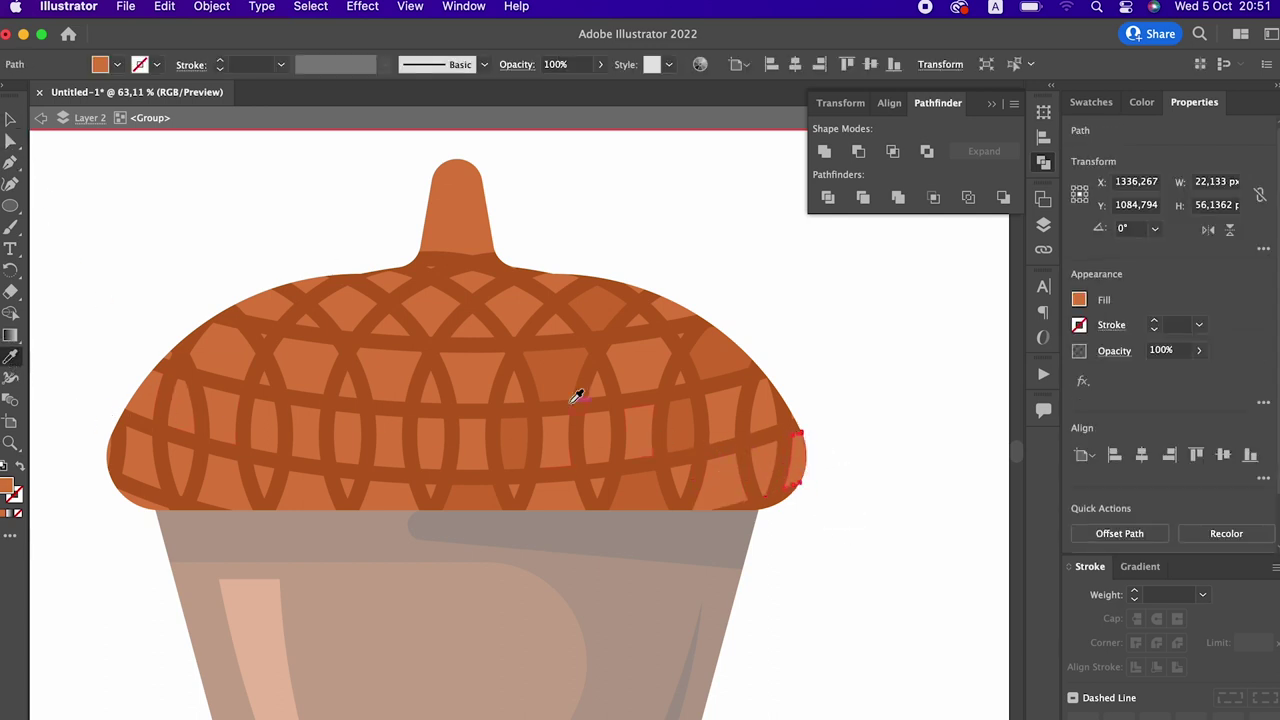
Slightly adjust the edge cell's orange fill, then select two top-left cap cells
{"action": "double_click", "coordinate": [9, 487]}
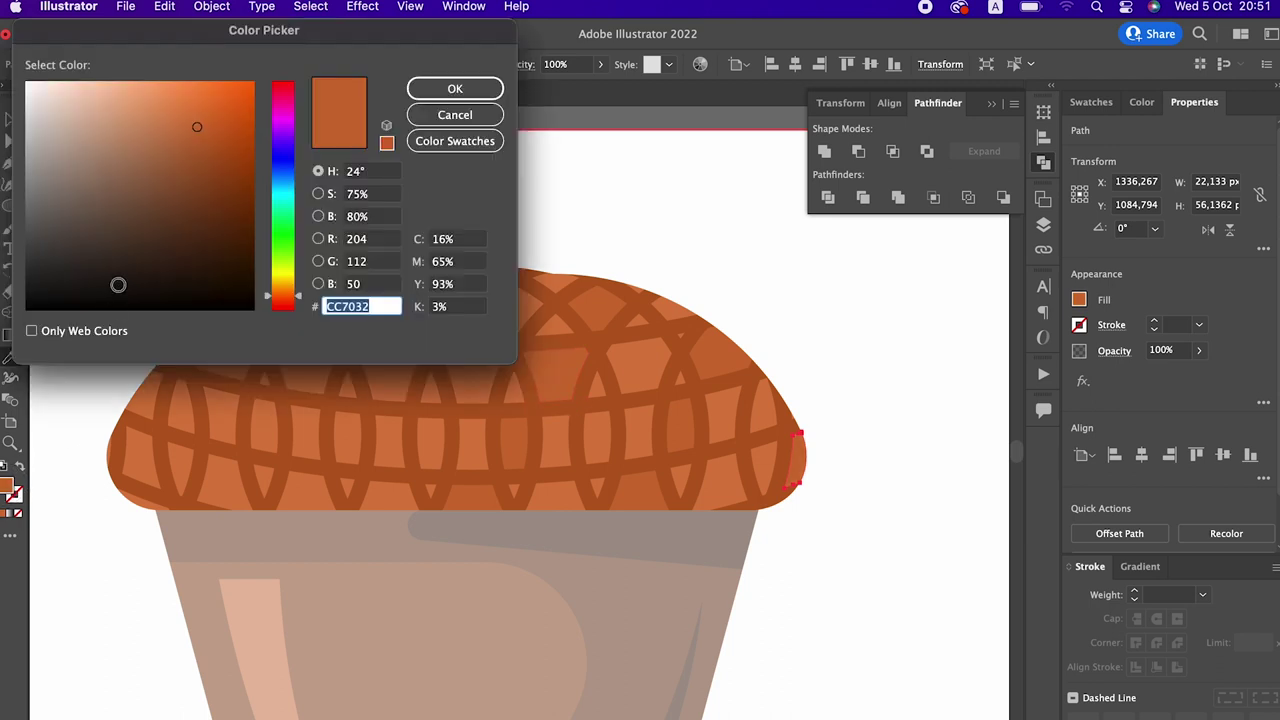
{"action": "left_click", "coordinate": [203, 147]}
{"action": "left_click", "coordinate": [455, 88]}
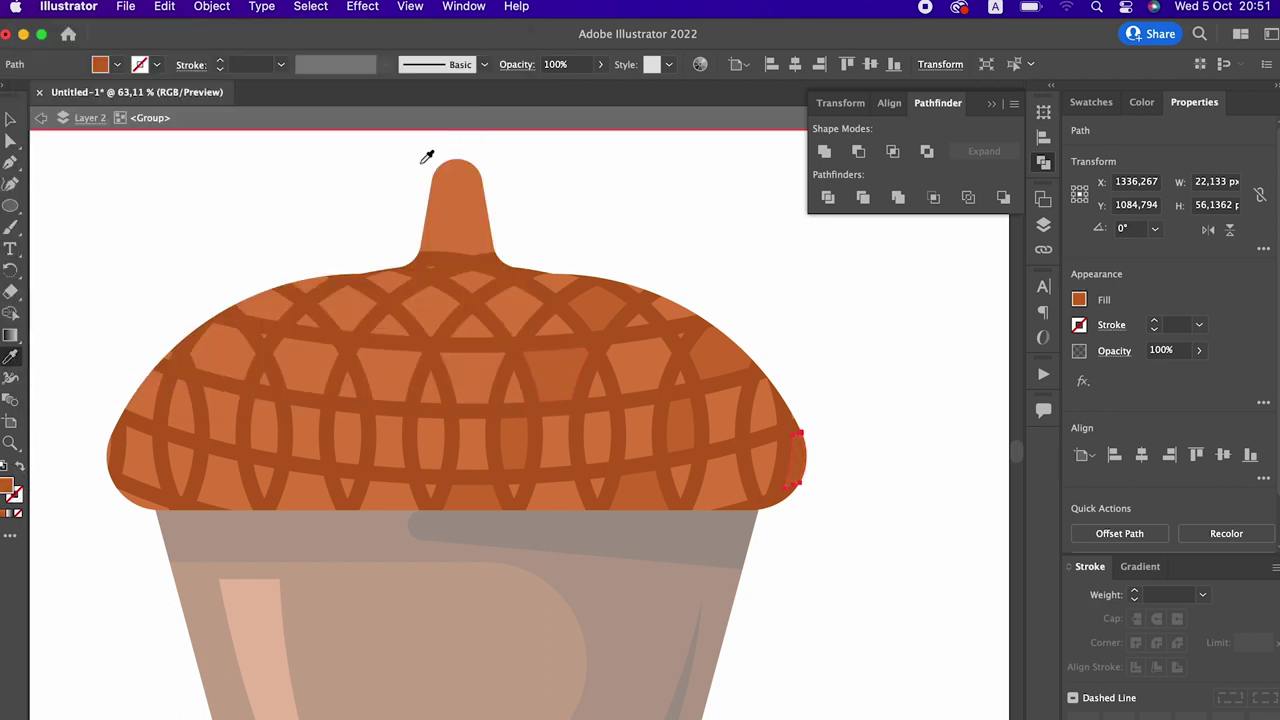
{"action": "left_click", "coordinate": [10, 118]}
{"action": "left_click", "coordinate": [348, 312]}
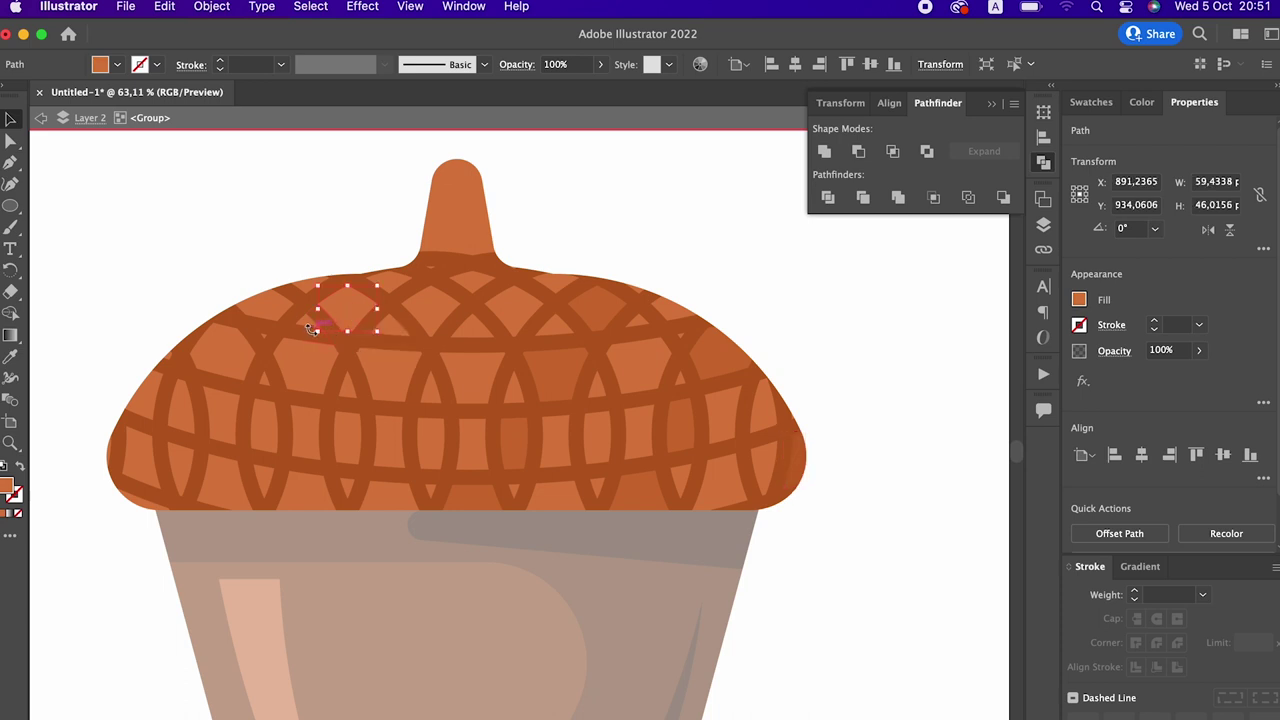
{"action": "left_click", "coordinate": [300, 375], "text": "shift"}
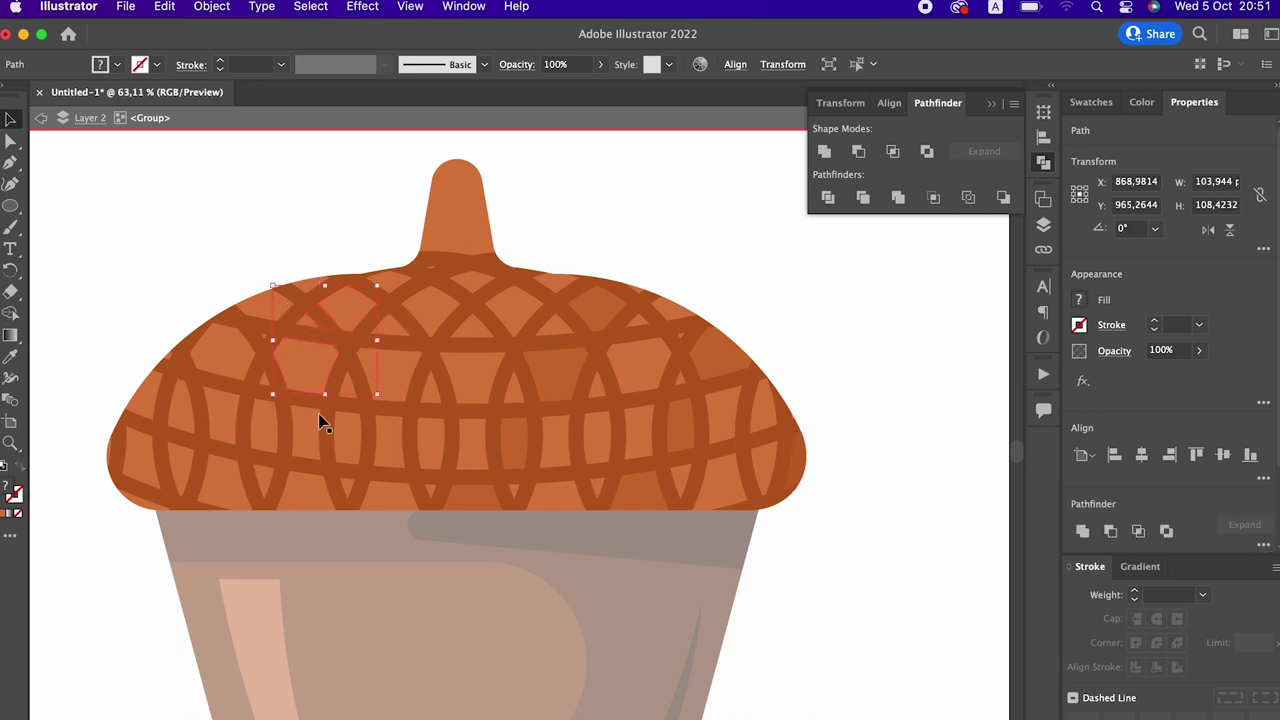
Fill the selected left-side cap cells with a lighter orange
{"action": "left_click", "coordinate": [228, 482], "text": "shift"}
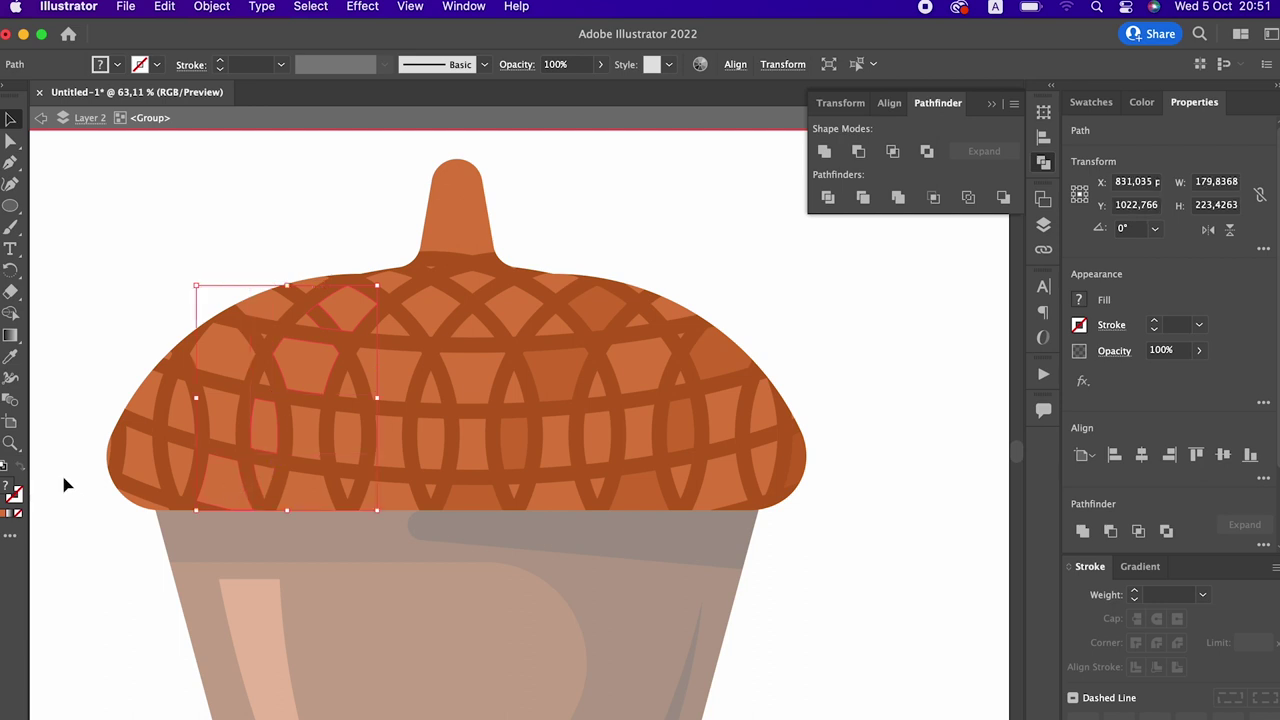
{"action": "left_click", "coordinate": [14, 357]}
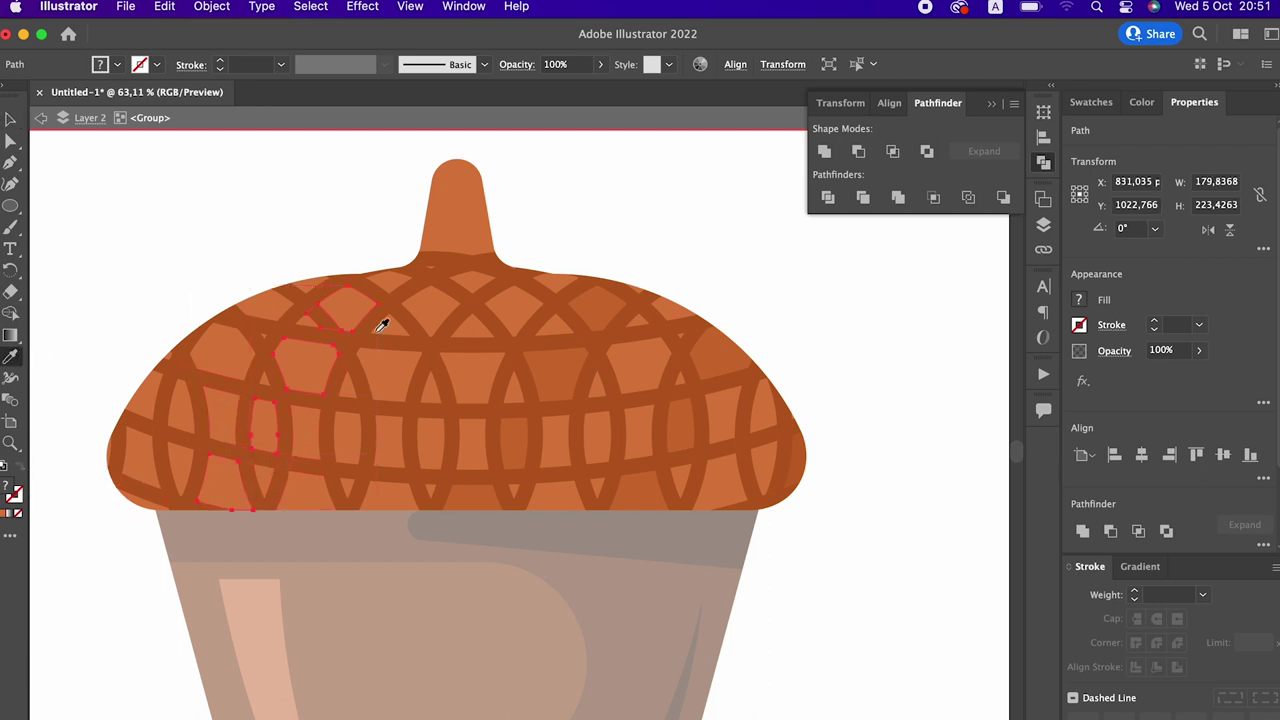
{"action": "key", "text": "z"}
{"action": "left_click_drag", "start_coordinate": [392, 232], "coordinate": [480, 343]}
{"action": "key", "text": "v"}
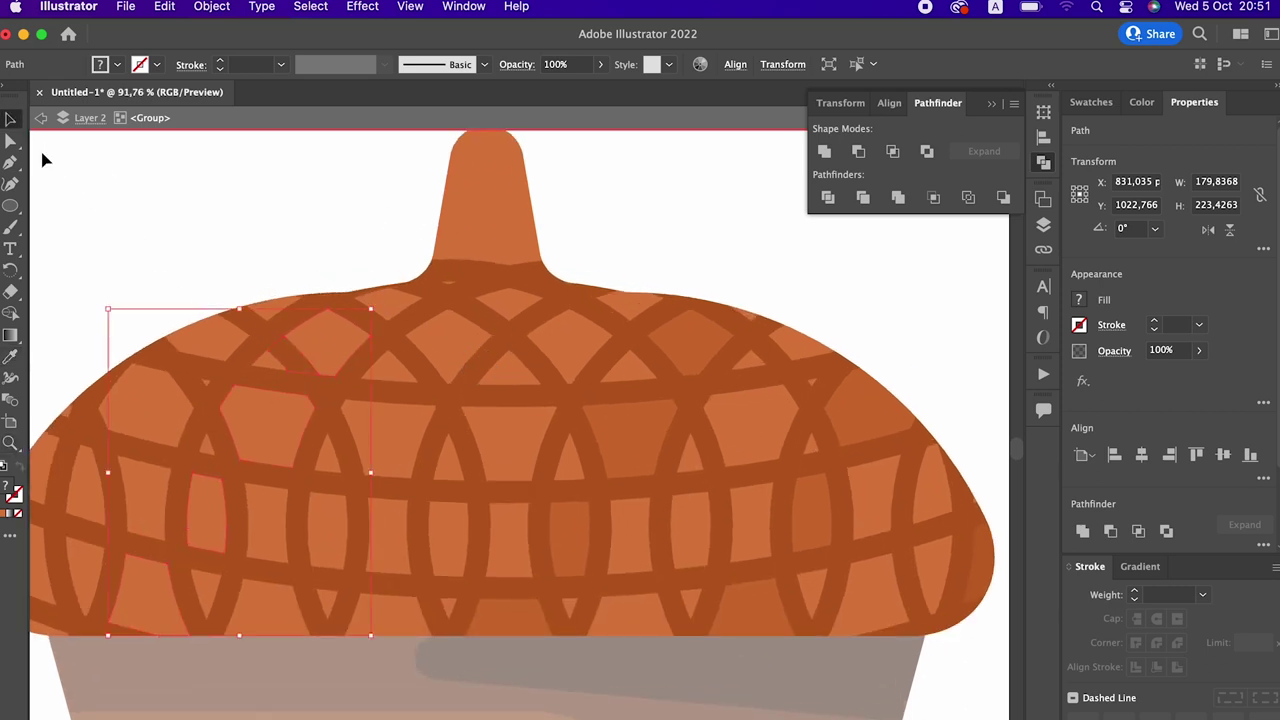
{"action": "double_click", "coordinate": [6, 486]}
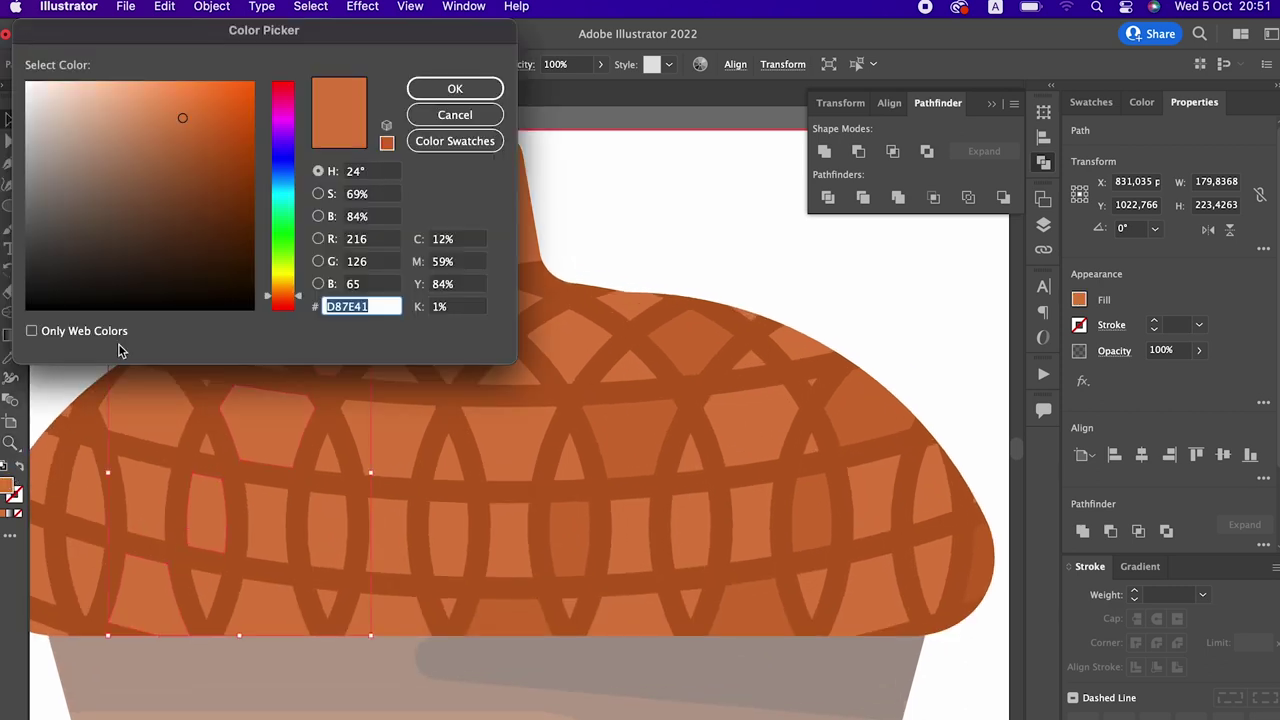
{"action": "left_click", "coordinate": [198, 91]}
{"action": "left_click", "coordinate": [455, 88]}
{"action": "key", "text": "z"}
{"action": "left_click_drag", "start_coordinate": [494, 357], "coordinate": [310, 413]}
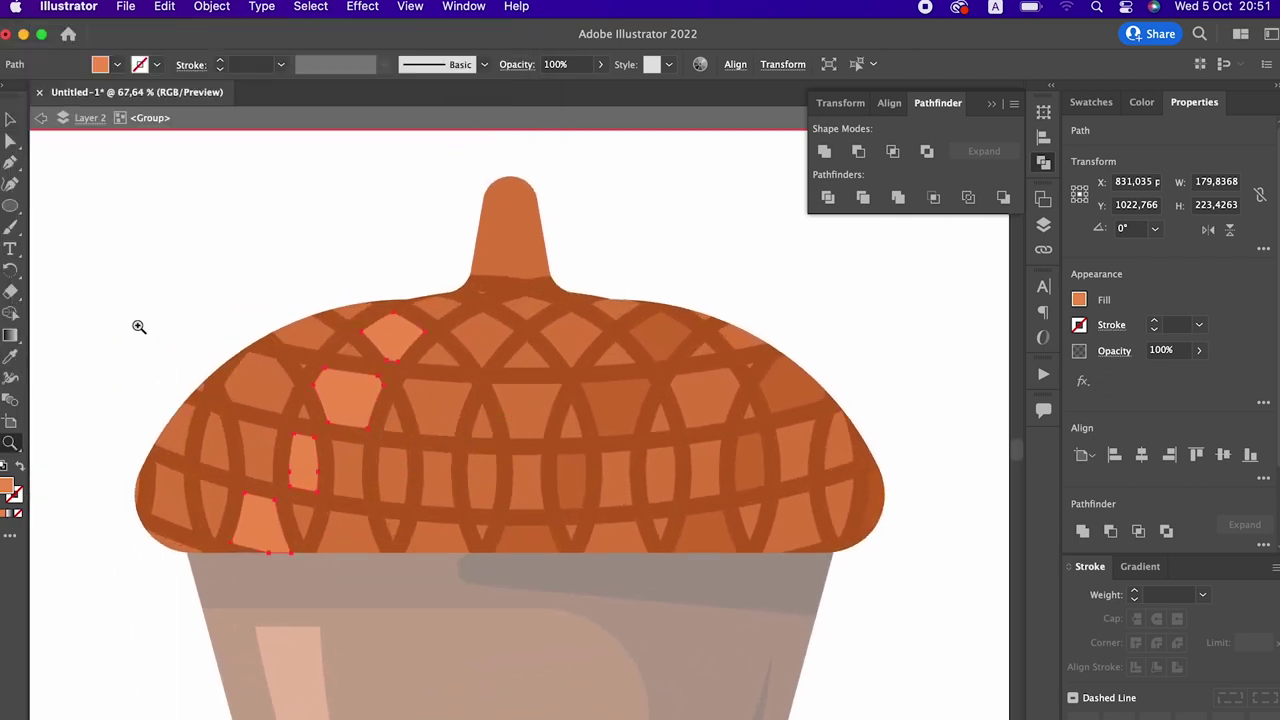
{"action": "left_click", "coordinate": [10, 118]}
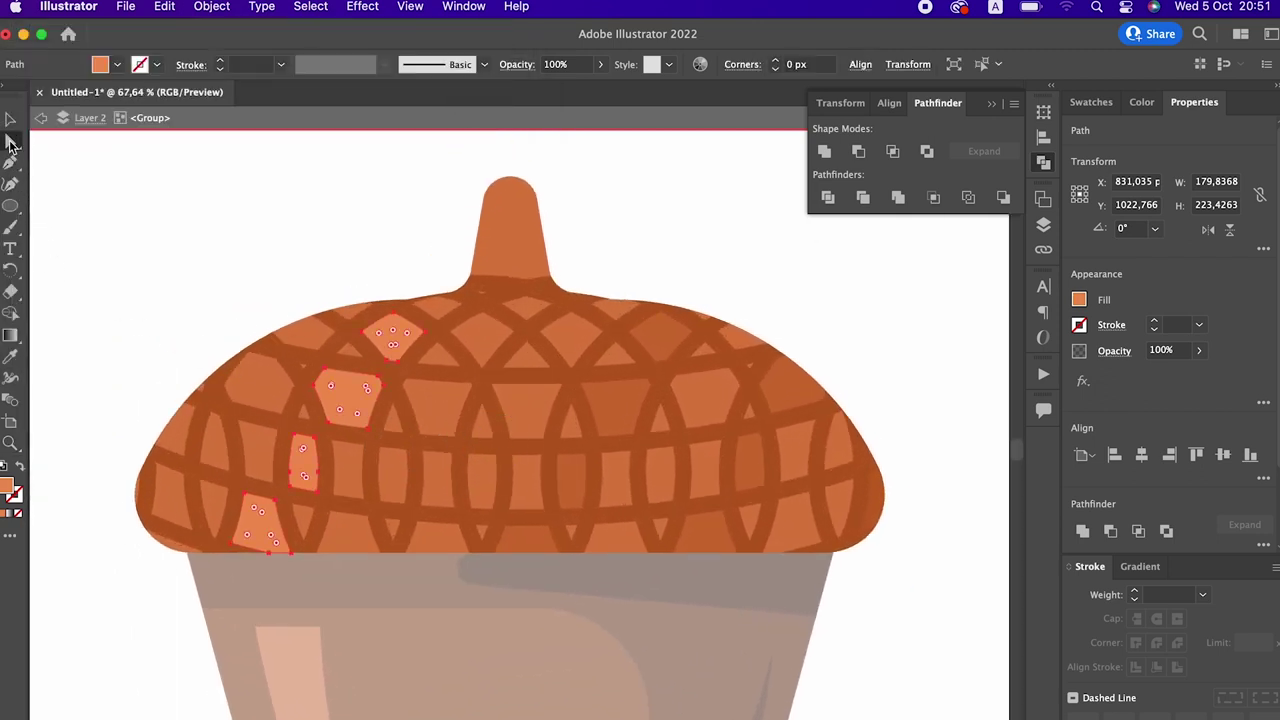
Resize the two top diamond cells so their top edge sits inside the cap
{"action": "left_click", "coordinate": [478, 343]}
{"action": "left_click", "coordinate": [548, 344], "text": "shift"}
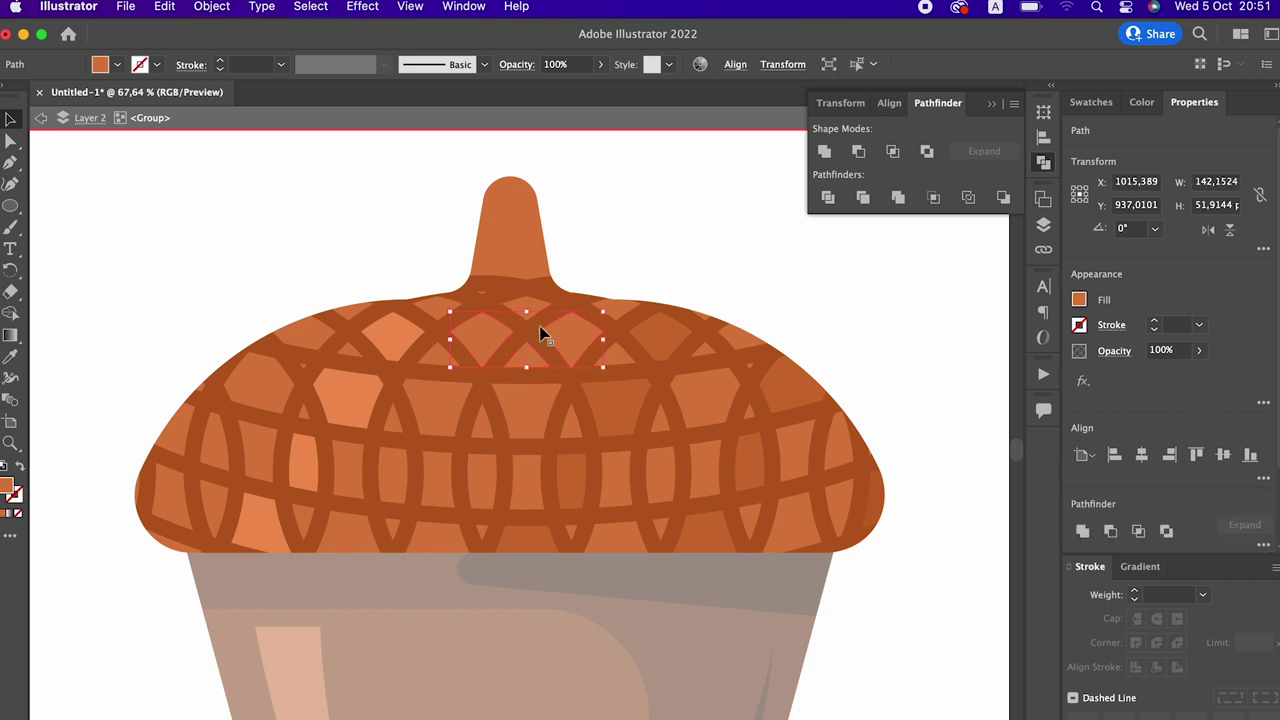
{"action": "left_click_drag", "start_coordinate": [527, 303], "coordinate": [529, 304]}
{"action": "left_click_drag", "start_coordinate": [529, 295], "coordinate": [529, 297]}
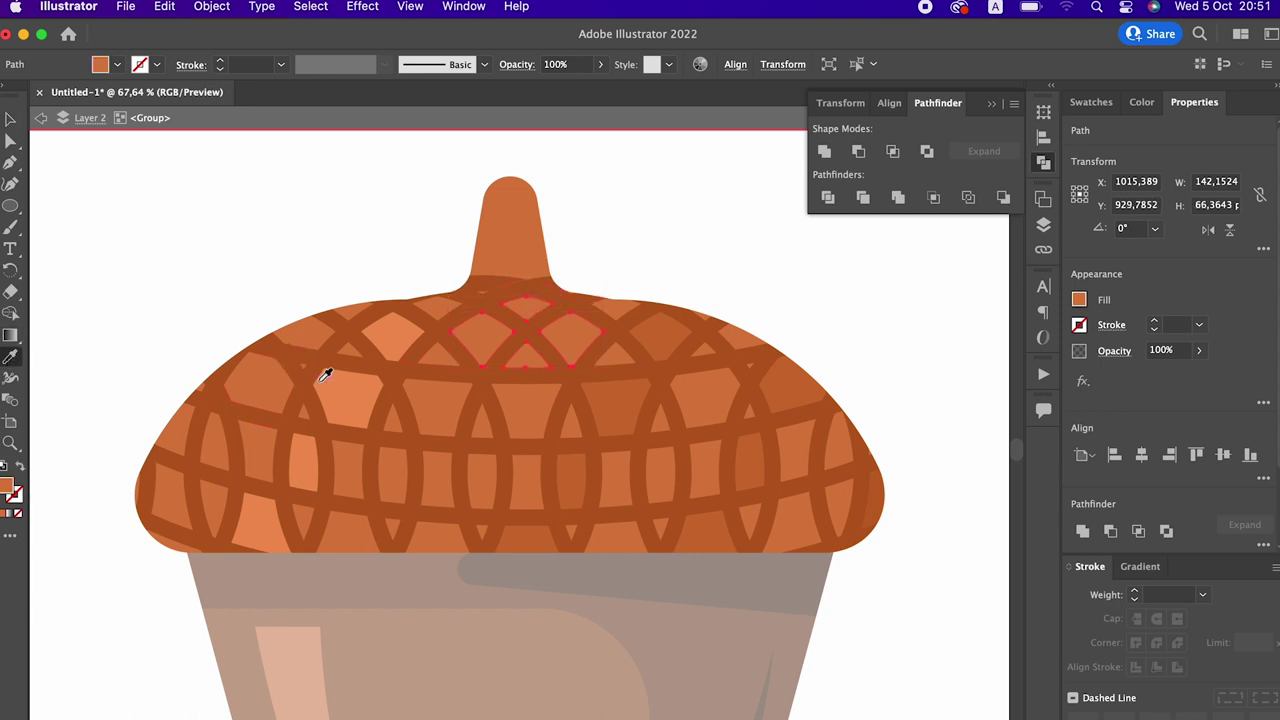
{"action": "key", "text": "z"}
{"action": "mouse_move", "coordinate": [557, 397]}
{"action": "left_mouse_down"}
{"action": "mouse_move", "coordinate": [397, 437]}
{"action": "mouse_move", "coordinate": [608, 497]}
{"action": "left_mouse_up"}
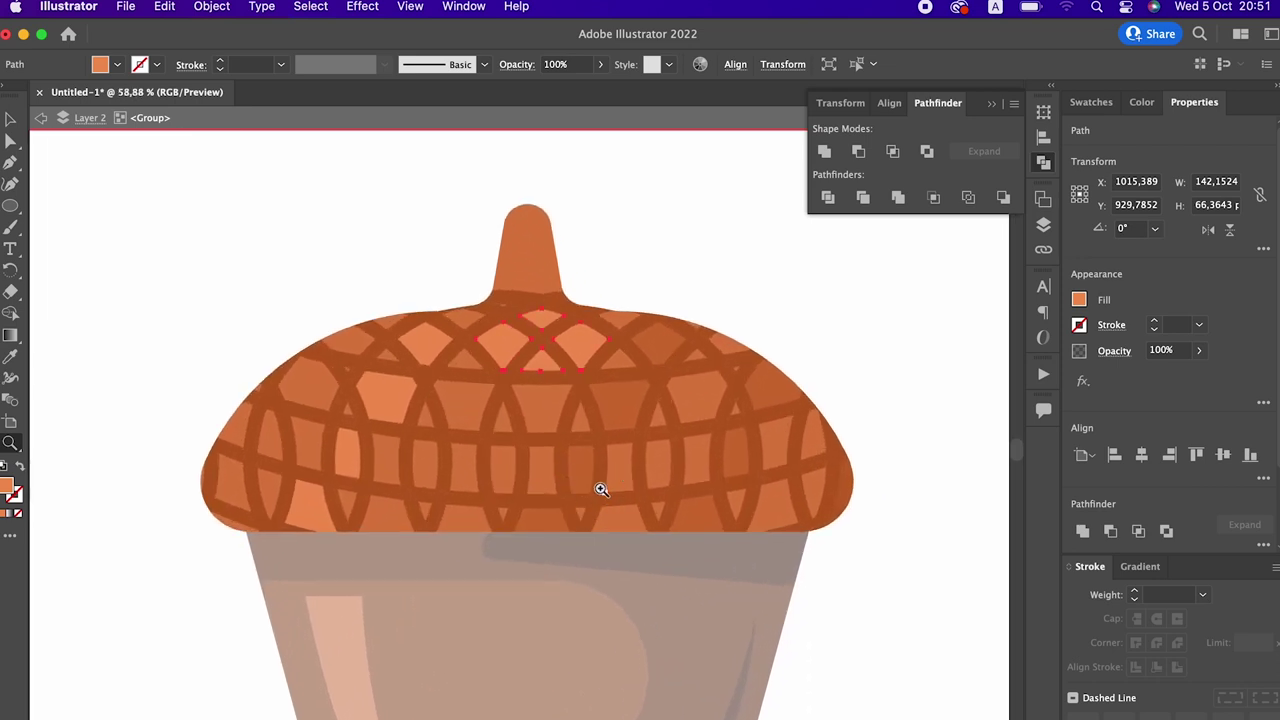
Eyedropper the darker brown onto the cap's bottom-row lattice cells
{"action": "left_click", "coordinate": [320, 395]}
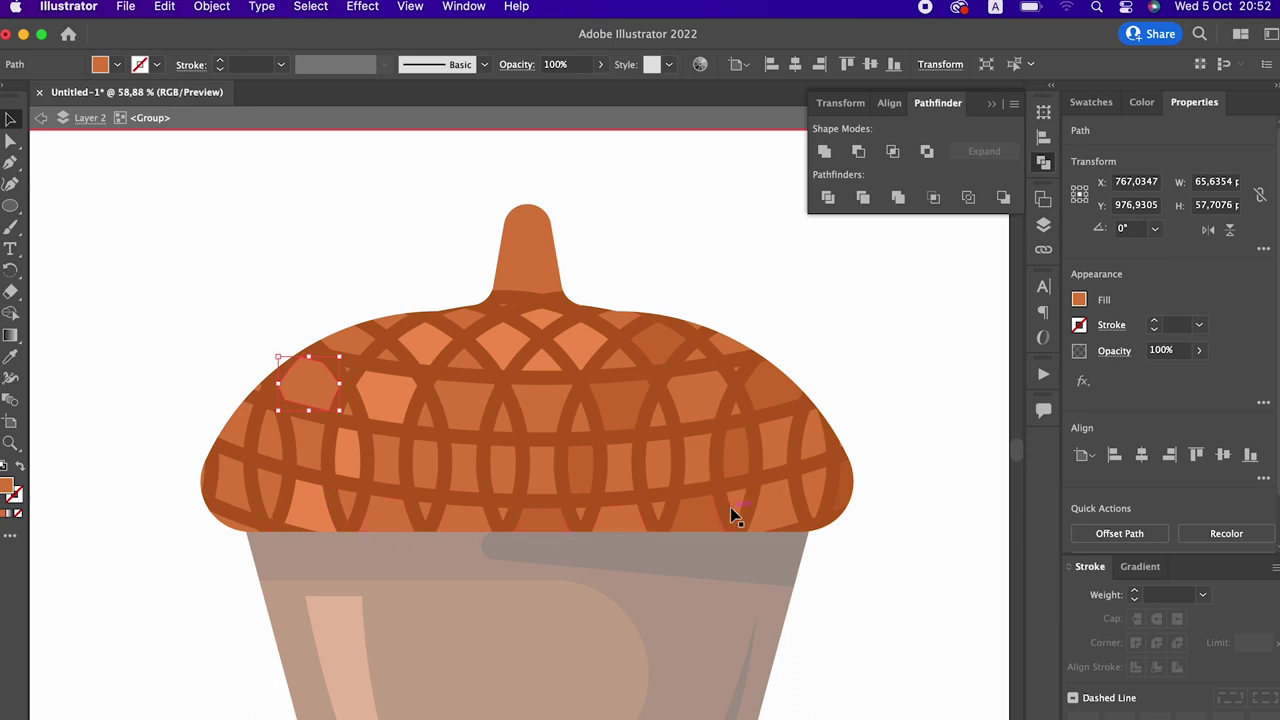
{"action": "left_click", "coordinate": [662, 524], "text": "shift"}
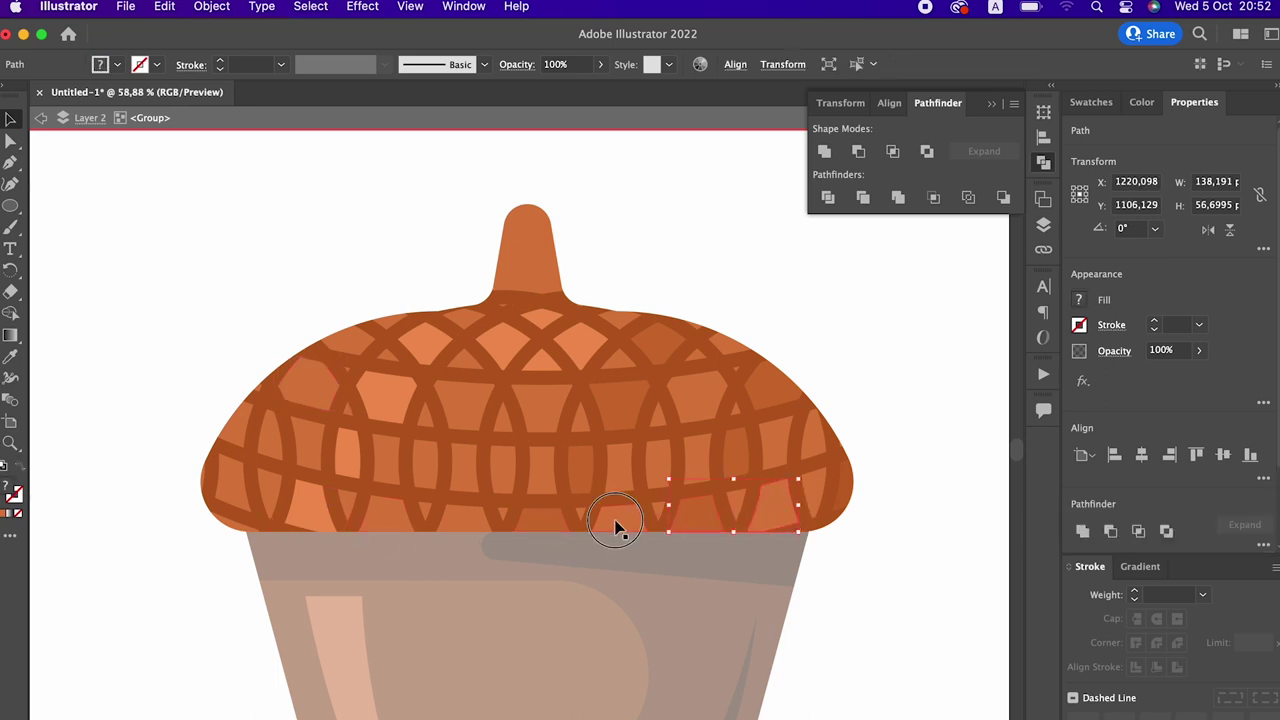
{"action": "left_click", "coordinate": [462, 536], "text": "shift"}
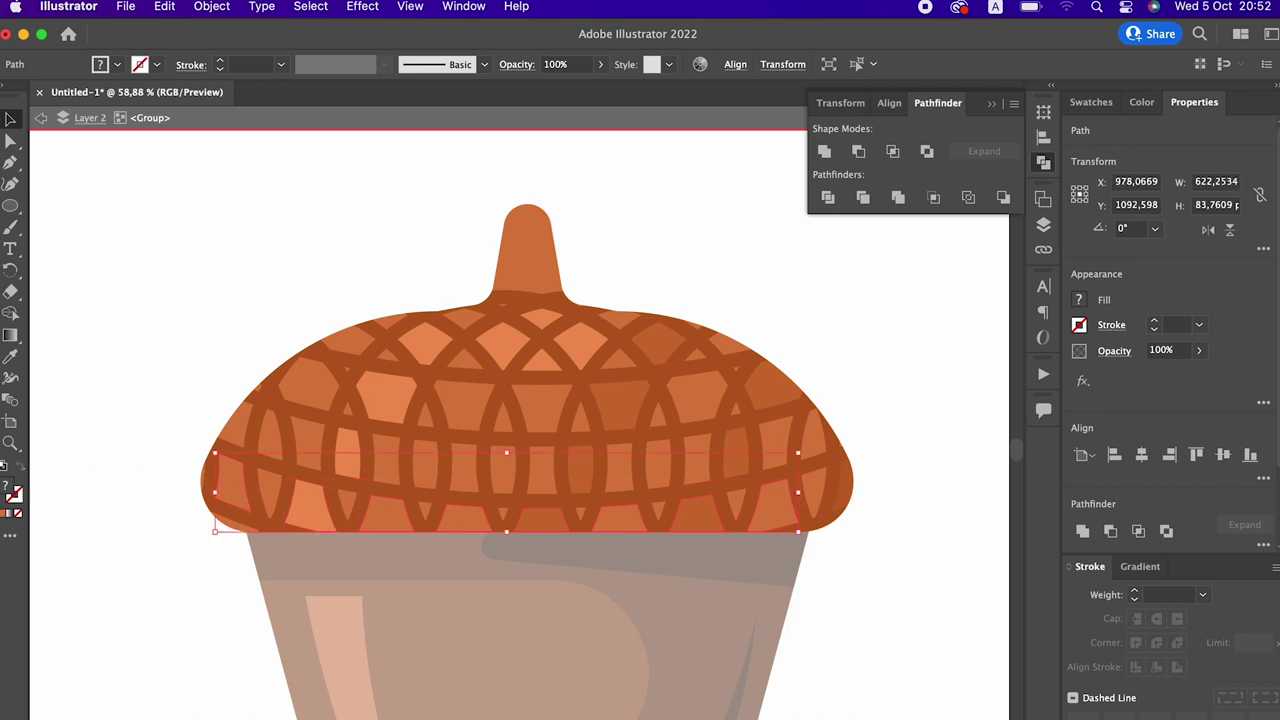
{"action": "left_click", "coordinate": [10, 357]}
{"action": "left_click", "coordinate": [857, 484]}
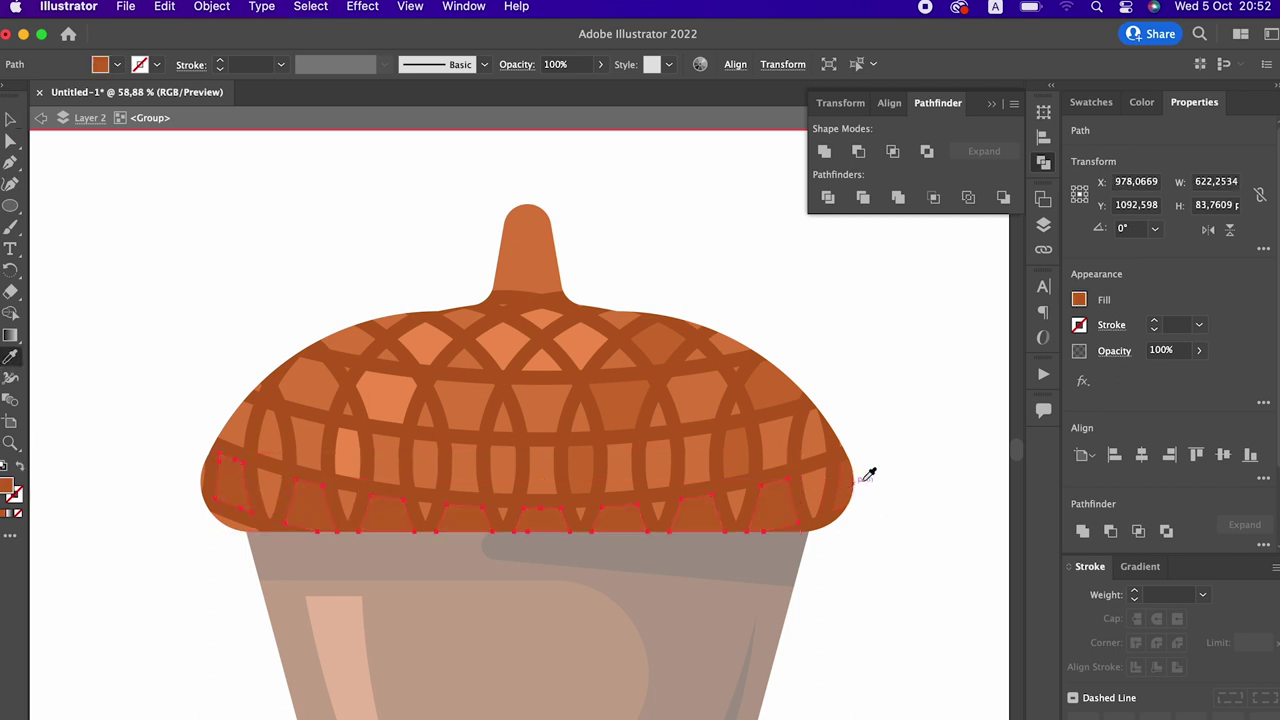
Deselect the cells and zoom out to frame the whole acorn
{"action": "key", "text": "z"}
{"action": "left_click_drag", "start_coordinate": [757, 457], "coordinate": [402, 370]}
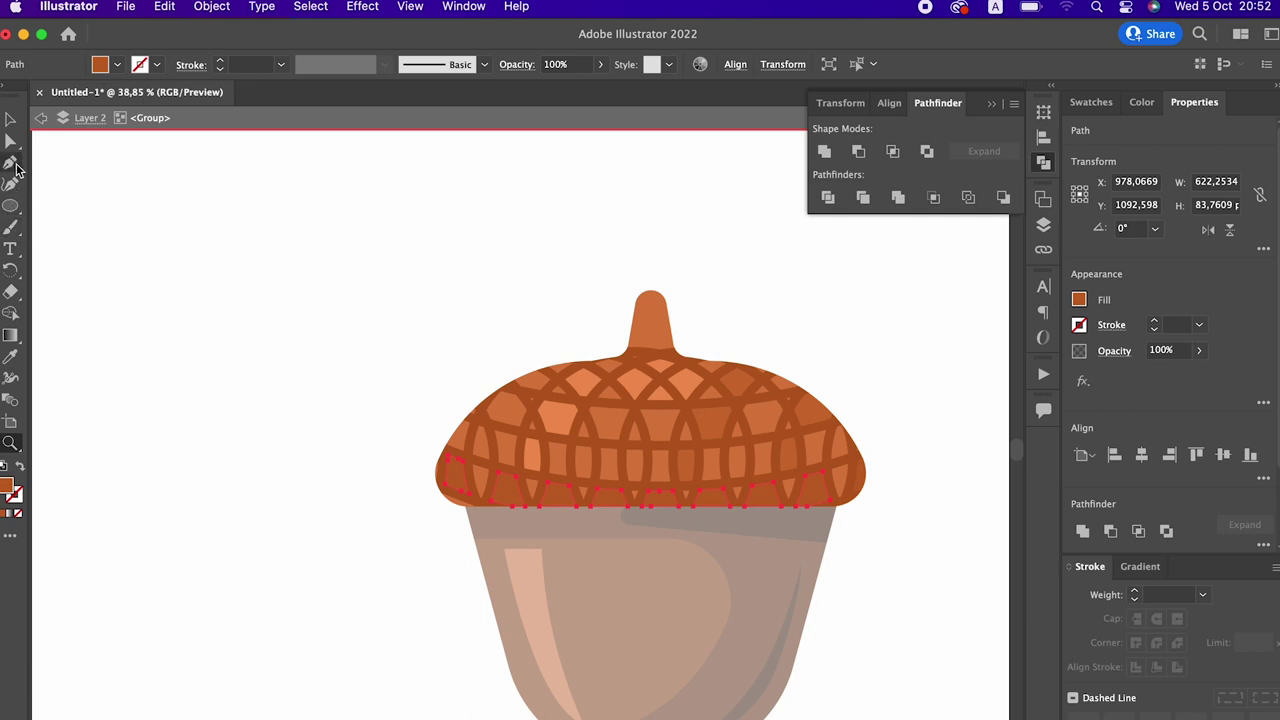
{"action": "left_click", "coordinate": [494, 371]}
{"action": "left_click_drag", "start_coordinate": [494, 371], "coordinate": [516, 411]}
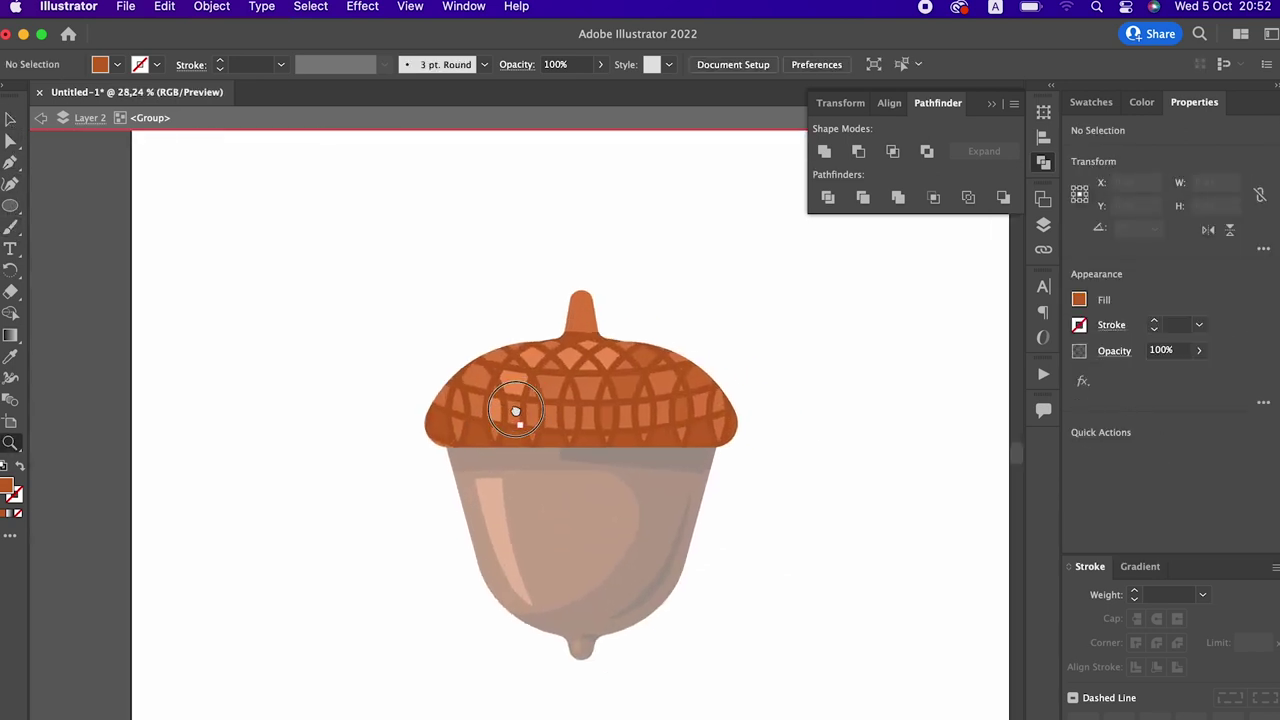
{"action": "mouse_move", "coordinate": [394, 366]}
{"action": "left_mouse_down"}
{"action": "mouse_move", "coordinate": [391, 331]}
{"action": "mouse_move", "coordinate": [467, 353]}
{"action": "mouse_move", "coordinate": [480, 343]}
{"action": "mouse_move", "coordinate": [461, 428]}
{"action": "left_mouse_up"}
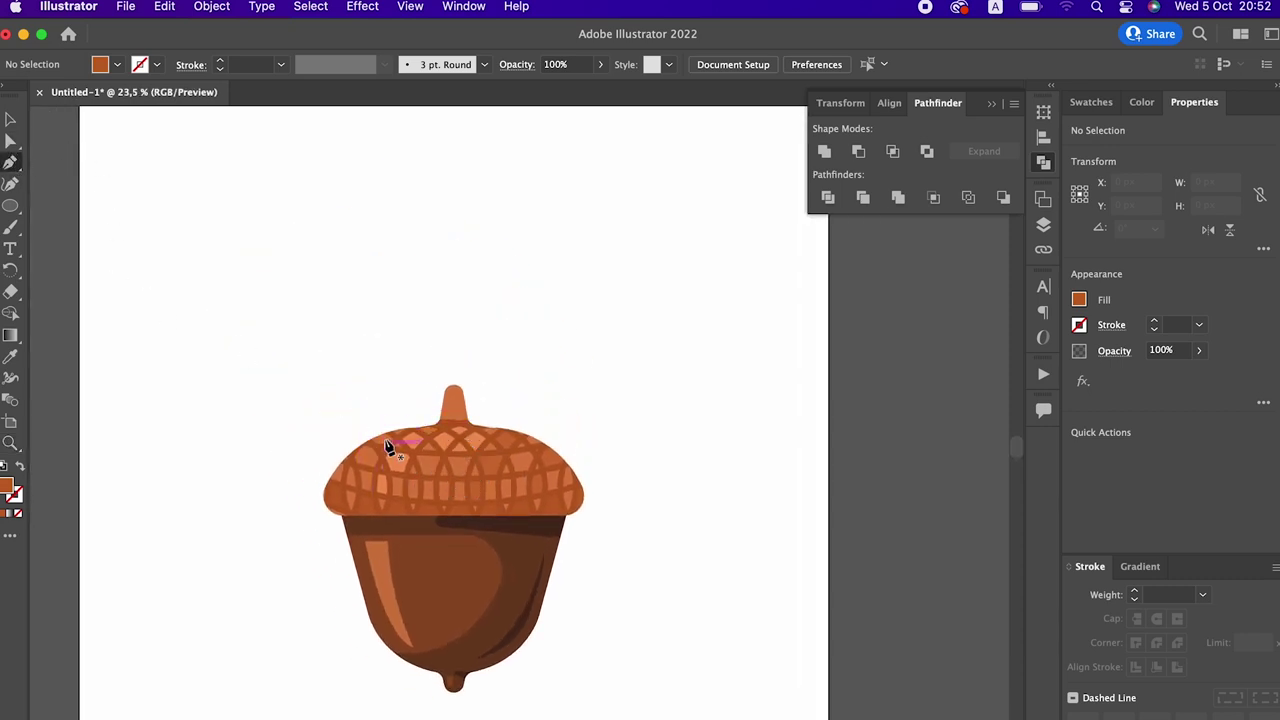
Select every acorn part, browse the Object menu, then zoom in slightly
{"action": "left_click", "coordinate": [10, 120]}
{"action": "left_click_drag", "start_coordinate": [230, 220], "coordinate": [690, 714]}
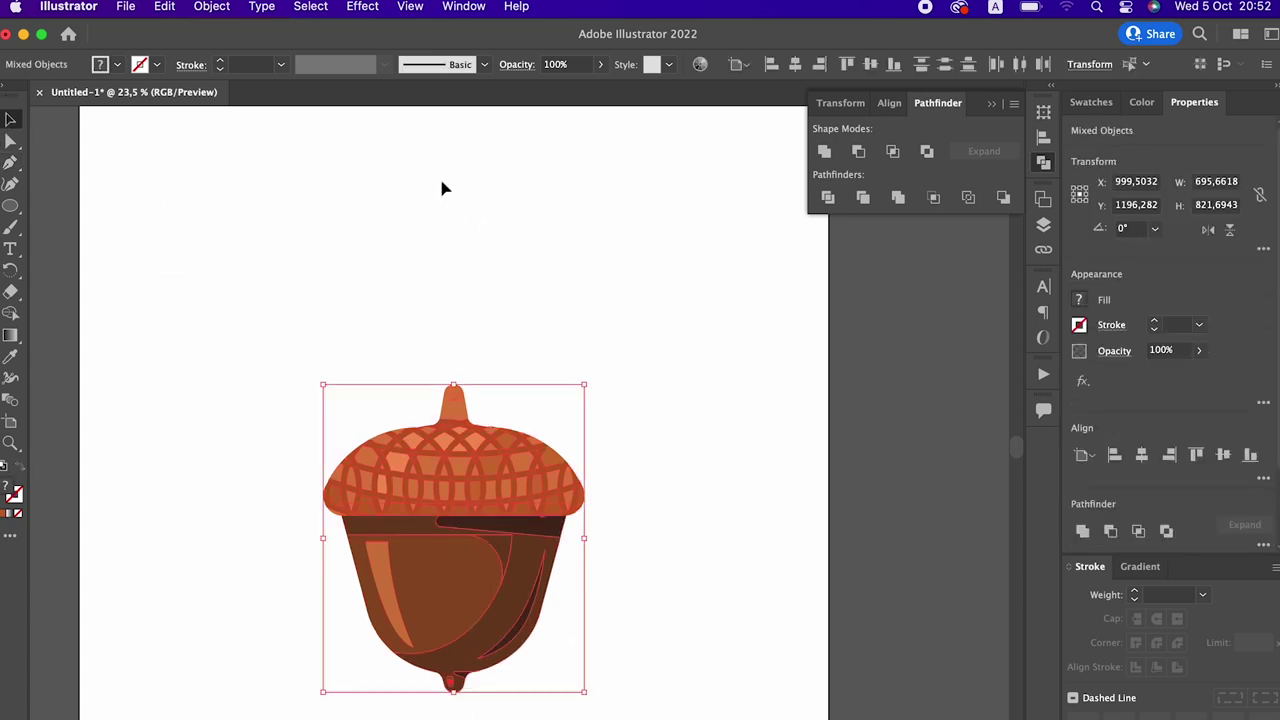
{"action": "left_click", "coordinate": [212, 6]}
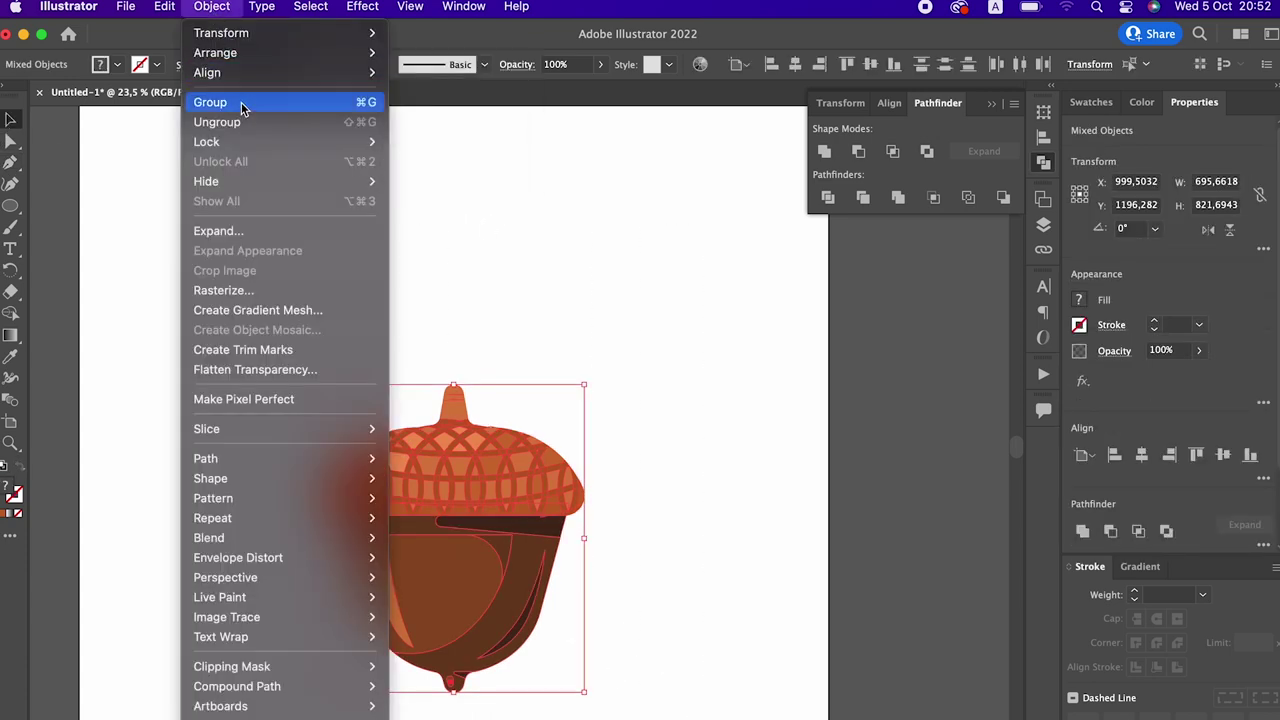
{"action": "left_click", "coordinate": [697, 528]}
{"action": "key", "text": "z"}
{"action": "left_click_drag", "start_coordinate": [640, 420], "coordinate": [658, 487]}
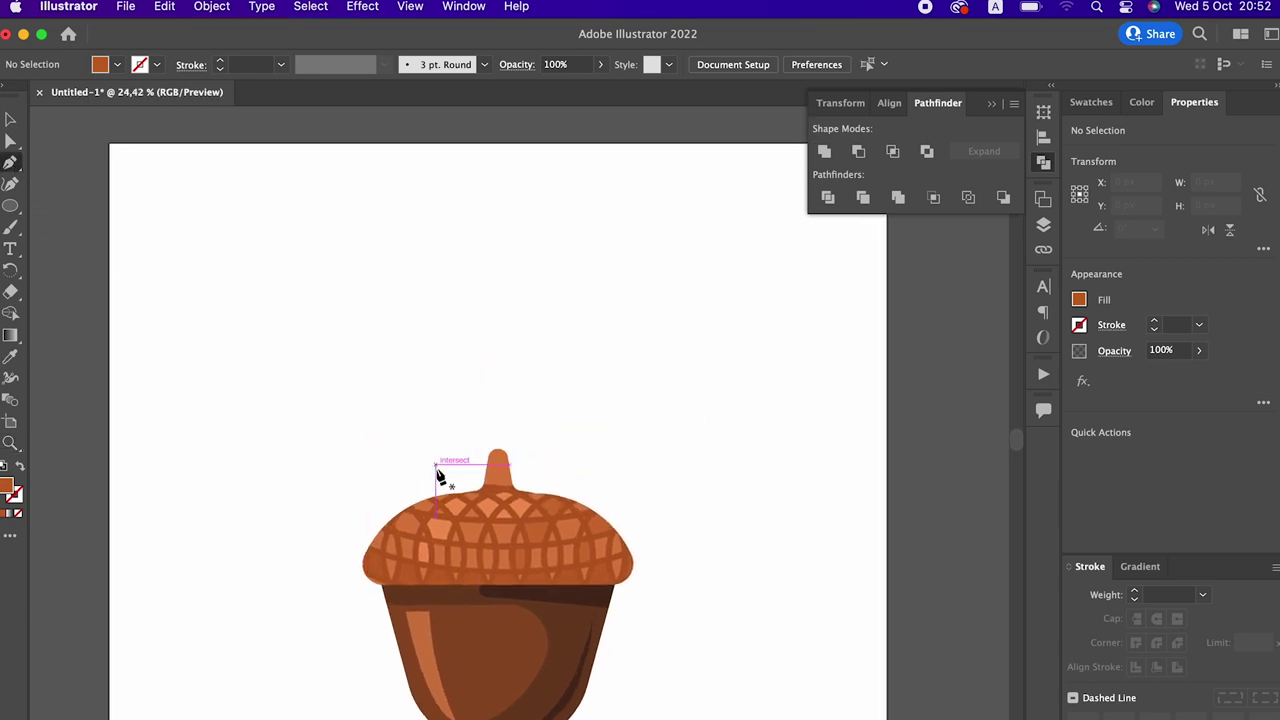
Draw a closed, lobed oak leaf shape with the Pen tool rising from the cap
{"action": "left_click_drag", "start_coordinate": [336, 456], "coordinate": [391, 429]}
{"action": "left_click_drag", "start_coordinate": [415, 497], "coordinate": [418, 436]}
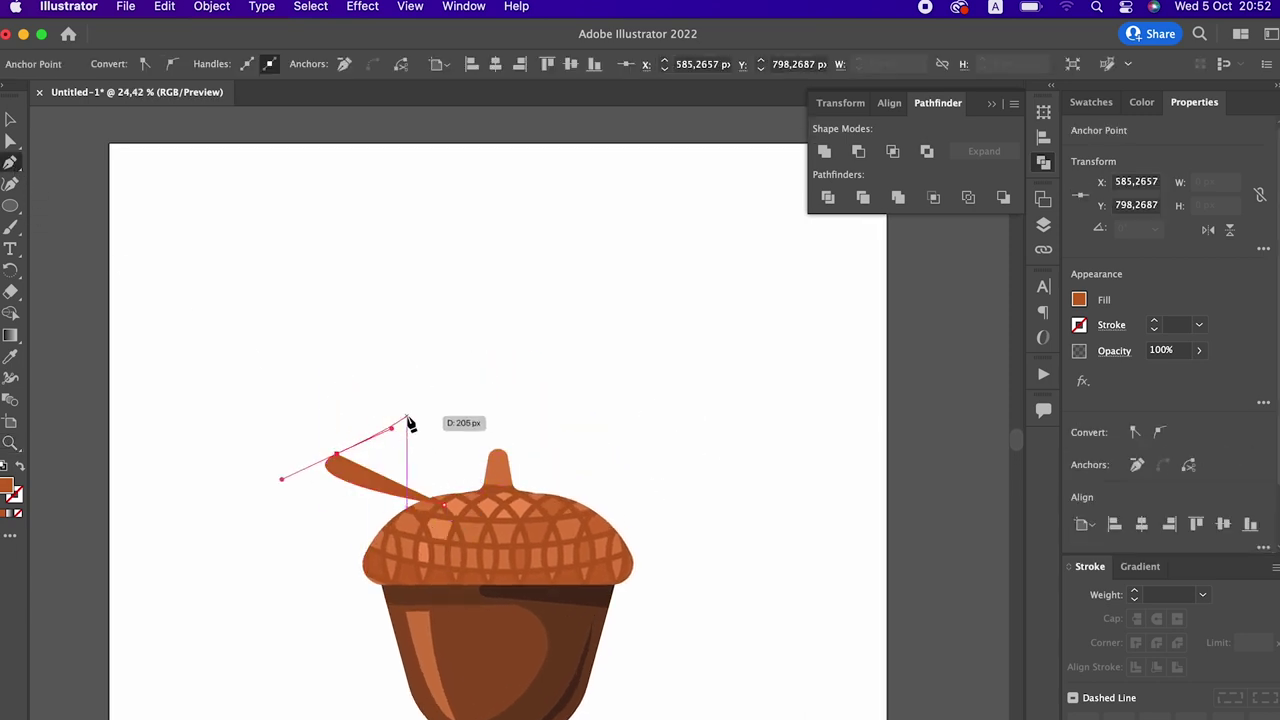
{"action": "left_click_drag", "start_coordinate": [297, 328], "coordinate": [396, 340]}
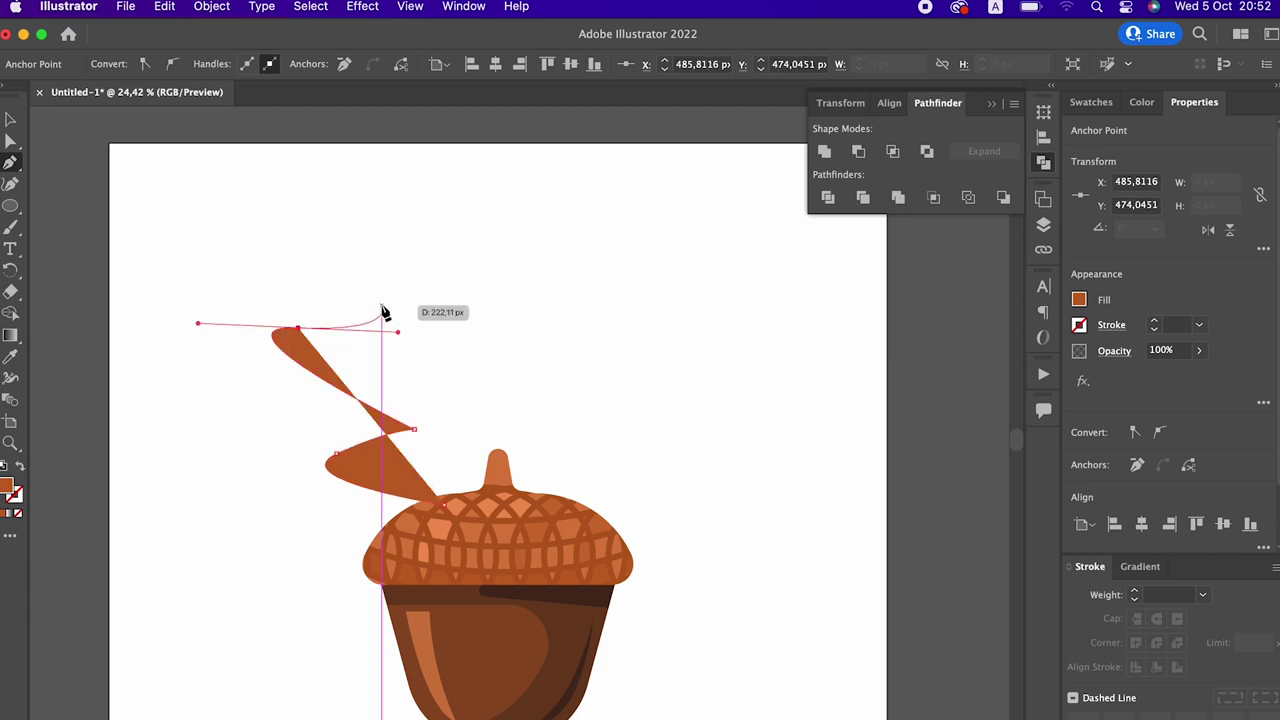
{"action": "left_click", "coordinate": [393, 333]}
{"action": "left_click_drag", "start_coordinate": [349, 200], "coordinate": [480, 251]}
{"action": "mouse_move", "coordinate": [452, 322]}
{"action": "left_mouse_down"}
{"action": "mouse_move", "coordinate": [492, 300]}
{"action": "mouse_move", "coordinate": [514, 357]}
{"action": "left_mouse_up"}
{"action": "left_click_drag", "start_coordinate": [458, 418], "coordinate": [492, 523]}
{"action": "left_click", "coordinate": [443, 514]}
Send the leaf to the back behind the acorn and zoom in on it
{"action": "left_click", "coordinate": [12, 121]}
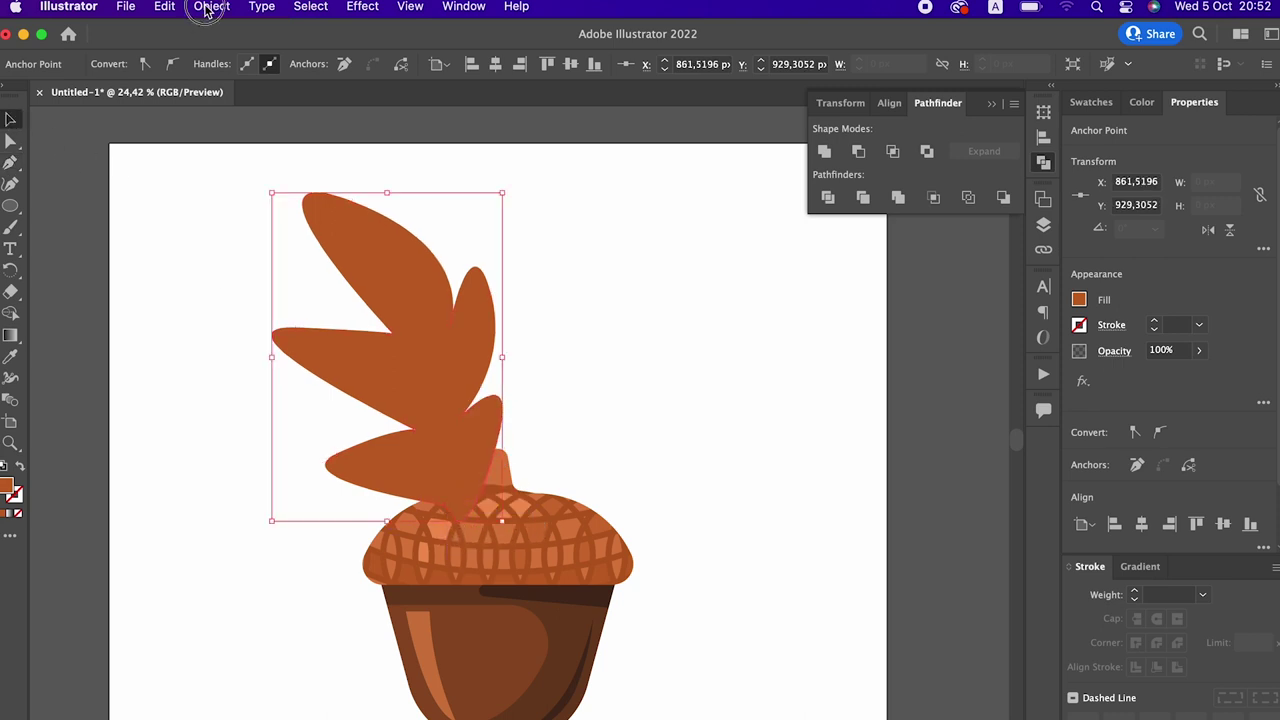
{"action": "left_click", "coordinate": [207, 10]}
{"action": "left_click", "coordinate": [470, 117]}
{"action": "key", "text": "z"}
{"action": "mouse_move", "coordinate": [540, 513]}
{"action": "left_mouse_down"}
{"action": "mouse_move", "coordinate": [552, 513]}
{"action": "mouse_move", "coordinate": [537, 389]}
{"action": "left_mouse_up"}
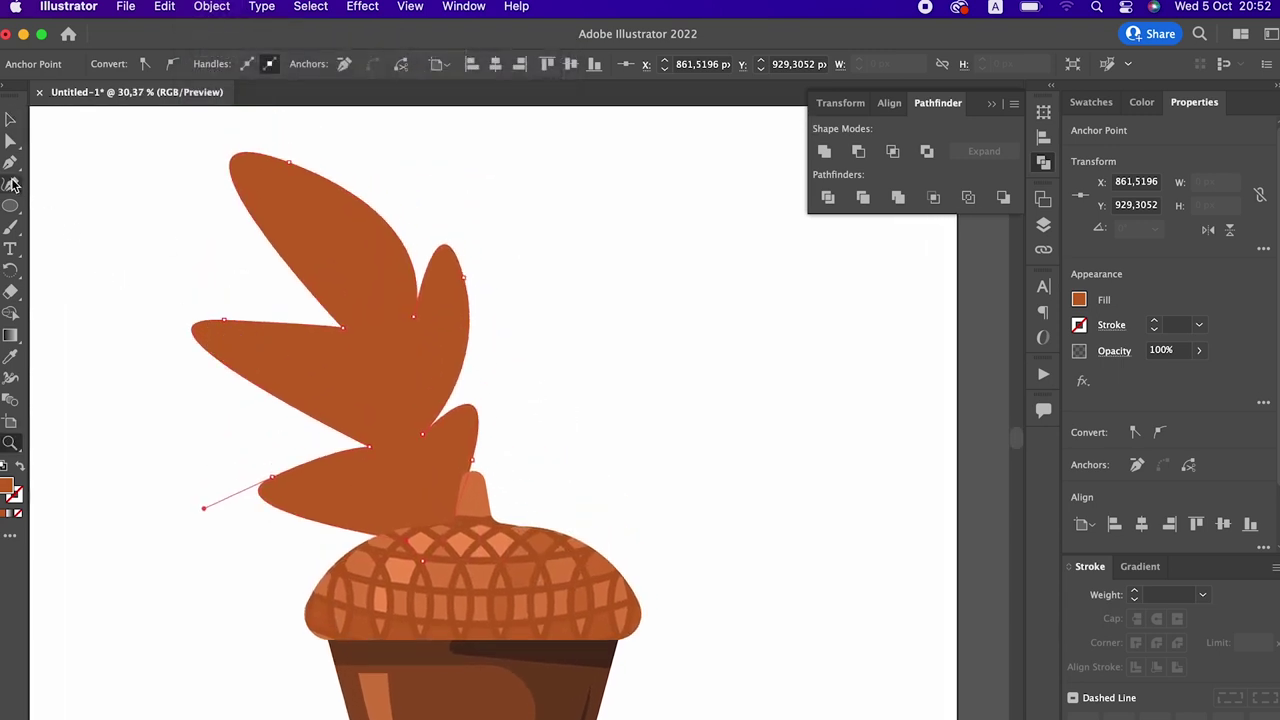
Round the top, left, lower-left and right leaf tips into smooth curved lobes
{"action": "left_click", "coordinate": [11, 187]}
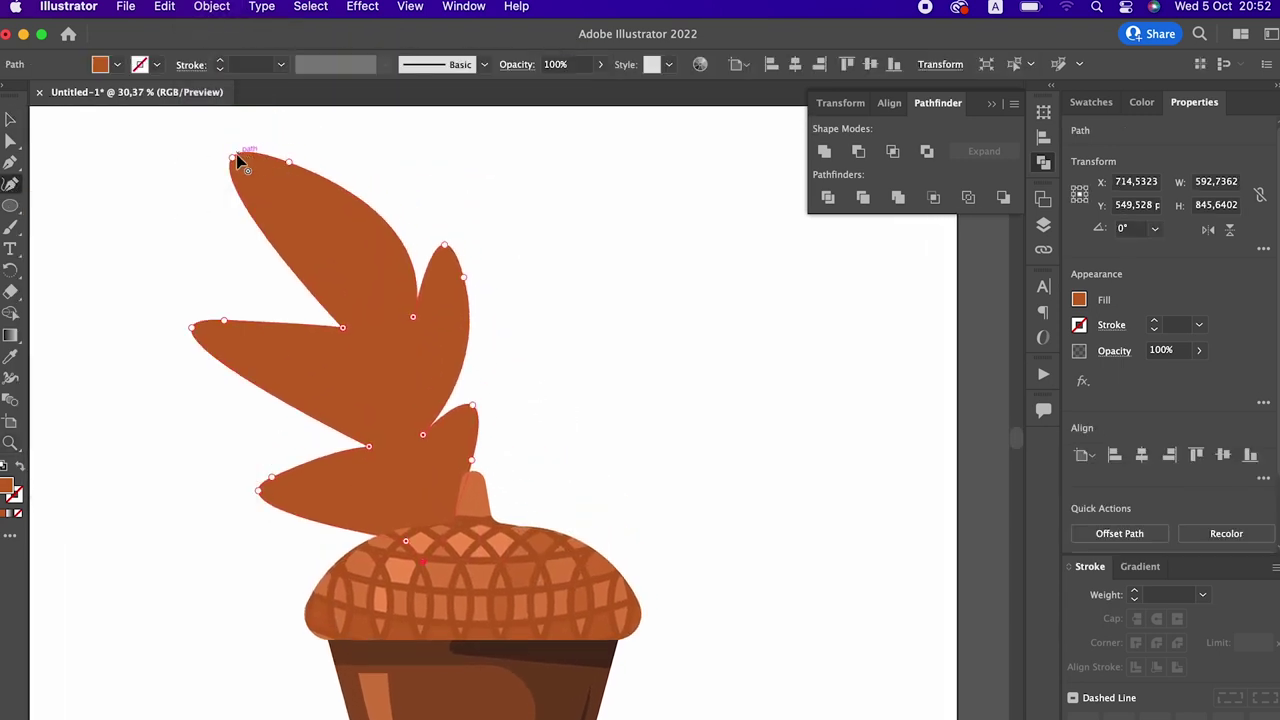
{"action": "double_click", "coordinate": [240, 160]}
{"action": "left_click_drag", "start_coordinate": [290, 160], "coordinate": [367, 157]}
{"action": "mouse_move", "coordinate": [218, 328]}
{"action": "left_mouse_down"}
{"action": "mouse_move", "coordinate": [240, 294]}
{"action": "mouse_move", "coordinate": [225, 286]}
{"action": "left_mouse_up"}
{"action": "key", "text": "ctrl+z"}
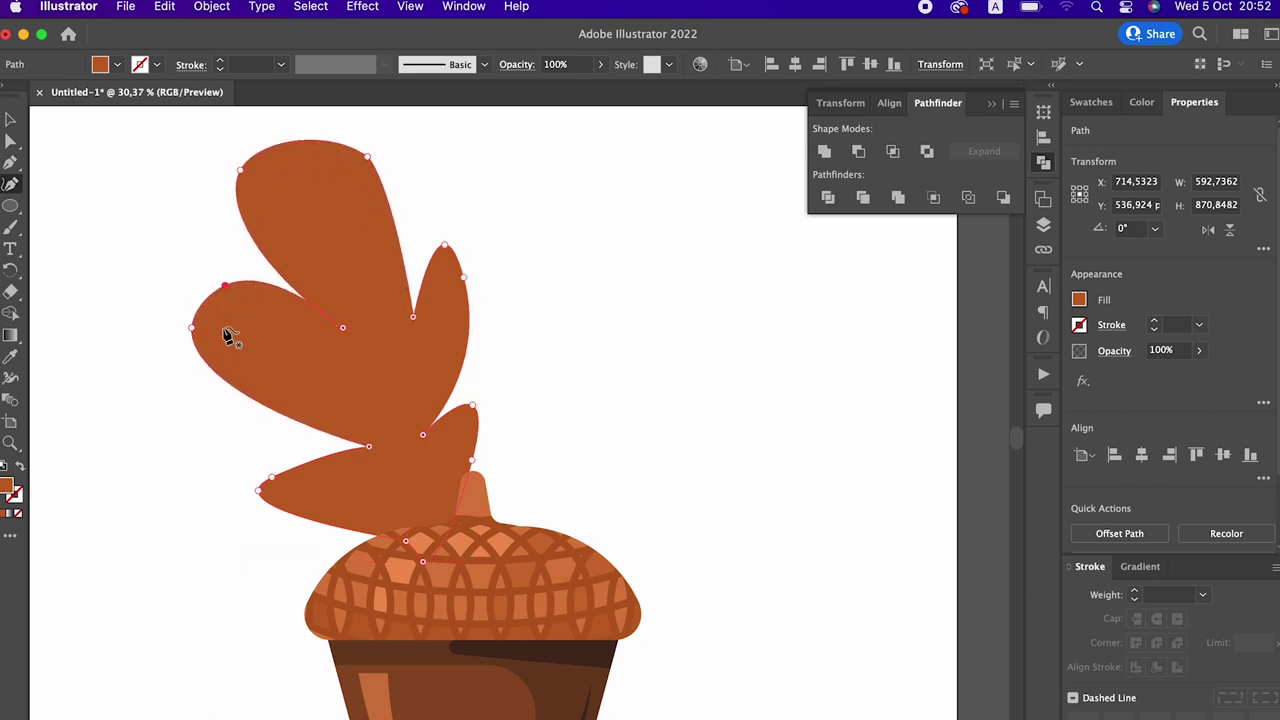
{"action": "left_click_drag", "start_coordinate": [197, 340], "coordinate": [202, 343]}
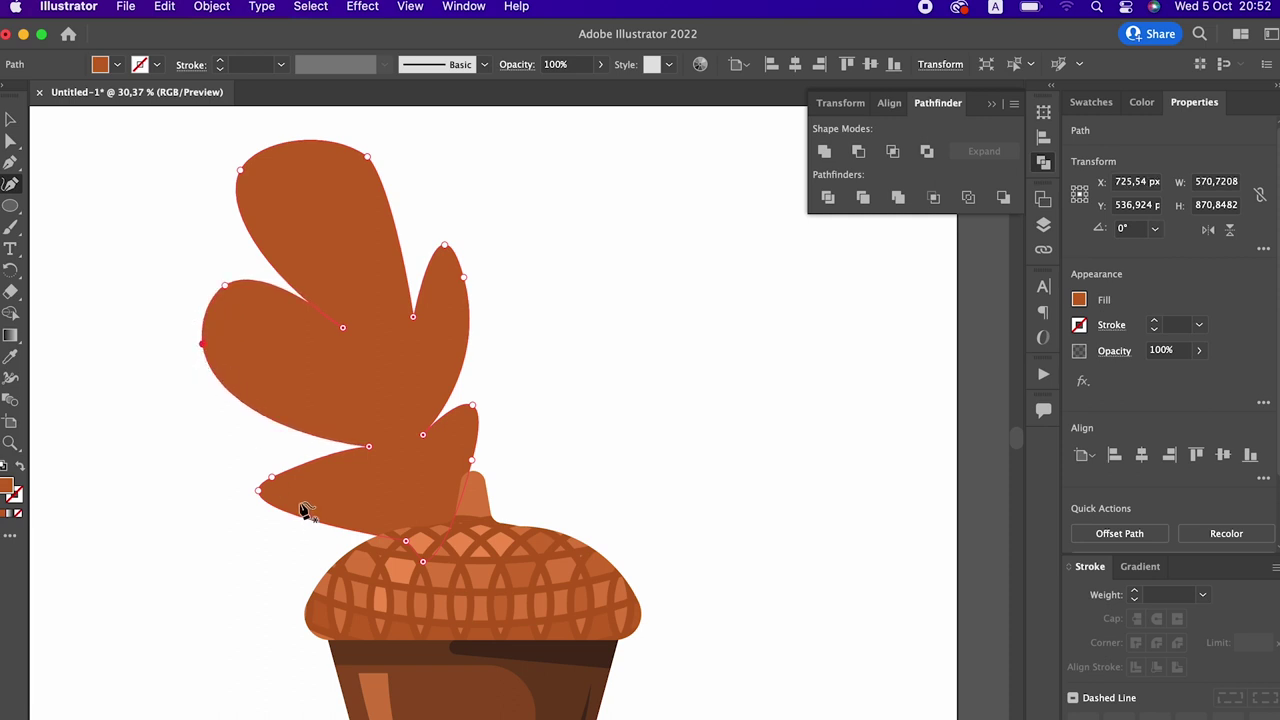
{"action": "left_click_drag", "start_coordinate": [272, 477], "coordinate": [274, 442]}
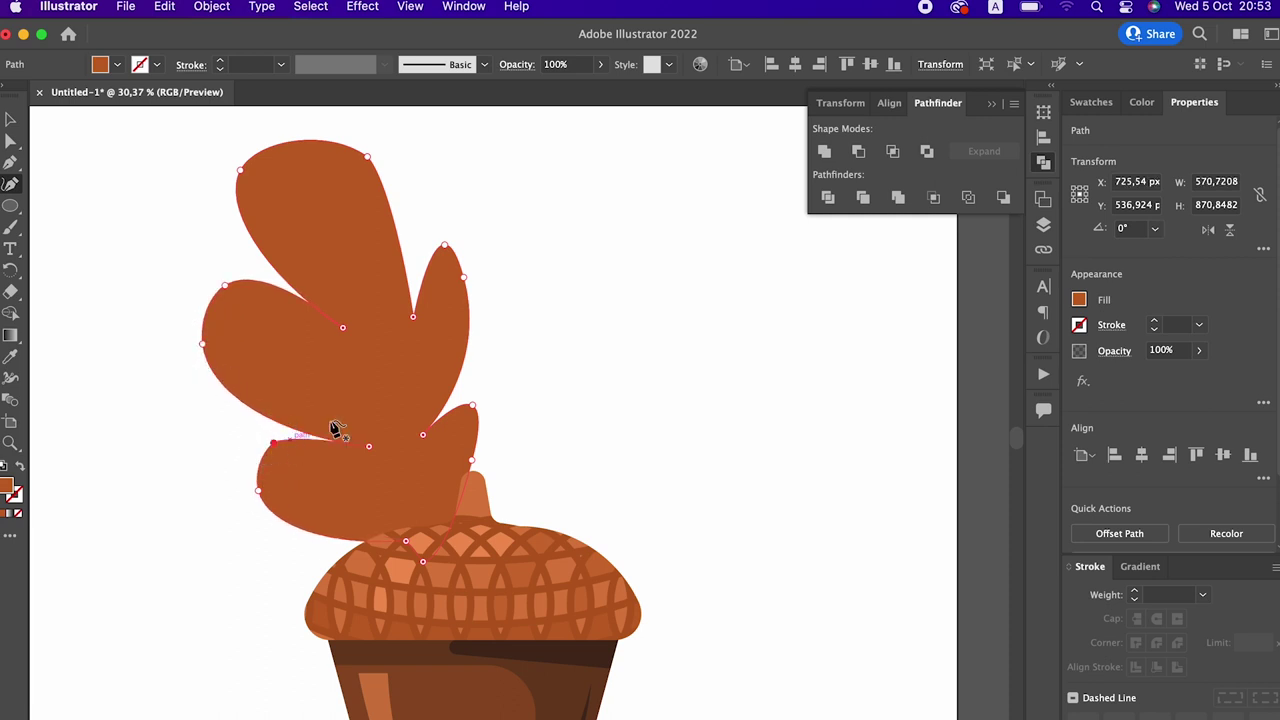
{"action": "mouse_move", "coordinate": [463, 282]}
{"action": "left_mouse_down"}
{"action": "mouse_move", "coordinate": [484, 284]}
{"action": "mouse_move", "coordinate": [427, 257]}
{"action": "left_mouse_up"}
{"action": "left_click_drag", "start_coordinate": [472, 462], "coordinate": [486, 465]}
{"action": "left_click_drag", "start_coordinate": [474, 410], "coordinate": [463, 393]}
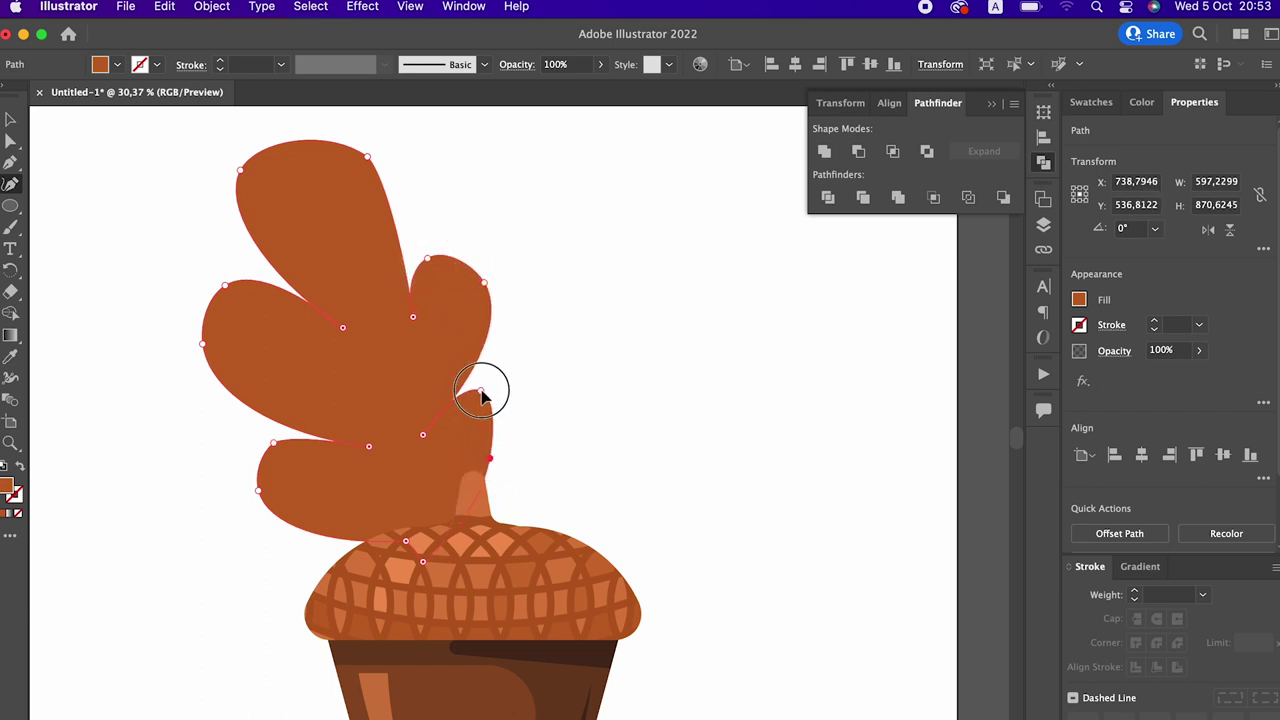
{"action": "left_click_drag", "start_coordinate": [497, 455], "coordinate": [521, 439]}
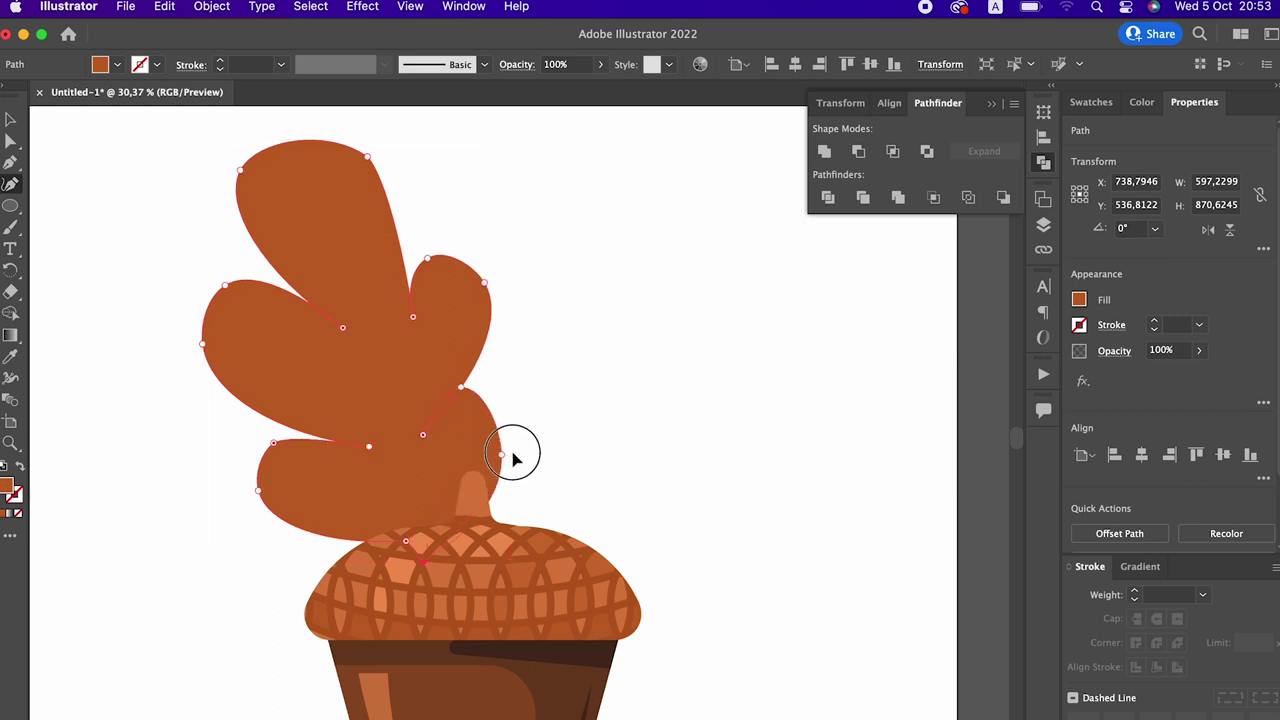
Adjust an anchor on the top lobe and begin the central vein path with the Pen
{"action": "left_click", "coordinate": [10, 119]}
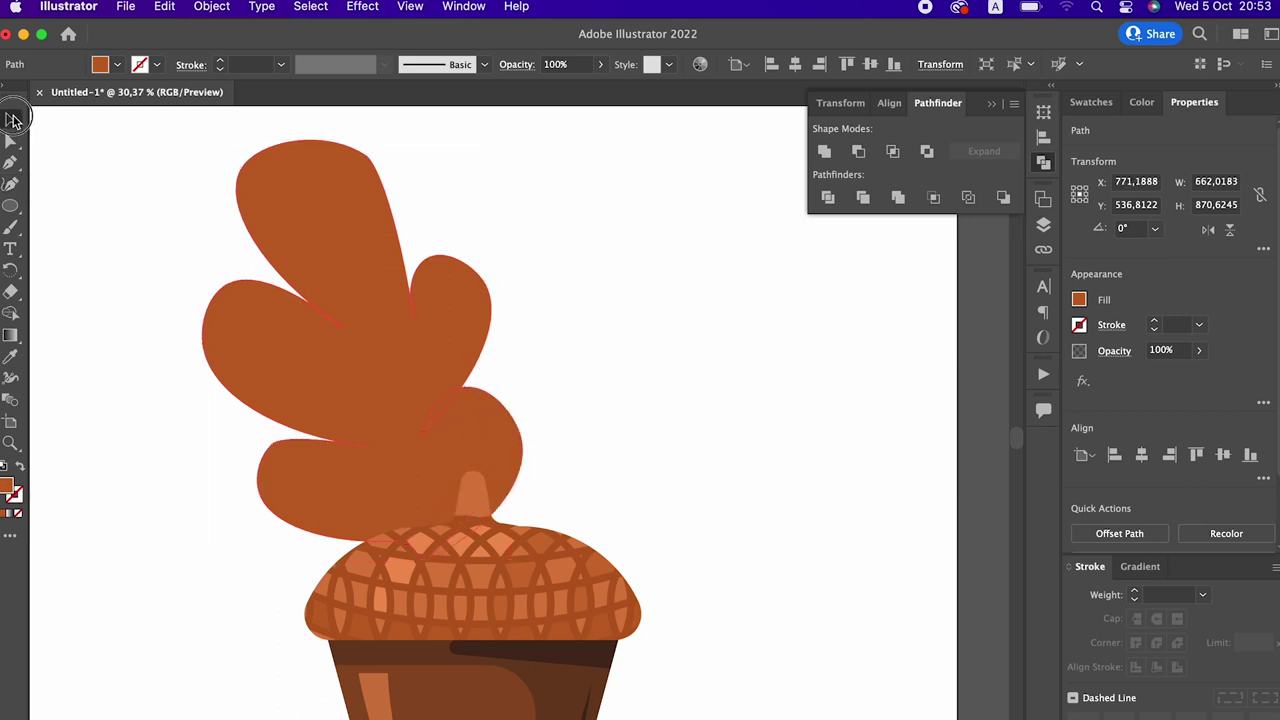
{"action": "left_click", "coordinate": [657, 343]}
{"action": "key", "text": "z"}
{"action": "left_click", "coordinate": [600, 380]}
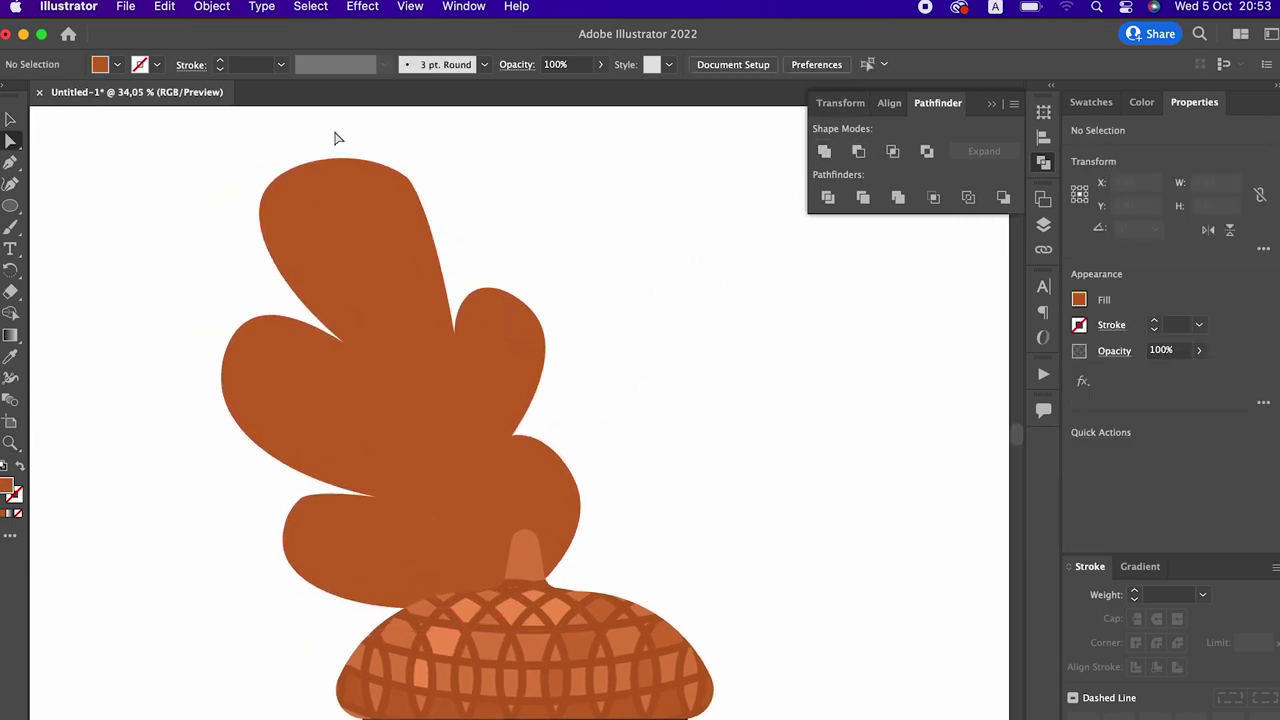
{"action": "mouse_move", "coordinate": [335, 138]}
{"action": "left_mouse_down"}
{"action": "mouse_move", "coordinate": [394, 189]}
{"action": "mouse_move", "coordinate": [440, 285]}
{"action": "left_mouse_up"}
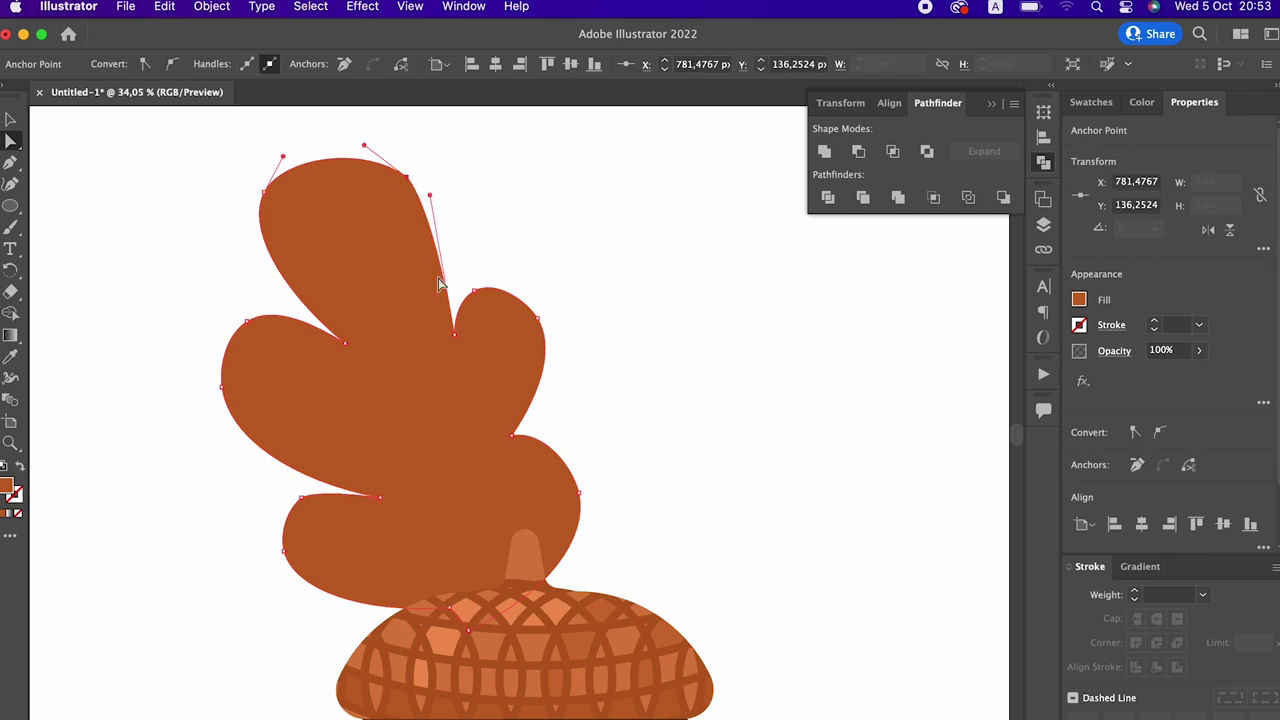
{"action": "left_click", "coordinate": [8, 118]}
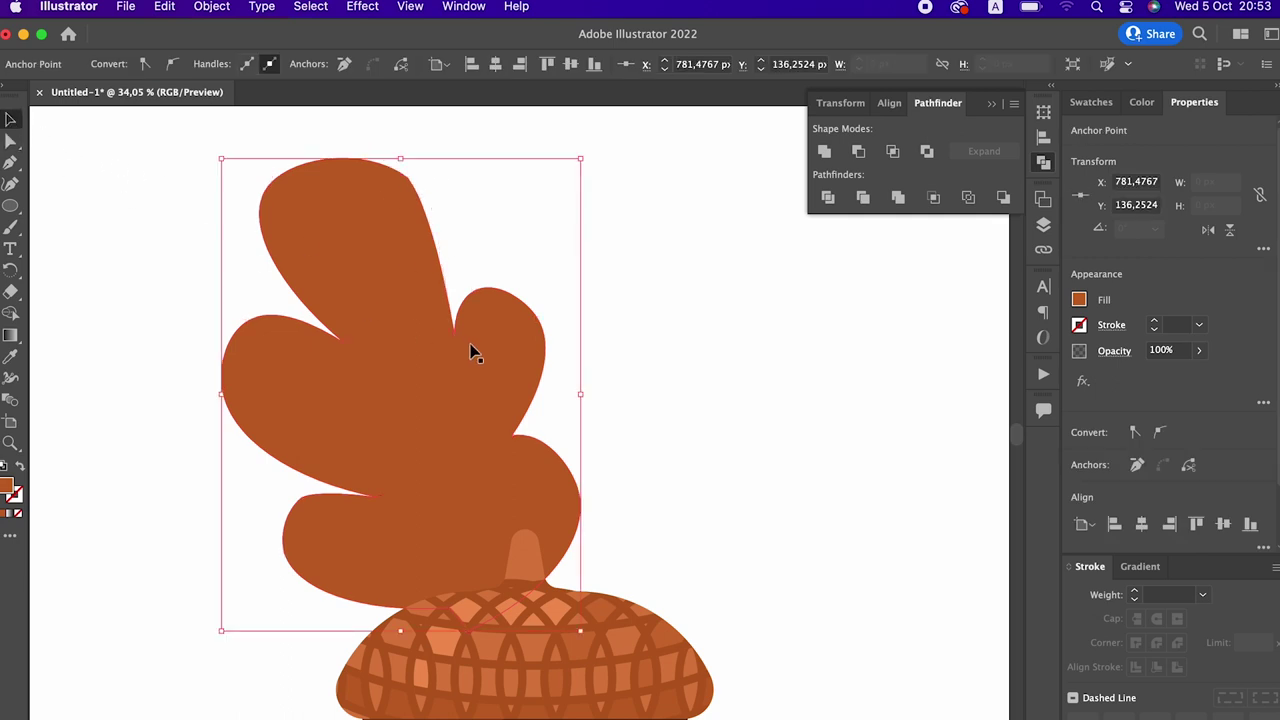
{"action": "left_click", "coordinate": [8, 164]}
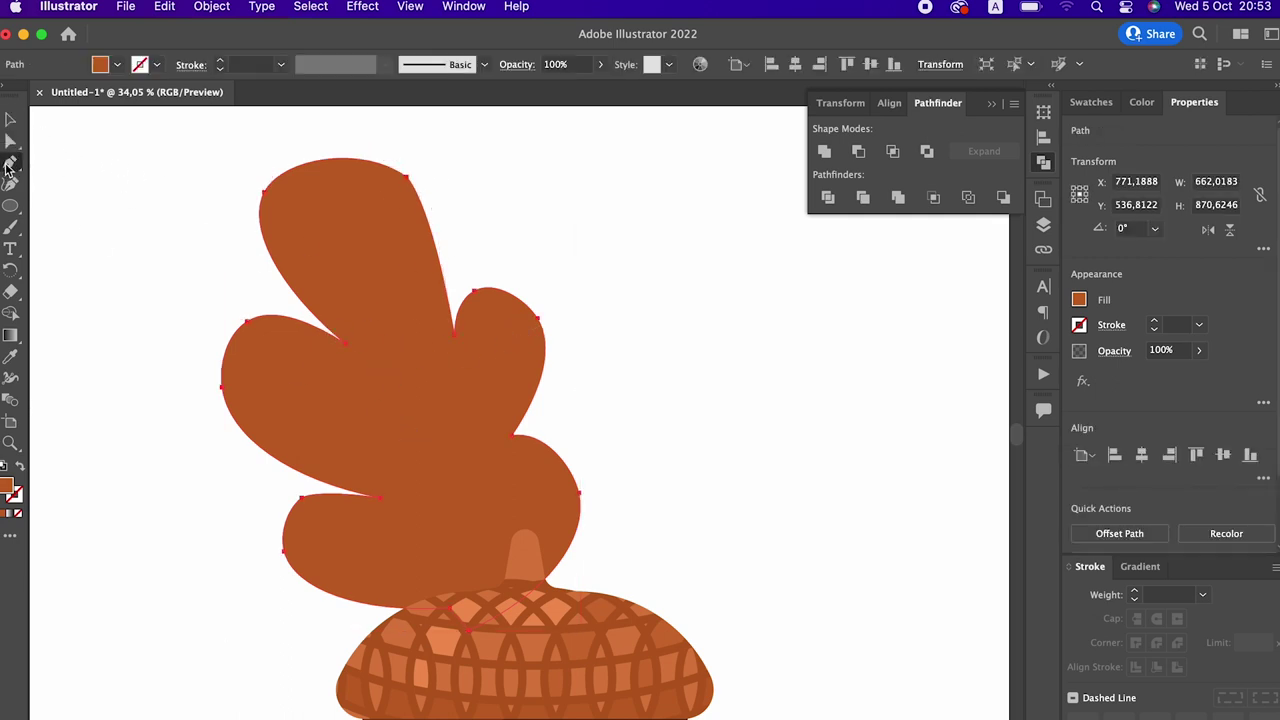
{"action": "mouse_move", "coordinate": [373, 308]}
{"action": "left_mouse_down"}
{"action": "mouse_move", "coordinate": [500, 636]}
{"action": "mouse_move", "coordinate": [471, 672]}
{"action": "left_mouse_up"}
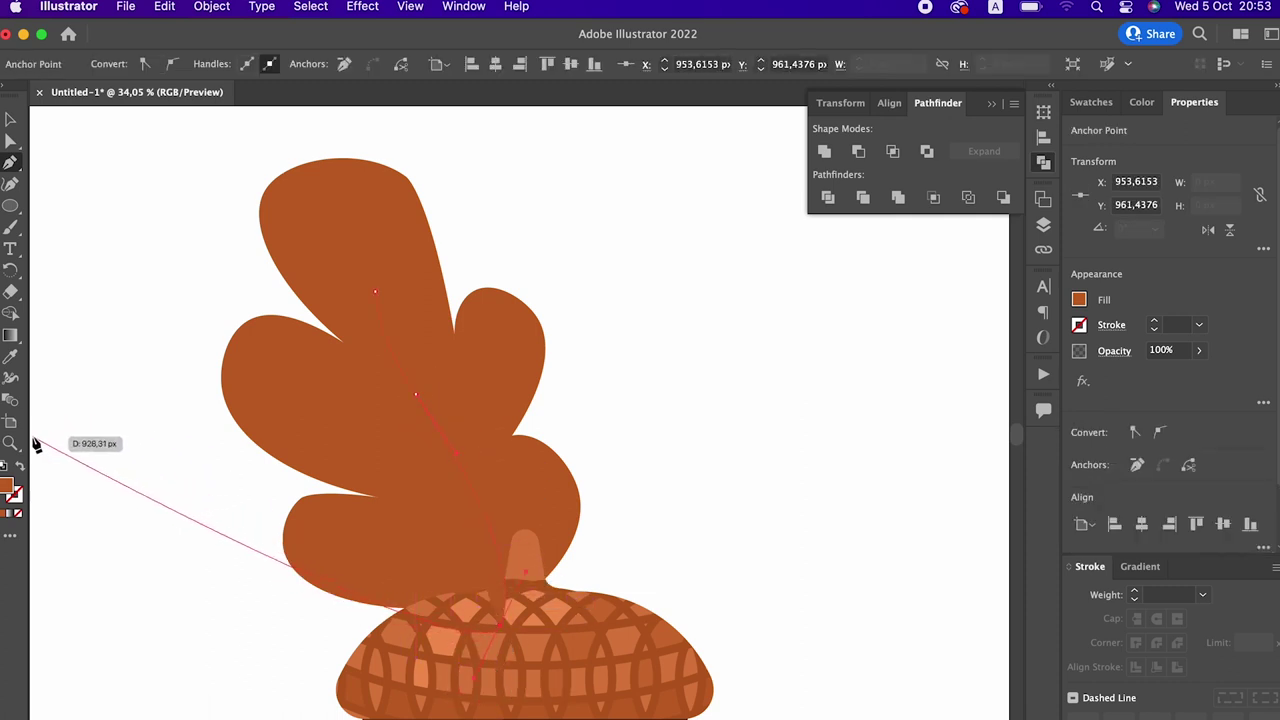
Make the central vein a 29 pt stroke in the cap's light orange
{"action": "left_click", "coordinate": [13, 358]}
{"action": "left_click", "coordinate": [447, 640]}
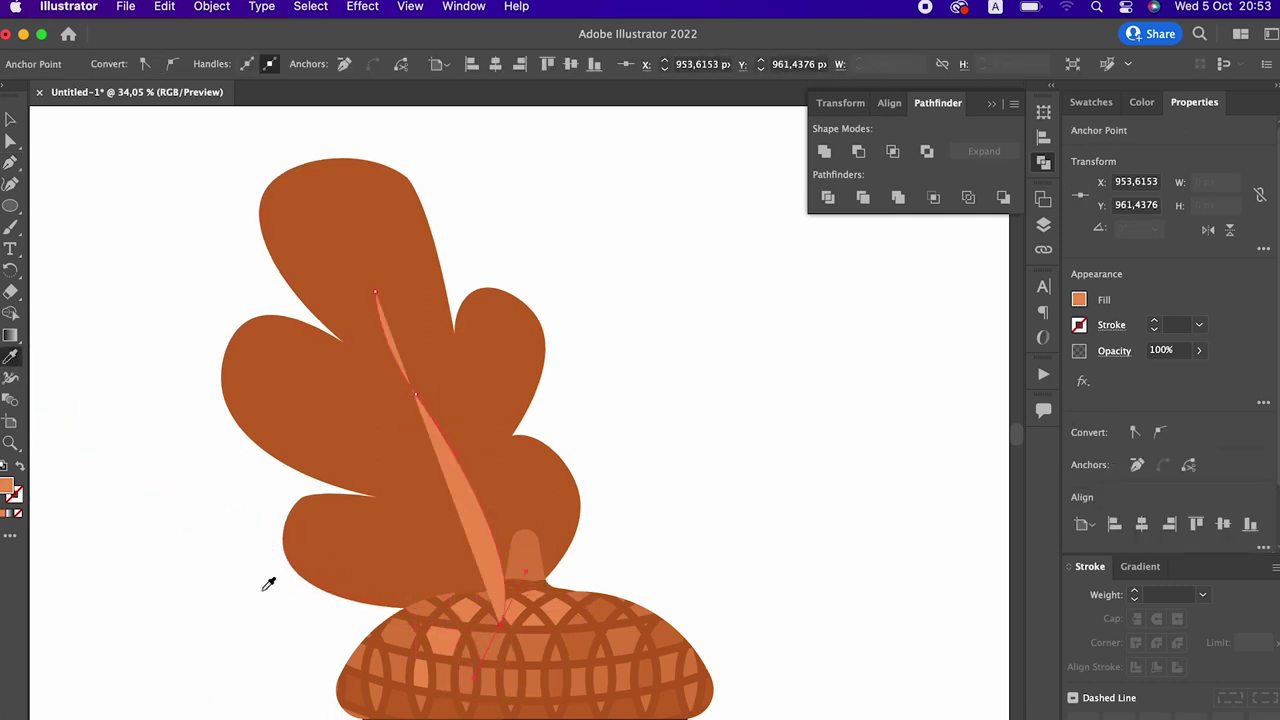
{"action": "left_click", "coordinate": [20, 468]}
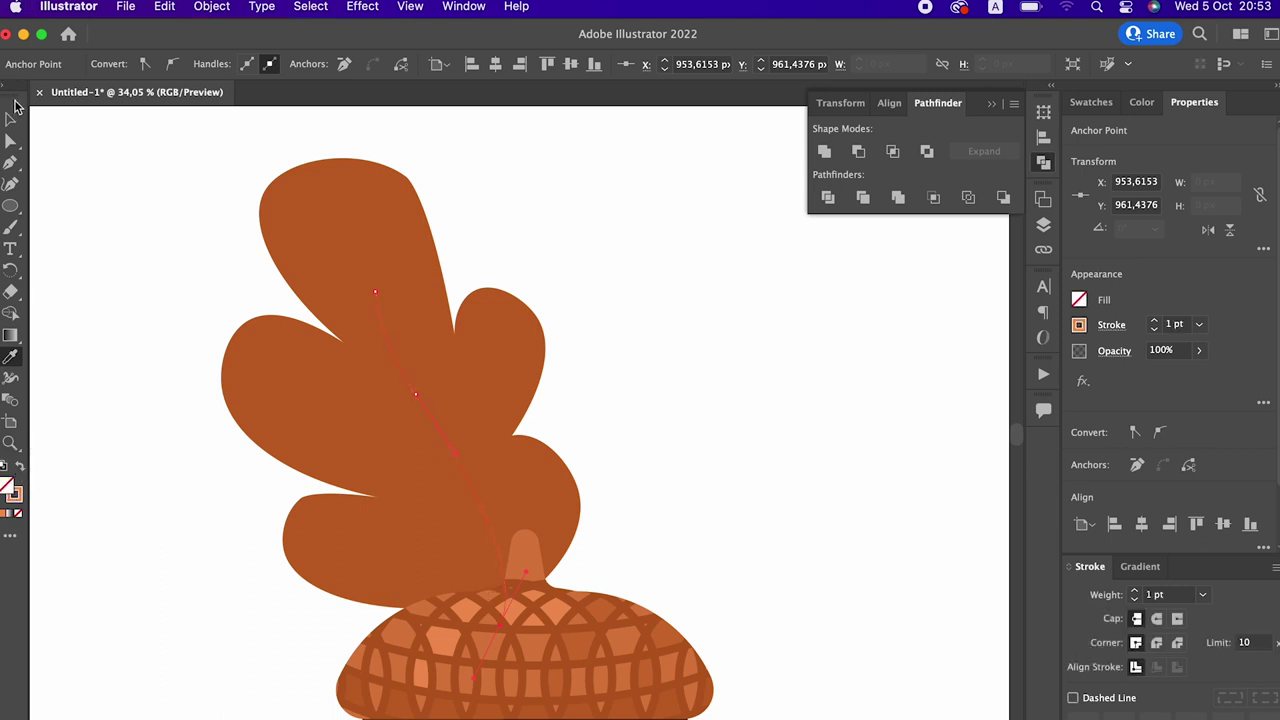
{"action": "left_click", "coordinate": [437, 428]}
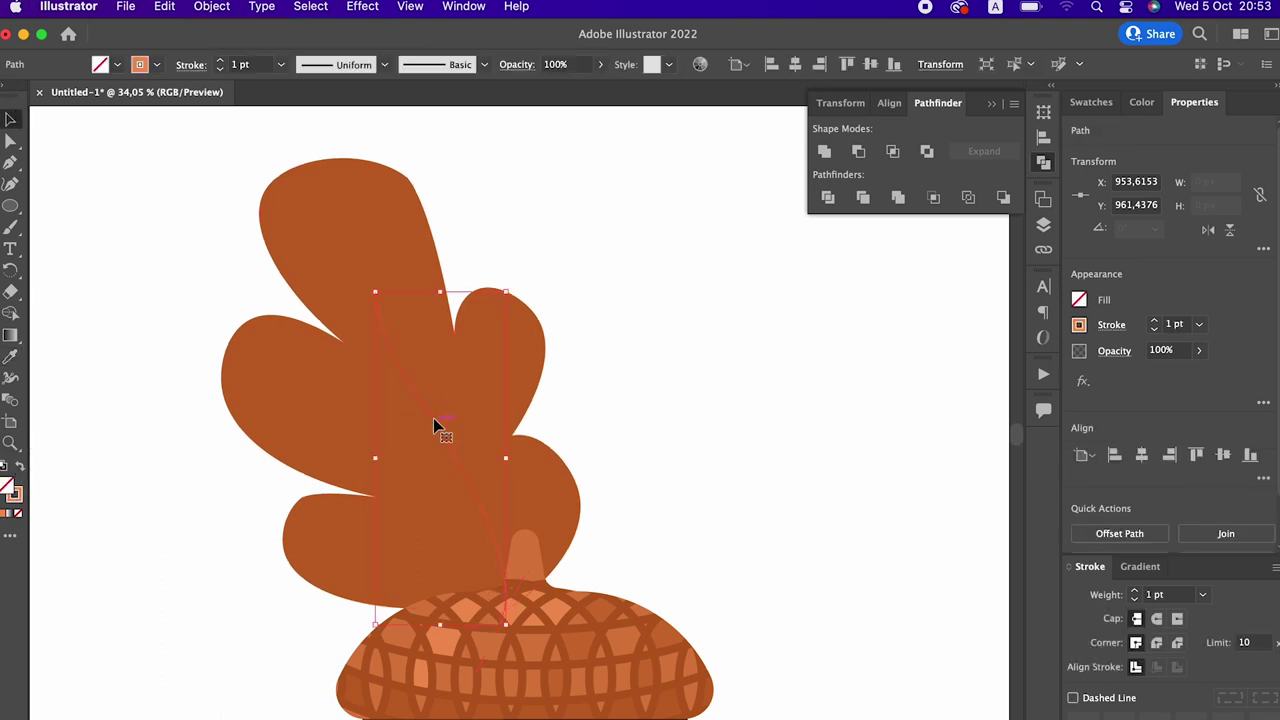
{"action": "left_click", "coordinate": [358, 66]}
{"action": "left_click", "coordinate": [228, 66]}
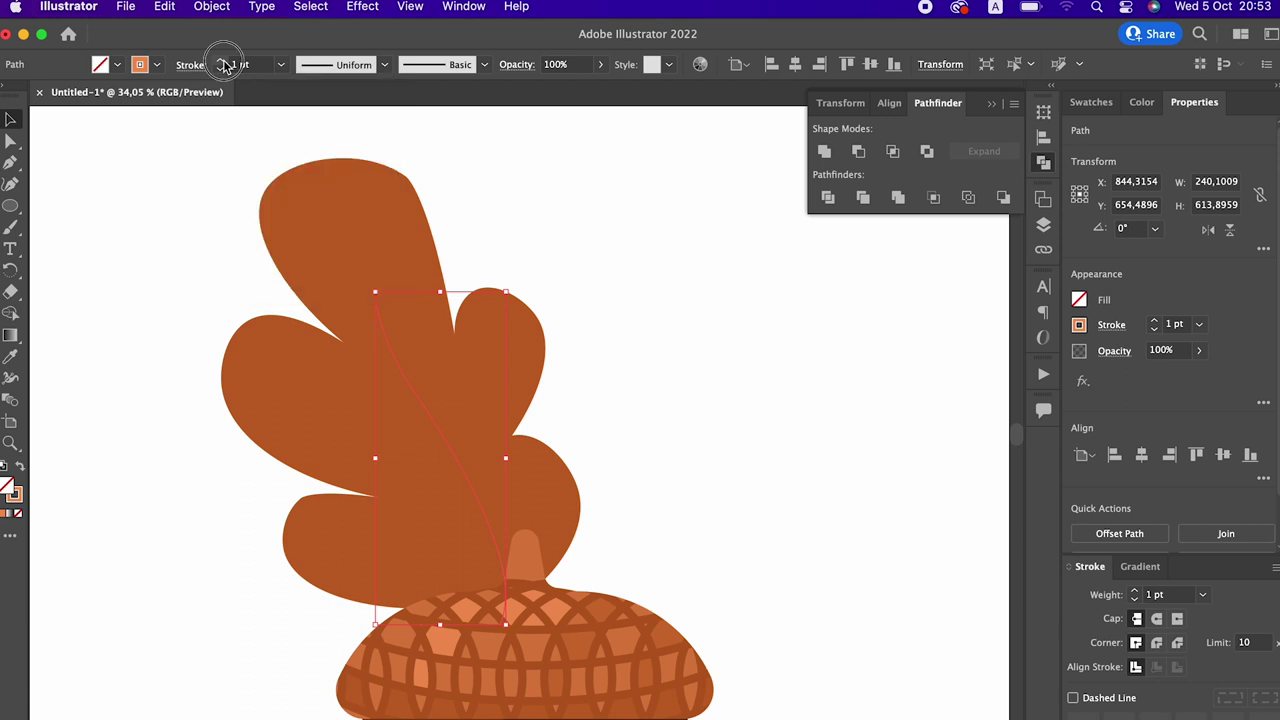
{"action": "left_click", "coordinate": [221, 64]}
{"action": "type", "text": "29"}
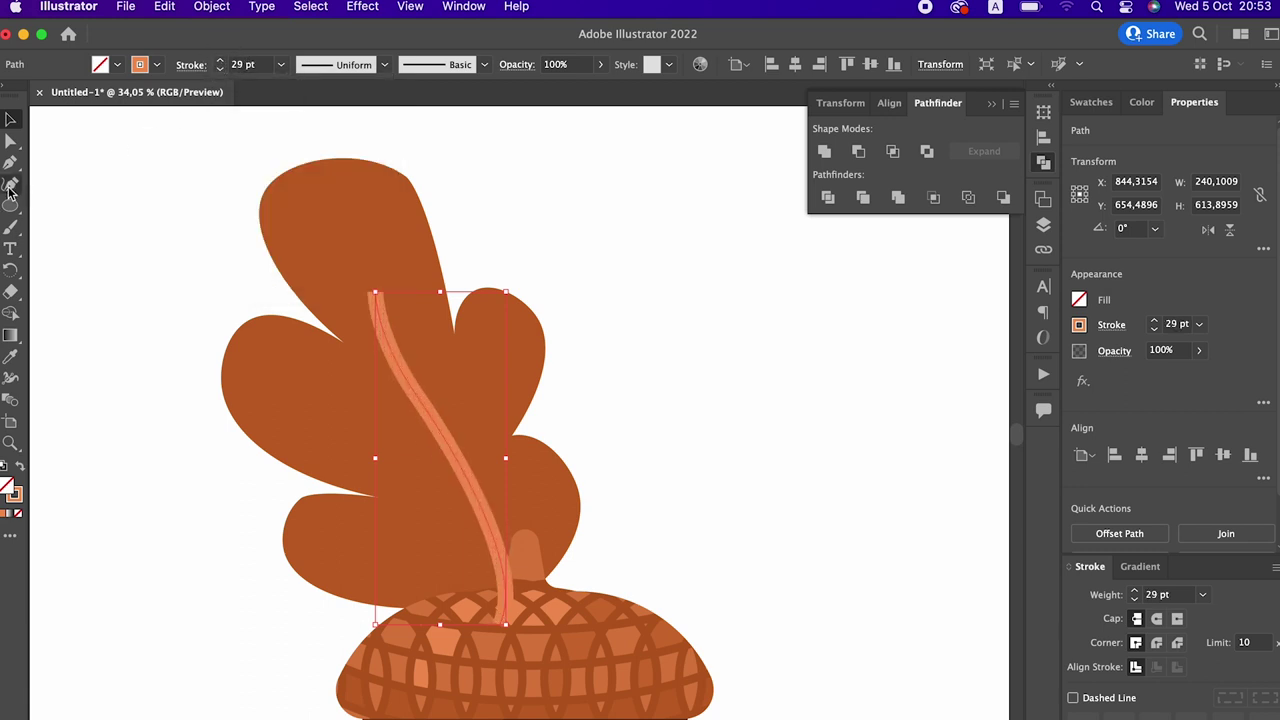
Start a curved side vein path across the leaf
{"action": "left_click", "coordinate": [12, 162]}
{"action": "left_click", "coordinate": [337, 424]}
{"action": "left_click_drag", "start_coordinate": [472, 489], "coordinate": [530, 553]}
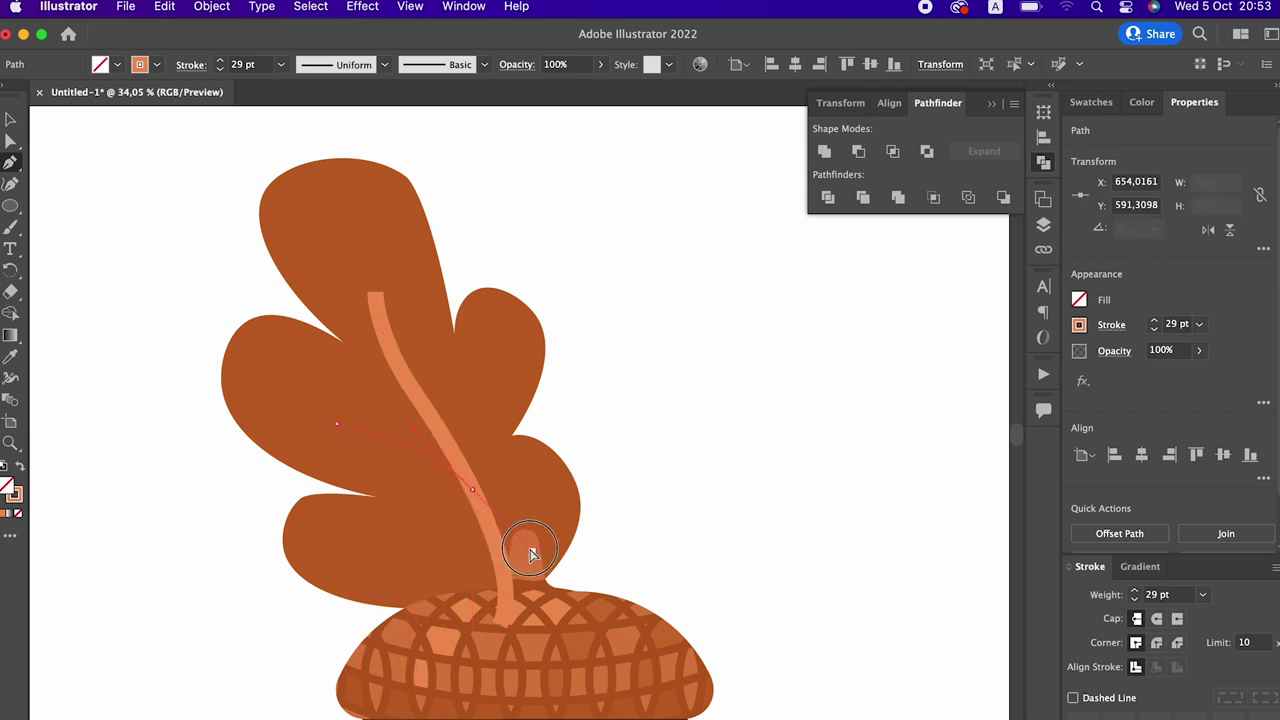
Taper the side vein toward its tip with the Width tool
{"action": "left_click", "coordinate": [10, 119]}
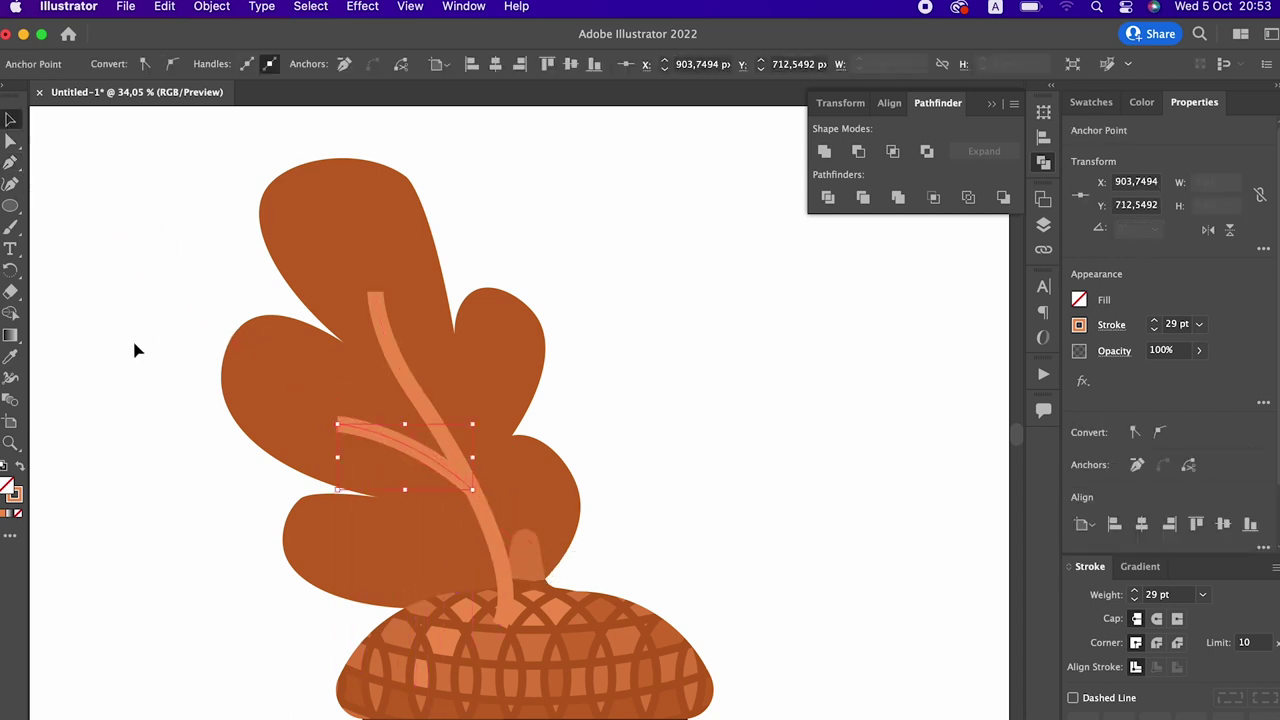
{"action": "left_click", "coordinate": [12, 380]}
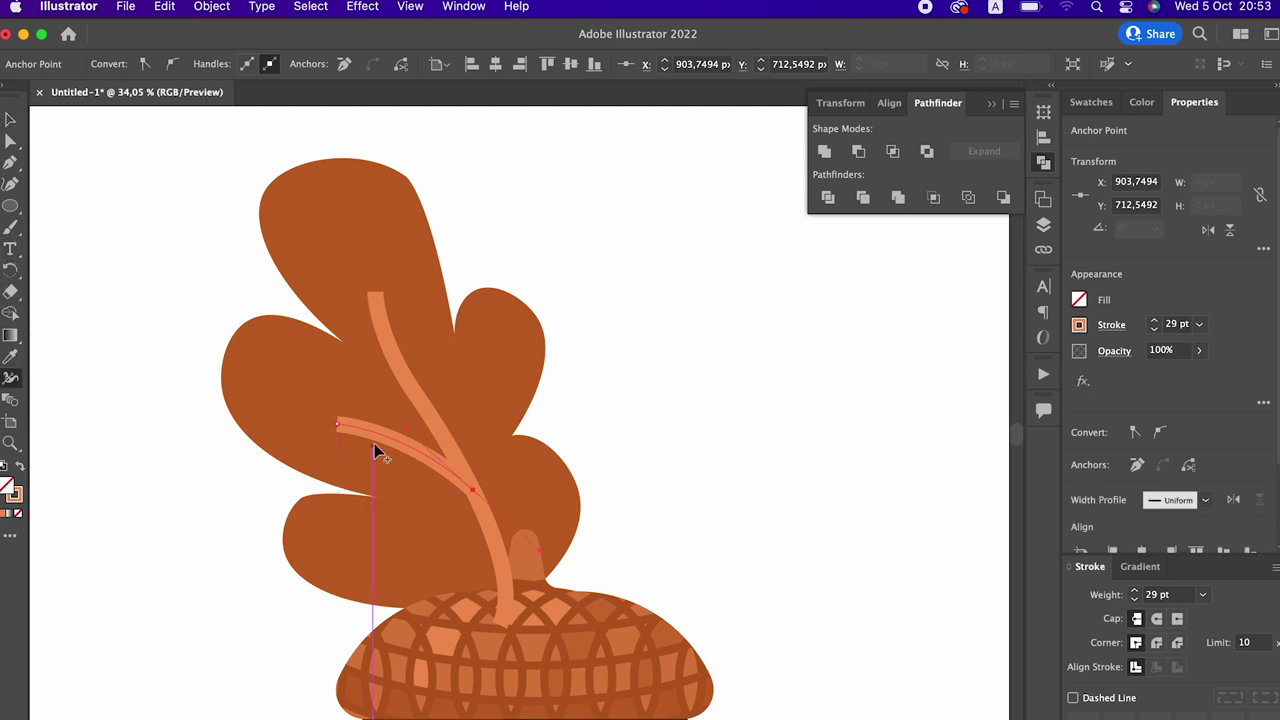
{"action": "left_click_drag", "start_coordinate": [341, 442], "coordinate": [311, 456]}
{"action": "key", "text": "z"}
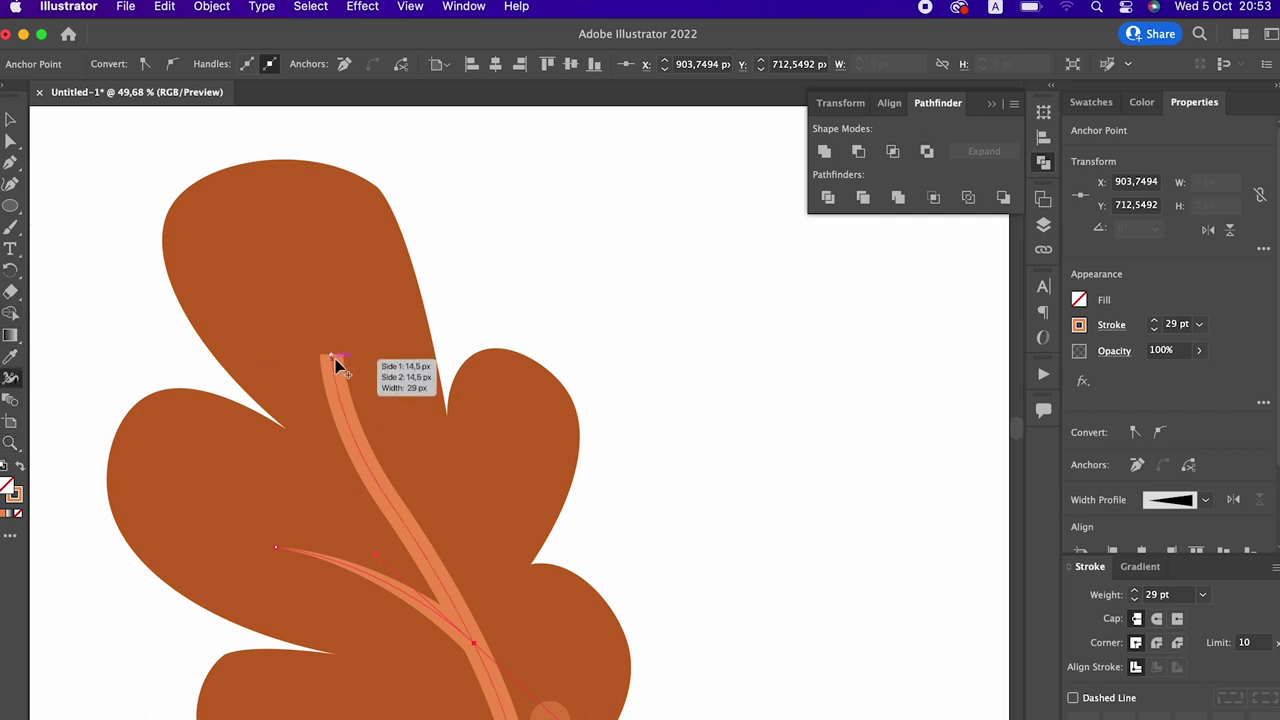
Taper the central vein's top to a thin point and nudge the junction anchor down-right
{"action": "left_click_drag", "start_coordinate": [333, 358], "coordinate": [325, 362]}
{"action": "key", "text": "z"}
{"action": "left_click", "coordinate": [470, 411], "text": "alt"}
{"action": "left_click_drag", "start_coordinate": [470, 411], "coordinate": [547, 437]}
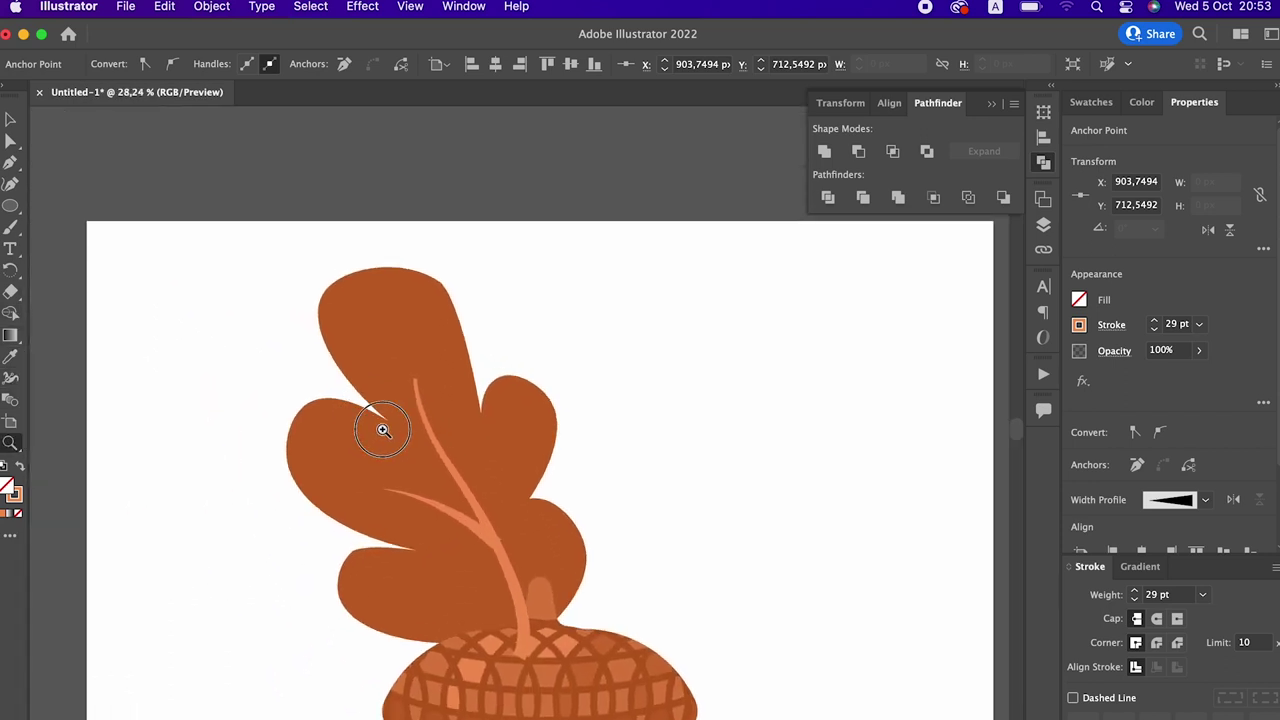
{"action": "left_click", "coordinate": [12, 378]}
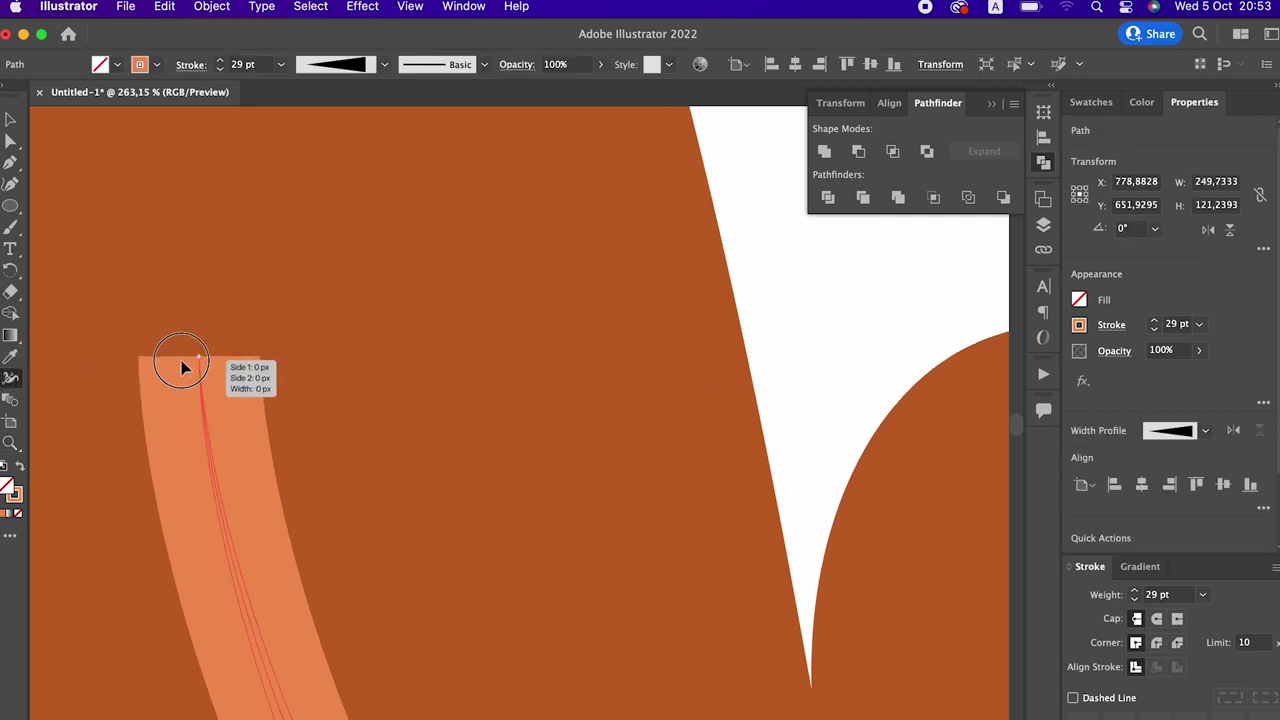
{"action": "left_click_drag", "start_coordinate": [183, 366], "coordinate": [200, 362]}
{"action": "key", "text": "z"}
{"action": "mouse_move", "coordinate": [408, 366]}
{"action": "left_mouse_down"}
{"action": "mouse_move", "coordinate": [349, 286]}
{"action": "mouse_move", "coordinate": [546, 305]}
{"action": "left_mouse_up"}
{"action": "left_click", "coordinate": [9, 142]}
{"action": "left_click_drag", "start_coordinate": [465, 342], "coordinate": [474, 366]}
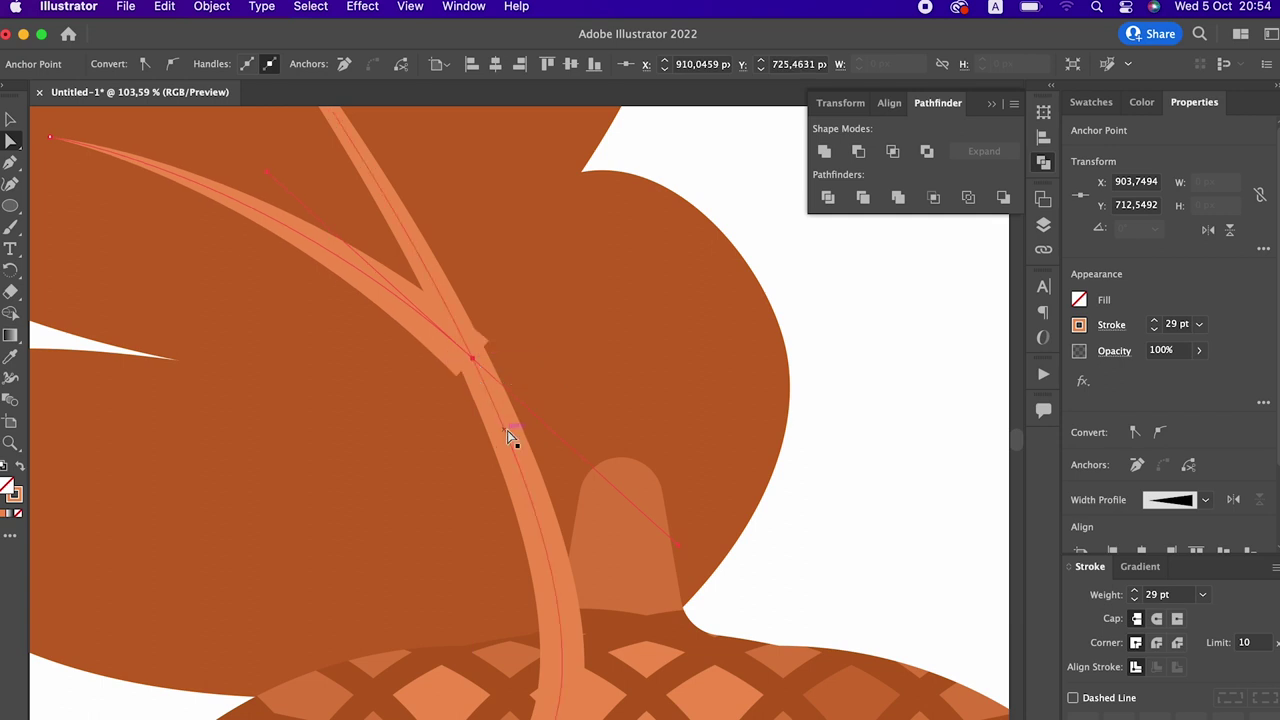
Zoom in on the vein junction and reposition the side vein's base anchor
{"action": "key", "text": "z"}
{"action": "left_click", "coordinate": [603, 426]}
{"action": "left_click", "coordinate": [543, 351]}
{"action": "left_click", "coordinate": [500, 350]}
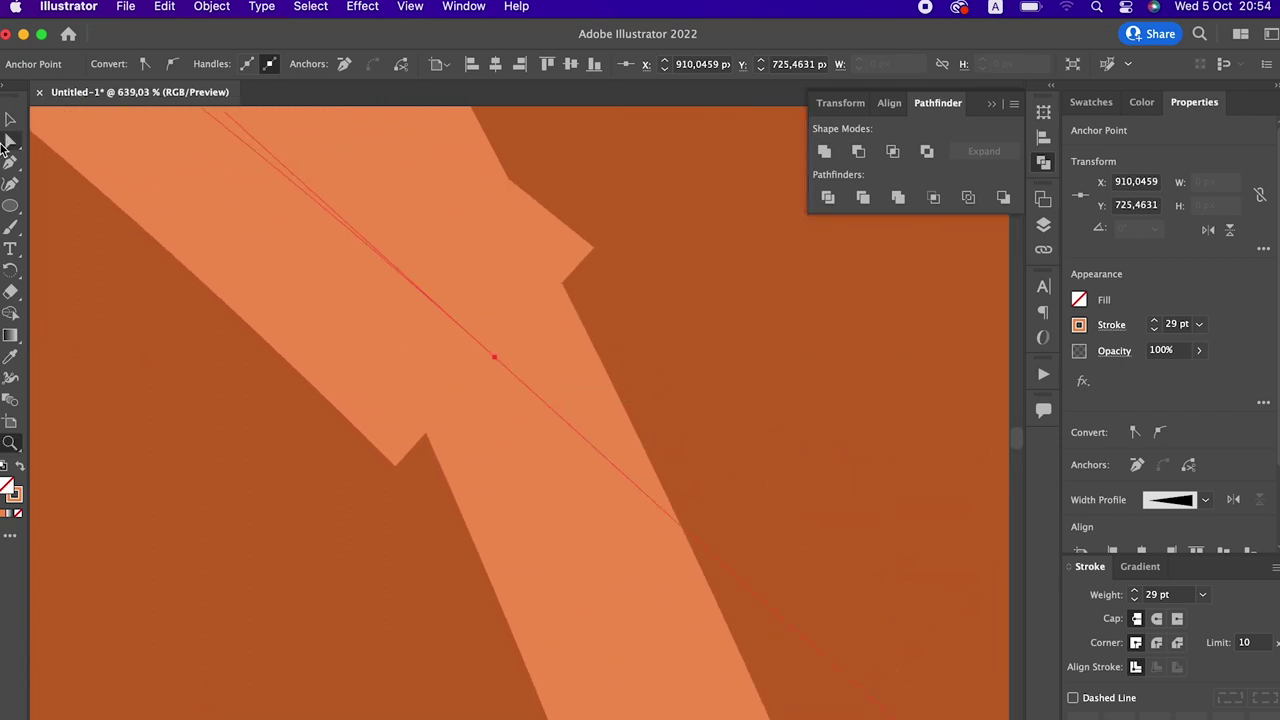
{"action": "mouse_move", "coordinate": [494, 357]}
{"action": "left_mouse_down"}
{"action": "mouse_move", "coordinate": [492, 370]}
{"action": "mouse_move", "coordinate": [514, 371]}
{"action": "mouse_move", "coordinate": [520, 467]}
{"action": "left_mouse_up"}
{"action": "key", "text": "z"}
Select the side vein and zoom in on the junction with the Width tool
{"action": "left_click", "coordinate": [11, 121]}
{"action": "left_click", "coordinate": [12, 377]}
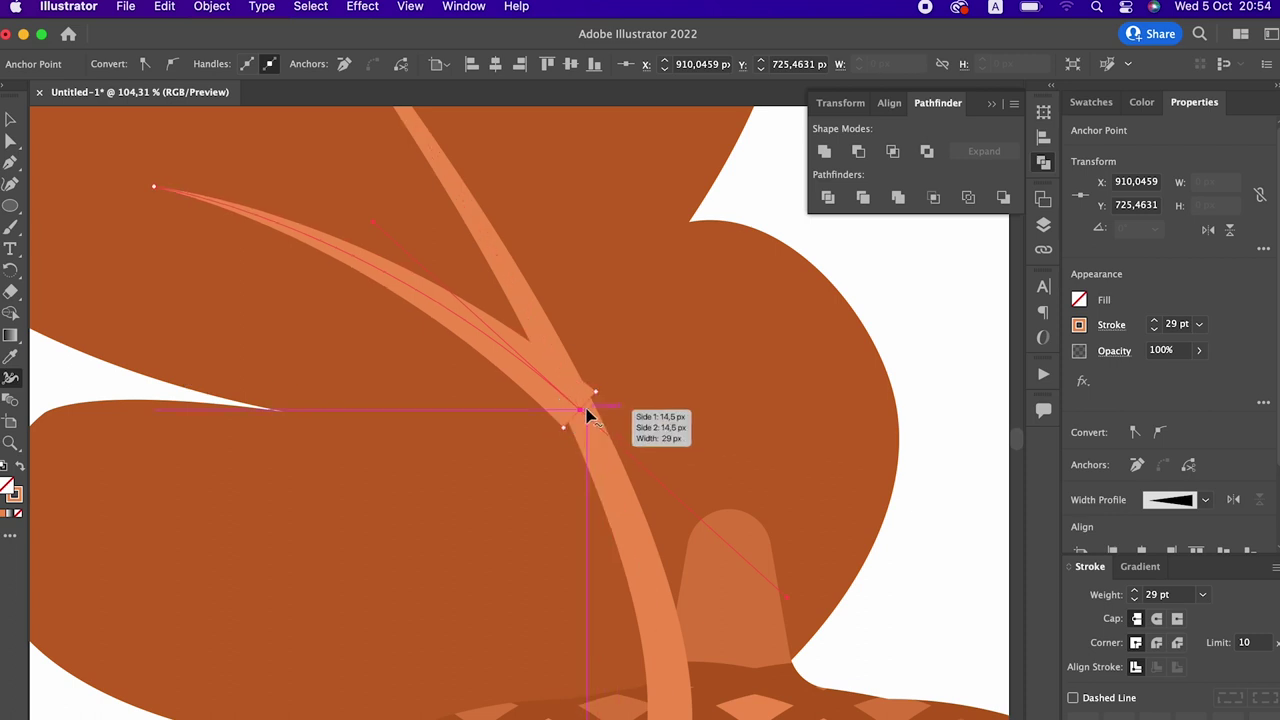
{"action": "key", "text": "z"}
{"action": "left_click_drag", "start_coordinate": [577, 423], "coordinate": [520, 406]}
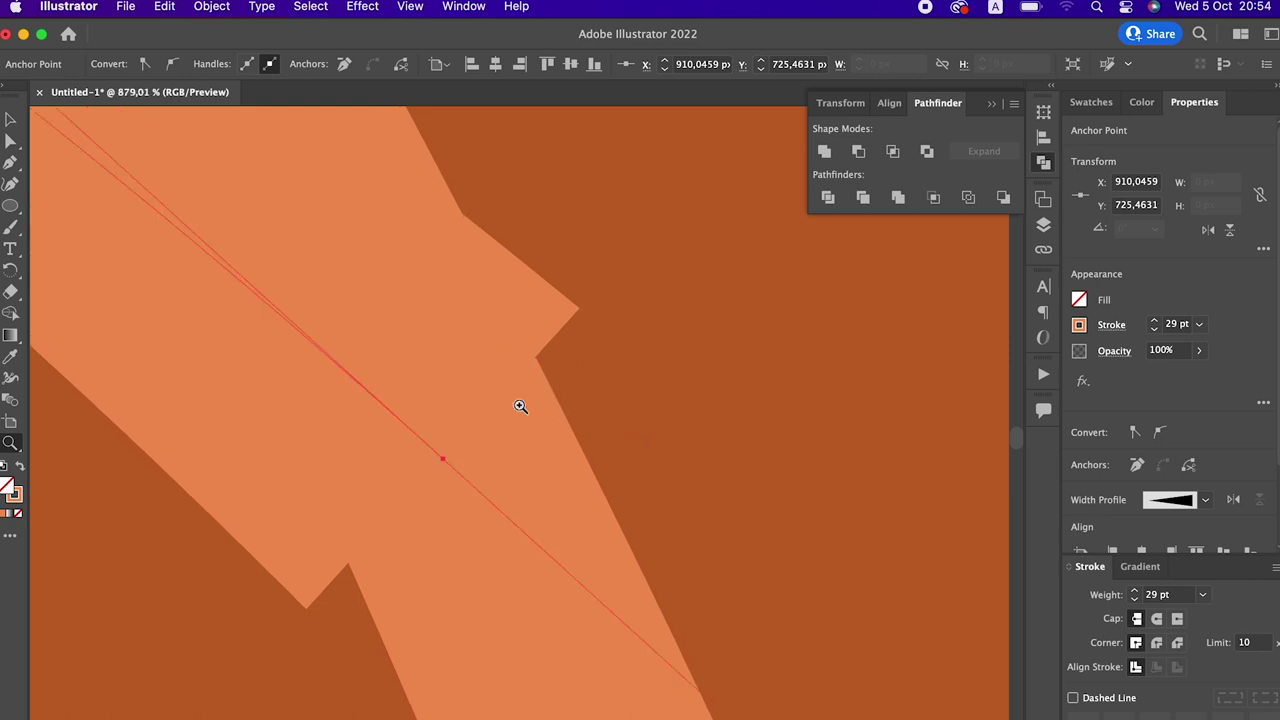
{"action": "left_click", "coordinate": [12, 377]}
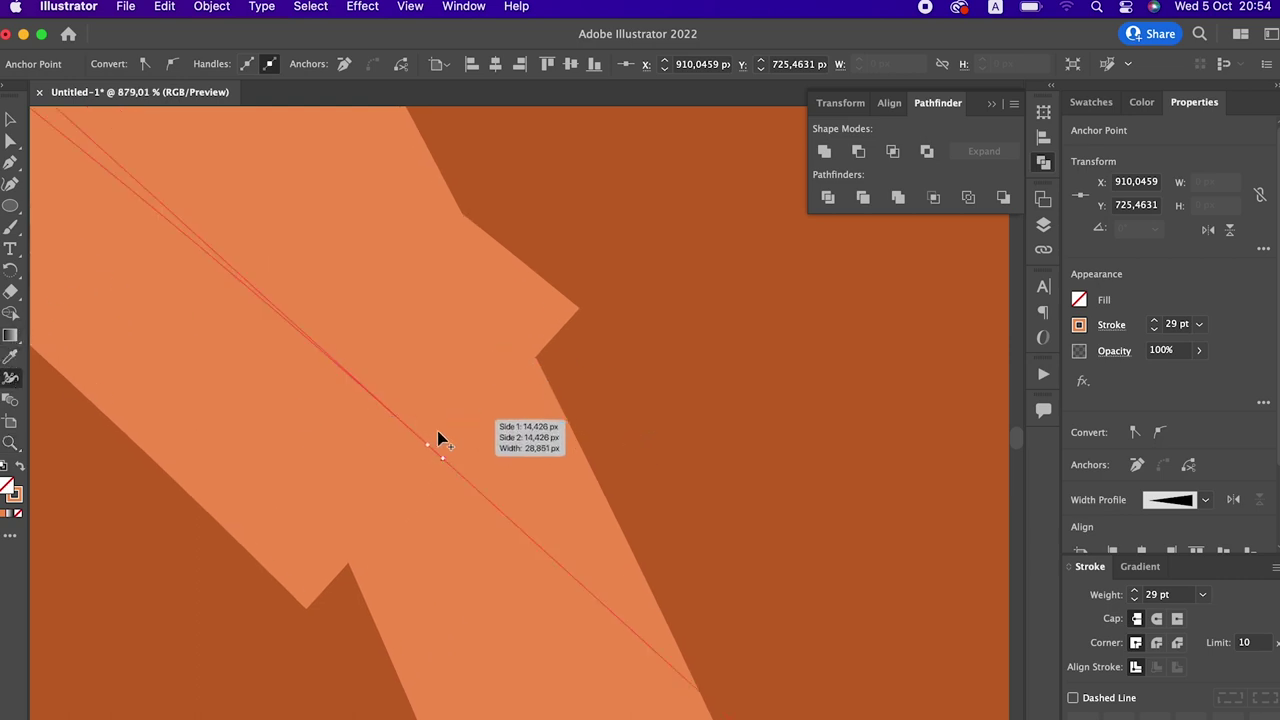
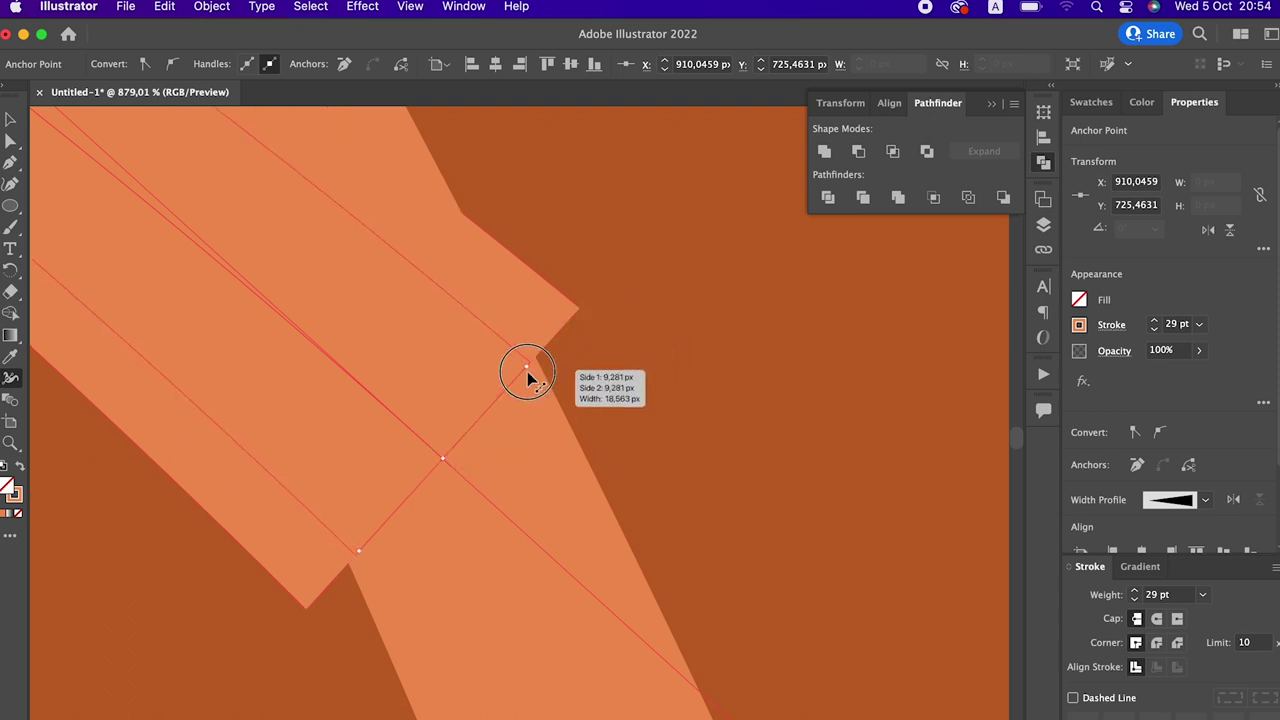
Thin the leaf's side vein to 16.22 pt with the Width tool
{"action": "left_click_drag", "start_coordinate": [575, 316], "coordinate": [523, 380]}
{"action": "key", "text": "z"}
{"action": "mouse_move", "coordinate": [641, 284]}
{"action": "left_mouse_down"}
{"action": "mouse_move", "coordinate": [157, 286]}
{"action": "mouse_move", "coordinate": [157, 371]}
{"action": "mouse_move", "coordinate": [300, 366]}
{"action": "mouse_move", "coordinate": [336, 393]}
{"action": "left_mouse_up"}
Expand the side and main leaf veins from strokes into filled shapes
{"action": "left_click", "coordinate": [10, 119]}
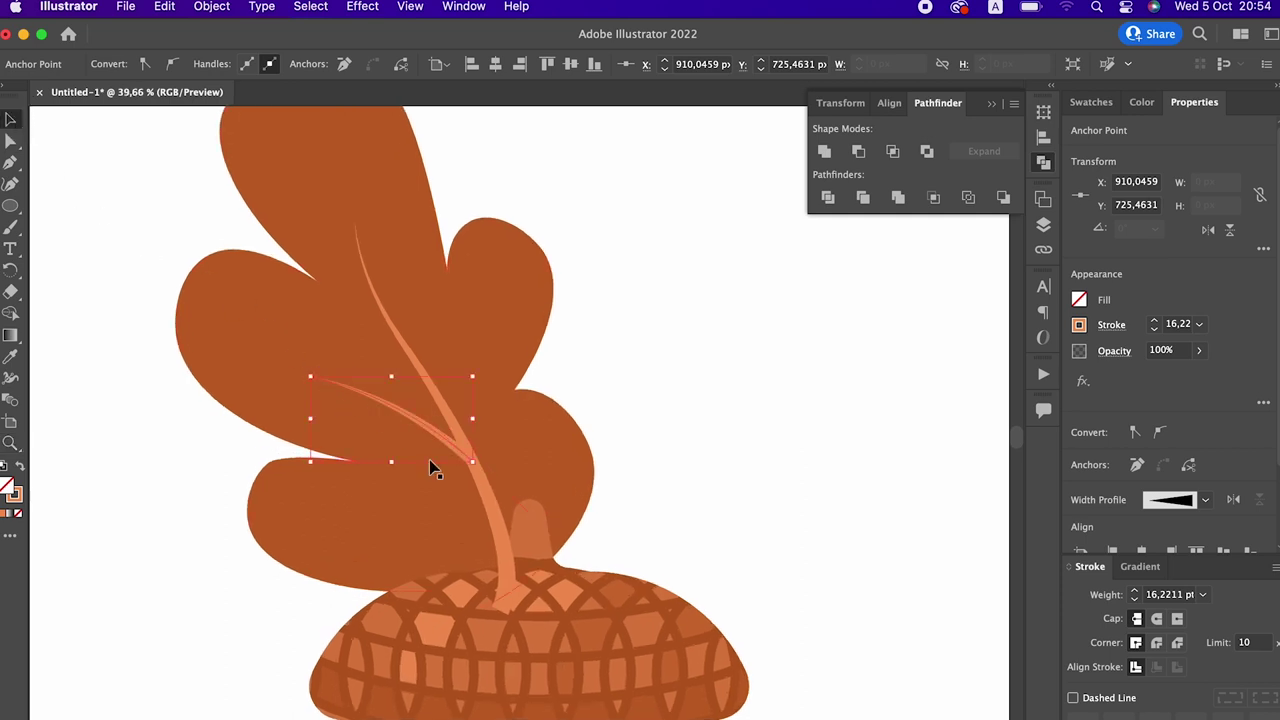
{"action": "left_click", "coordinate": [486, 498], "text": "shift"}
{"action": "left_click", "coordinate": [211, 6]}
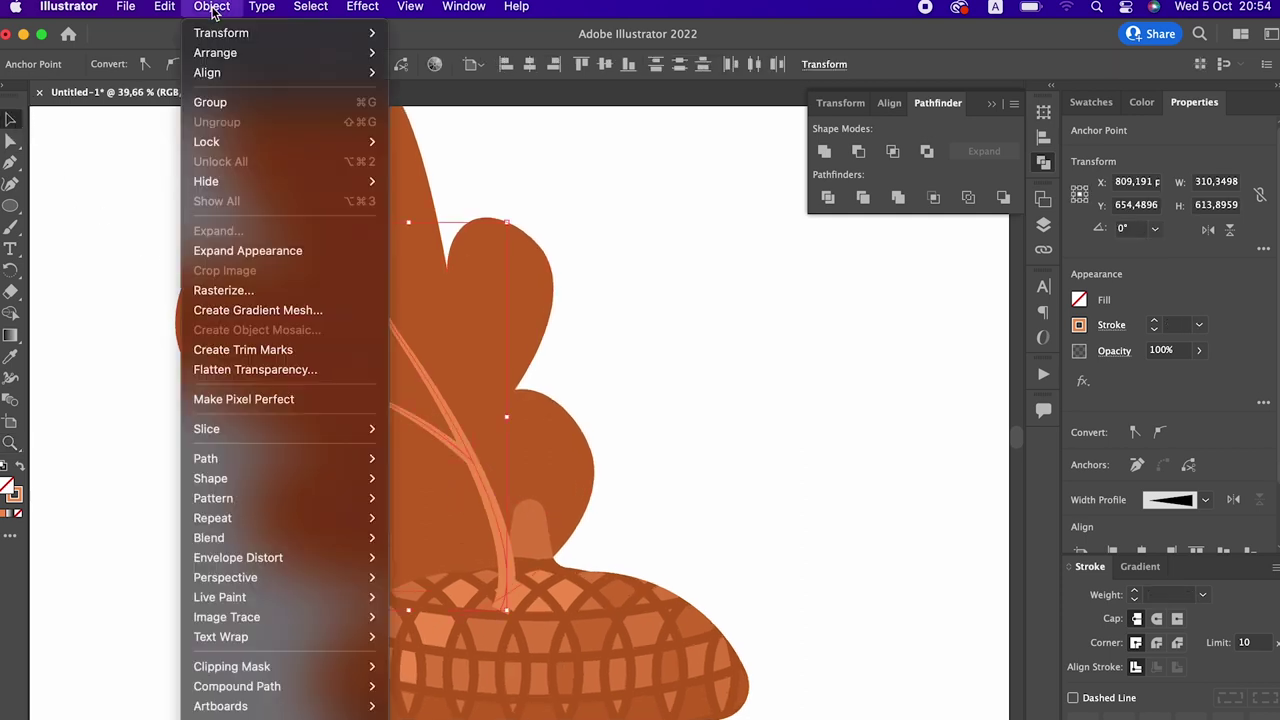
{"action": "left_click", "coordinate": [252, 250]}
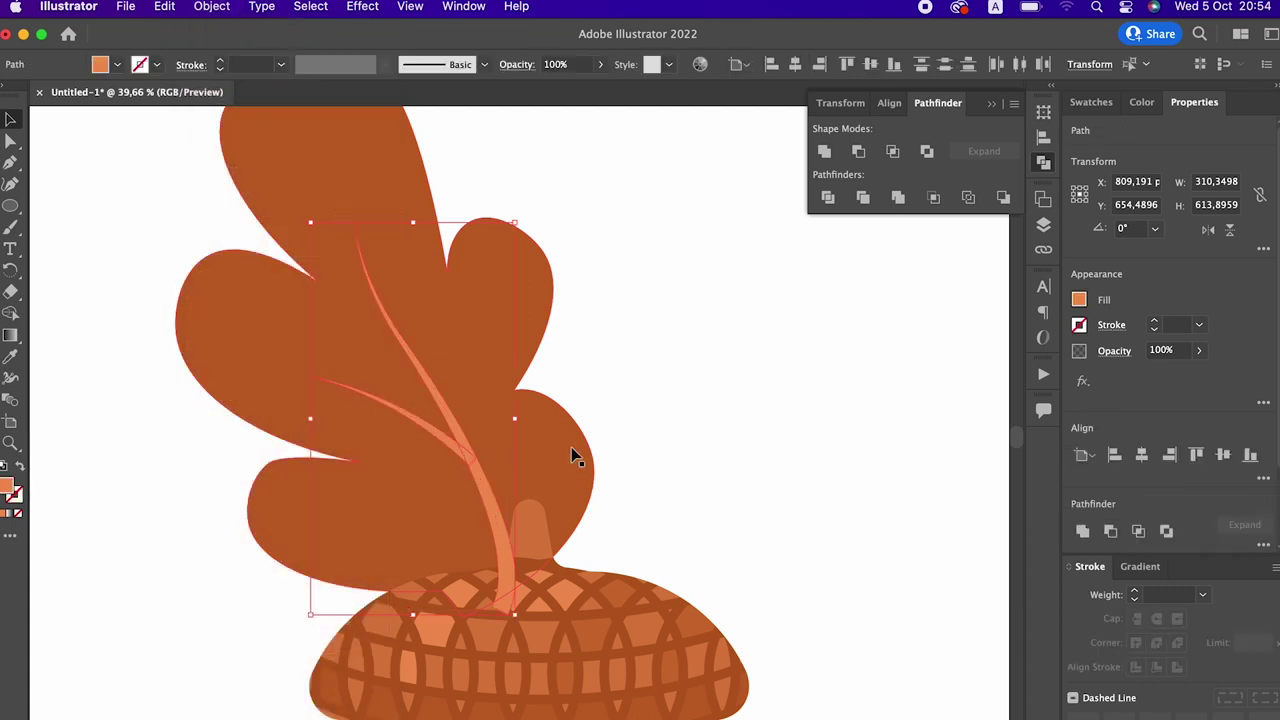
Send the oak leaf and its veins behind the acorn cap
{"action": "left_click", "coordinate": [232, 320], "text": "shift"}
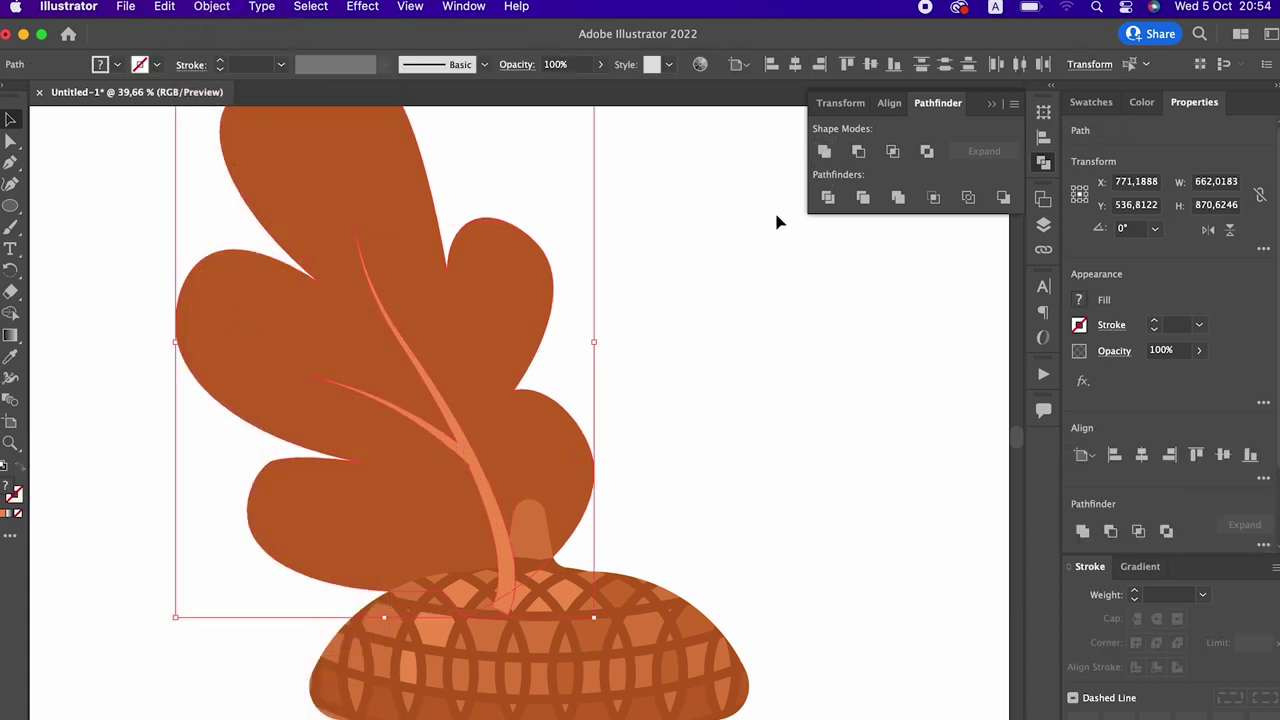
{"action": "left_click", "coordinate": [211, 6]}
{"action": "mouse_move", "coordinate": [215, 52]}
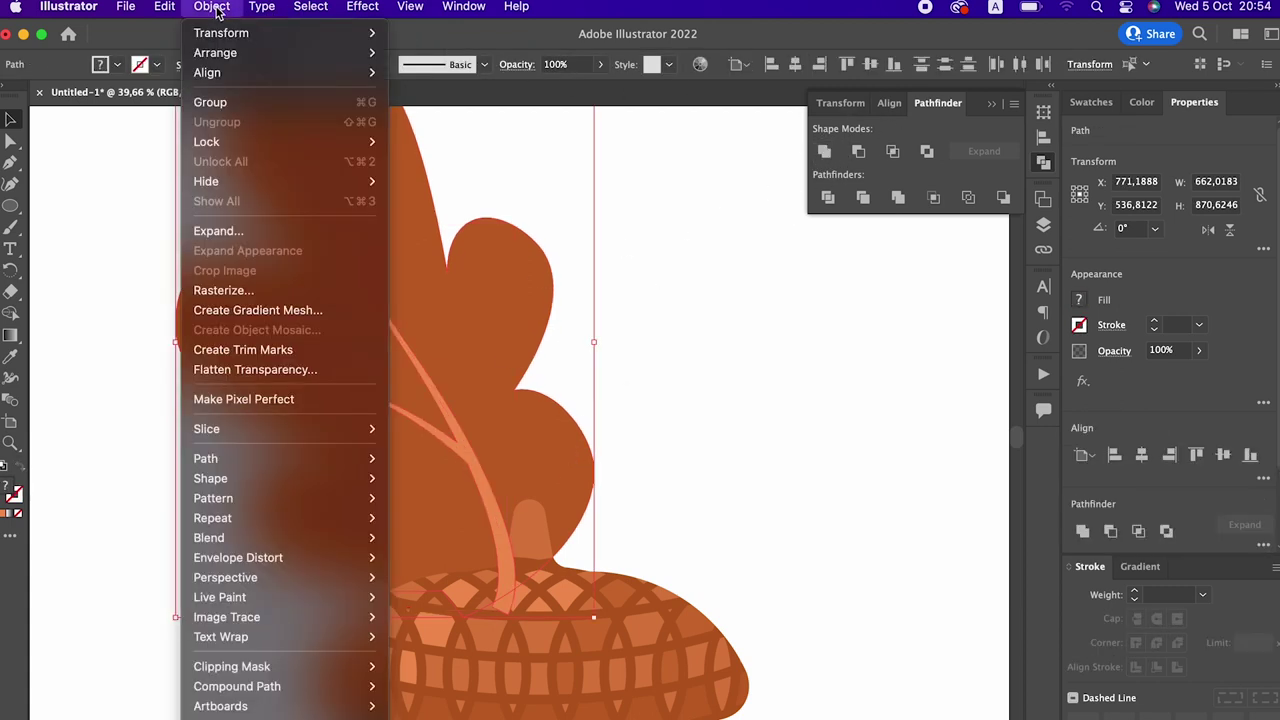
{"action": "left_click", "coordinate": [491, 113]}
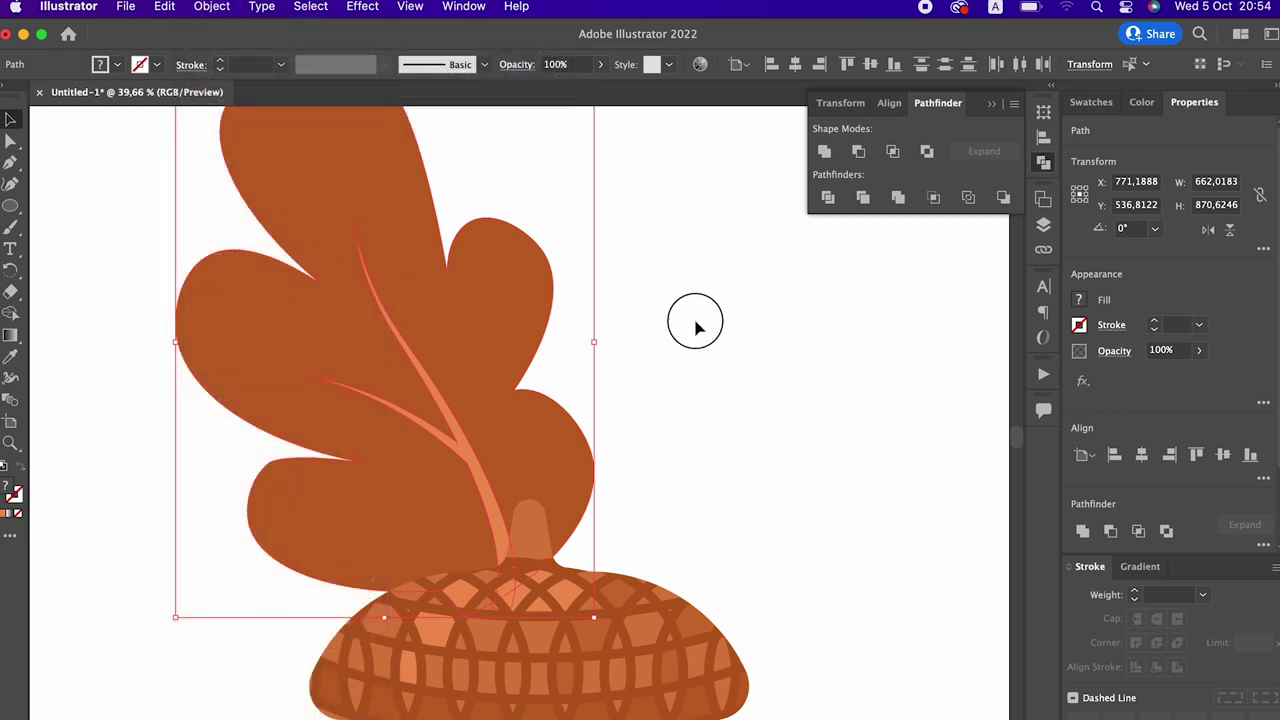
{"action": "left_click", "coordinate": [694, 323]}
Nudge the oak leaf slightly to the right
{"action": "key", "text": "z"}
{"action": "left_click_drag", "start_coordinate": [654, 320], "coordinate": [477, 353]}
{"action": "left_click", "coordinate": [477, 353]}
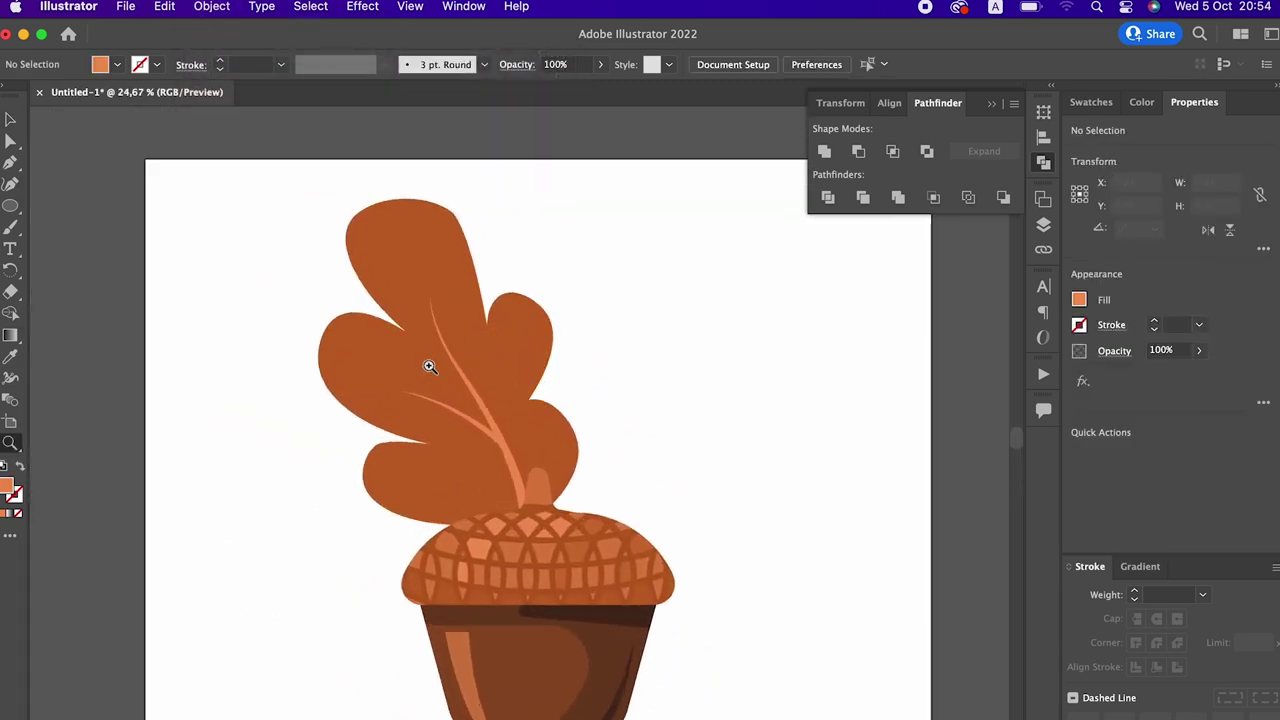
{"action": "key", "text": "v"}
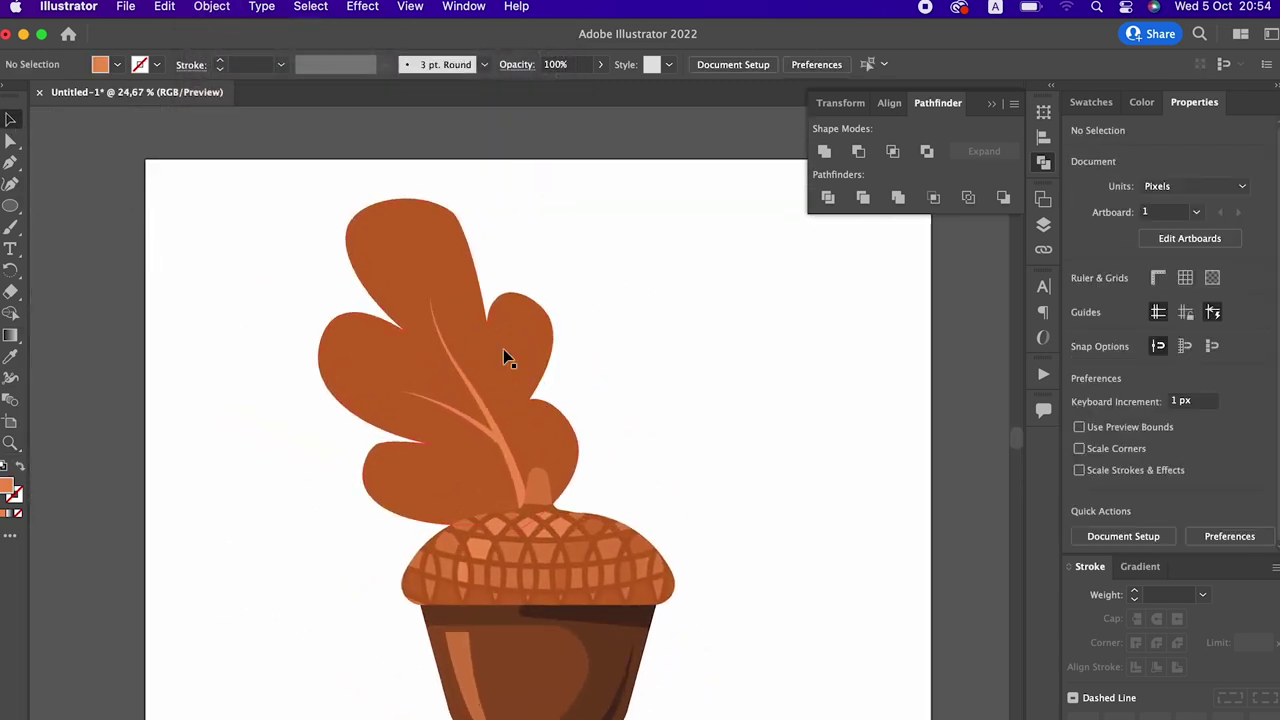
{"action": "left_click_drag", "start_coordinate": [447, 374], "coordinate": [475, 374]}
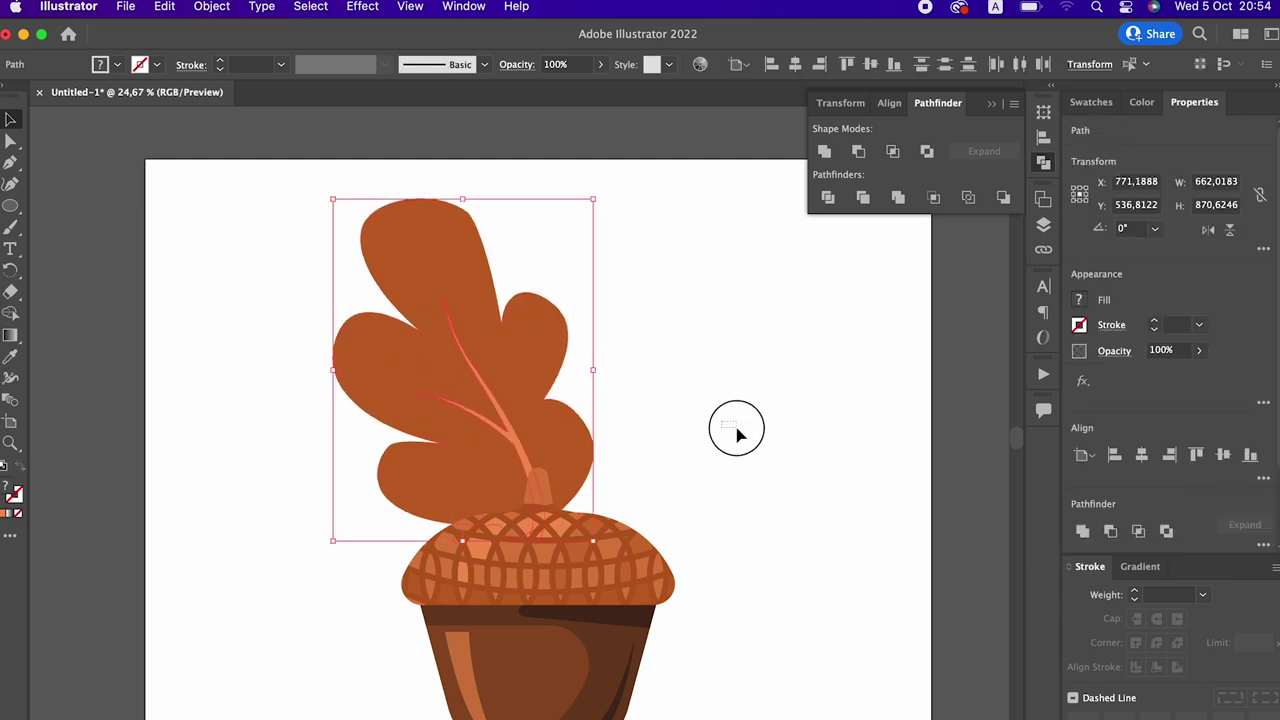
Paste a copy of the oak leaf in front, shrink it, rotate it about 27° and move it down-left
{"action": "left_click", "coordinate": [737, 431]}
{"action": "left_click", "coordinate": [500, 363]}
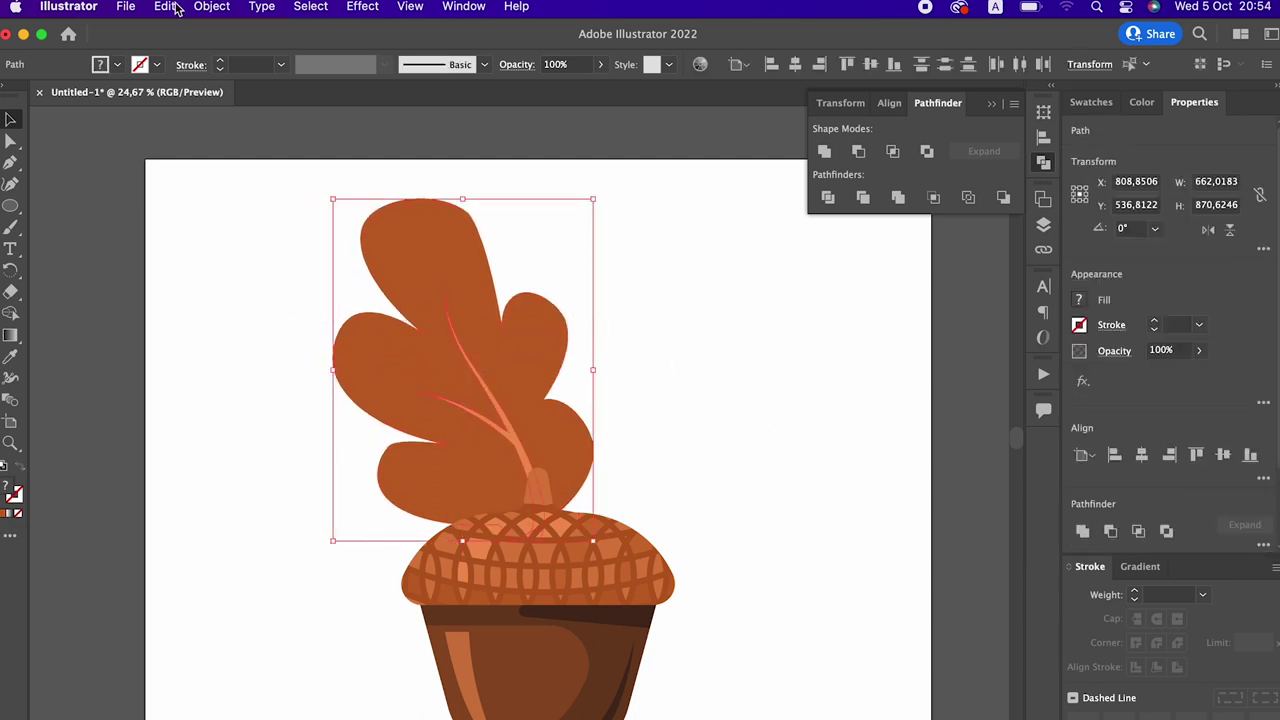
{"action": "left_click", "coordinate": [166, 7]}
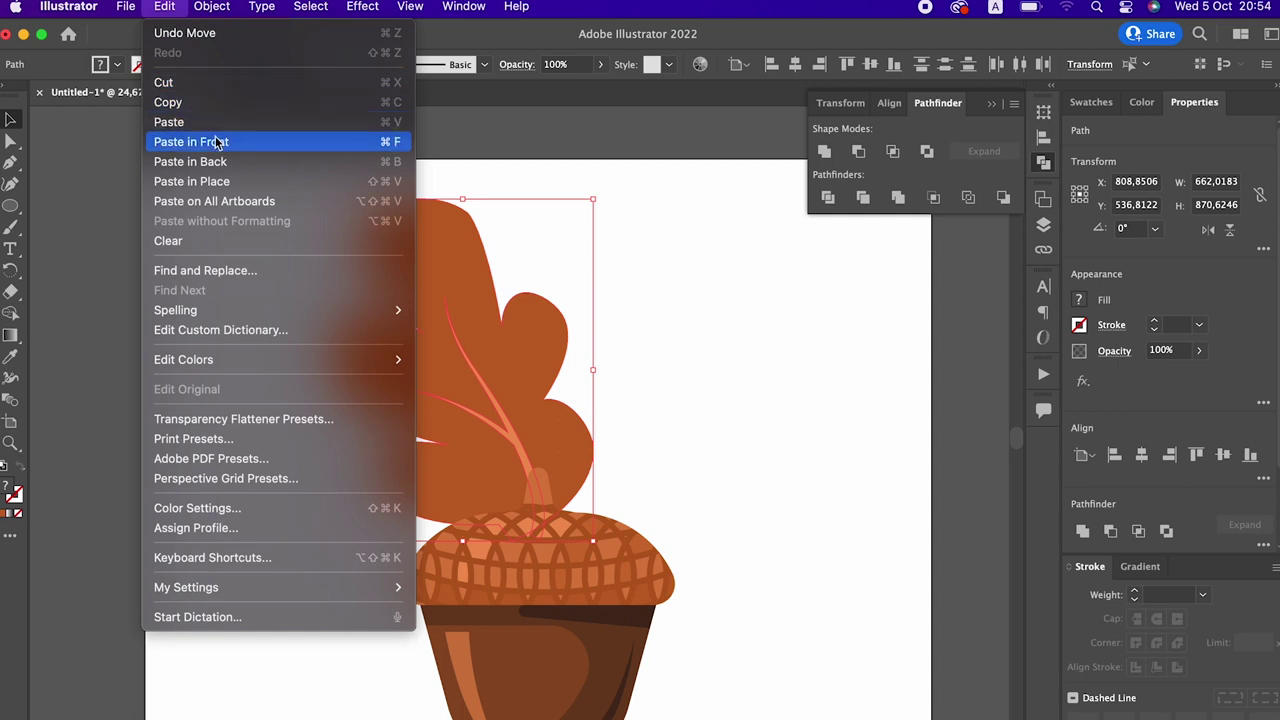
{"action": "left_click", "coordinate": [216, 143]}
{"action": "left_click_drag", "start_coordinate": [597, 201], "coordinate": [553, 263]}
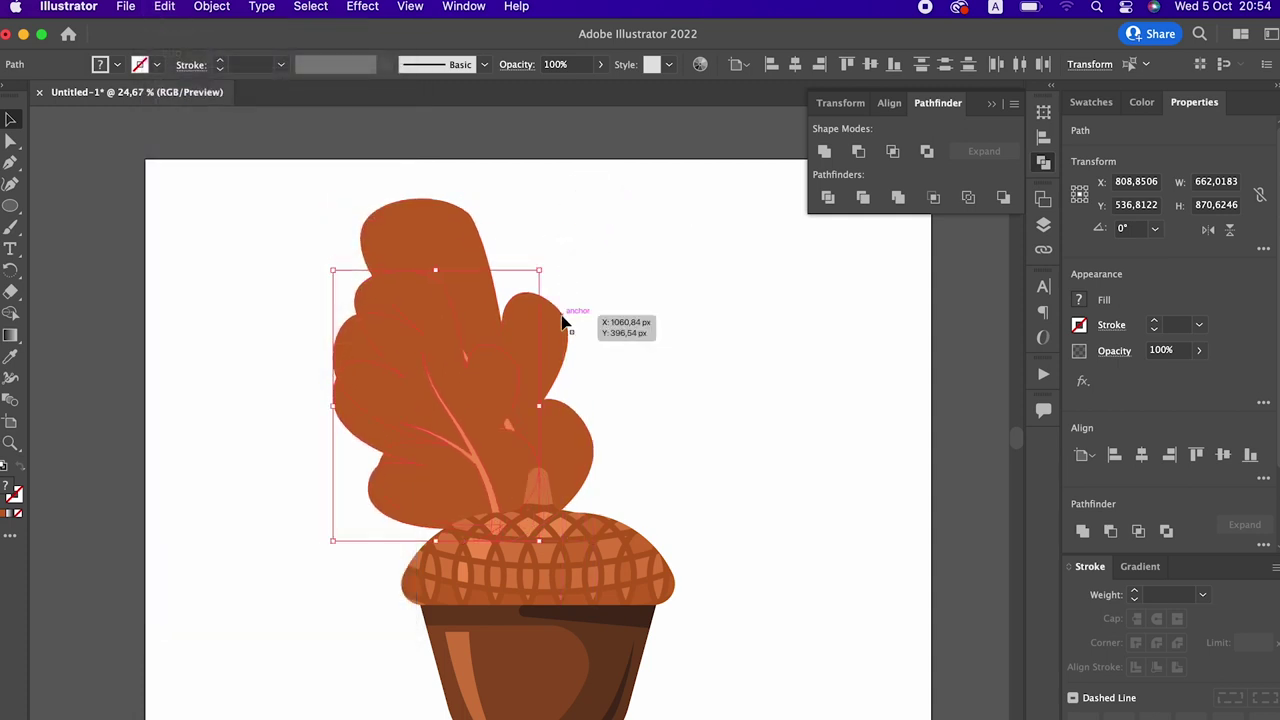
{"action": "key", "text": "cmd+z"}
{"action": "key", "text": "cmd+shift+z"}
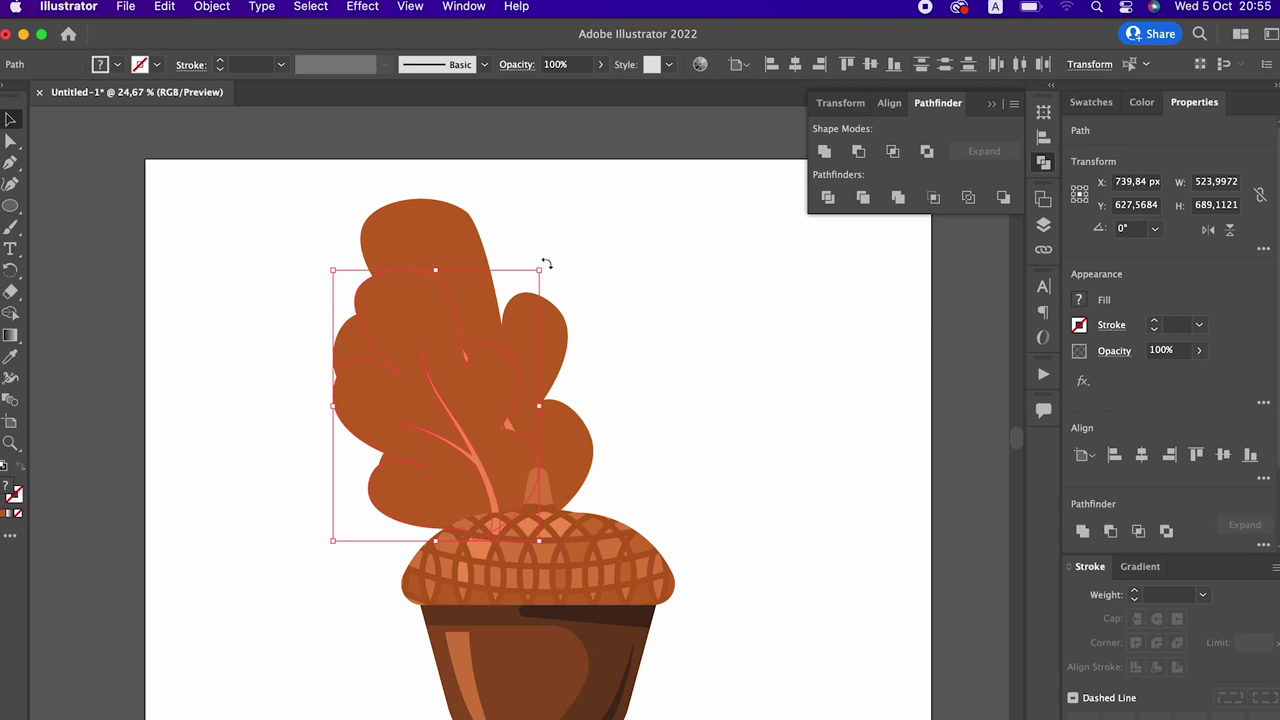
{"action": "left_click_drag", "start_coordinate": [546, 263], "coordinate": [503, 257]}
{"action": "left_click_drag", "start_coordinate": [466, 386], "coordinate": [390, 459]}
Give the original top oak leaf a darker brown fill
{"action": "left_click", "coordinate": [508, 294]}
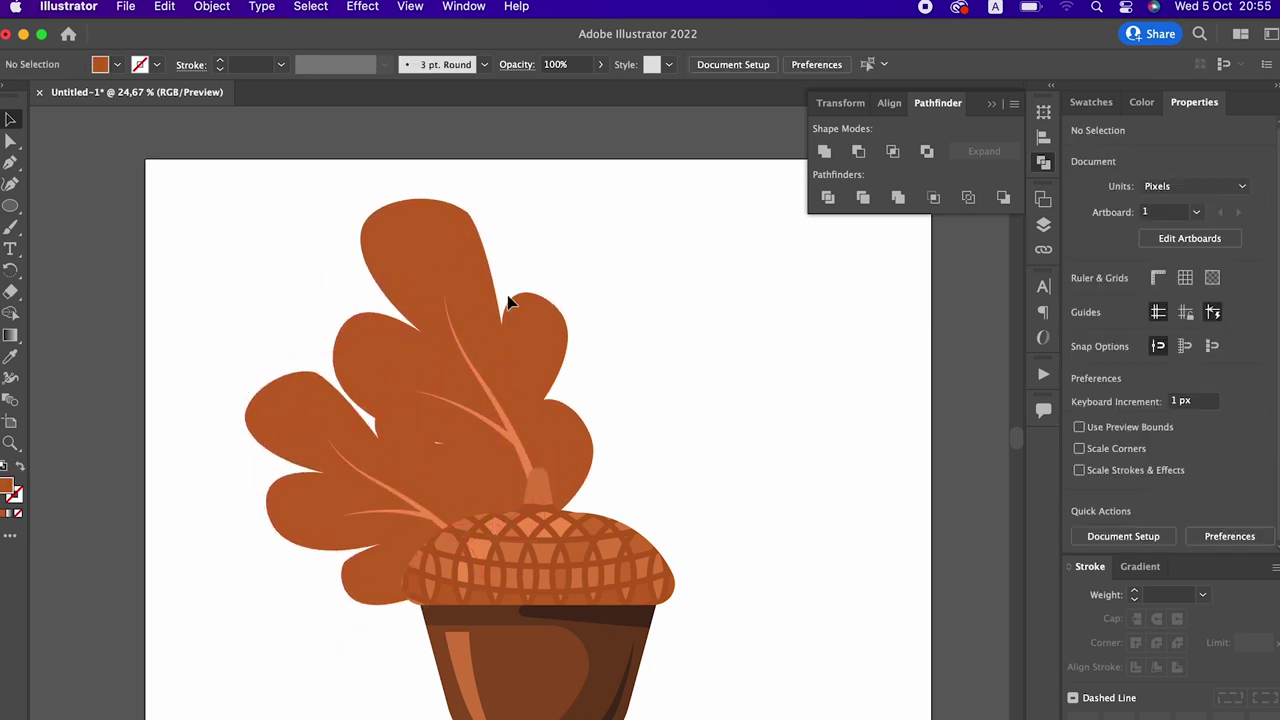
{"action": "left_click", "coordinate": [486, 337]}
{"action": "double_click", "coordinate": [6, 486]}
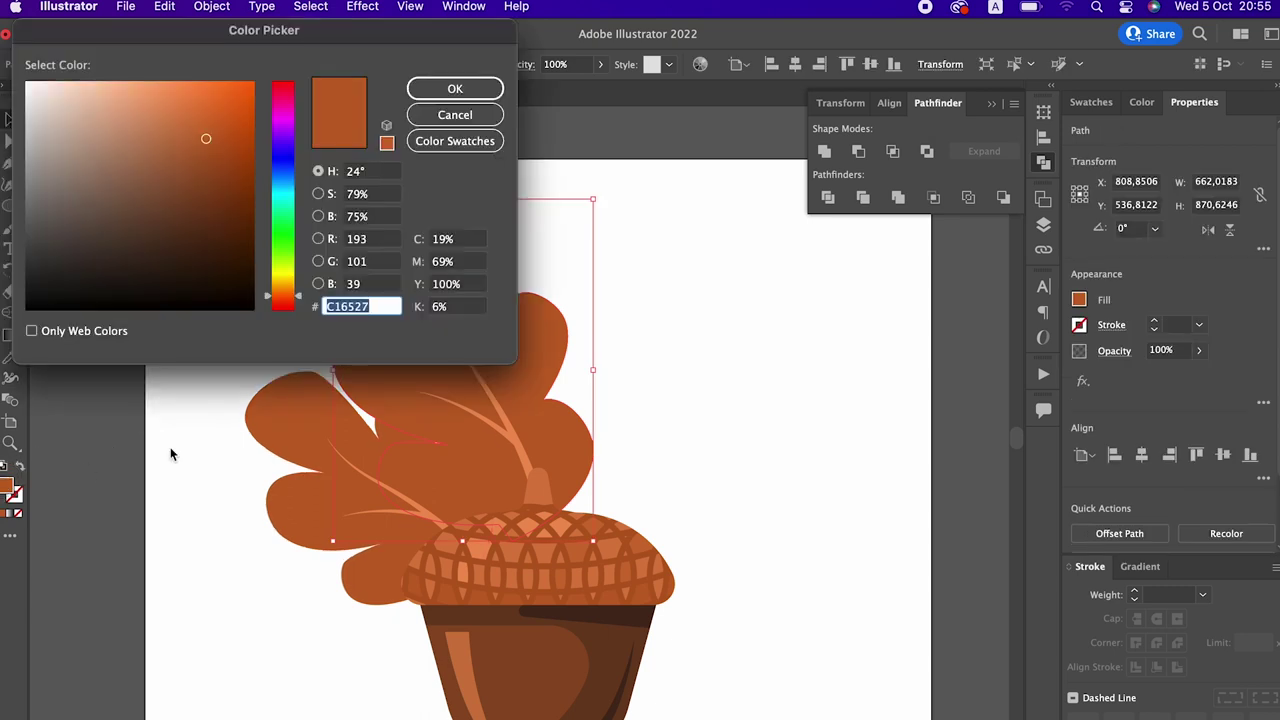
{"action": "left_click", "coordinate": [208, 151]}
{"action": "left_click", "coordinate": [455, 88]}
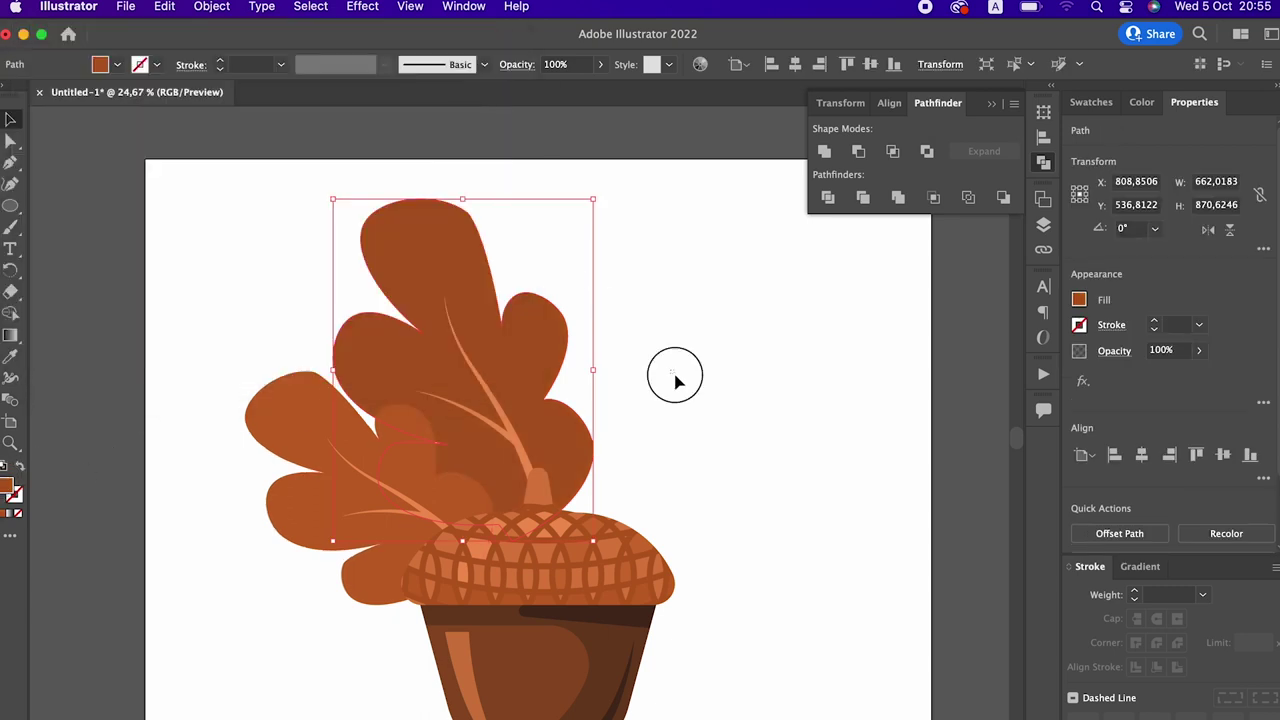
{"action": "left_click", "coordinate": [682, 361]}
Move the smaller left leaf and its vein down-right behind the acorn cap
{"action": "scroll", "coordinate": [682, 361], "scroll_direction": "down", "scroll_amount": 2}
{"action": "left_click", "coordinate": [380, 458]}
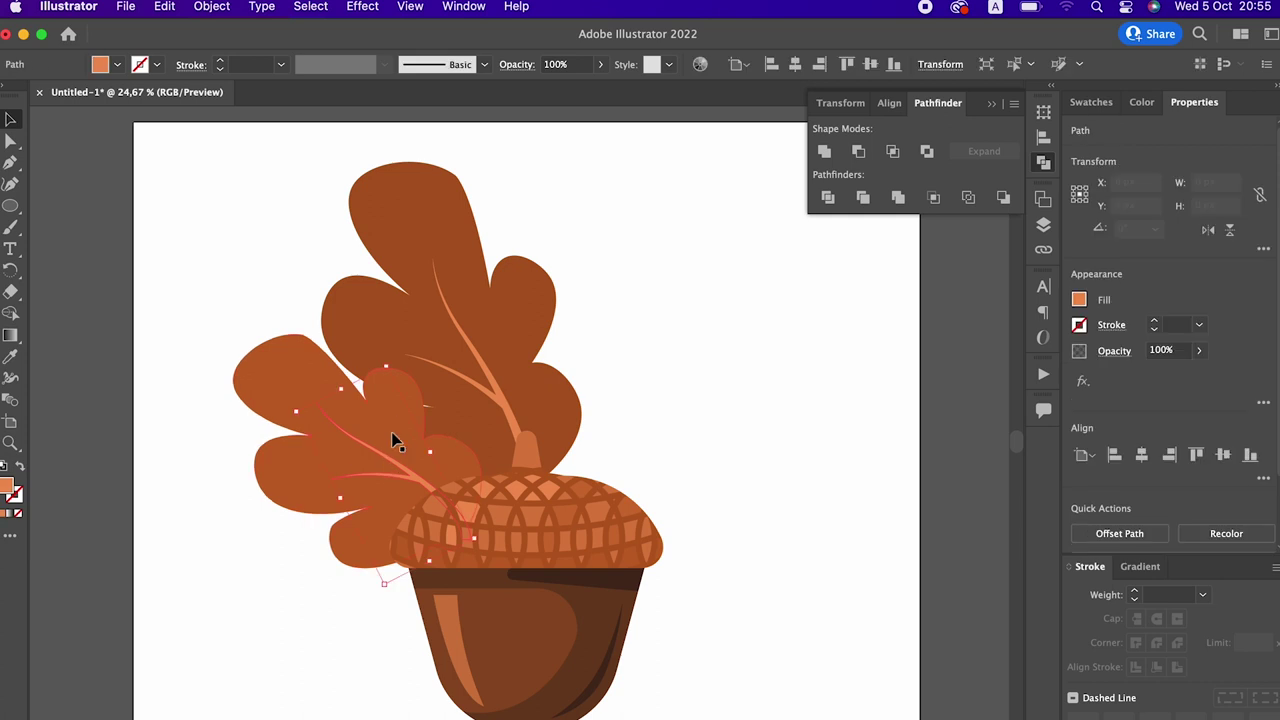
{"action": "left_click", "coordinate": [407, 326], "text": "shift"}
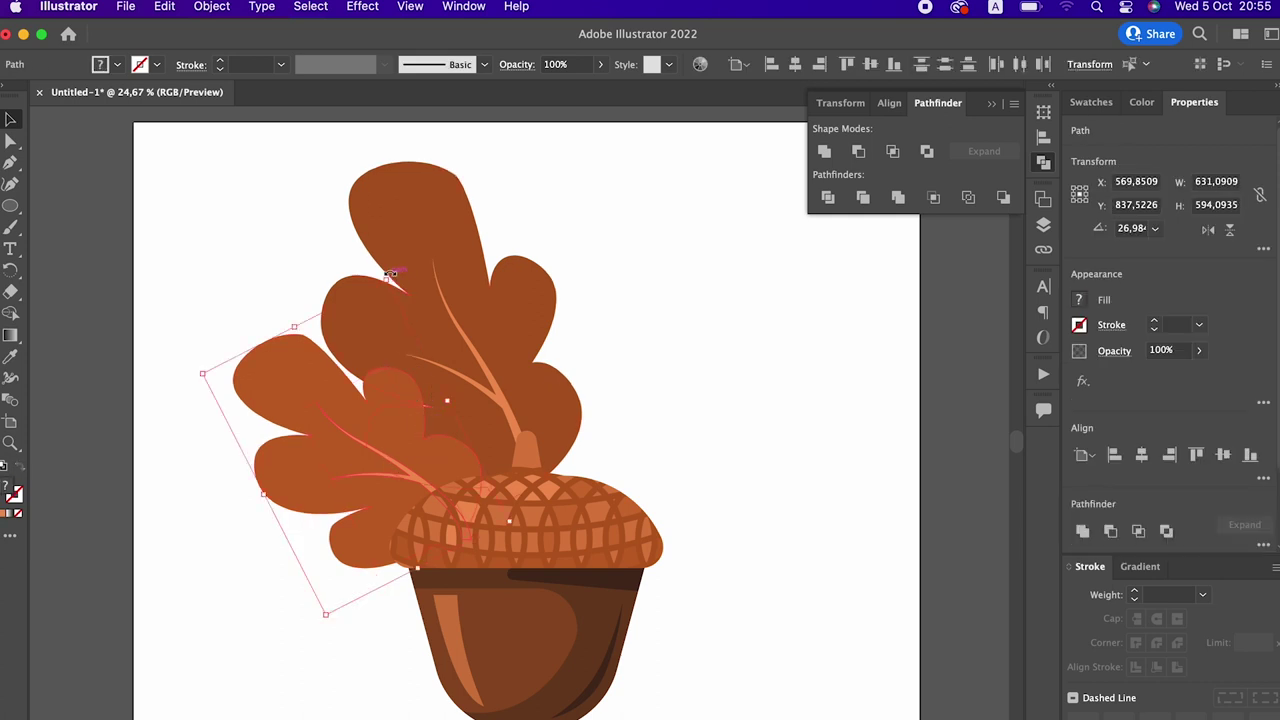
{"action": "left_click_drag", "start_coordinate": [351, 317], "coordinate": [460, 490]}
{"action": "left_click", "coordinate": [789, 400]}
{"action": "left_click_drag", "start_coordinate": [789, 400], "coordinate": [811, 297]}
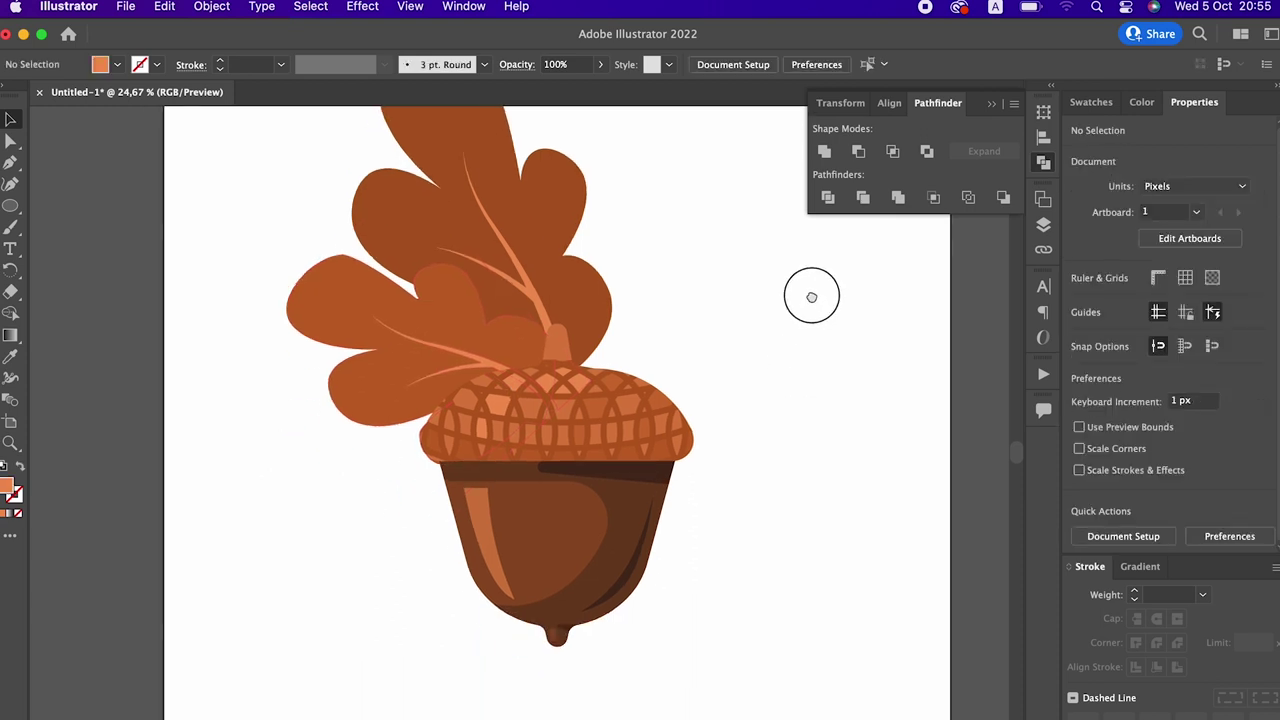
Offset the left leaf outward by 1 and fill the offset with the vein's light orange
{"action": "left_click", "coordinate": [486, 314]}
{"action": "left_click", "coordinate": [211, 6]}
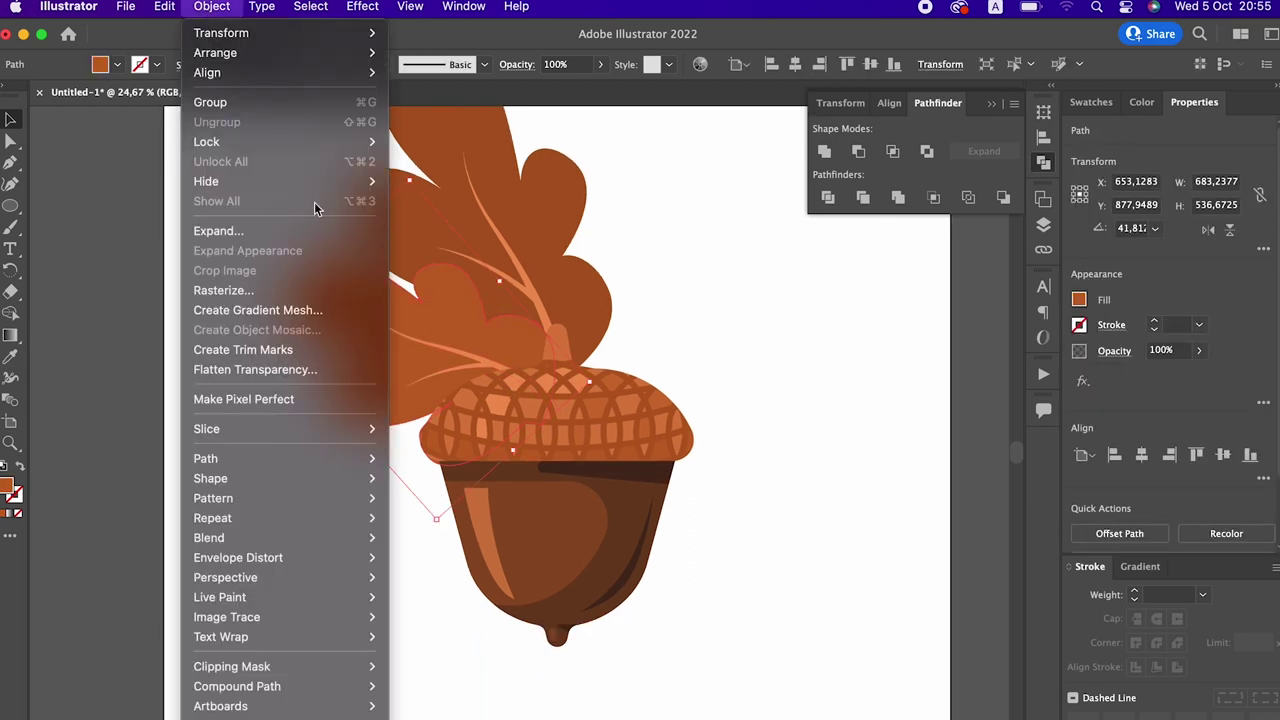
{"action": "mouse_move", "coordinate": [206, 458]}
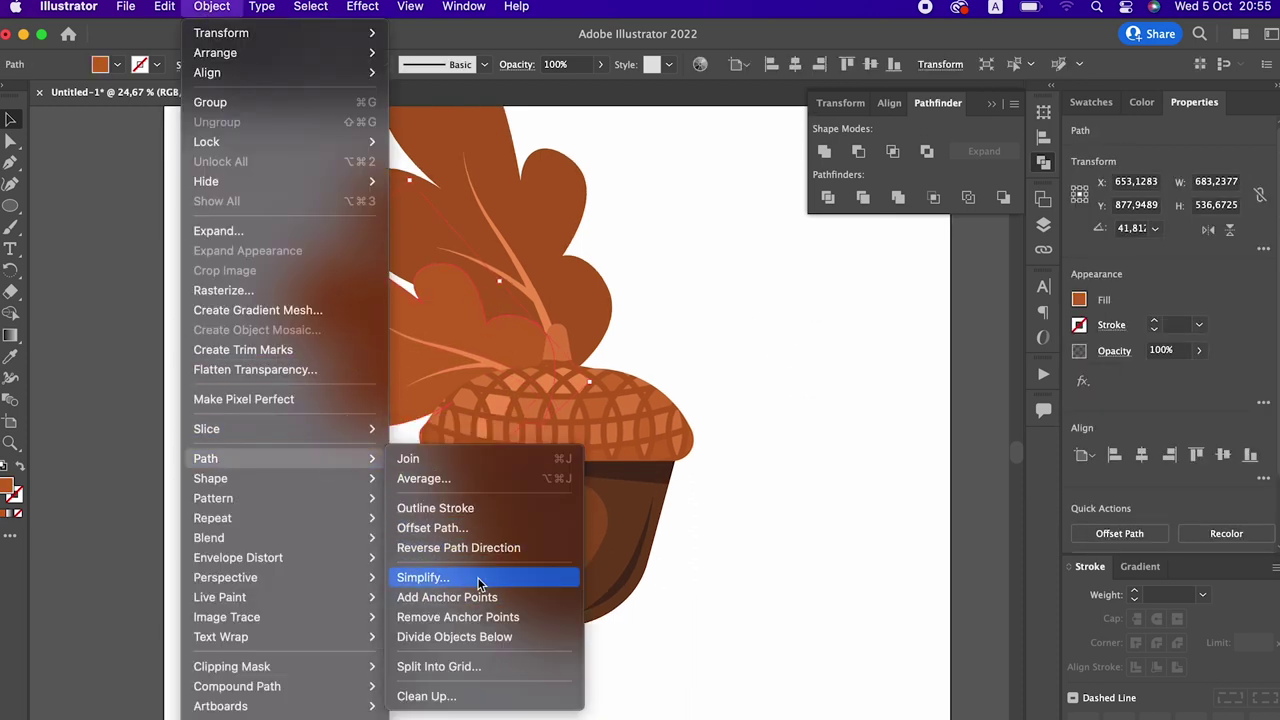
{"action": "left_click", "coordinate": [478, 527]}
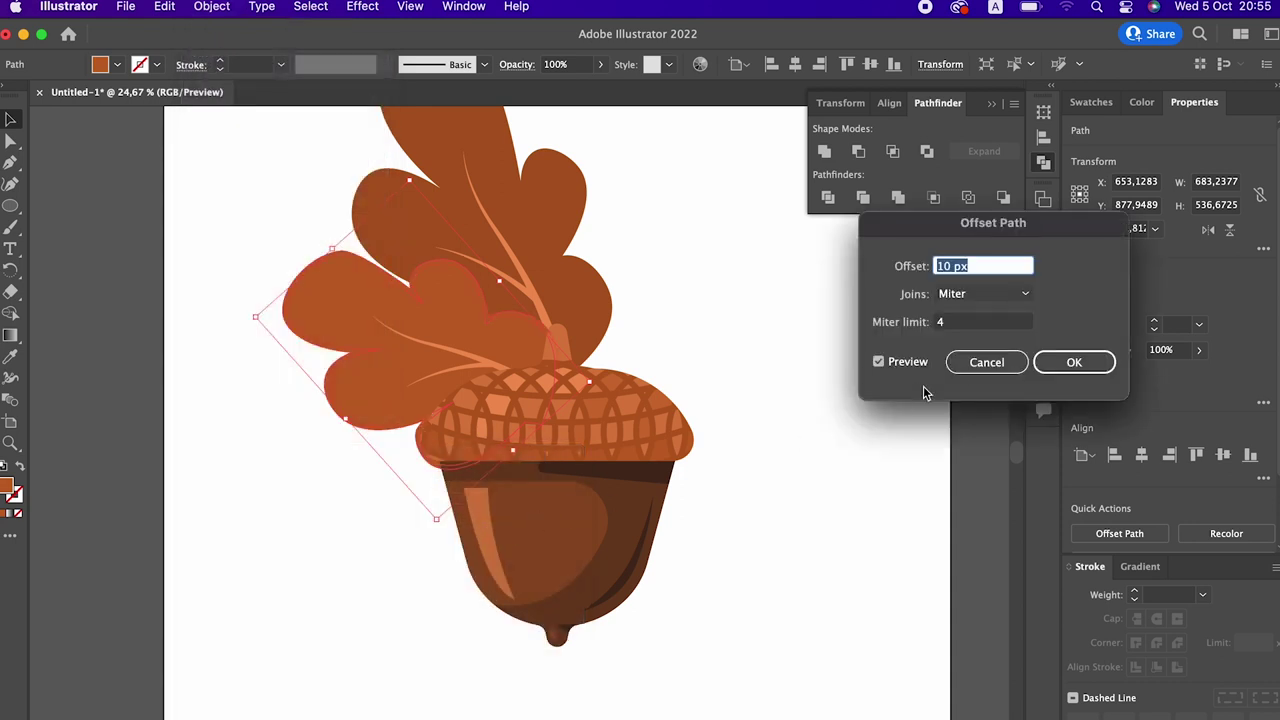
{"action": "type", "text": "15"}
{"action": "left_click", "coordinate": [1065, 363]}
{"action": "left_click", "coordinate": [10, 364]}
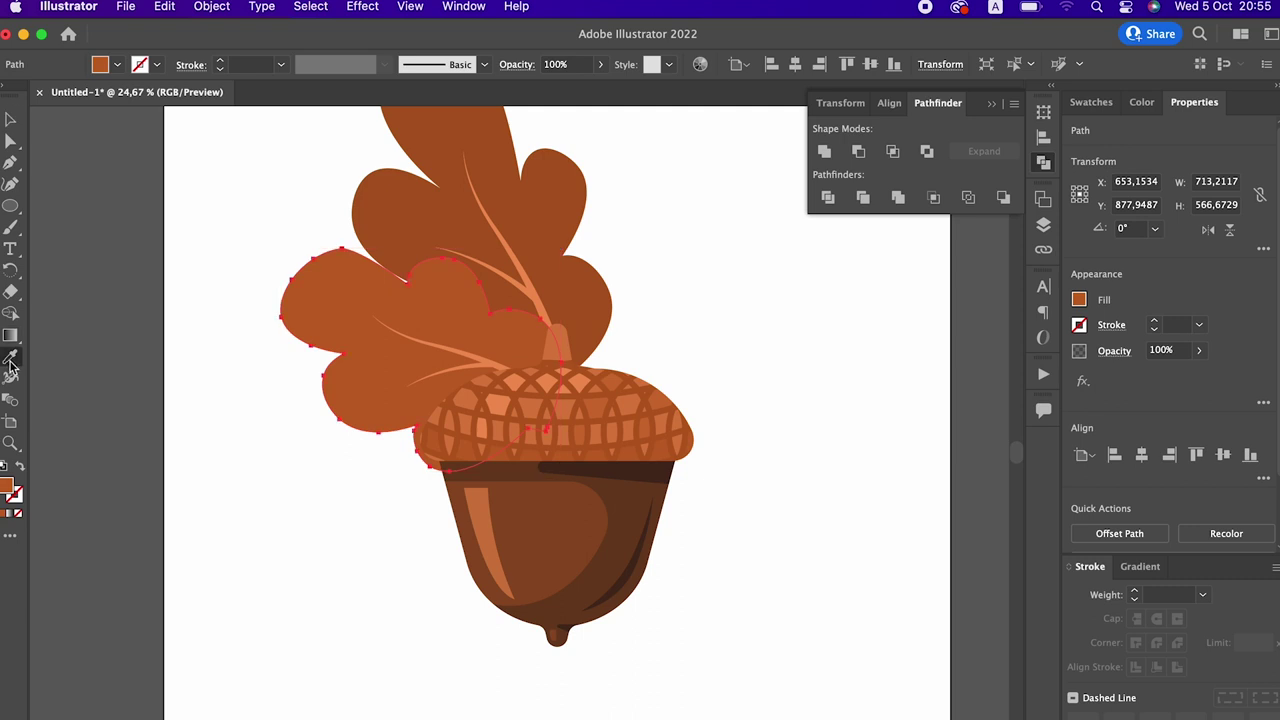
{"action": "scroll", "coordinate": [514, 285], "scroll_direction": "up", "scroll_amount": 3}
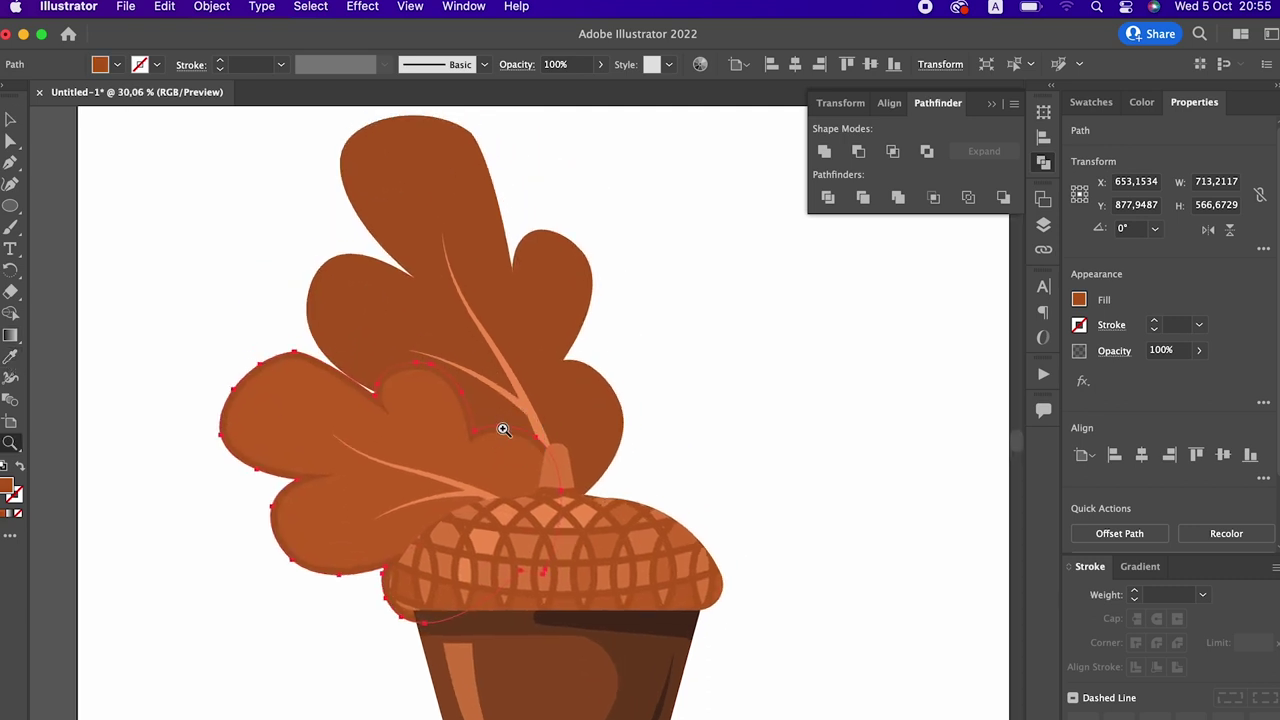
{"action": "left_click", "coordinate": [10, 356]}
{"action": "left_click", "coordinate": [542, 410]}
Send both leaves to the back and divide them with Pathfinder Divide
{"action": "left_click", "coordinate": [10, 119]}
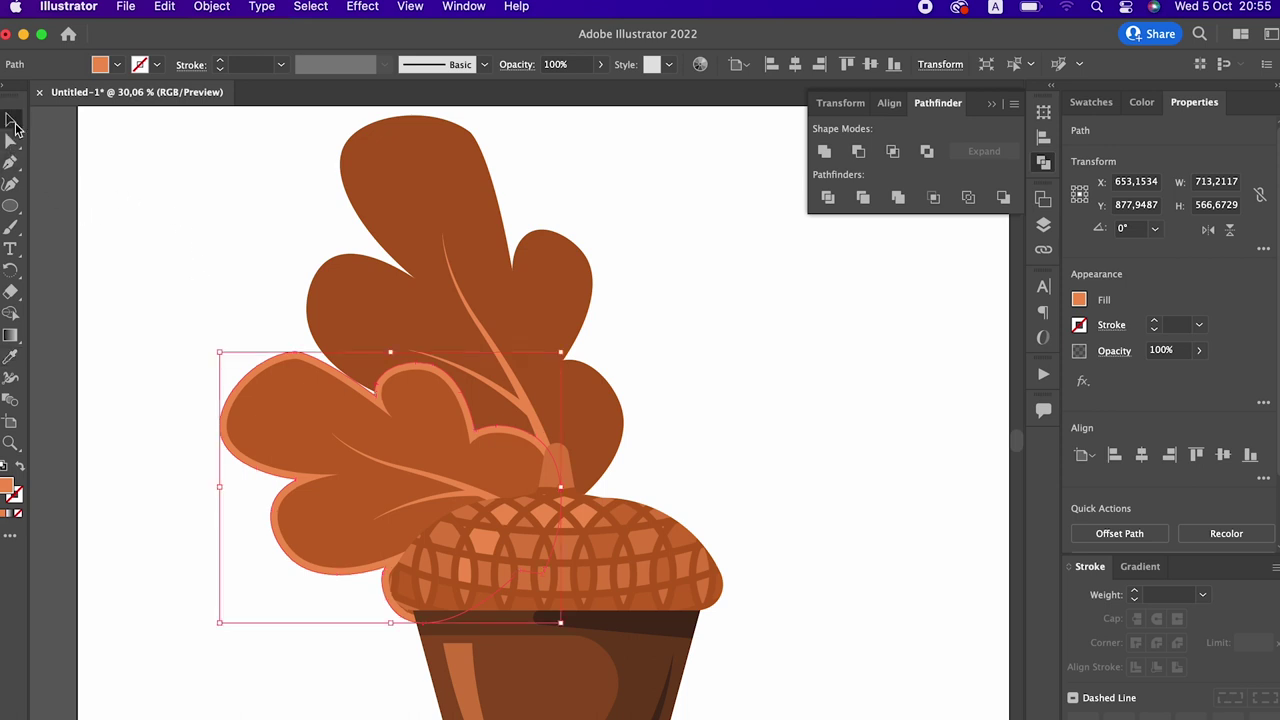
{"action": "left_click", "coordinate": [430, 221], "text": "shift"}
{"action": "left_click", "coordinate": [212, 7]}
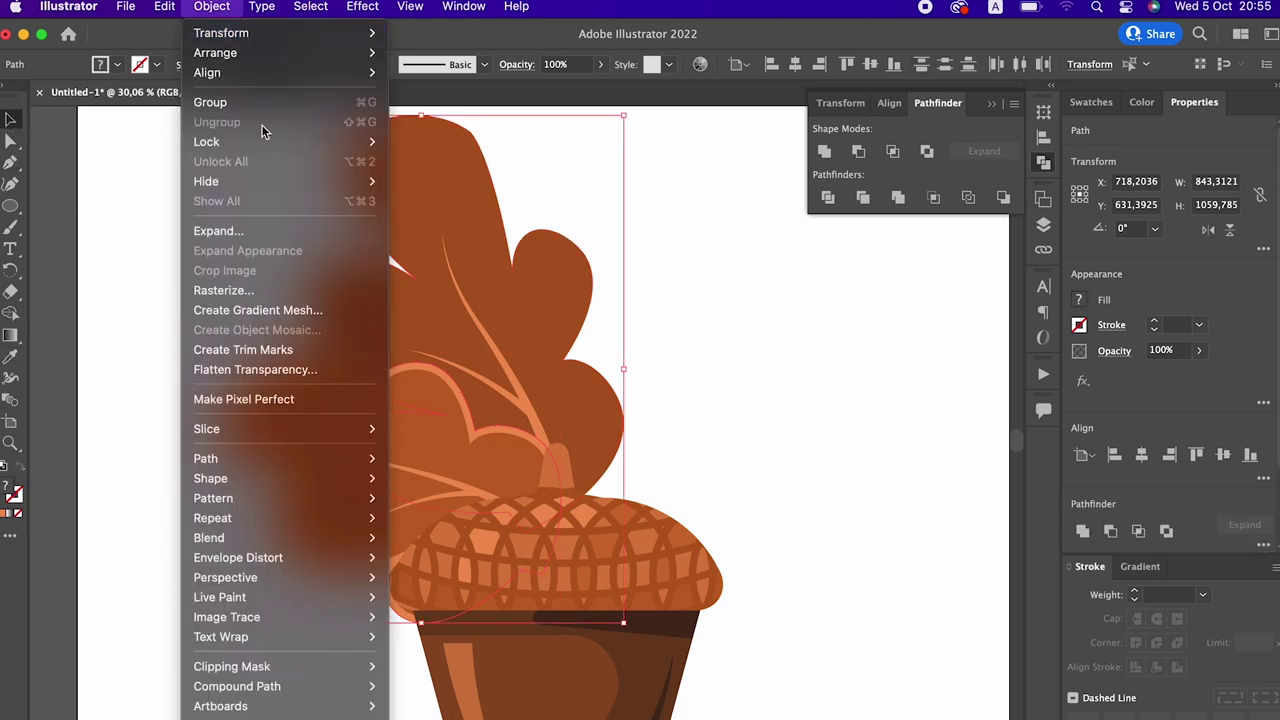
{"action": "mouse_move", "coordinate": [215, 52]}
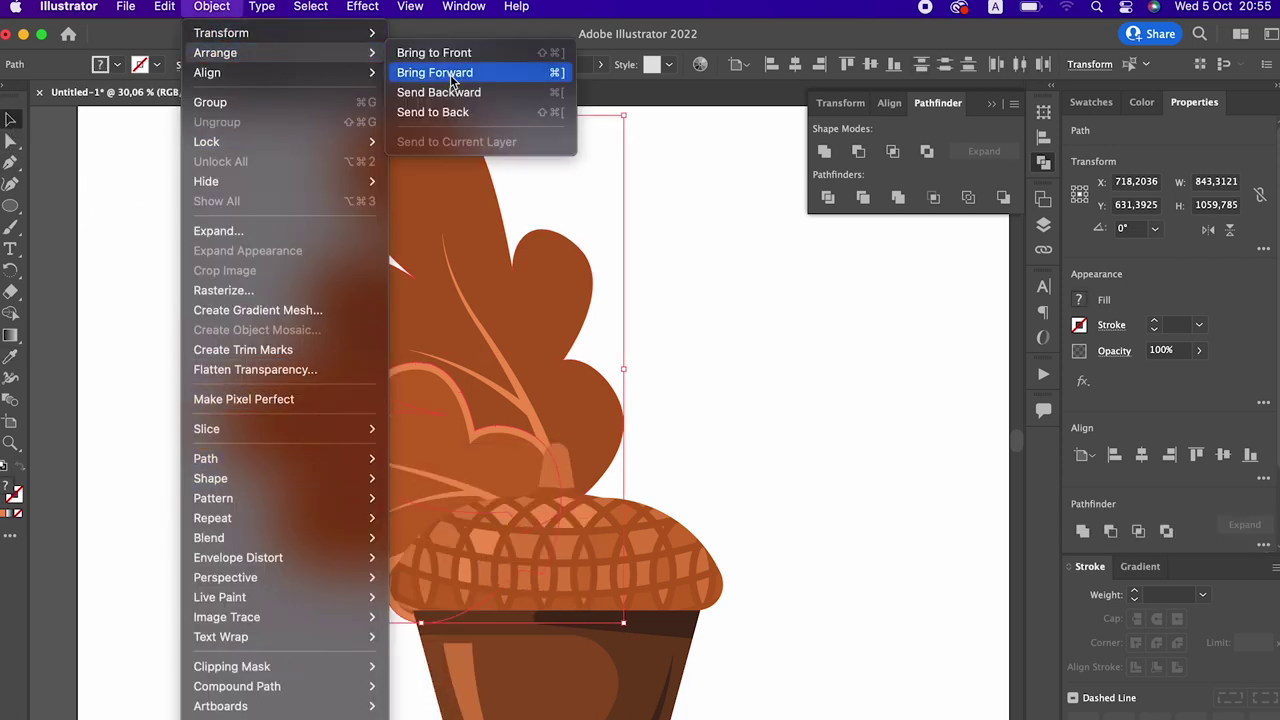
{"action": "left_click", "coordinate": [480, 114]}
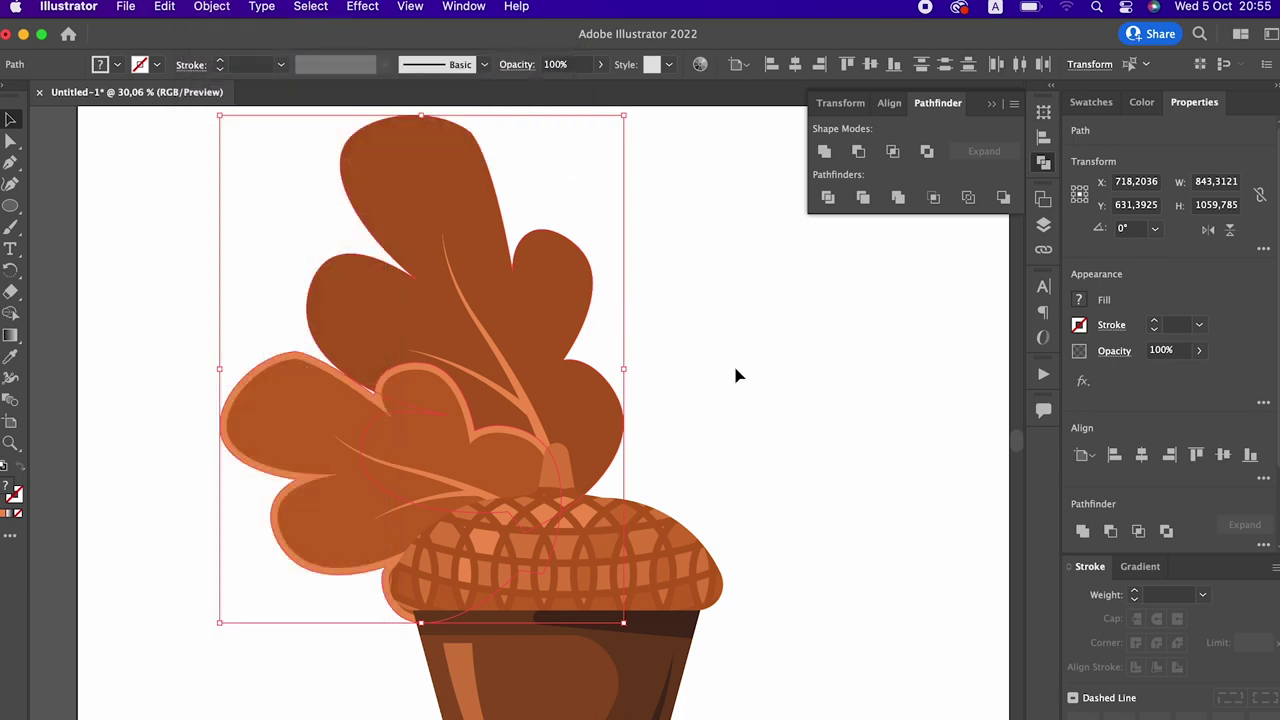
{"action": "left_click", "coordinate": [828, 197]}
Delete the spare front orange leaf in isolation mode, then exit isolation
{"action": "double_click", "coordinate": [380, 350]}
{"action": "left_click", "coordinate": [338, 408]}
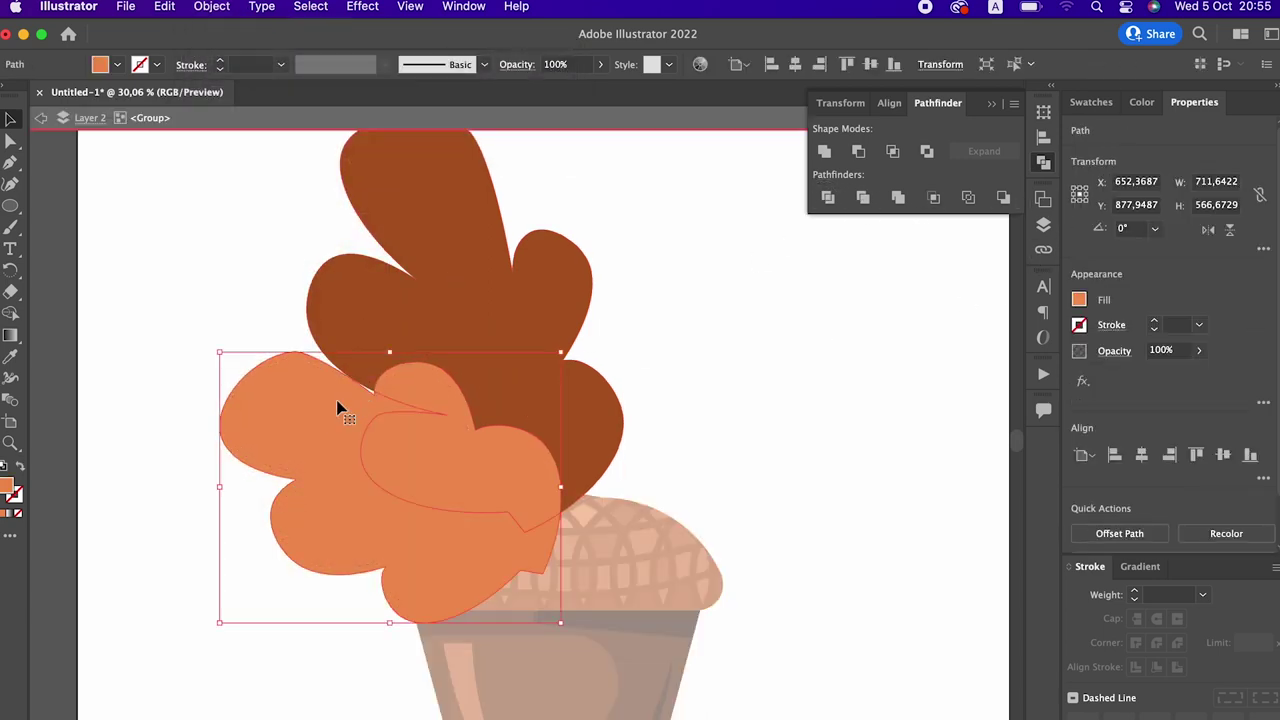
{"action": "key", "text": "Delete"}
{"action": "double_click", "coordinate": [806, 470]}
Zoom out and select the whole acorn group
{"action": "key", "text": "z"}
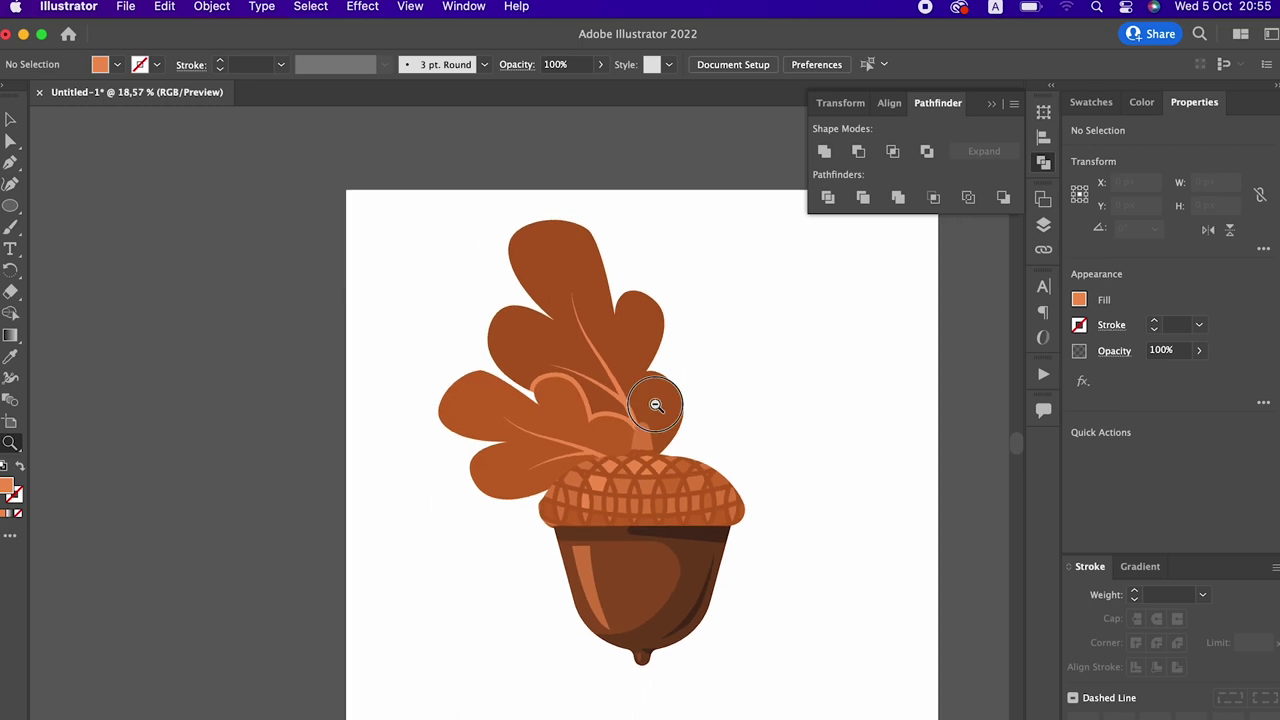
{"action": "left_click_drag", "start_coordinate": [740, 434], "coordinate": [400, 297]}
{"action": "key", "text": "v"}
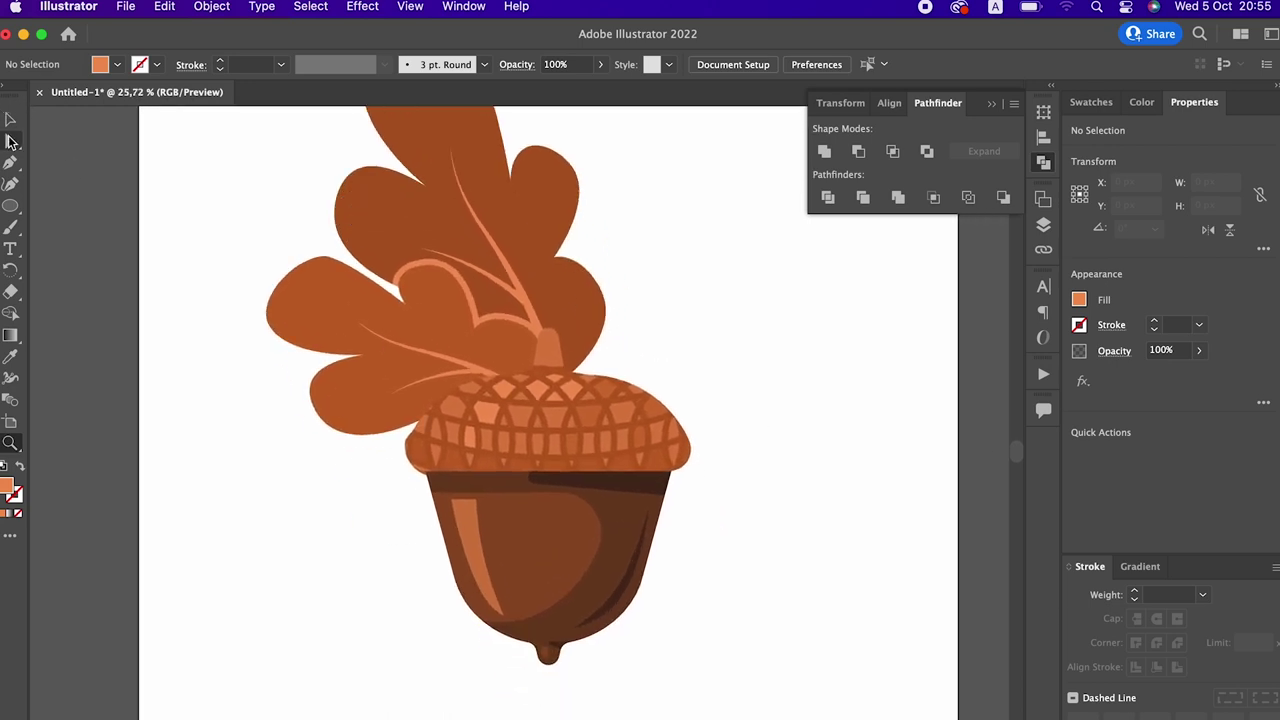
{"action": "left_click", "coordinate": [602, 419]}
{"action": "left_click", "coordinate": [165, 7]}
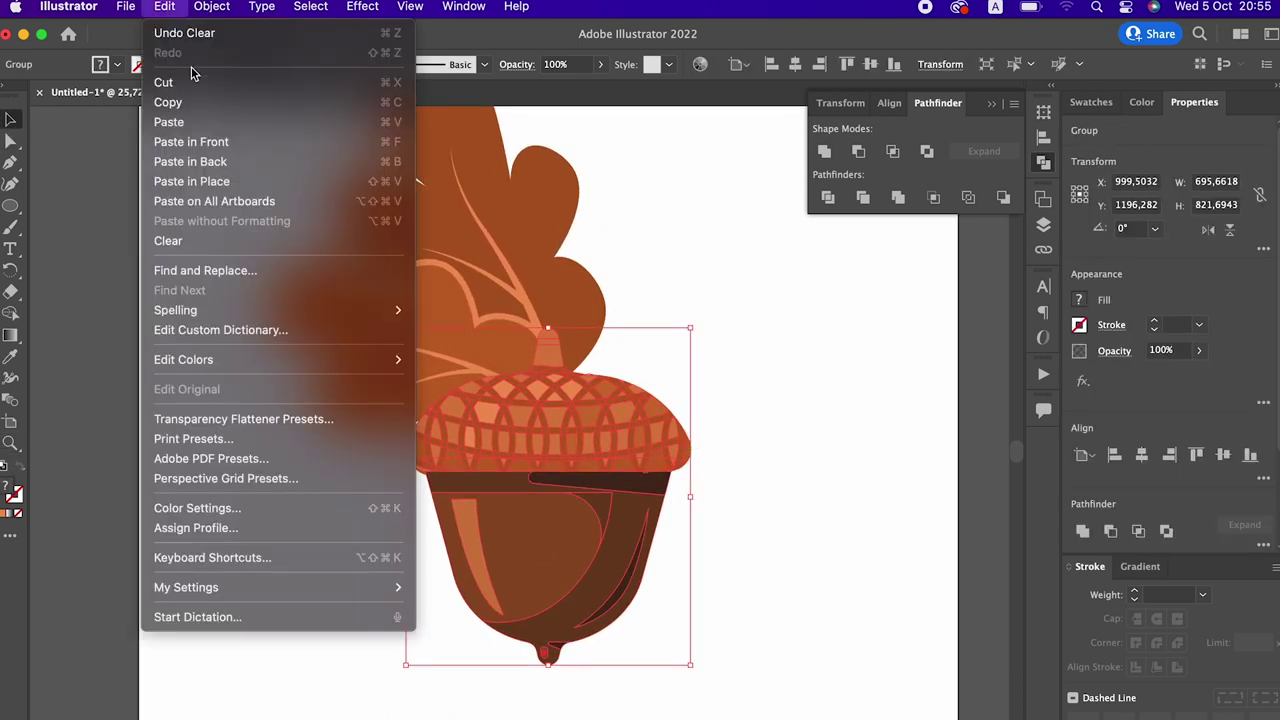
Paste a united copy of the acorn in front and offset it by 15 px
{"action": "left_click", "coordinate": [172, 8]}
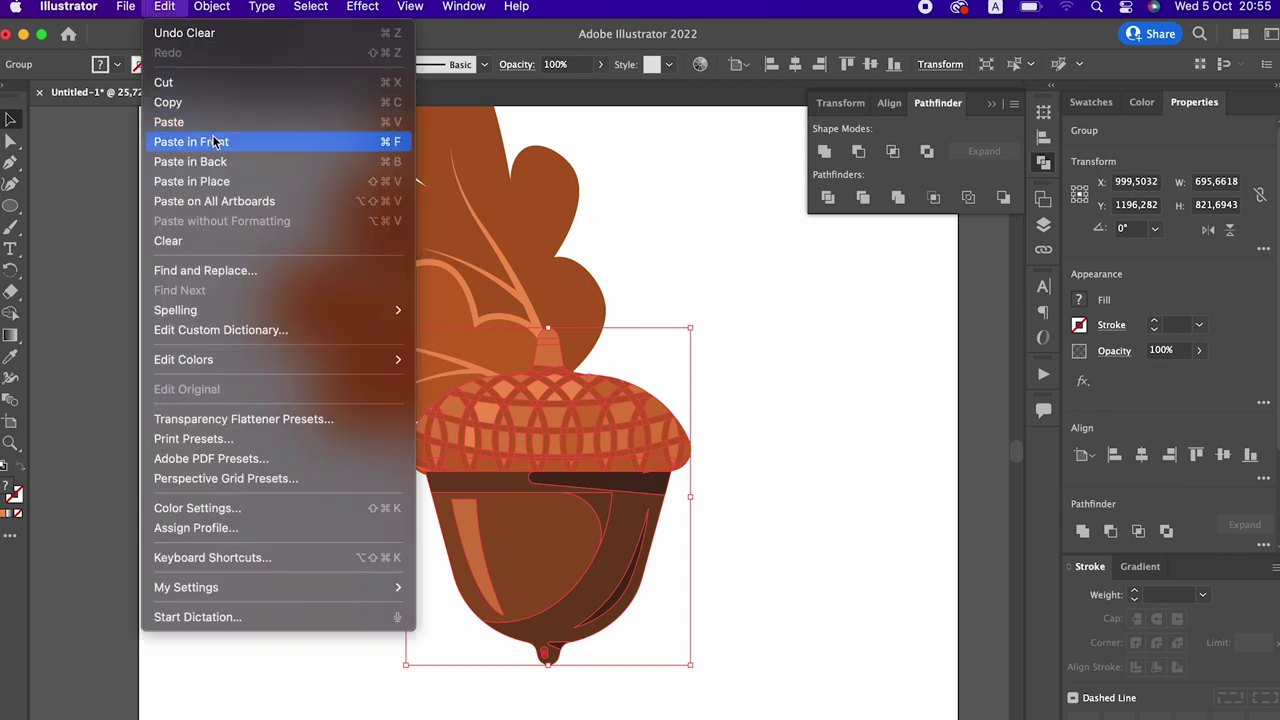
{"action": "left_click", "coordinate": [214, 141]}
{"action": "left_click", "coordinate": [824, 151]}
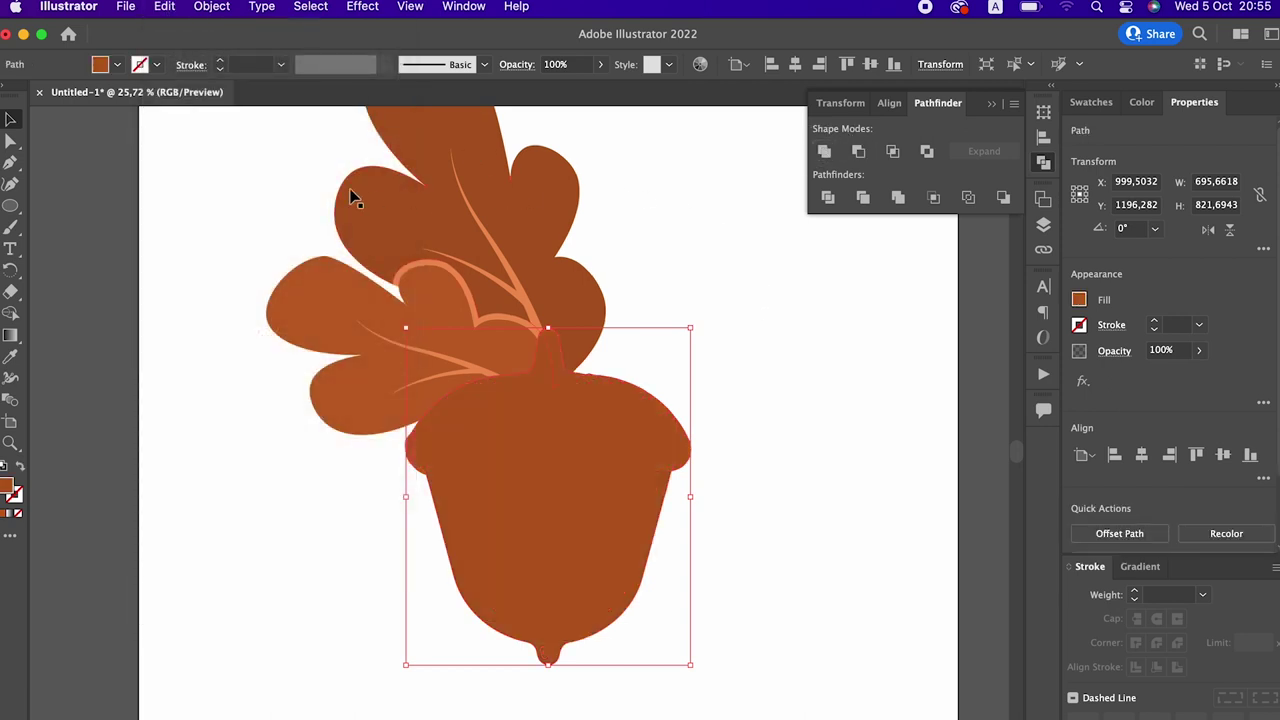
{"action": "left_click", "coordinate": [212, 7]}
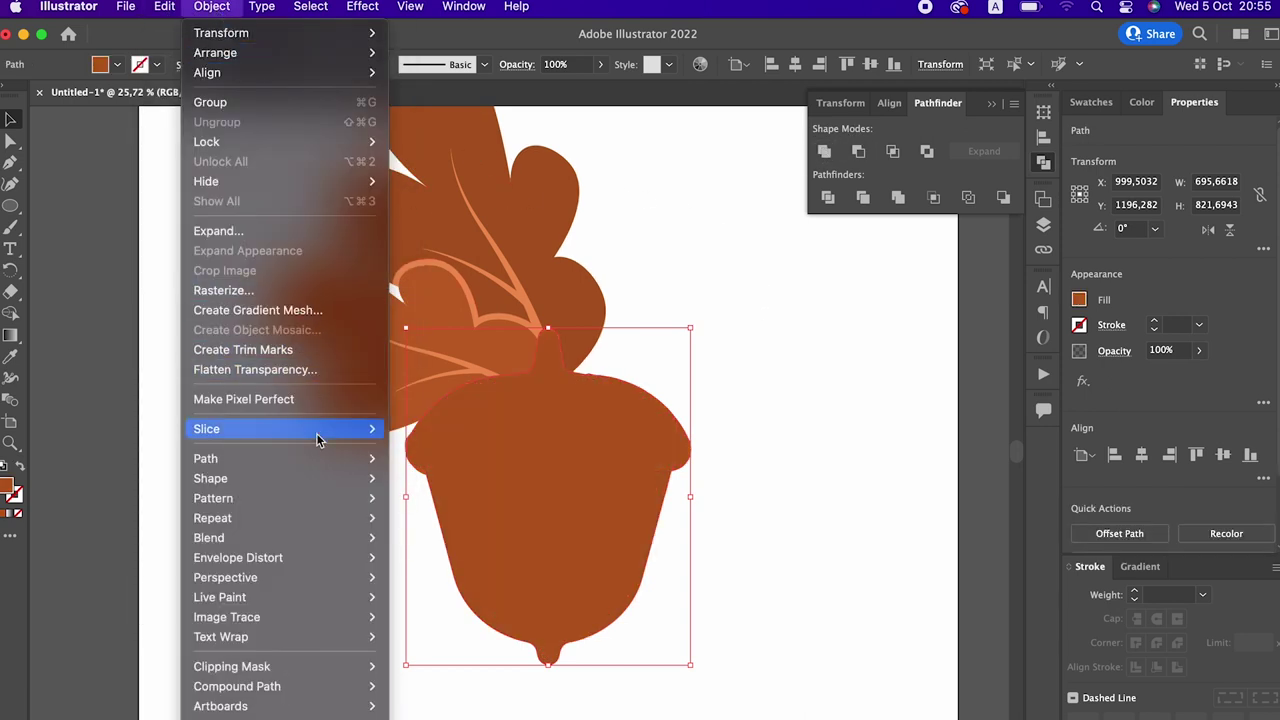
{"action": "mouse_move", "coordinate": [206, 458]}
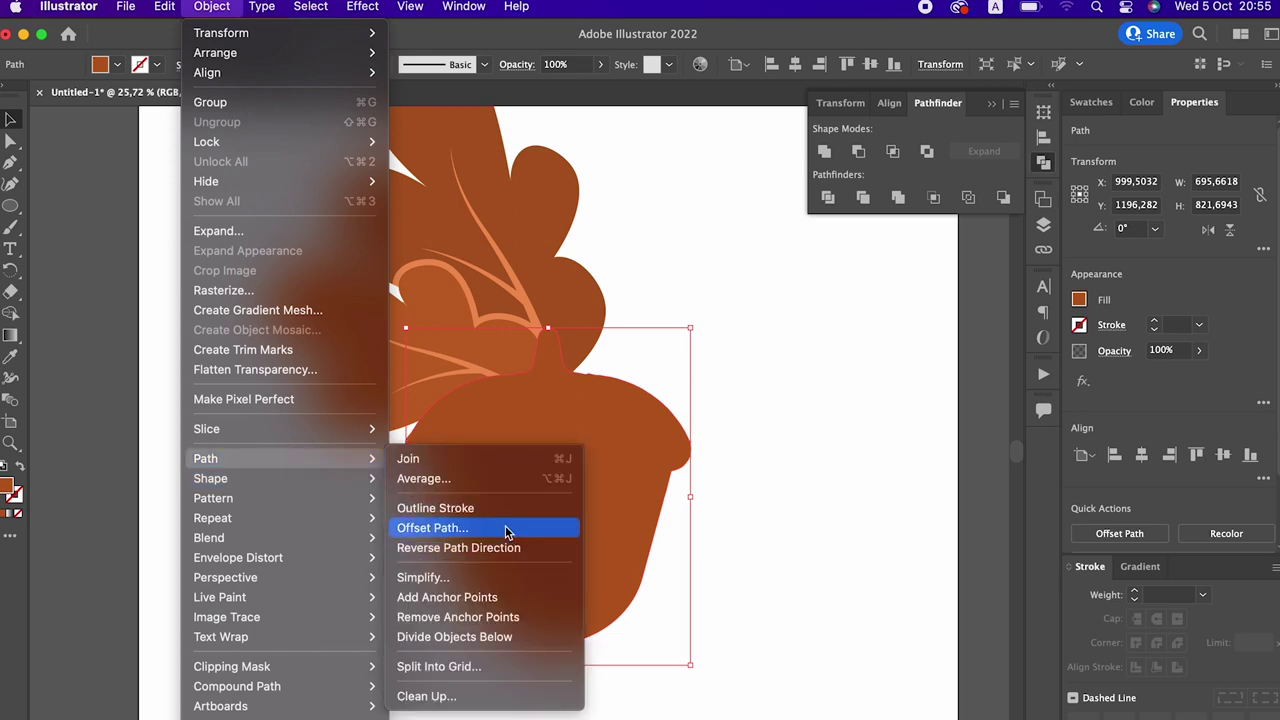
{"action": "left_click", "coordinate": [507, 530]}
{"action": "left_click", "coordinate": [1063, 364]}
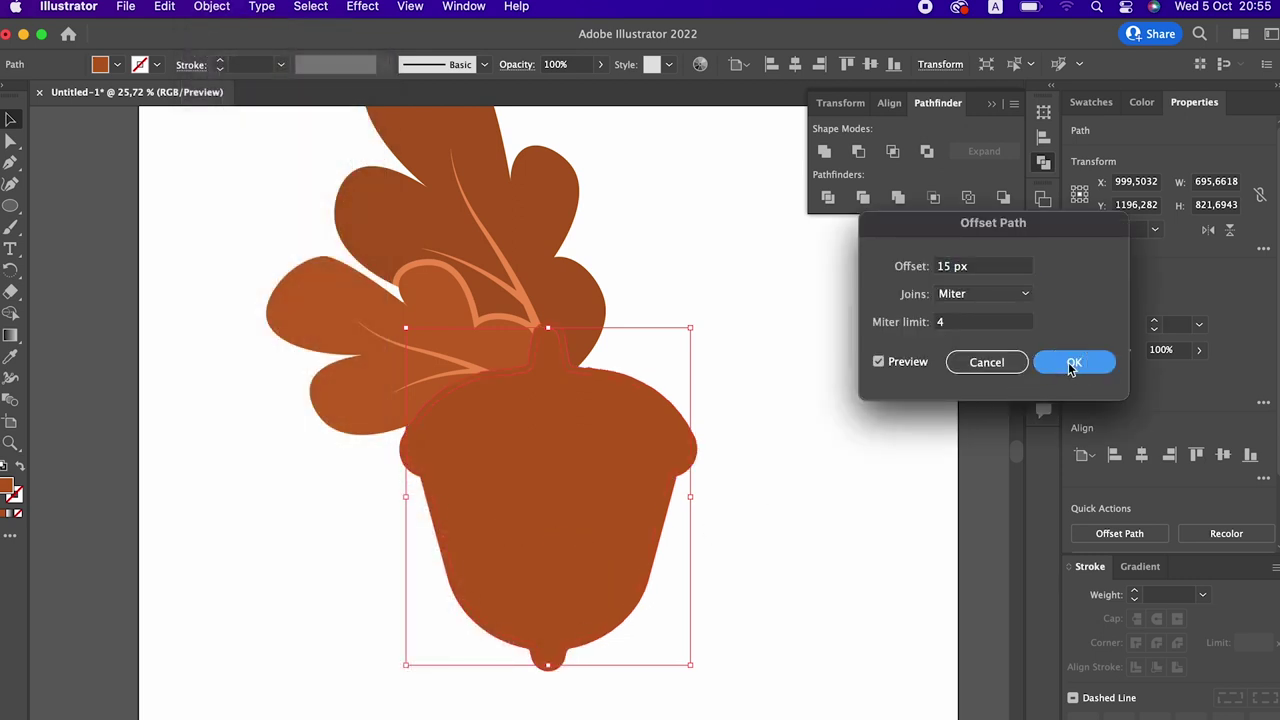
Fill the offset shape with the stem's light orange and select it with the leaves and acorn
{"action": "left_click", "coordinate": [10, 358]}
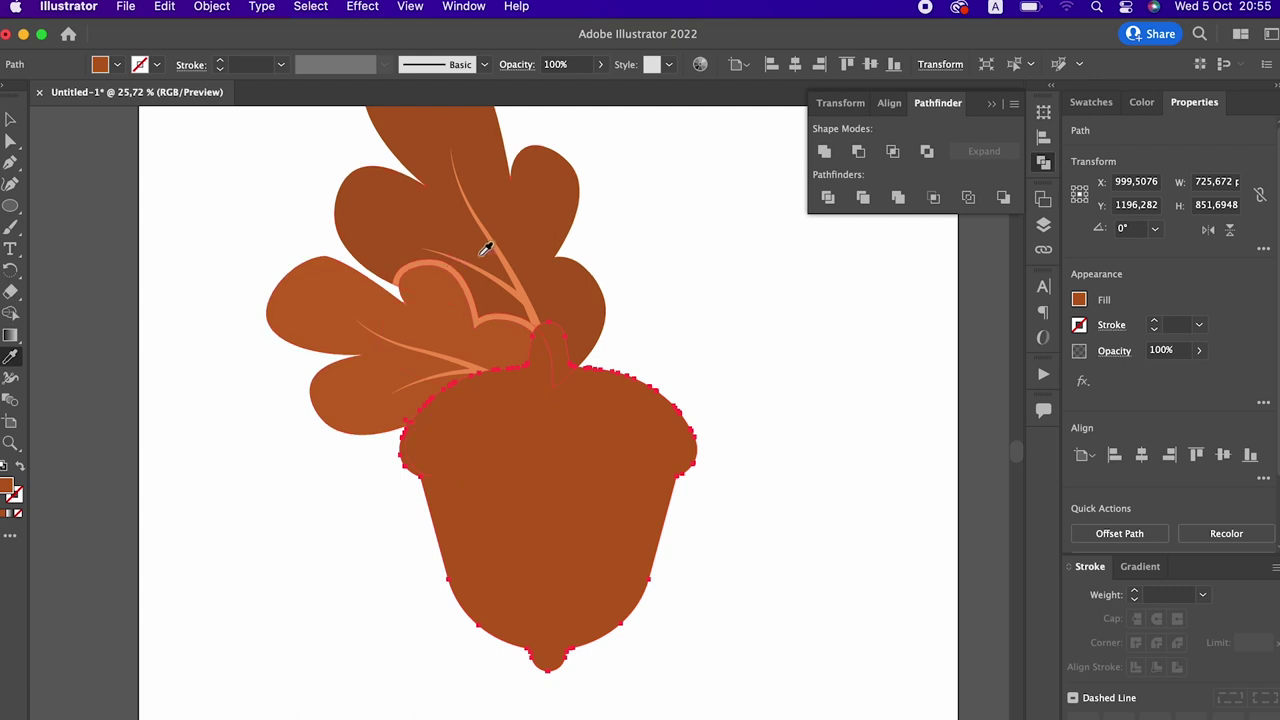
{"action": "left_click", "coordinate": [508, 300]}
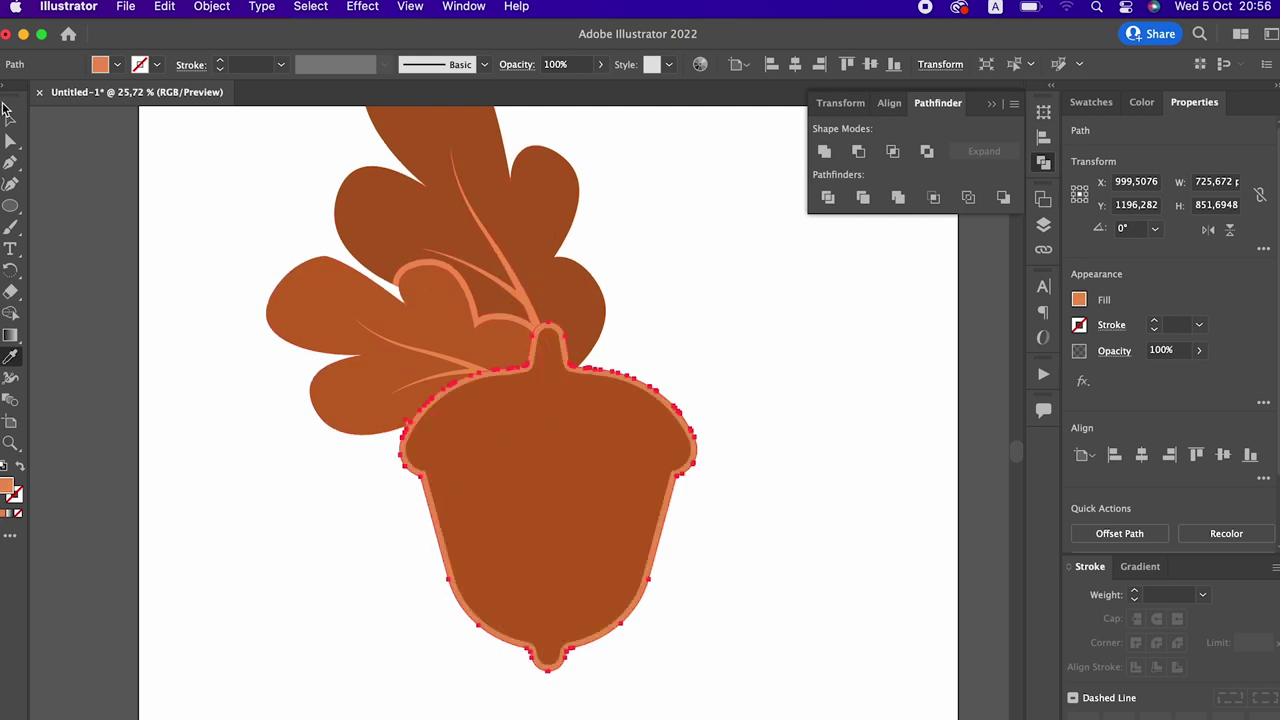
{"action": "left_click", "coordinate": [9, 117]}
{"action": "left_click_drag", "start_coordinate": [668, 263], "coordinate": [211, 220]}
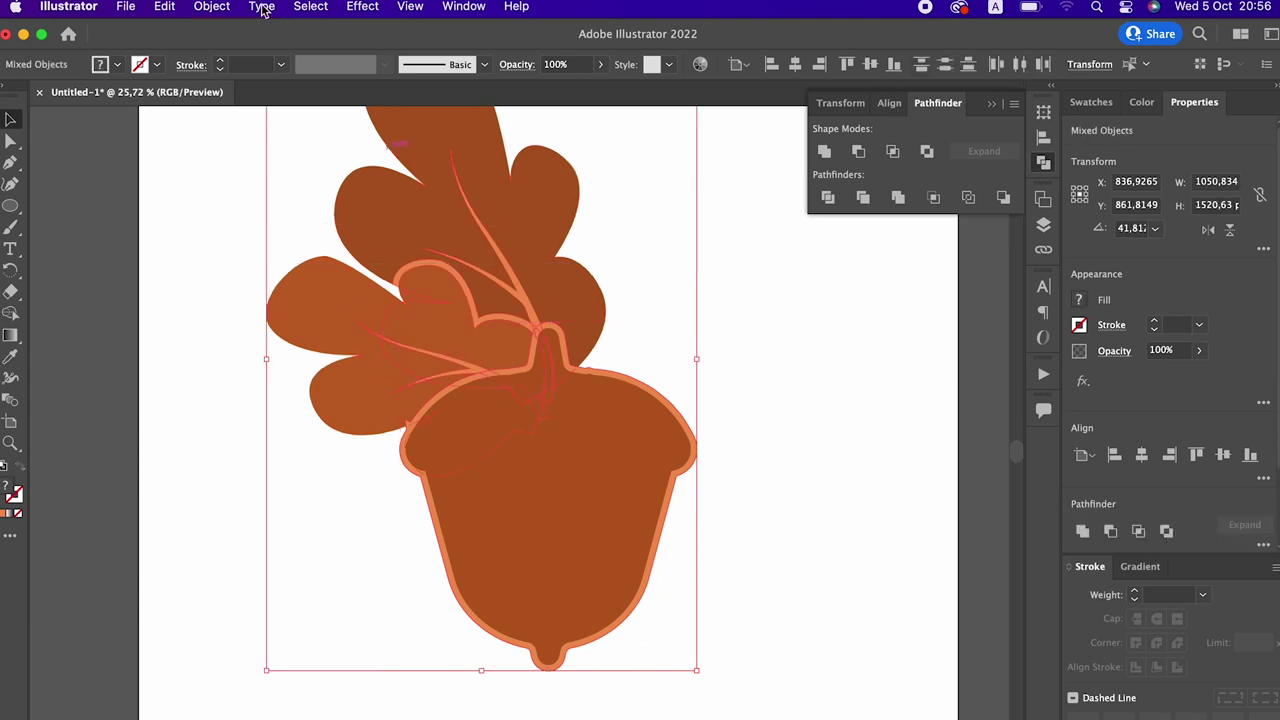
Send the light orange outline to the back and delete the leftover flat acorn silhouette
{"action": "left_click", "coordinate": [211, 6]}
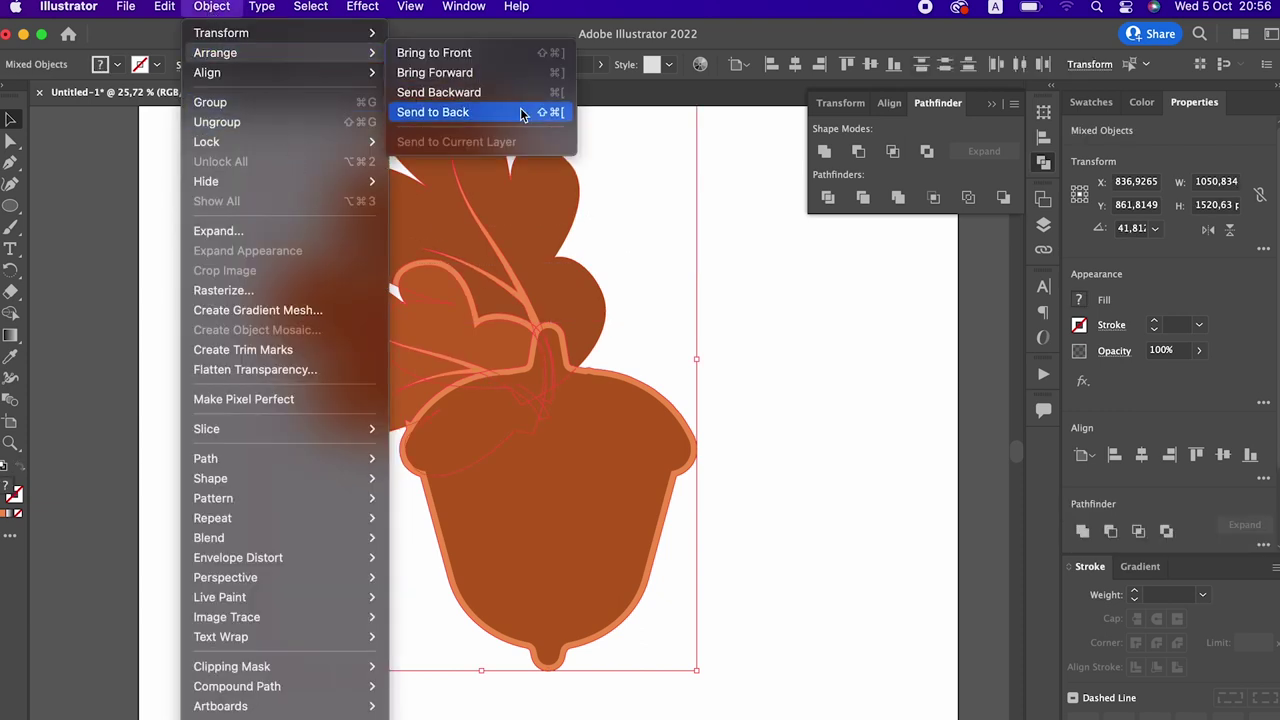
{"action": "left_click", "coordinate": [521, 113]}
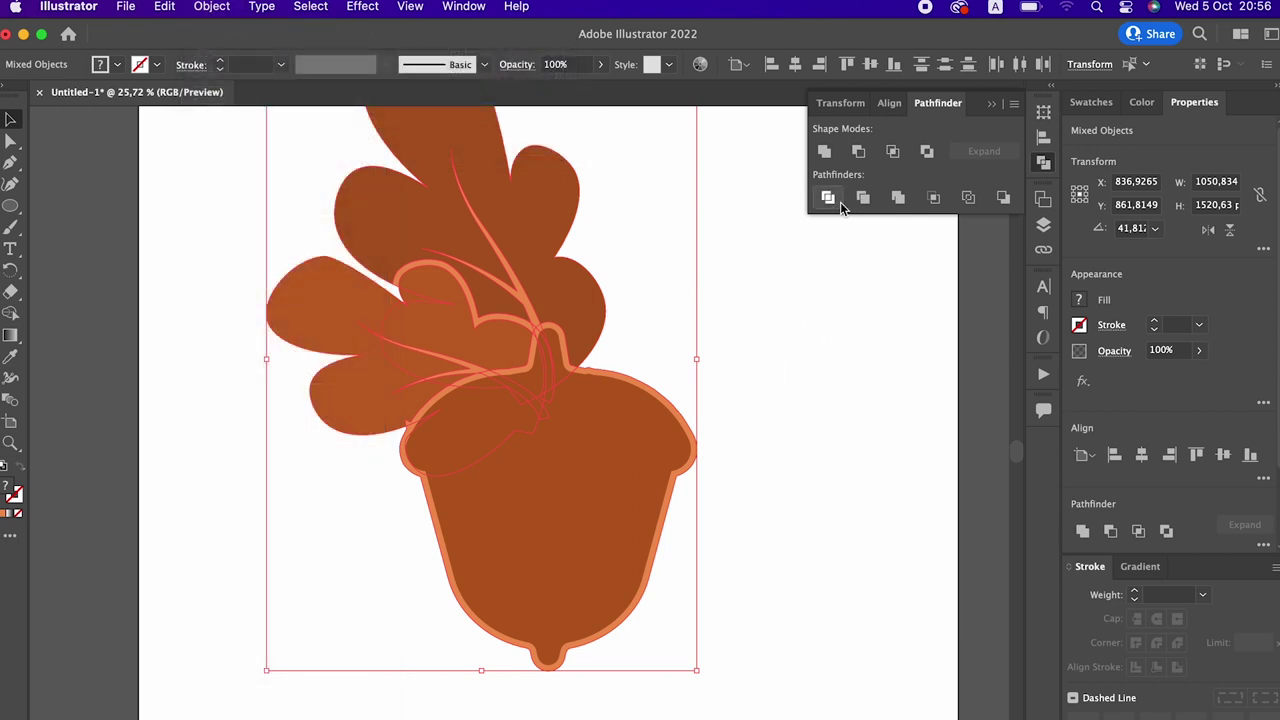
{"action": "left_click", "coordinate": [620, 469]}
{"action": "key", "text": "Delete"}
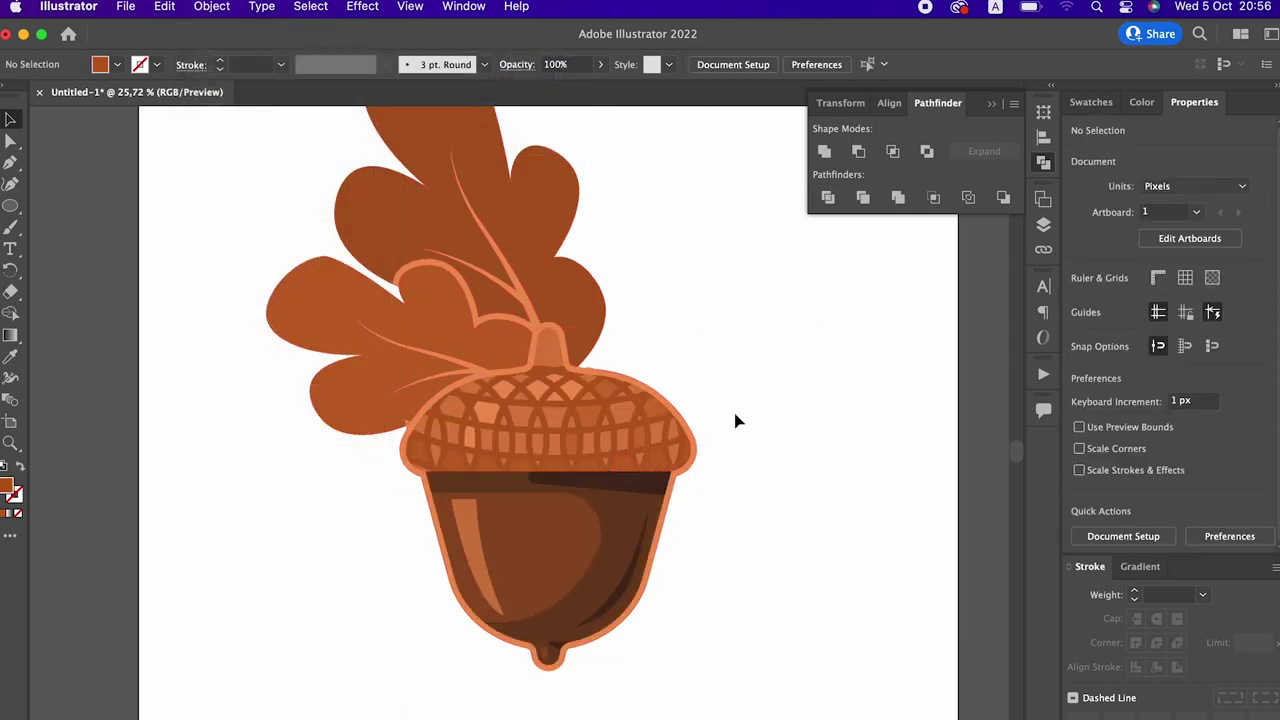
Divide the orange outline against both leaves with Pathfinder Divide
{"action": "left_click", "coordinate": [694, 422]}
{"action": "left_click", "coordinate": [564, 269], "text": "shift"}
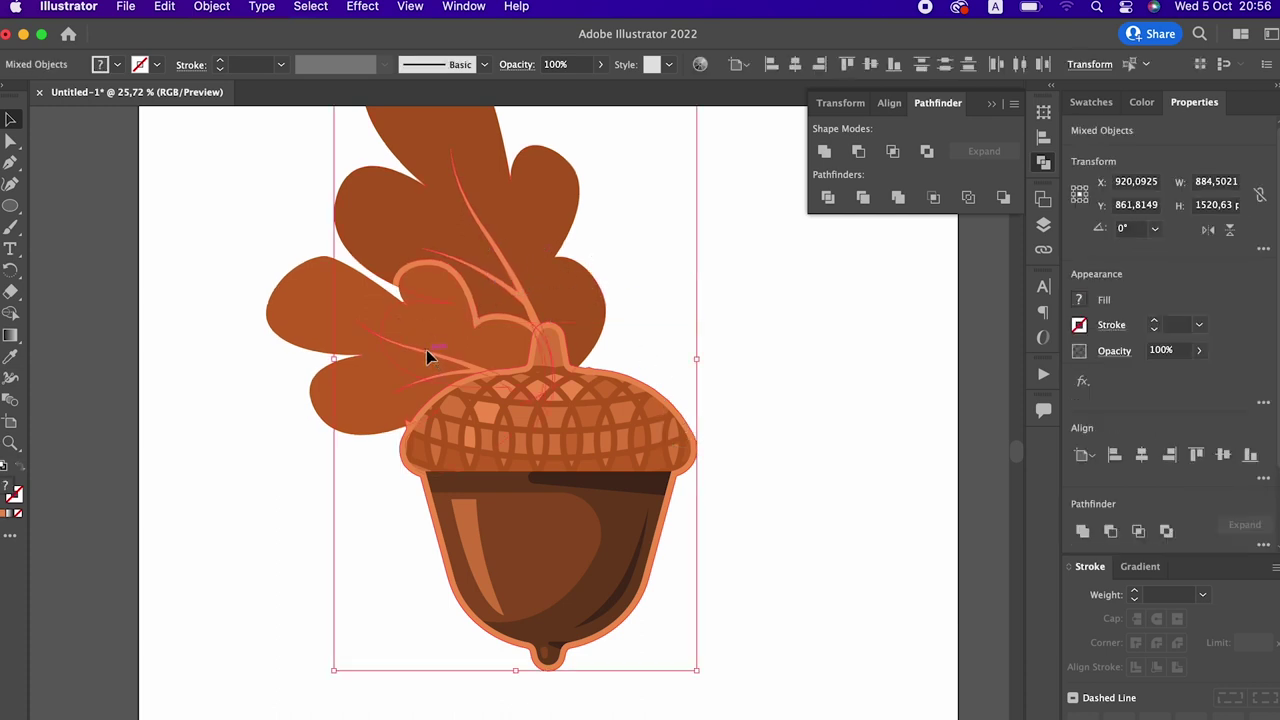
{"action": "left_click", "coordinate": [309, 320], "text": "shift"}
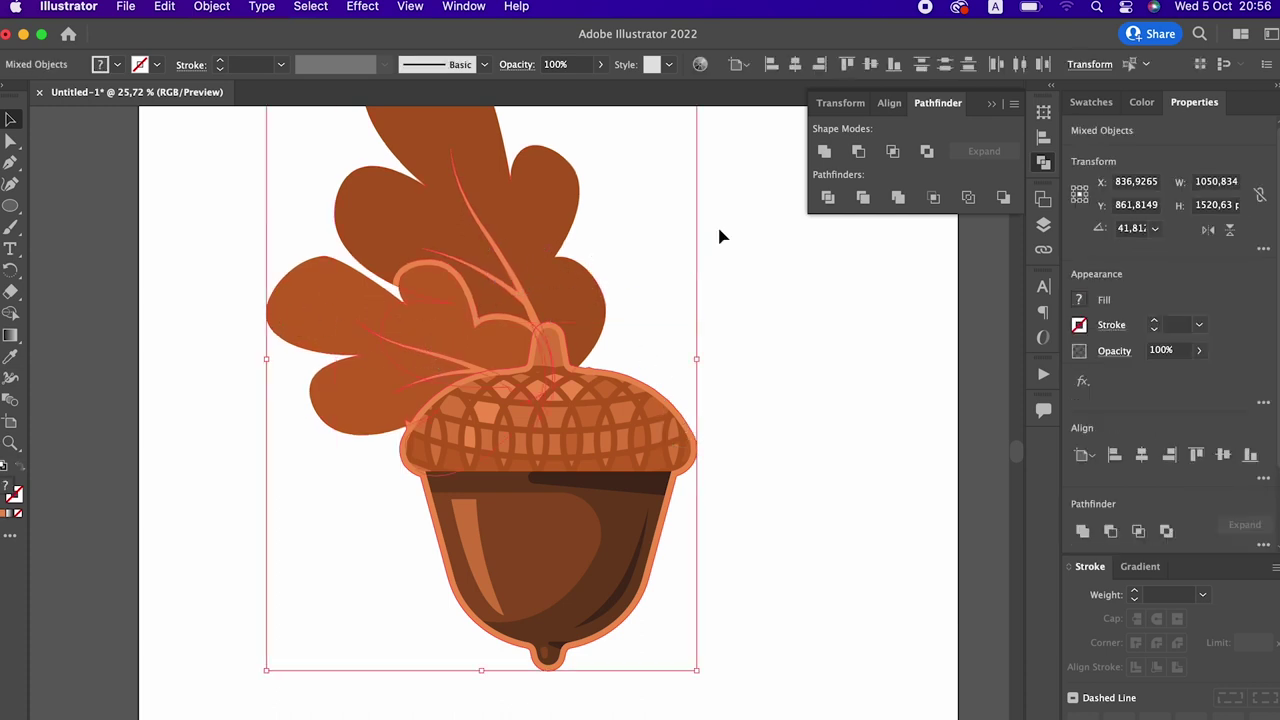
{"action": "left_click", "coordinate": [828, 197]}
Delete the orange outline shape and zoom out
{"action": "left_click", "coordinate": [611, 517]}
{"action": "key", "text": "Delete"}
{"action": "key", "text": "z"}
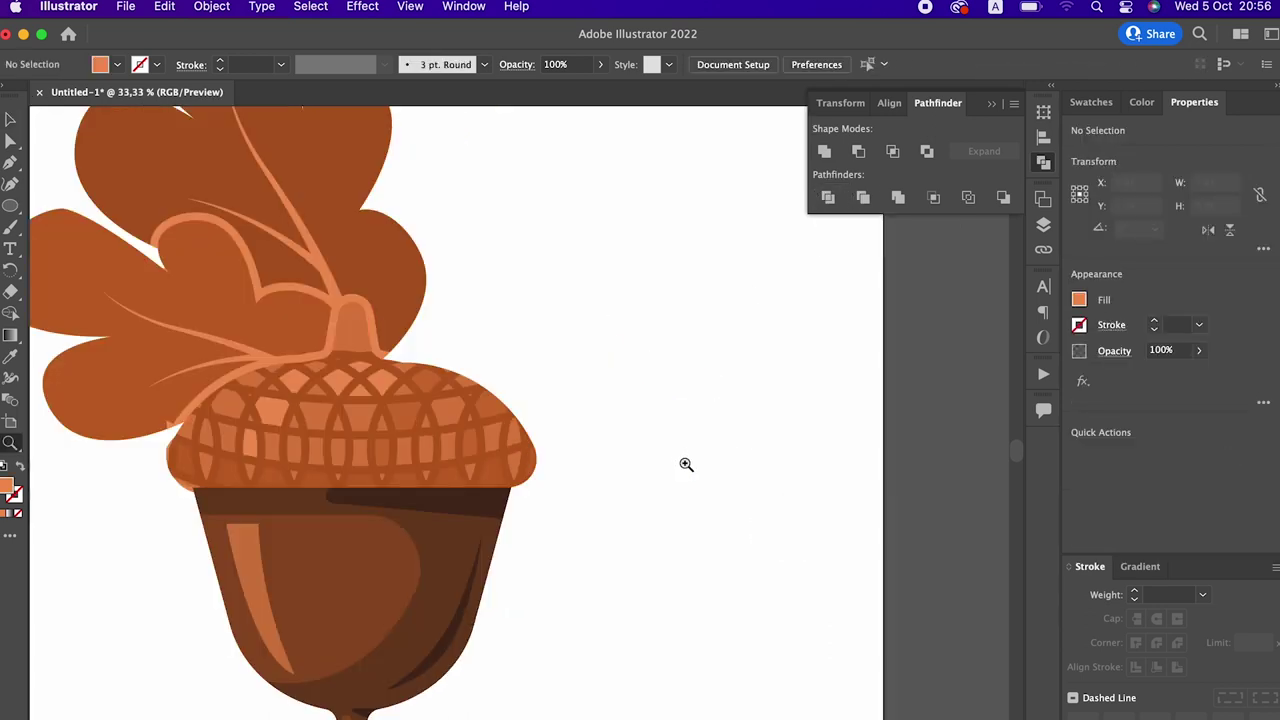
{"action": "scroll", "coordinate": [657, 400], "scroll_direction": "down", "scroll_amount": 3}
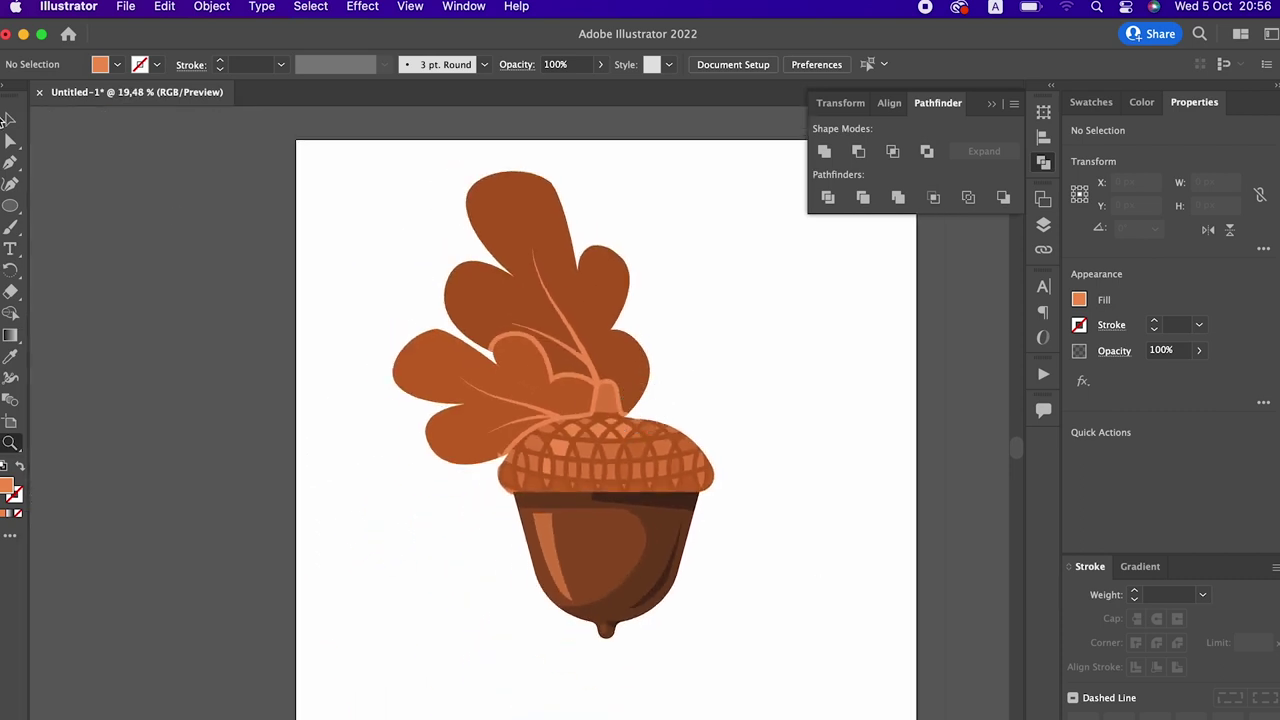
Group the acorn and leaves and centre the group on the artboard
{"action": "key", "text": "v"}
{"action": "left_click_drag", "start_coordinate": [794, 557], "coordinate": [423, 257]}
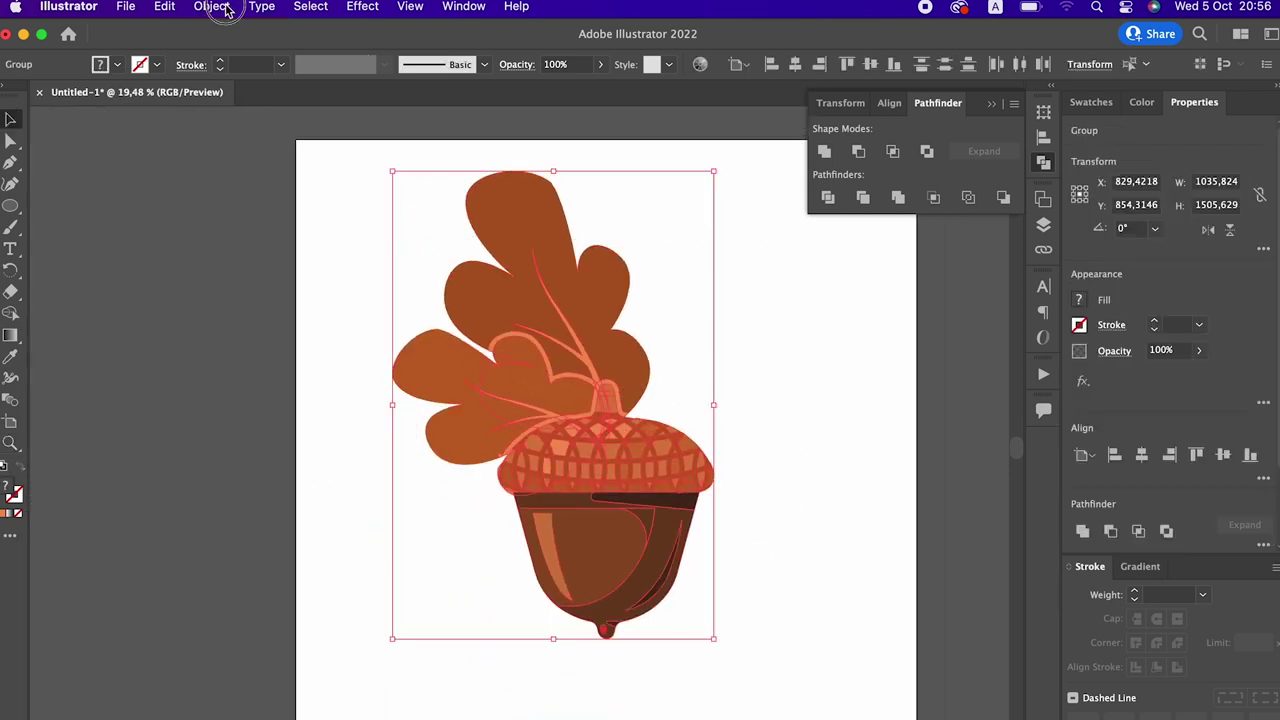
{"action": "left_click", "coordinate": [226, 10]}
{"action": "left_click", "coordinate": [225, 95]}
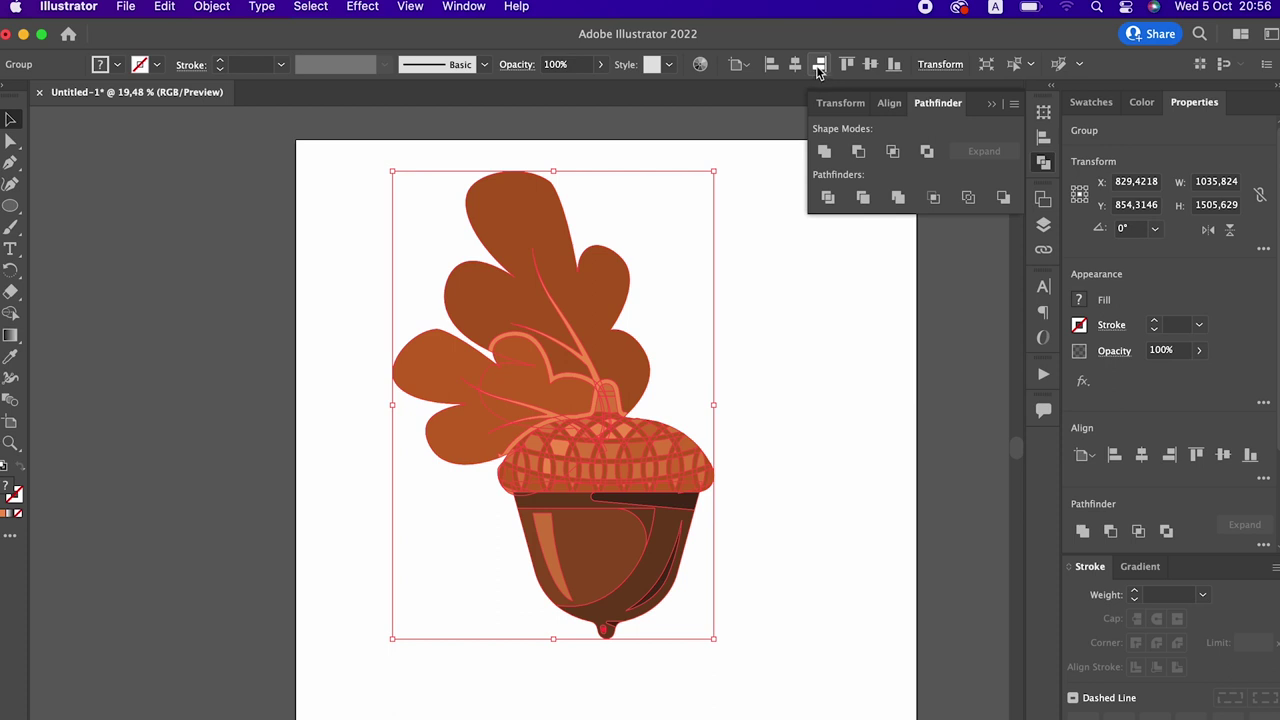
{"action": "left_click", "coordinate": [818, 66]}
{"action": "left_click", "coordinate": [870, 64]}
Rotate the acorn group clockwise to 337.6°
{"action": "left_click_drag", "start_coordinate": [771, 216], "coordinate": [833, 302]}
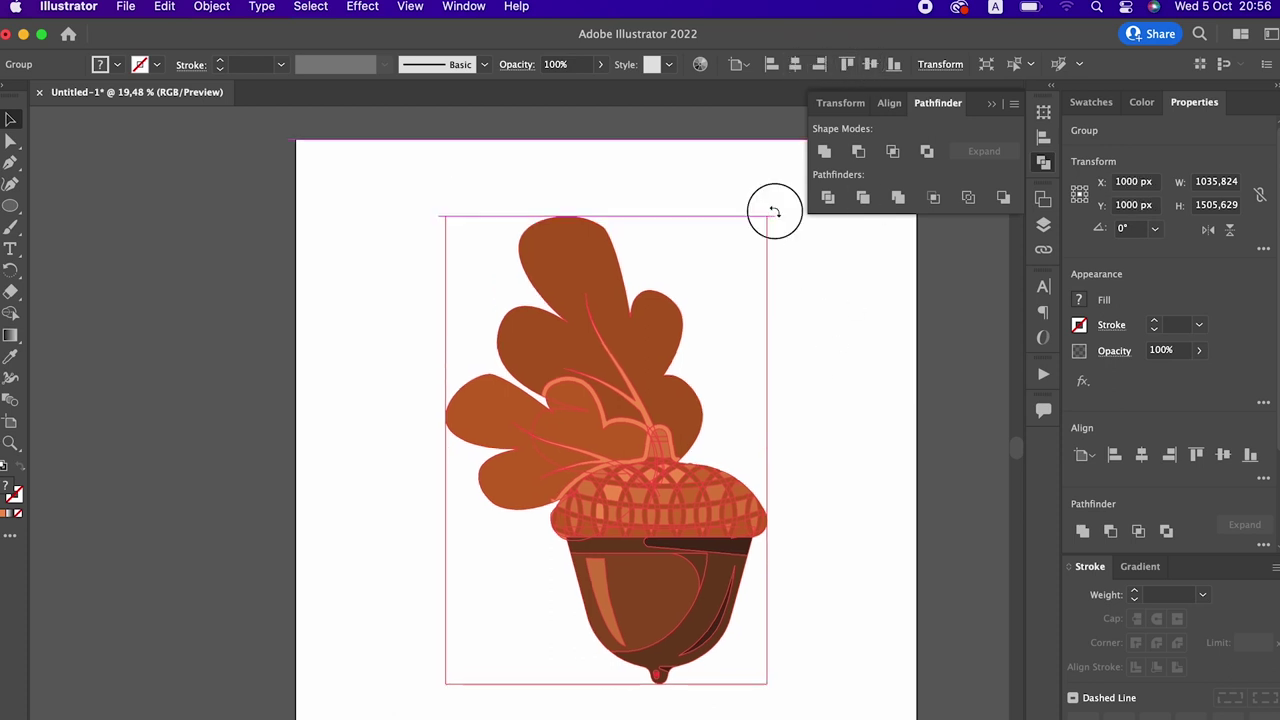
{"action": "key", "text": "super+z"}
{"action": "key", "text": "super+z"}
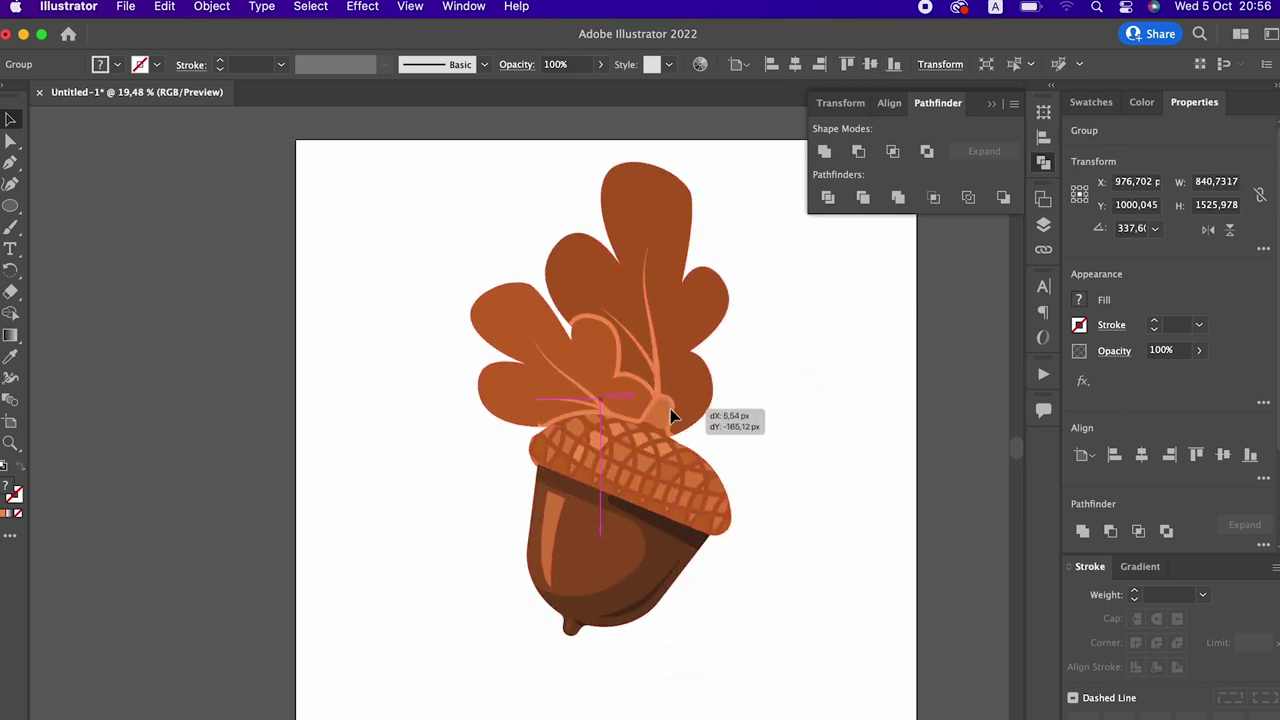
{"action": "left_click", "coordinate": [855, 524]}
{"action": "key", "text": "super+shift+z"}
{"action": "key", "text": "super+shift+z"}
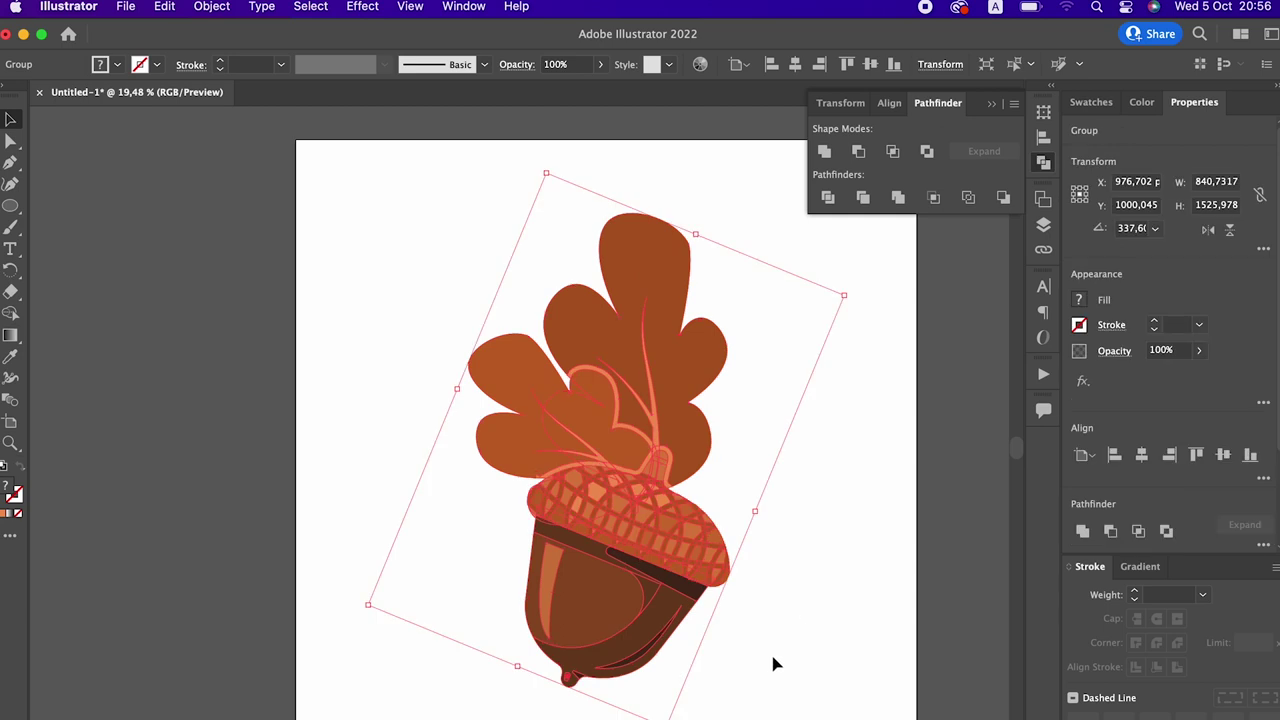
Shrink the group to about 602 px wide and recentre it horizontally and vertically
{"action": "mouse_move", "coordinate": [663, 712]}
{"action": "left_mouse_down"}
{"action": "mouse_move", "coordinate": [614, 543]}
{"action": "mouse_move", "coordinate": [628, 631]}
{"action": "left_mouse_up"}
{"action": "left_click", "coordinate": [740, 551]}
{"action": "key", "text": "super+z"}
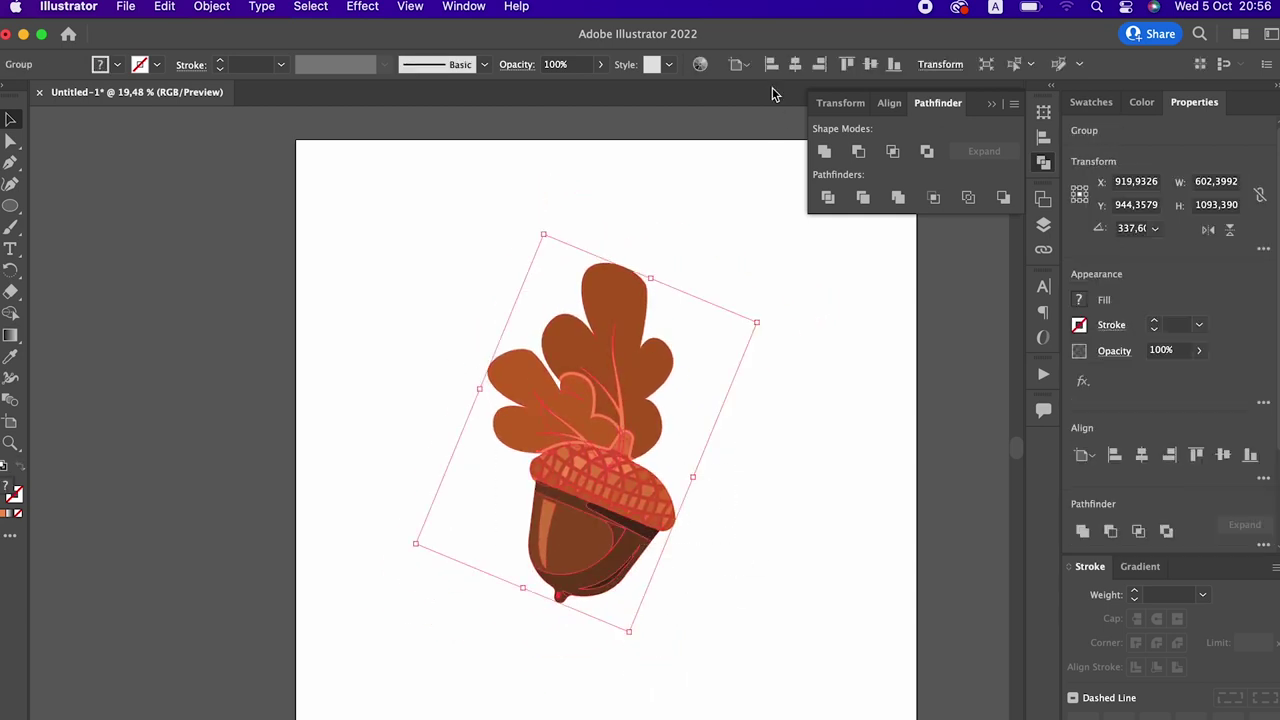
{"action": "left_click", "coordinate": [795, 64]}
{"action": "left_click", "coordinate": [870, 64]}
Zoom in on the acorn and clear the selection
{"action": "key", "text": "z"}
{"action": "left_click", "coordinate": [818, 608]}
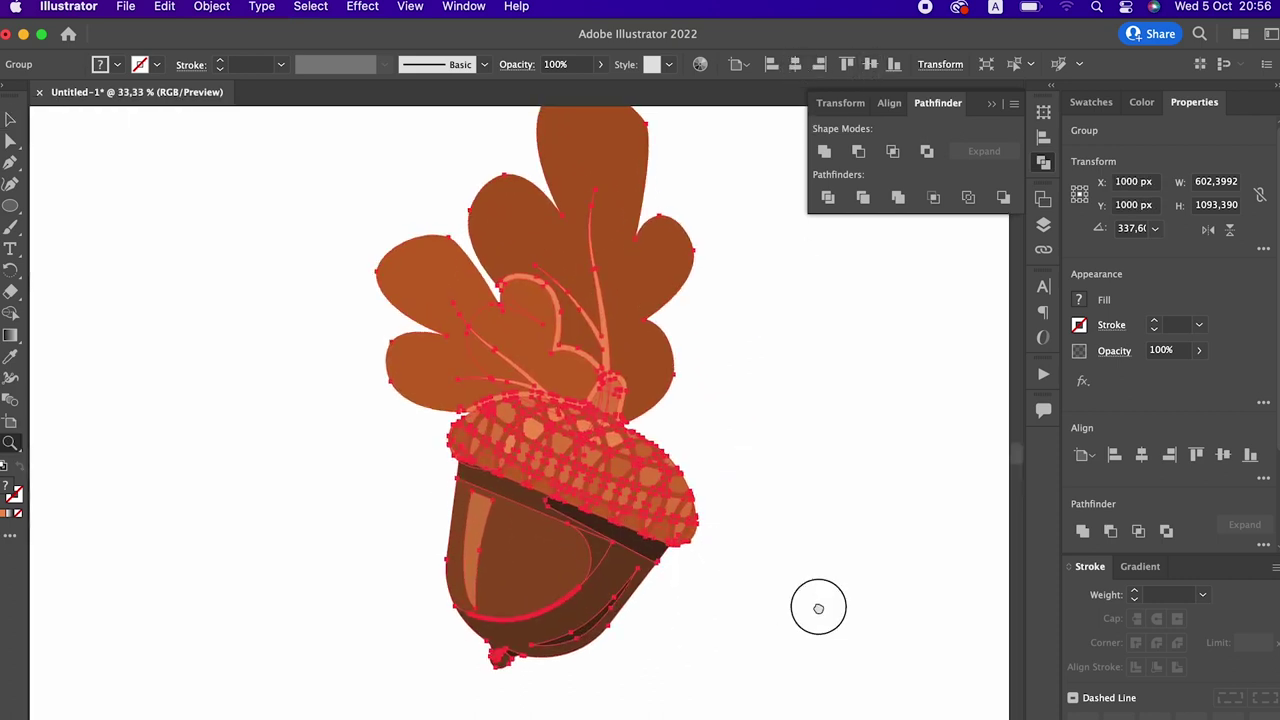
{"action": "left_click_drag", "start_coordinate": [818, 608], "coordinate": [808, 671]}
{"action": "left_click", "coordinate": [10, 120]}
{"action": "left_click", "coordinate": [166, 234]}
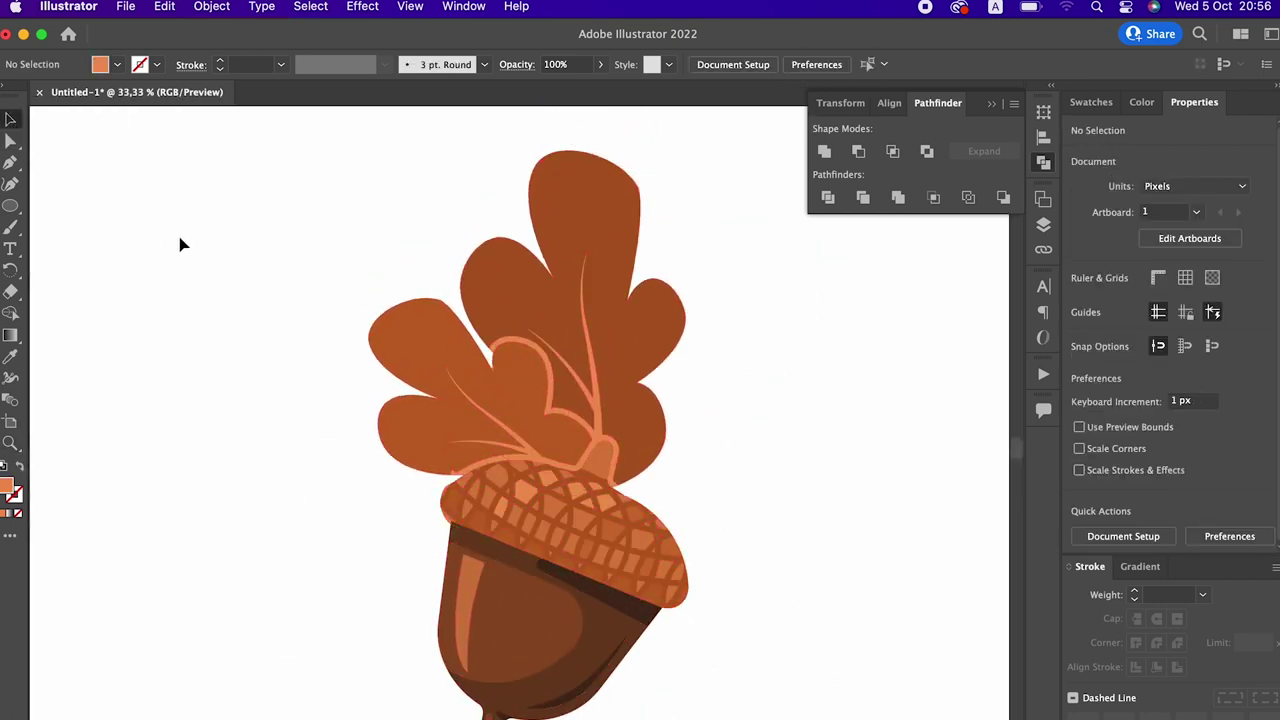